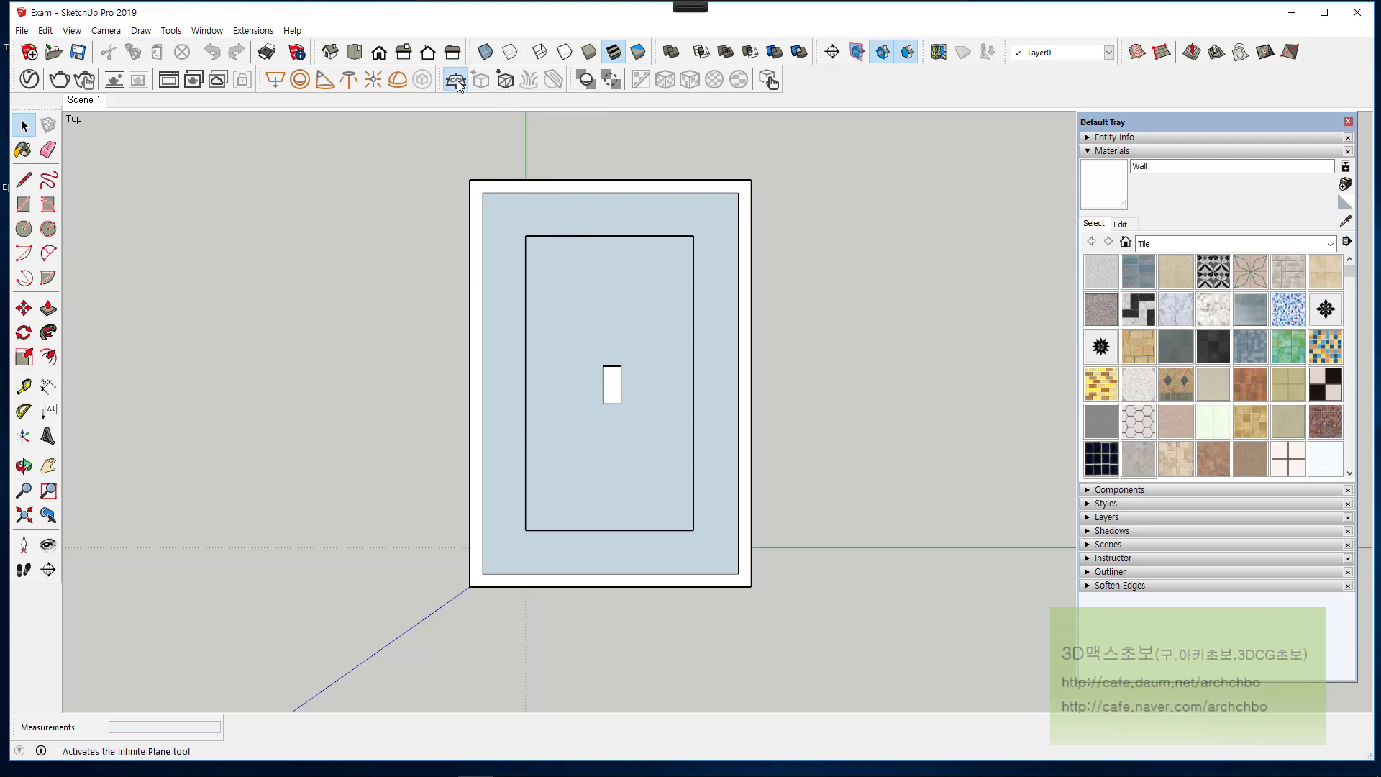
# Step: Place a V-Ray infinite plane beside the room in the top view and delete it again
pyautogui.click(456, 79)
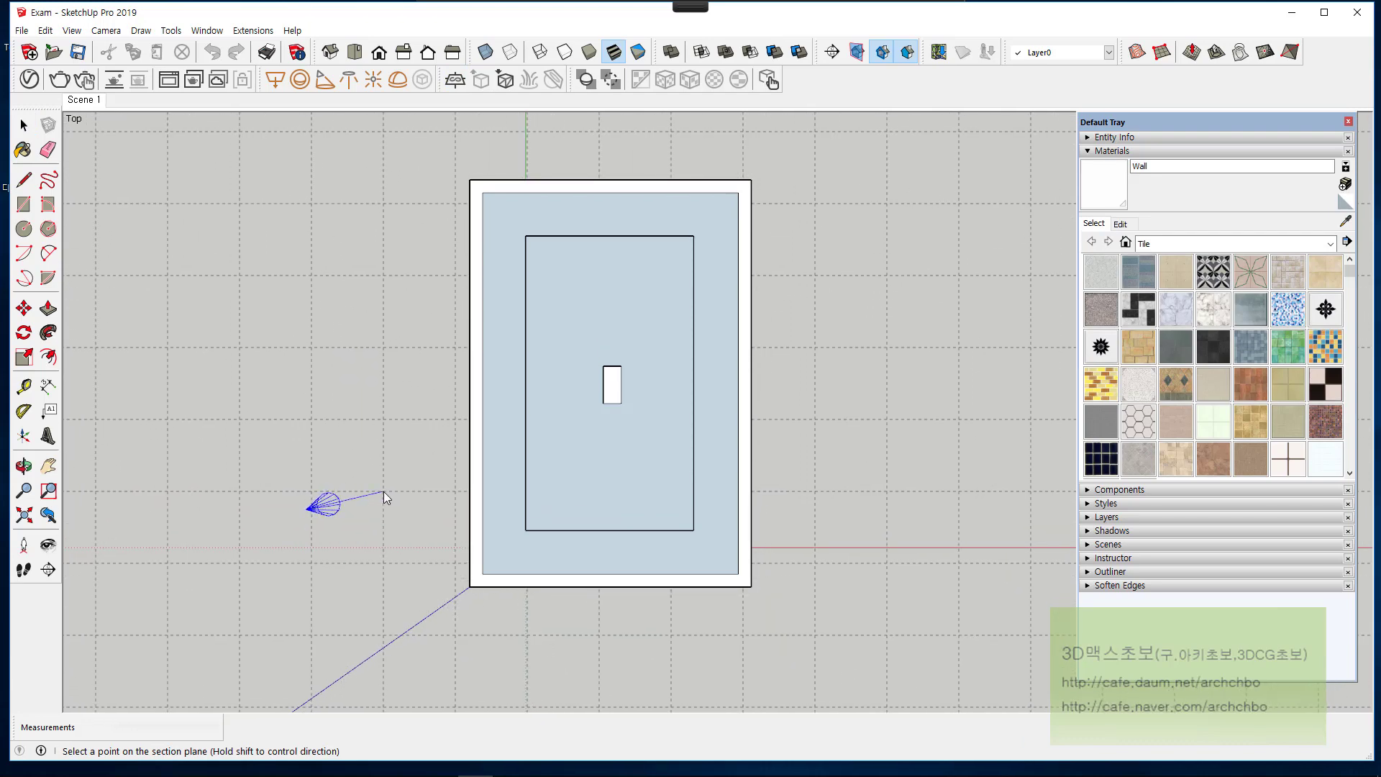
pyautogui.click(382, 491)
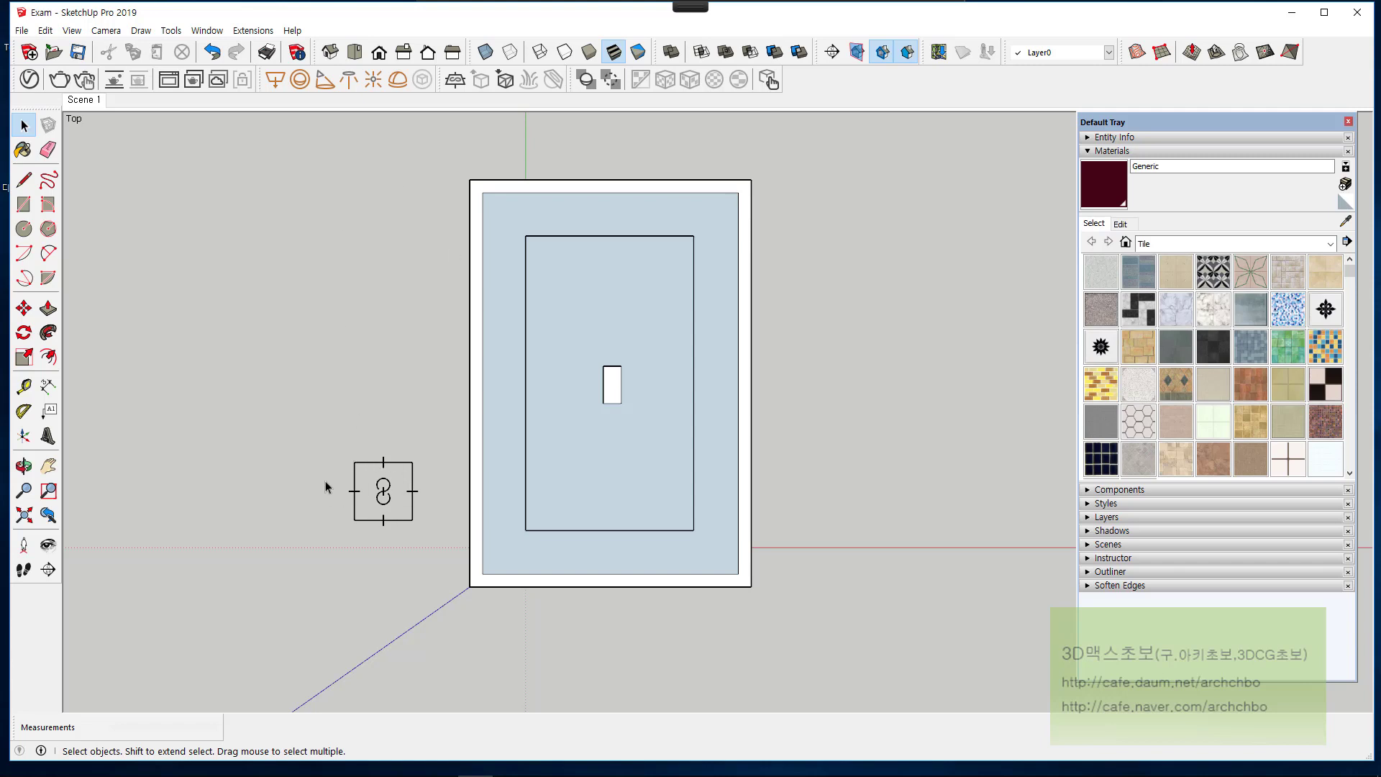
pyautogui.click(389, 503)
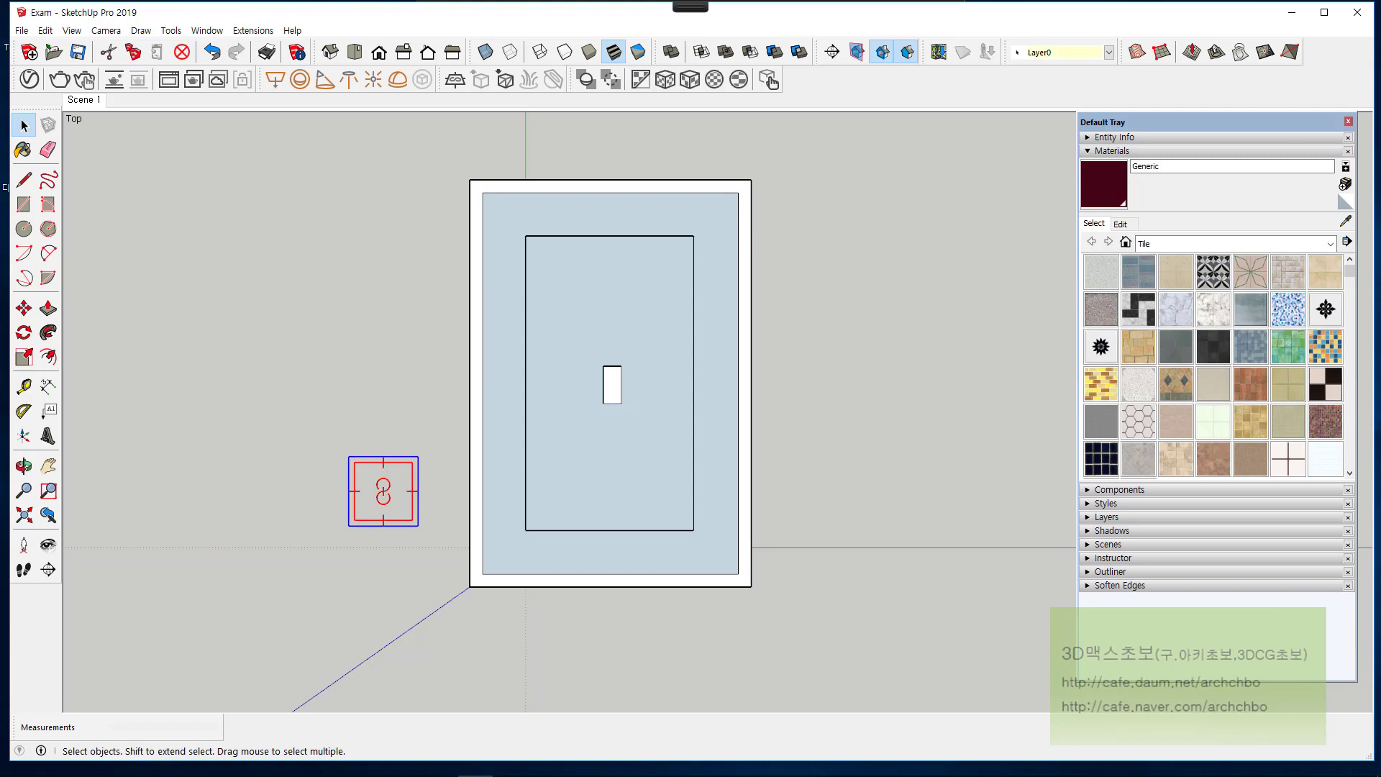
pyautogui.click(360, 272)
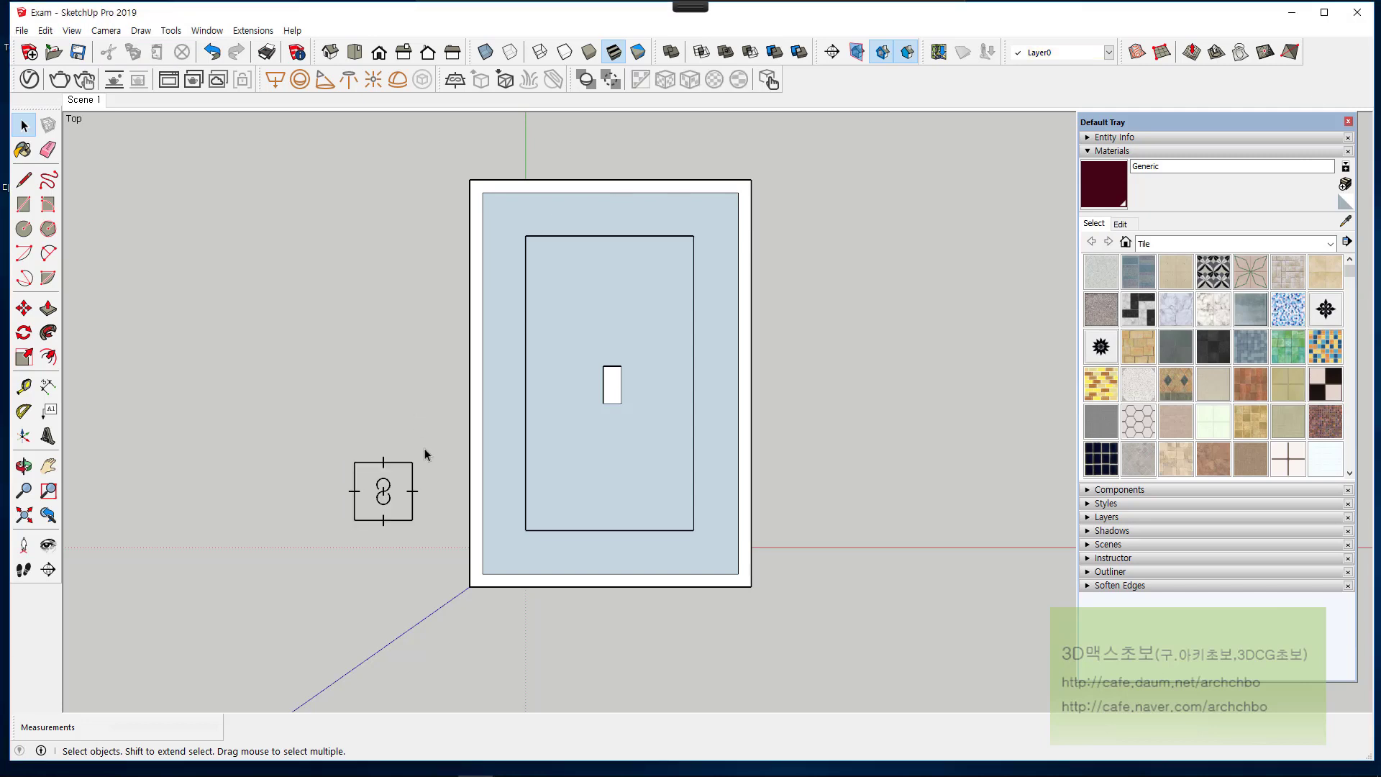
pyautogui.click(389, 507)
pyautogui.press('Delete')
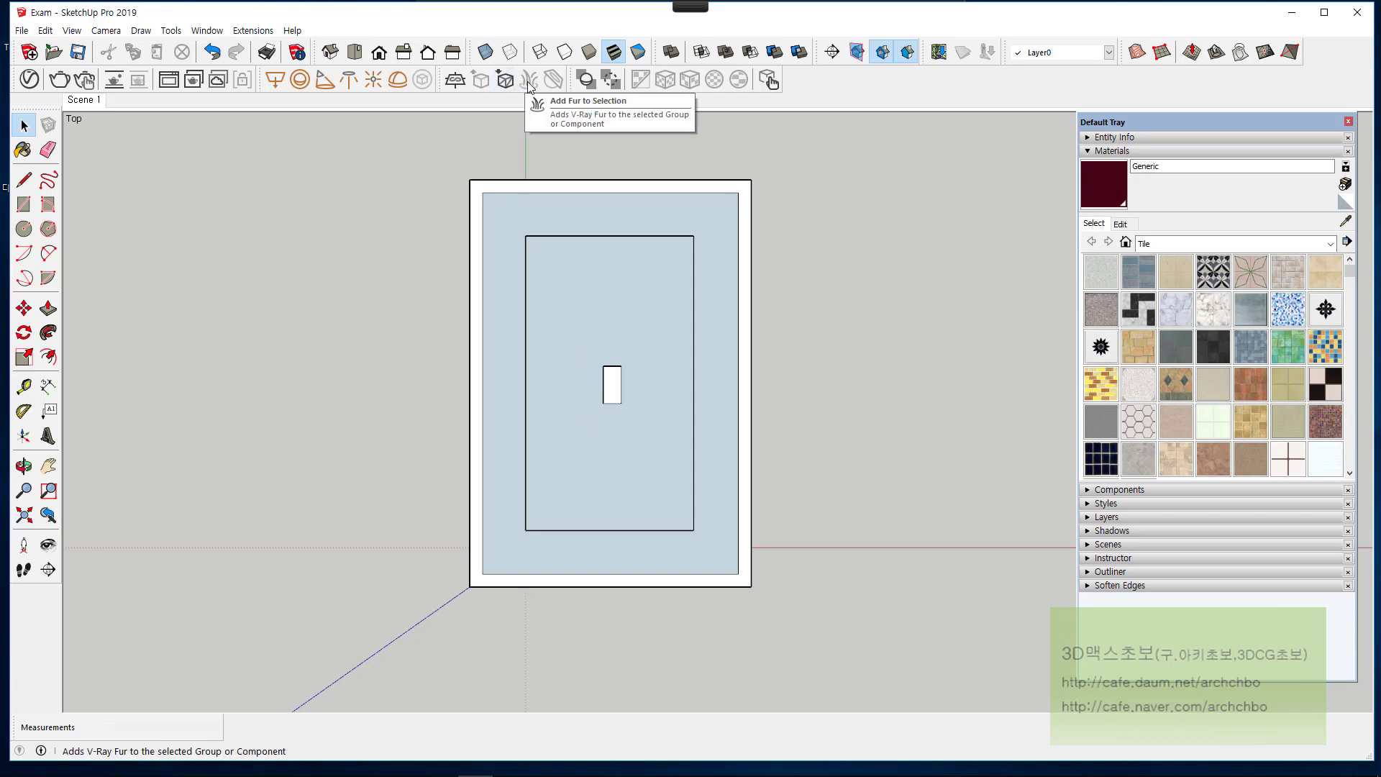
# Step: Switch to the saved Scene 1 view inside the room
pyautogui.click(93, 101)
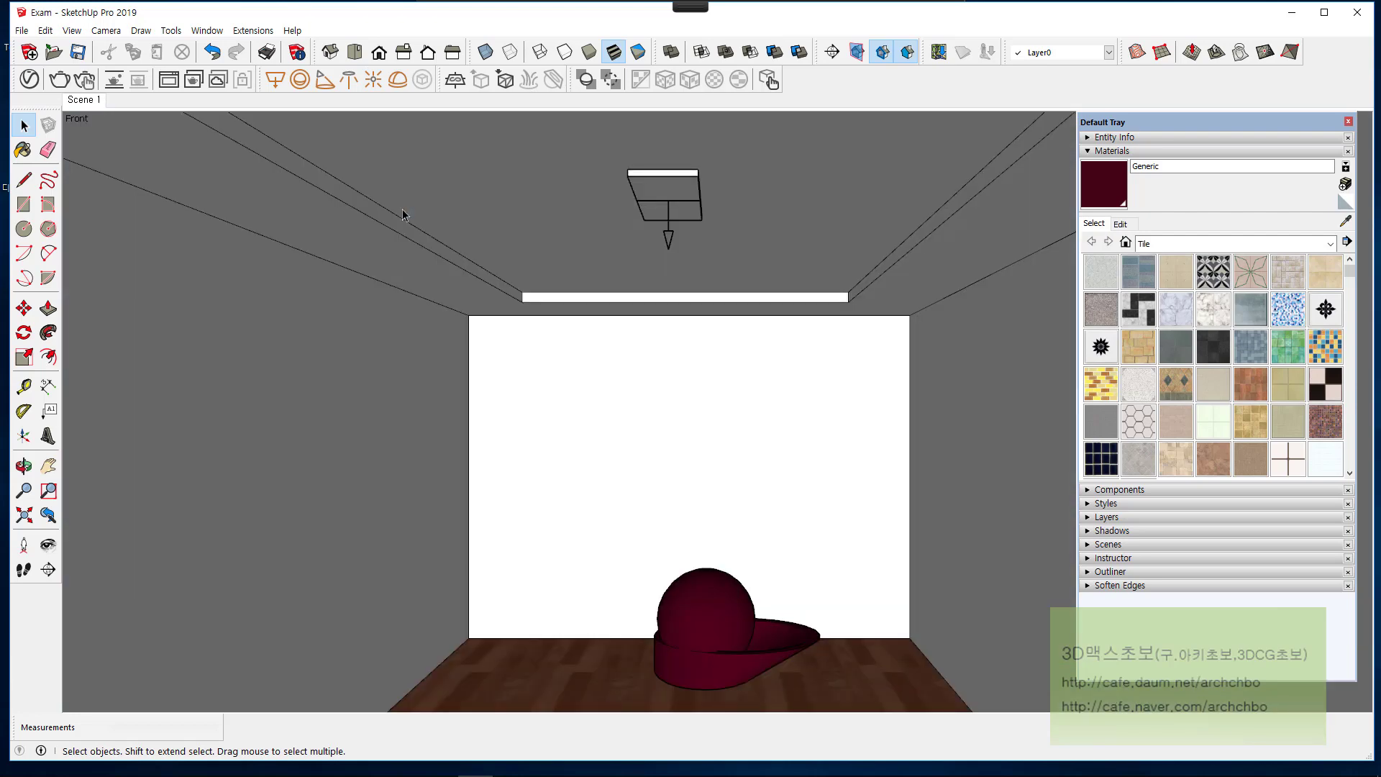
pyautogui.moveTo(691, 5)
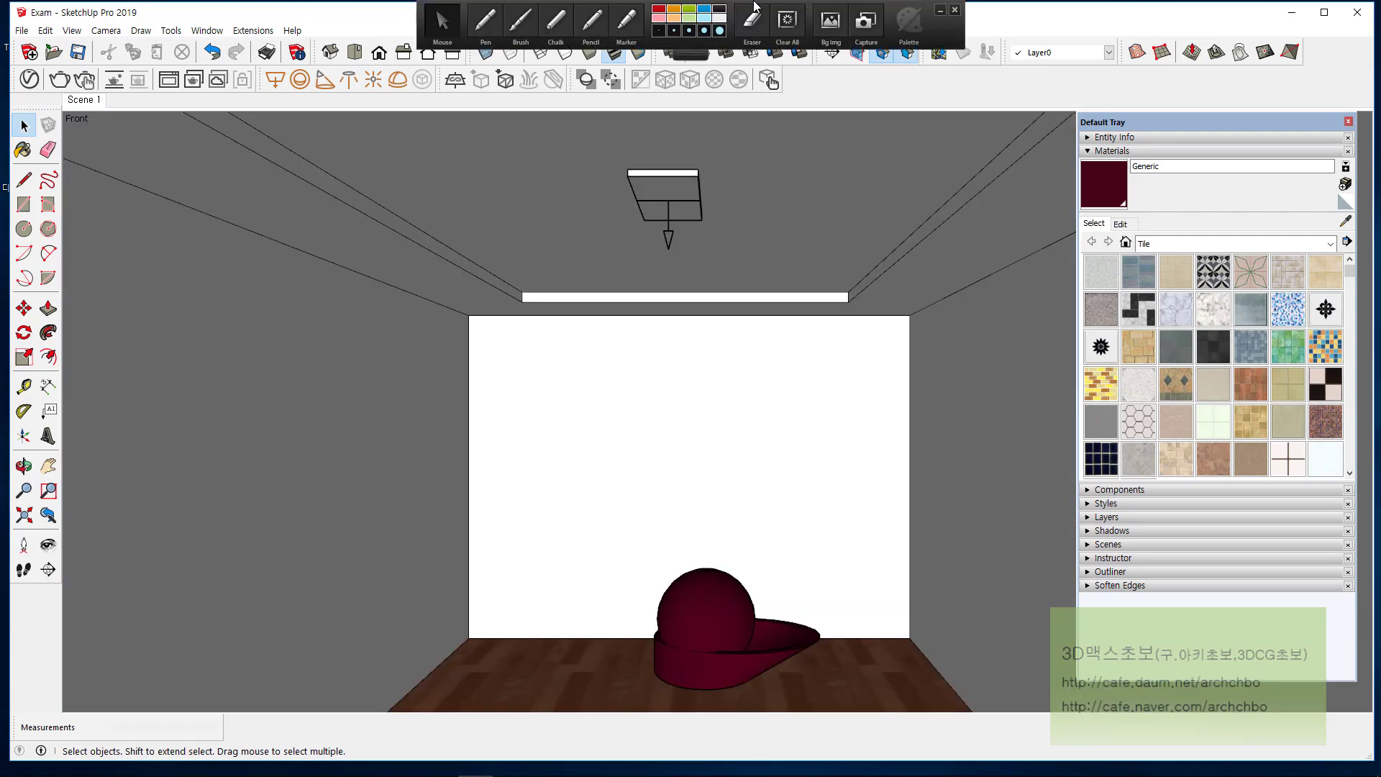
pyautogui.click(512, 21)
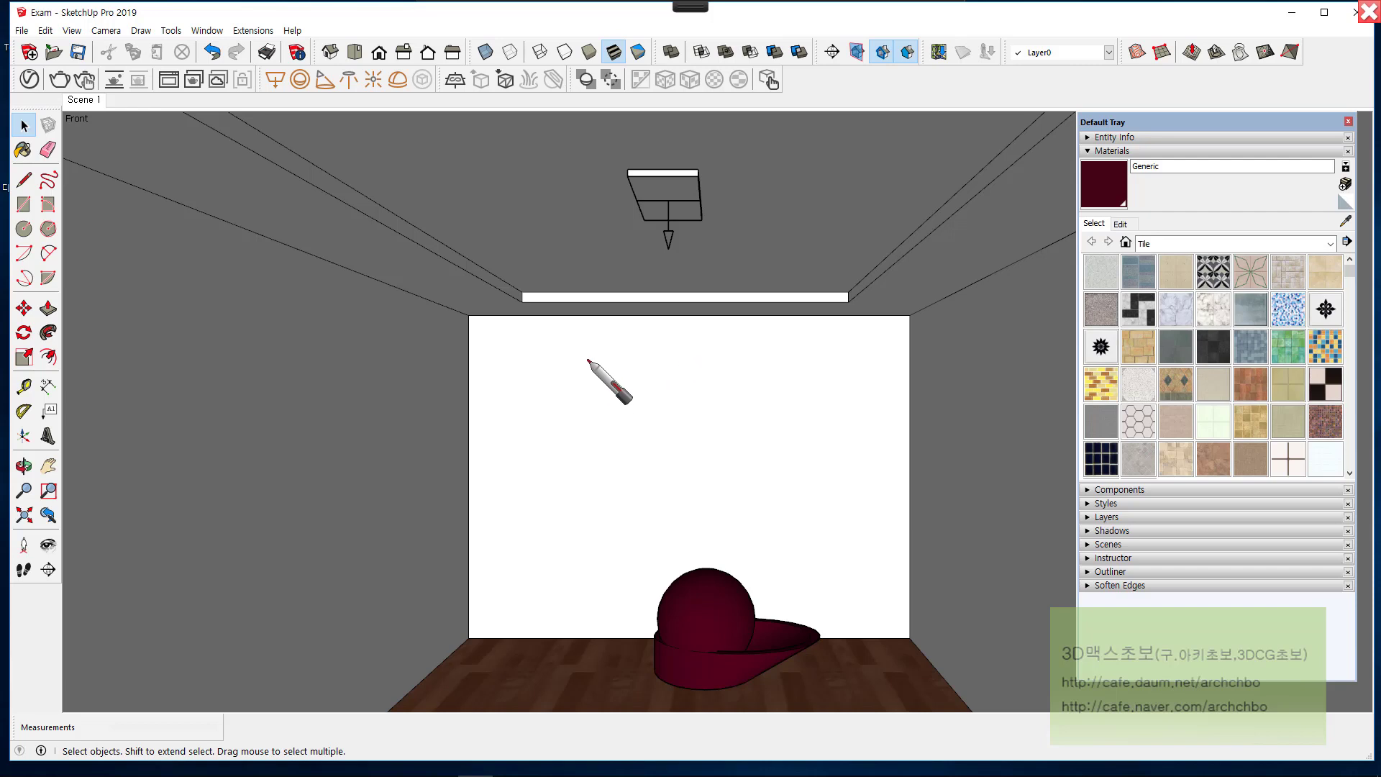
pyautogui.moveTo(588, 374)
pyautogui.mouseDown()
pyautogui.moveTo(584, 340)
pyautogui.moveTo(625, 360)
pyautogui.moveTo(786, 329)
pyautogui.moveTo(807, 339)
pyautogui.moveTo(709, 389)
pyautogui.moveTo(726, 399)
pyautogui.moveTo(664, 407)
pyautogui.moveTo(776, 440)
pyautogui.moveTo(684, 438)
pyautogui.moveTo(832, 432)
pyautogui.moveTo(818, 400)
pyautogui.mouseUp()
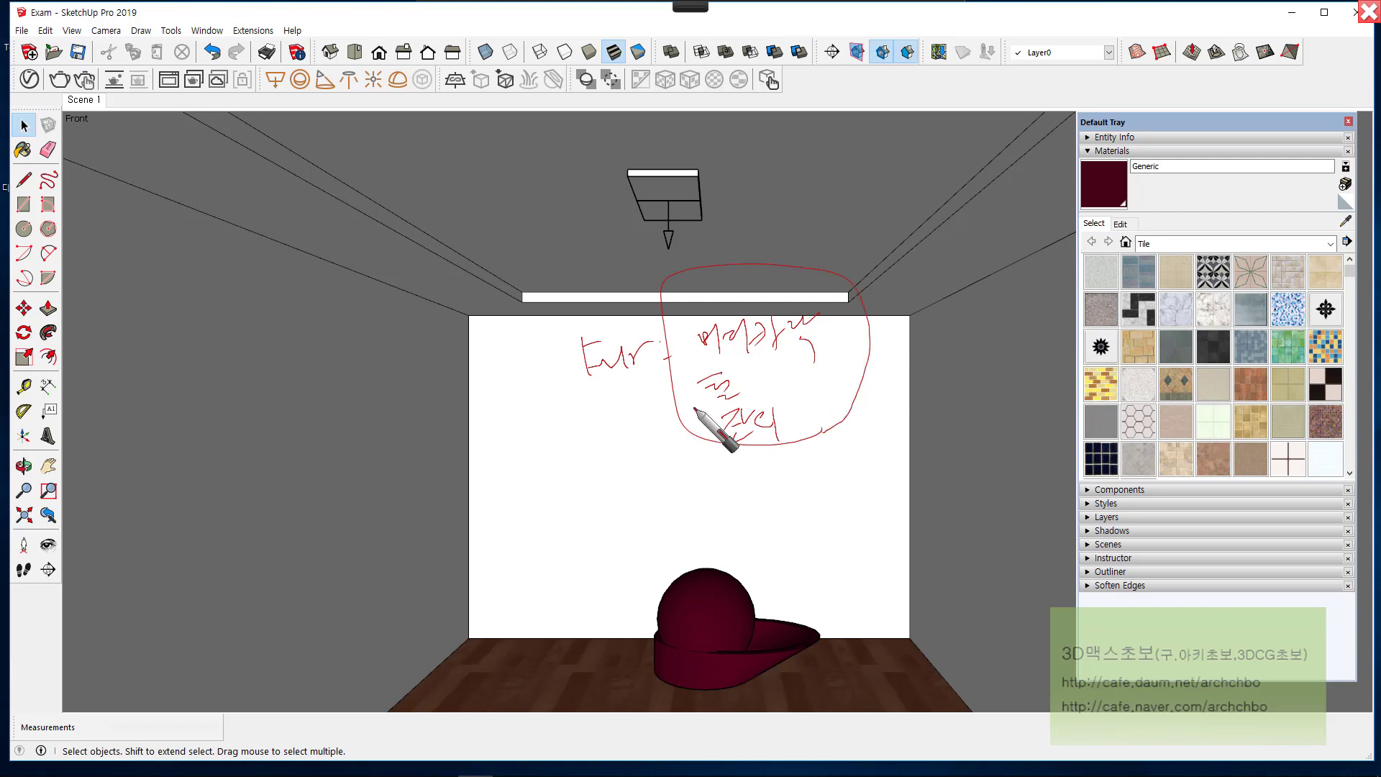
pyautogui.moveTo(571, 385)
pyautogui.mouseDown()
pyautogui.moveTo(591, 379)
pyautogui.moveTo(573, 410)
pyautogui.moveTo(617, 431)
pyautogui.moveTo(664, 408)
pyautogui.moveTo(611, 430)
pyautogui.moveTo(633, 453)
pyautogui.moveTo(662, 449)
pyautogui.moveTo(640, 450)
pyautogui.mouseUp()
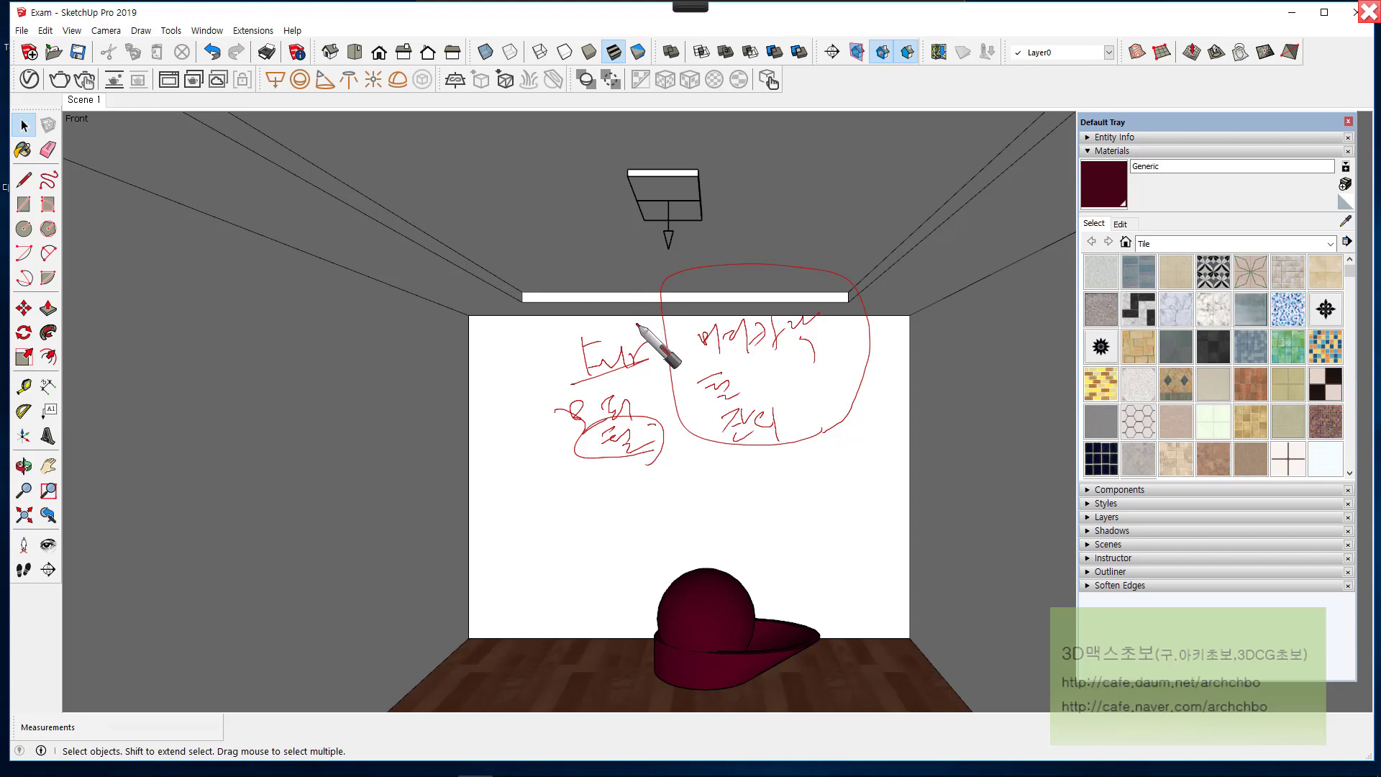
pyautogui.moveTo(658, 365)
pyautogui.mouseDown()
pyautogui.moveTo(558, 378)
pyautogui.moveTo(671, 351)
pyautogui.mouseUp()
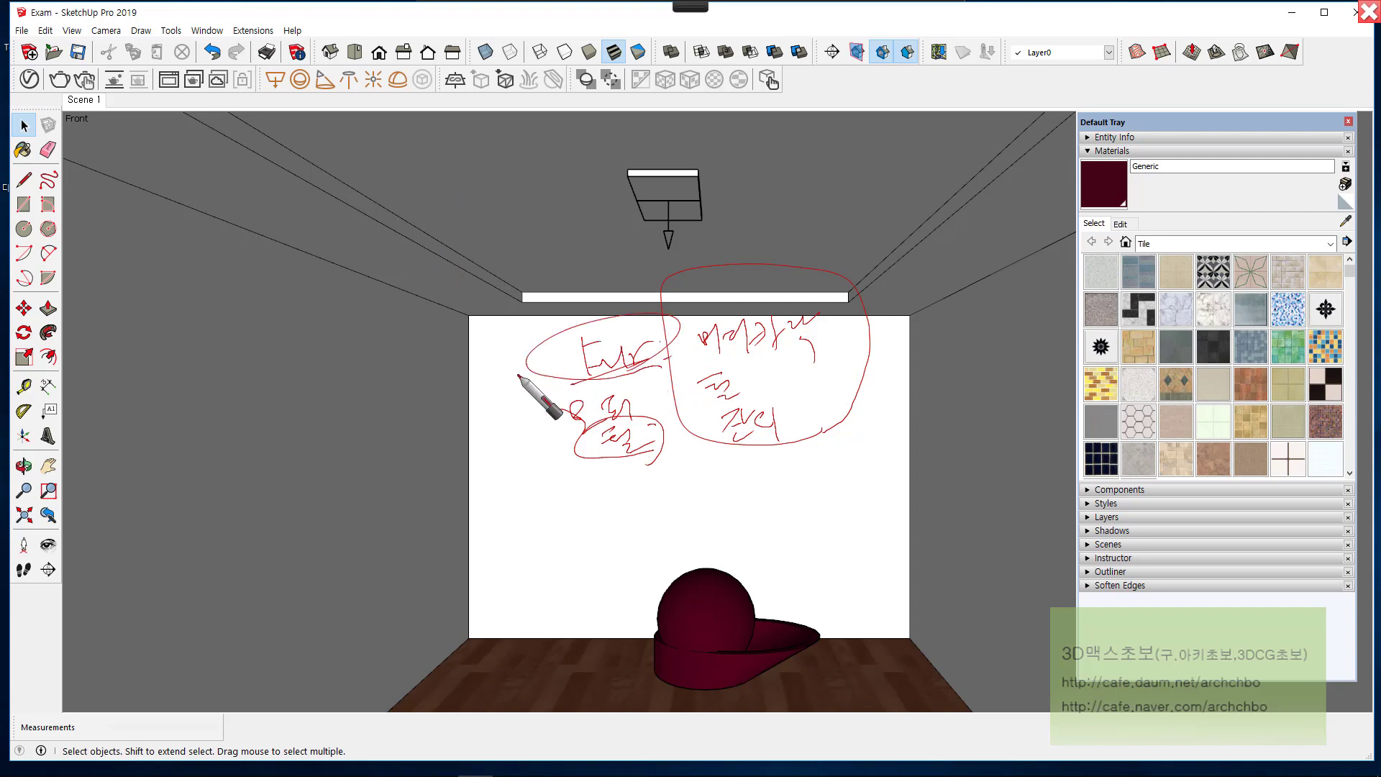
pyautogui.moveTo(515, 372); pyautogui.dragTo(375, 394)
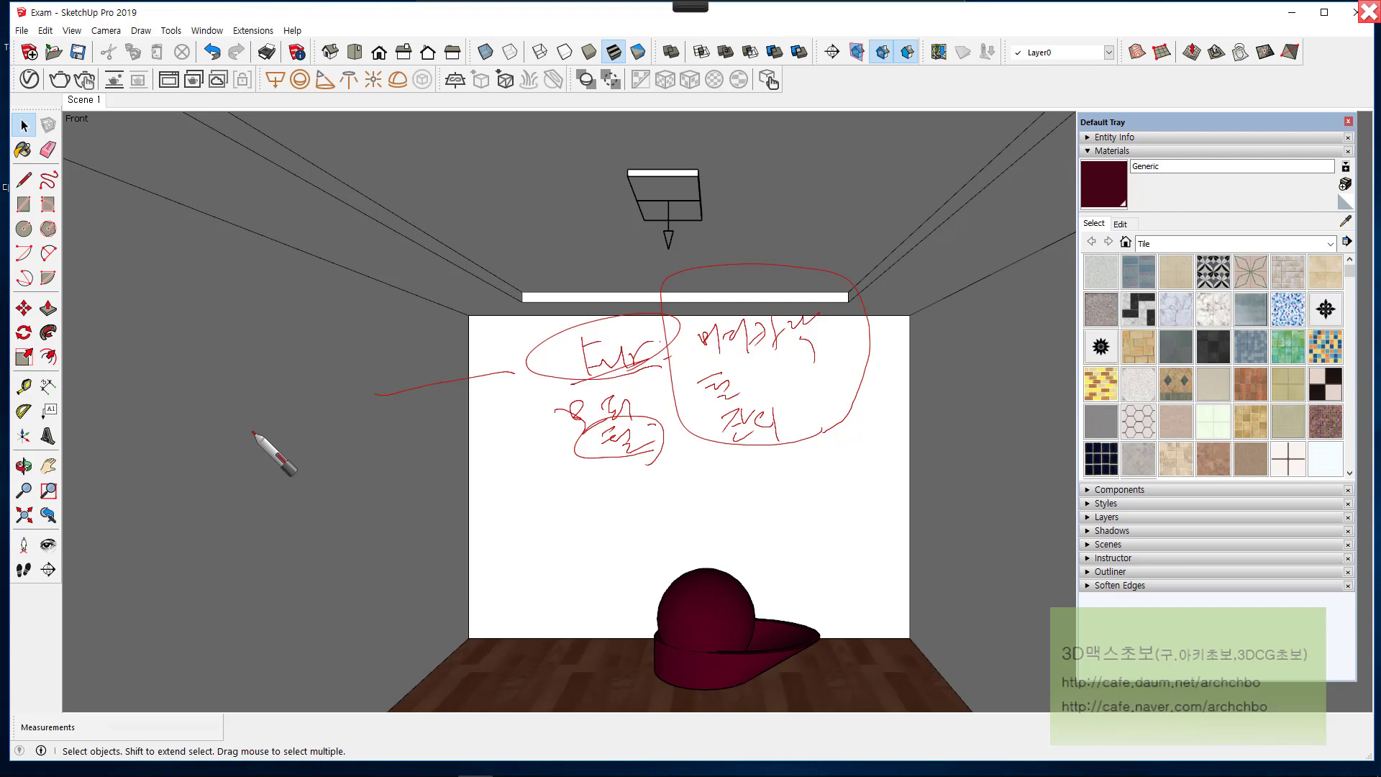
pyautogui.moveTo(236, 436)
pyautogui.mouseDown()
pyautogui.moveTo(247, 455)
pyautogui.moveTo(360, 461)
pyautogui.moveTo(407, 430)
pyautogui.moveTo(440, 440)
pyautogui.moveTo(432, 411)
pyautogui.moveTo(532, 396)
pyautogui.moveTo(560, 430)
pyautogui.moveTo(546, 424)
pyautogui.mouseUp()
pyautogui.moveTo(241, 493)
pyautogui.mouseDown()
pyautogui.moveTo(273, 516)
pyautogui.moveTo(414, 468)
pyautogui.moveTo(472, 478)
pyautogui.moveTo(570, 455)
pyautogui.moveTo(520, 493)
pyautogui.mouseUp()
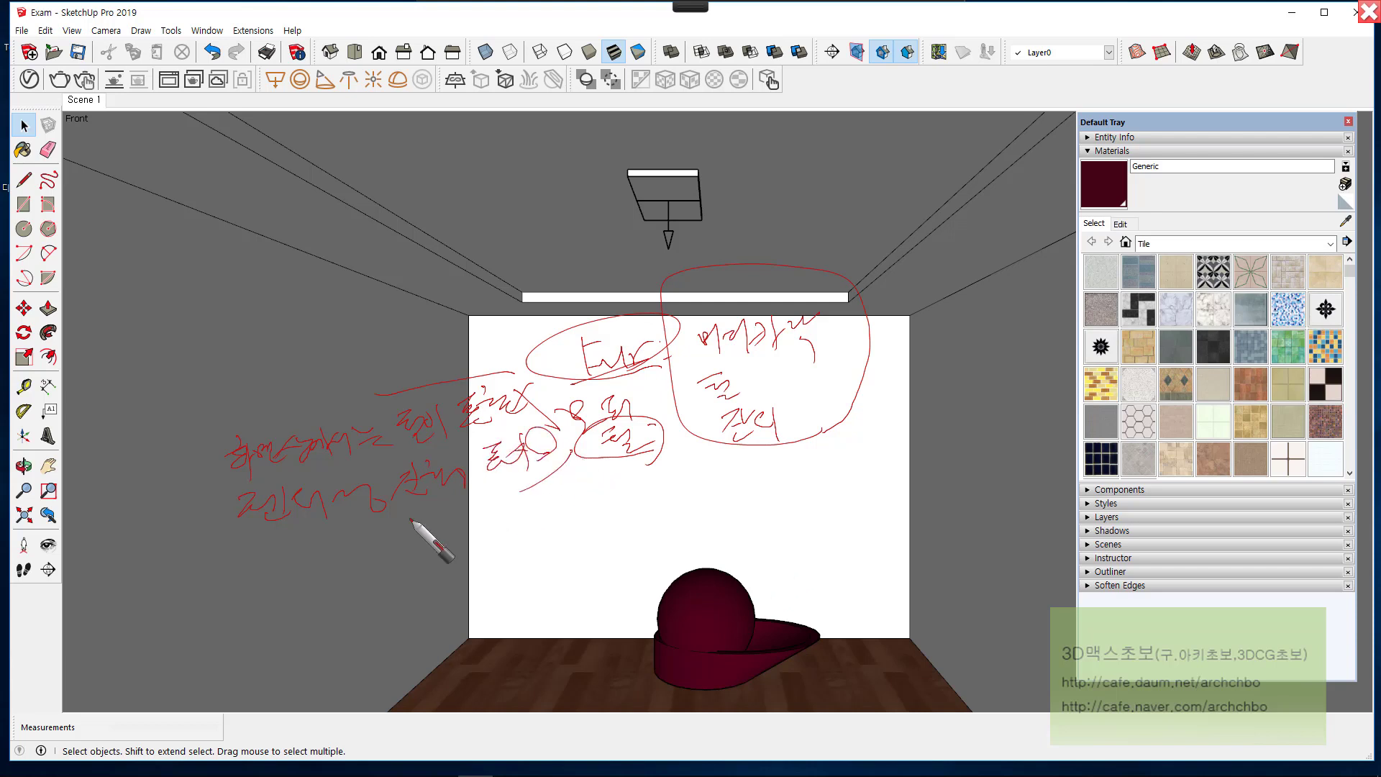
pyautogui.moveTo(411, 519)
pyautogui.mouseDown()
pyautogui.moveTo(573, 382)
pyautogui.moveTo(531, 468)
pyautogui.moveTo(511, 463)
pyautogui.mouseUp()
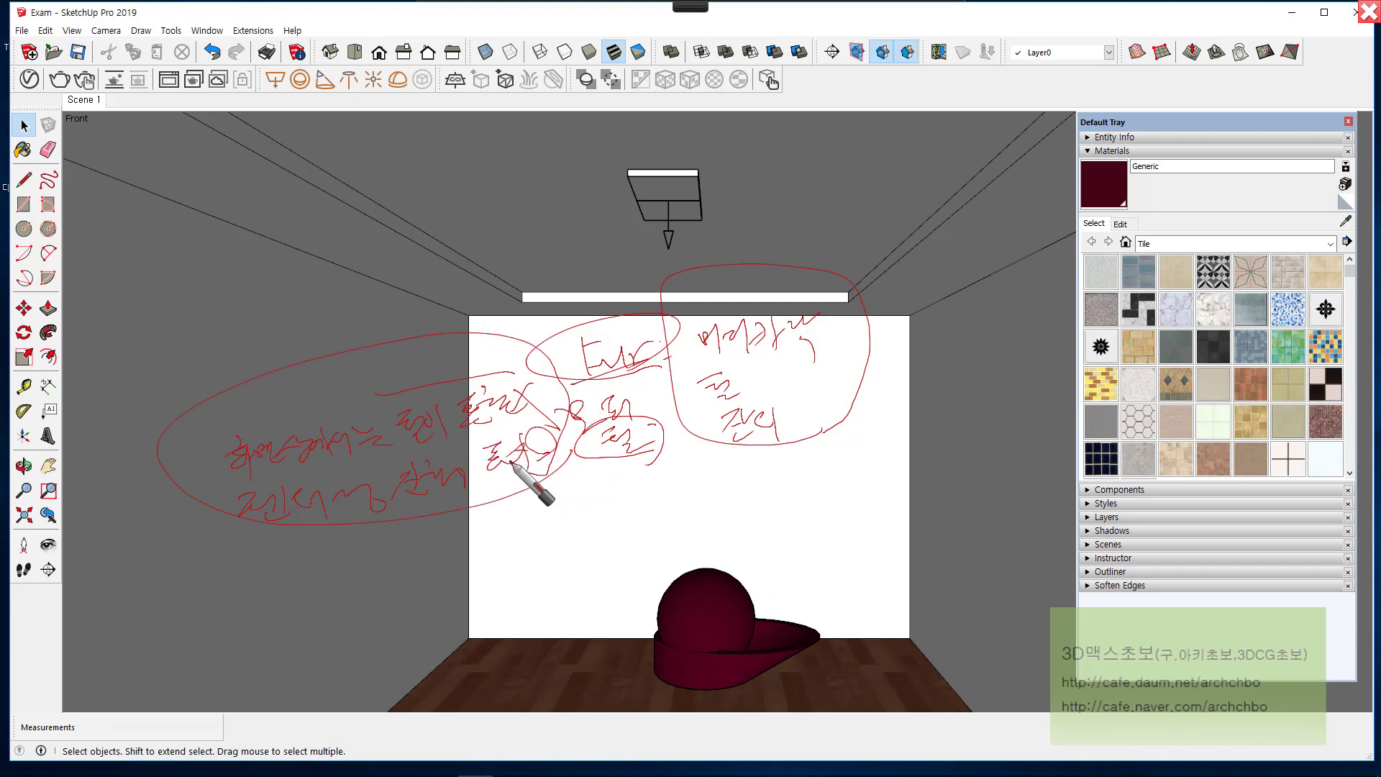
pyautogui.moveTo(259, 596)
pyautogui.mouseDown()
pyautogui.moveTo(309, 554)
pyautogui.moveTo(261, 564)
pyautogui.moveTo(300, 575)
pyautogui.moveTo(461, 536)
pyautogui.moveTo(461, 556)
pyautogui.moveTo(484, 555)
pyautogui.moveTo(494, 524)
pyautogui.moveTo(518, 537)
pyautogui.moveTo(600, 496)
pyautogui.moveTo(607, 526)
pyautogui.moveTo(338, 587)
pyautogui.moveTo(554, 555)
pyautogui.moveTo(435, 611)
pyautogui.moveTo(482, 565)
pyautogui.mouseUp()
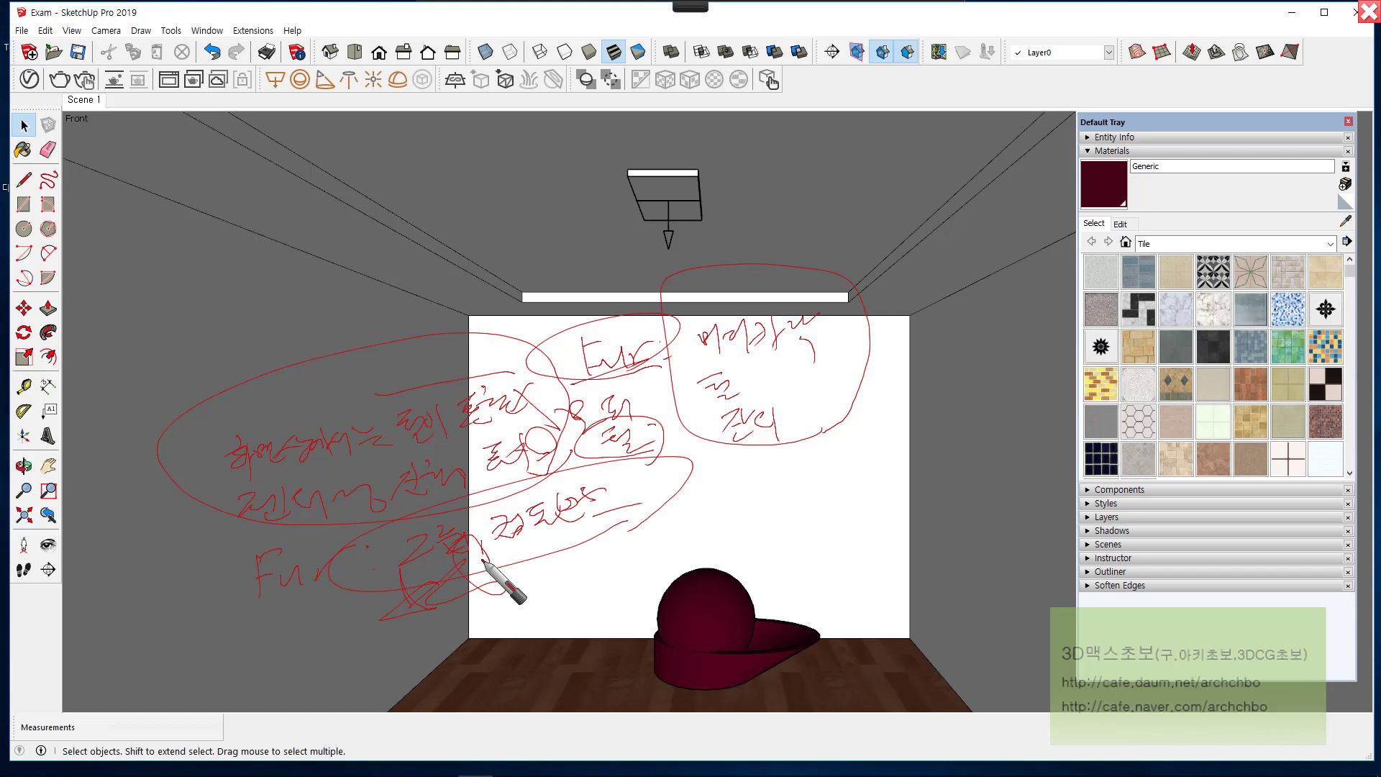
pyautogui.moveTo(481, 560)
pyautogui.mouseDown()
pyautogui.moveTo(435, 597)
pyautogui.moveTo(487, 568)
pyautogui.mouseUp()
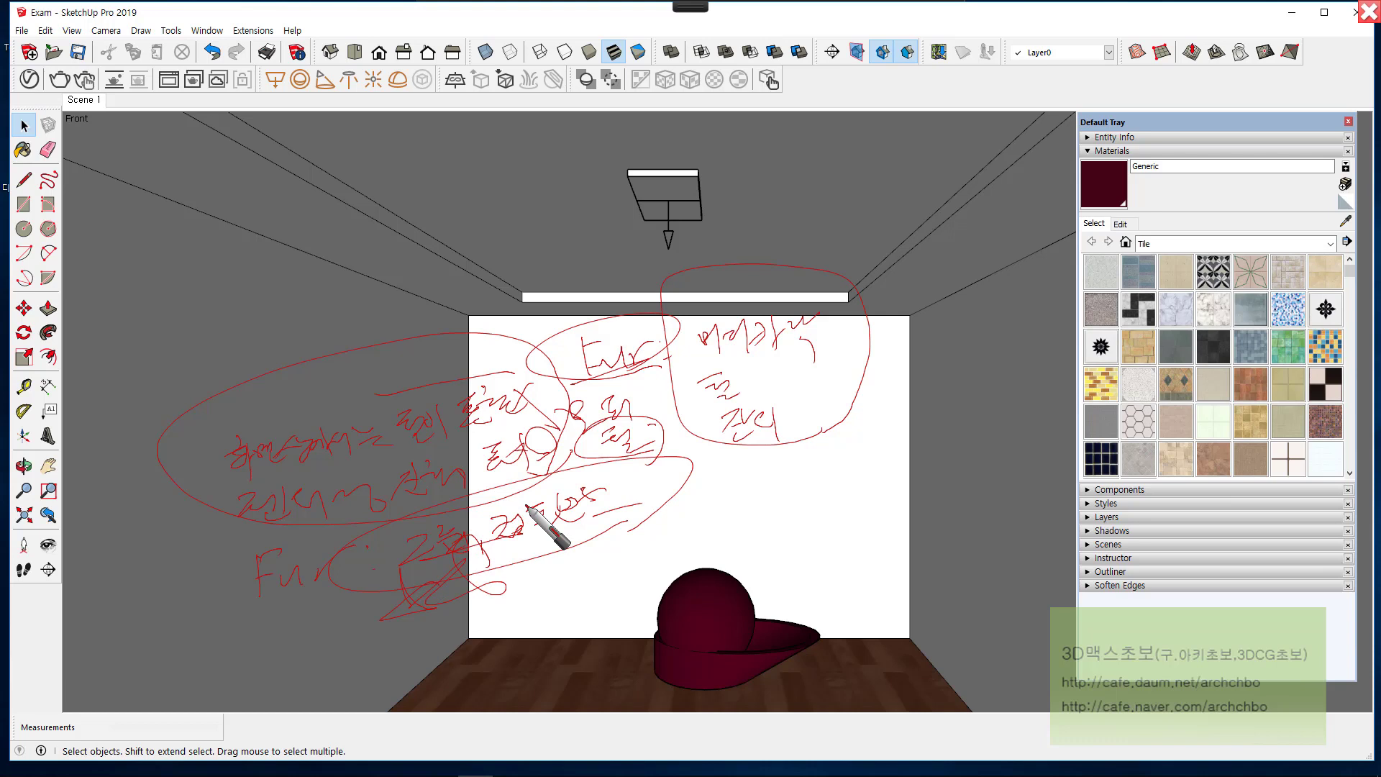
pyautogui.moveTo(416, 530)
pyautogui.mouseDown()
pyautogui.moveTo(333, 607)
pyautogui.moveTo(379, 602)
pyautogui.moveTo(386, 553)
pyautogui.moveTo(401, 602)
pyautogui.moveTo(433, 568)
pyautogui.mouseUp()
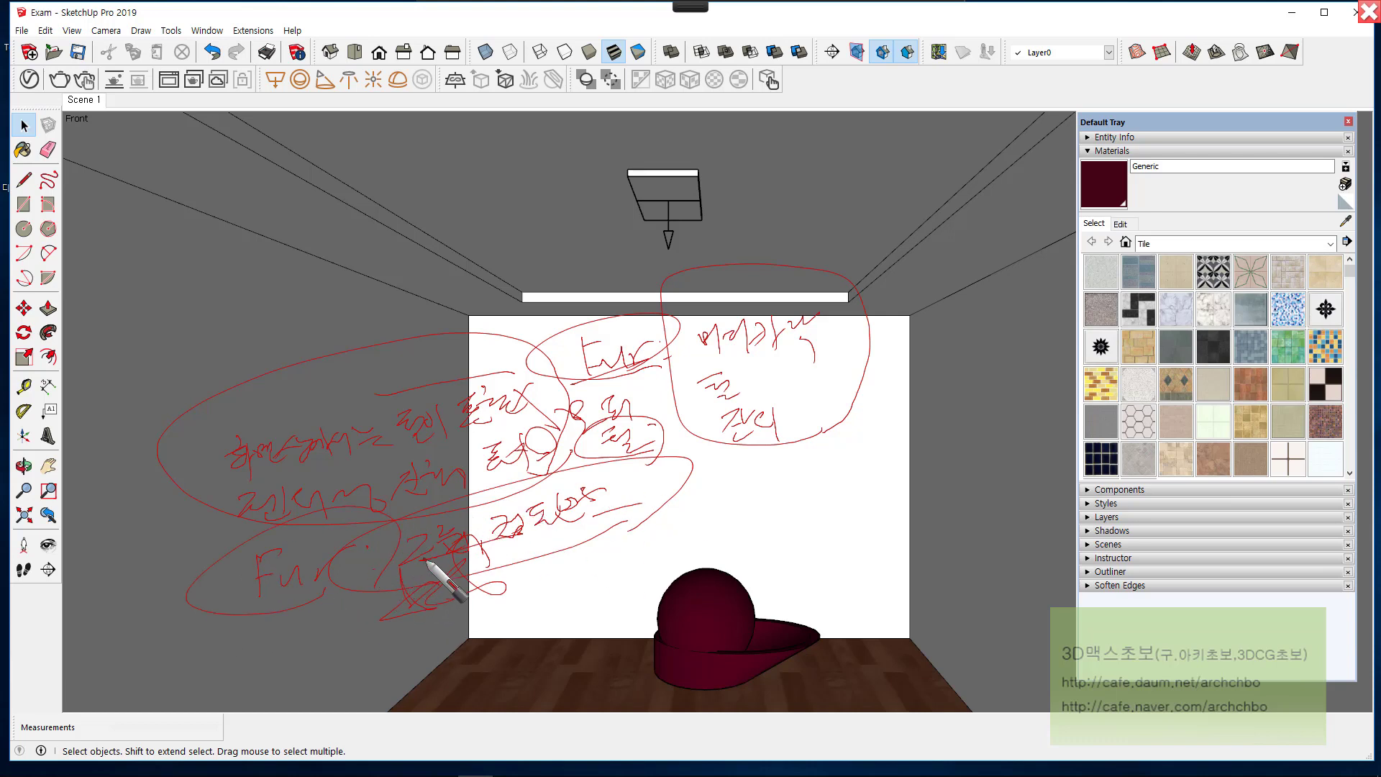
pyautogui.moveTo(601, 370)
pyautogui.mouseDown()
pyautogui.moveTo(607, 308)
pyautogui.moveTo(630, 453)
pyautogui.moveTo(673, 511)
pyautogui.moveTo(677, 466)
pyautogui.mouseUp()
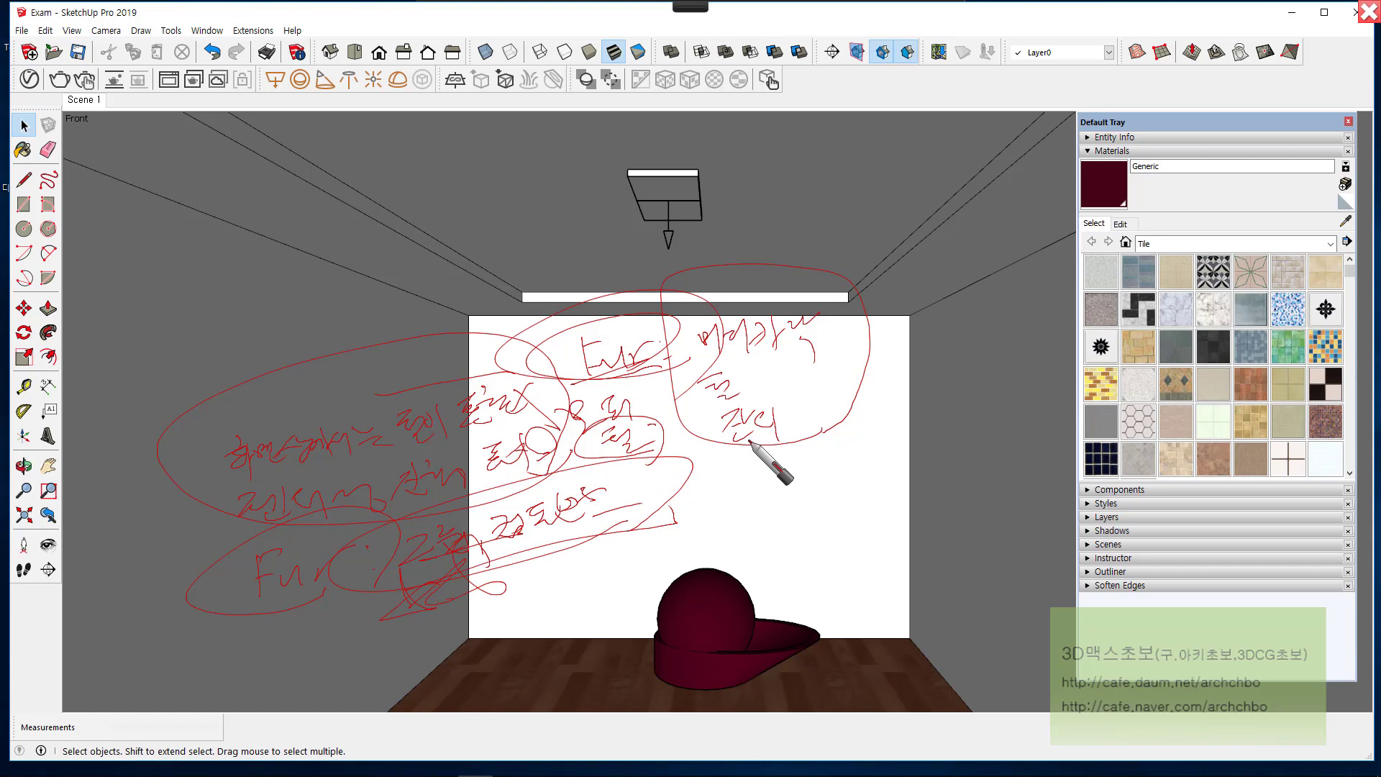
pyautogui.moveTo(704, 6)
pyautogui.click(453, 20)
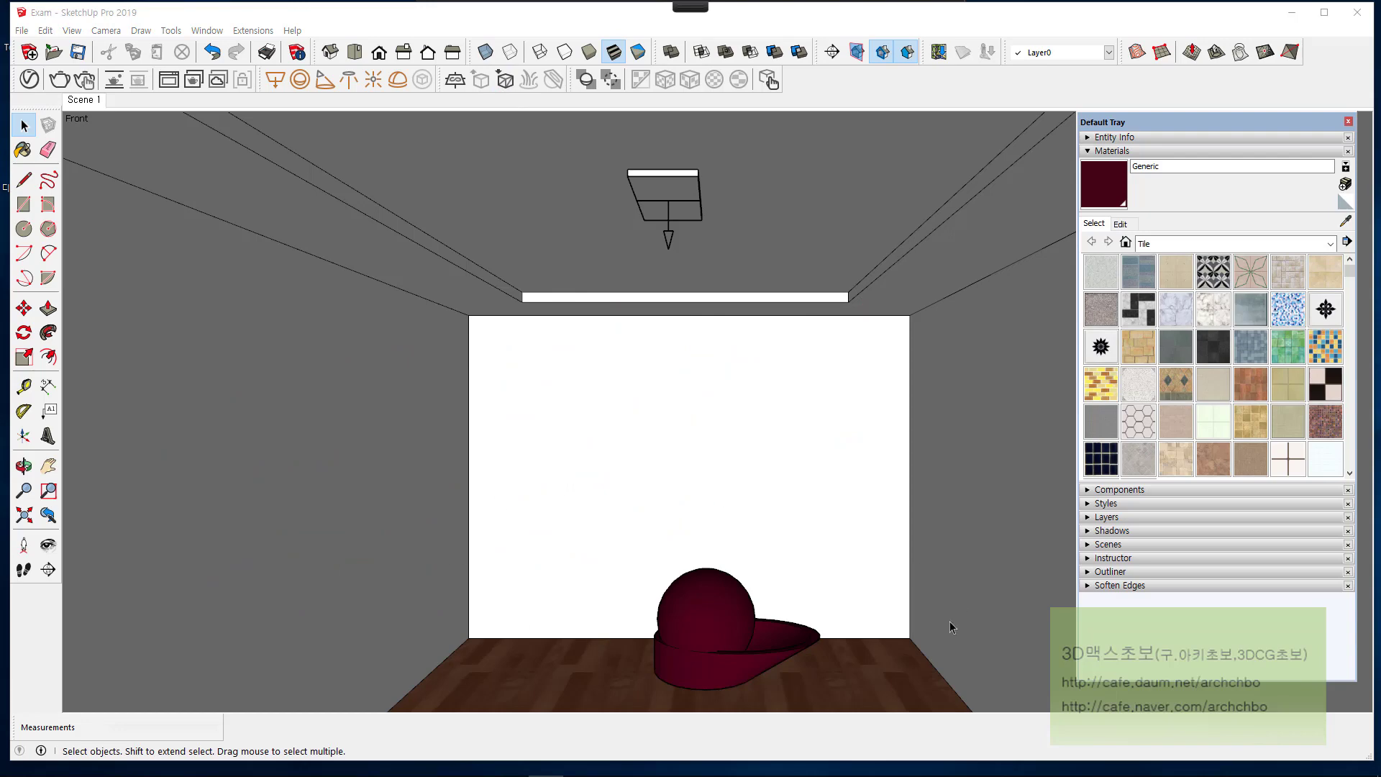
# Step: Select the back wall face with its edges and paint it with Carpet Berber Multi from the carpet and fabrics materials
pyautogui.click(651, 447)
pyautogui.doubleClick(619, 442)
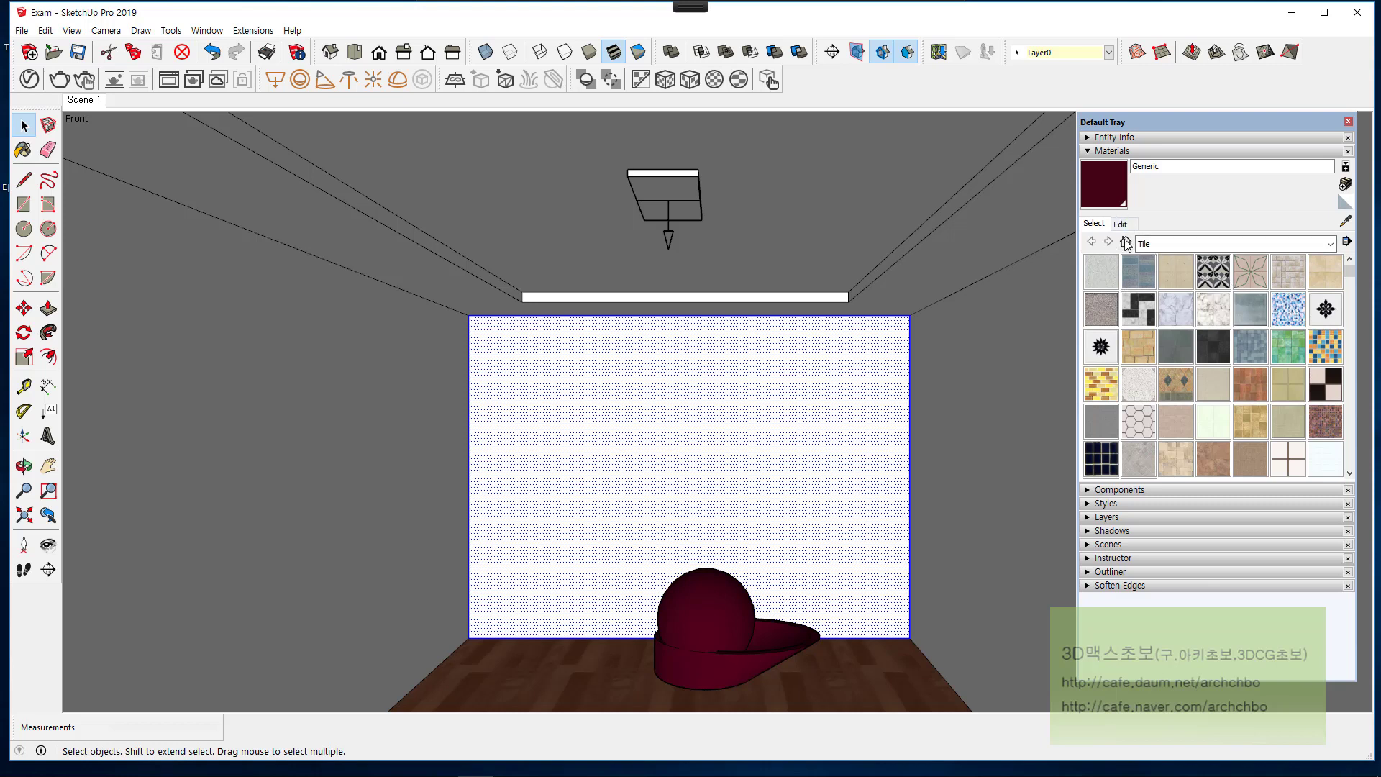
pyautogui.click(1173, 246)
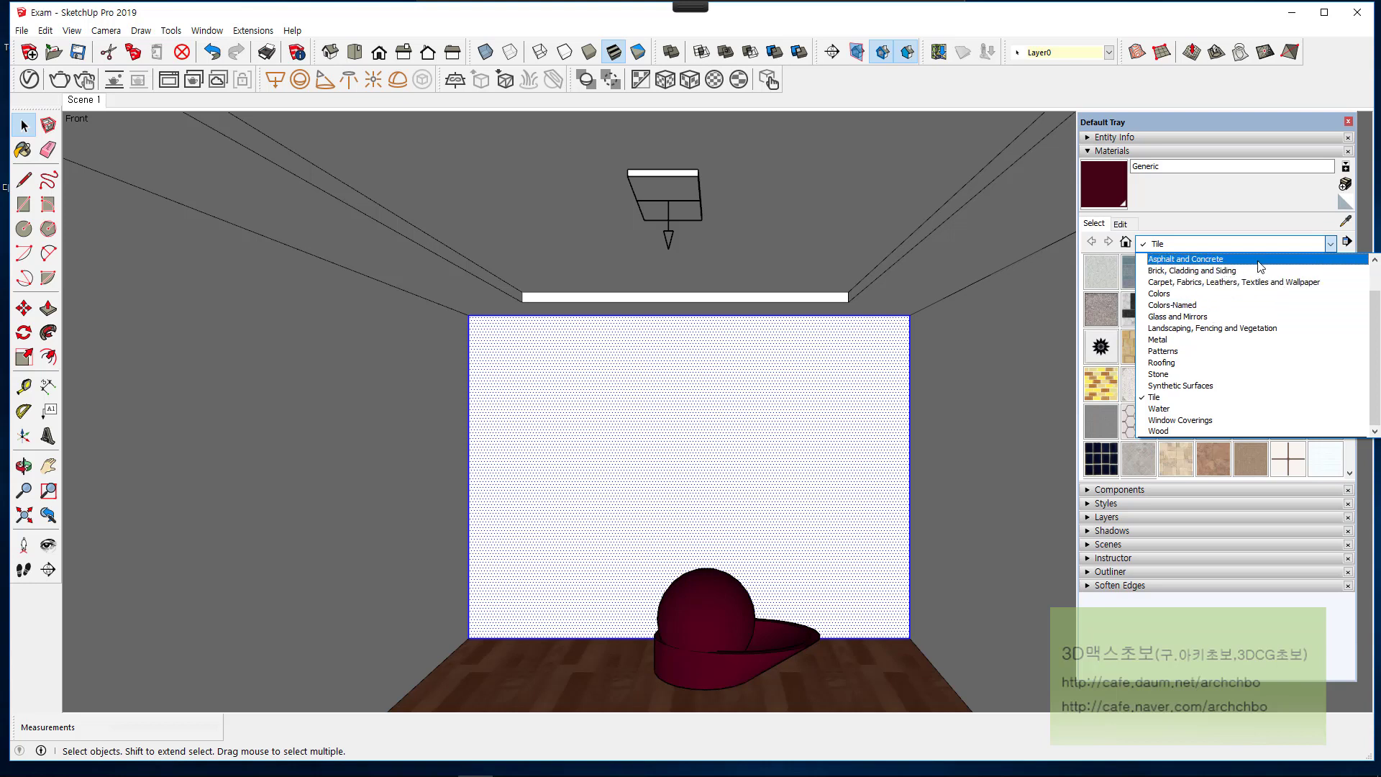
pyautogui.click(1326, 283)
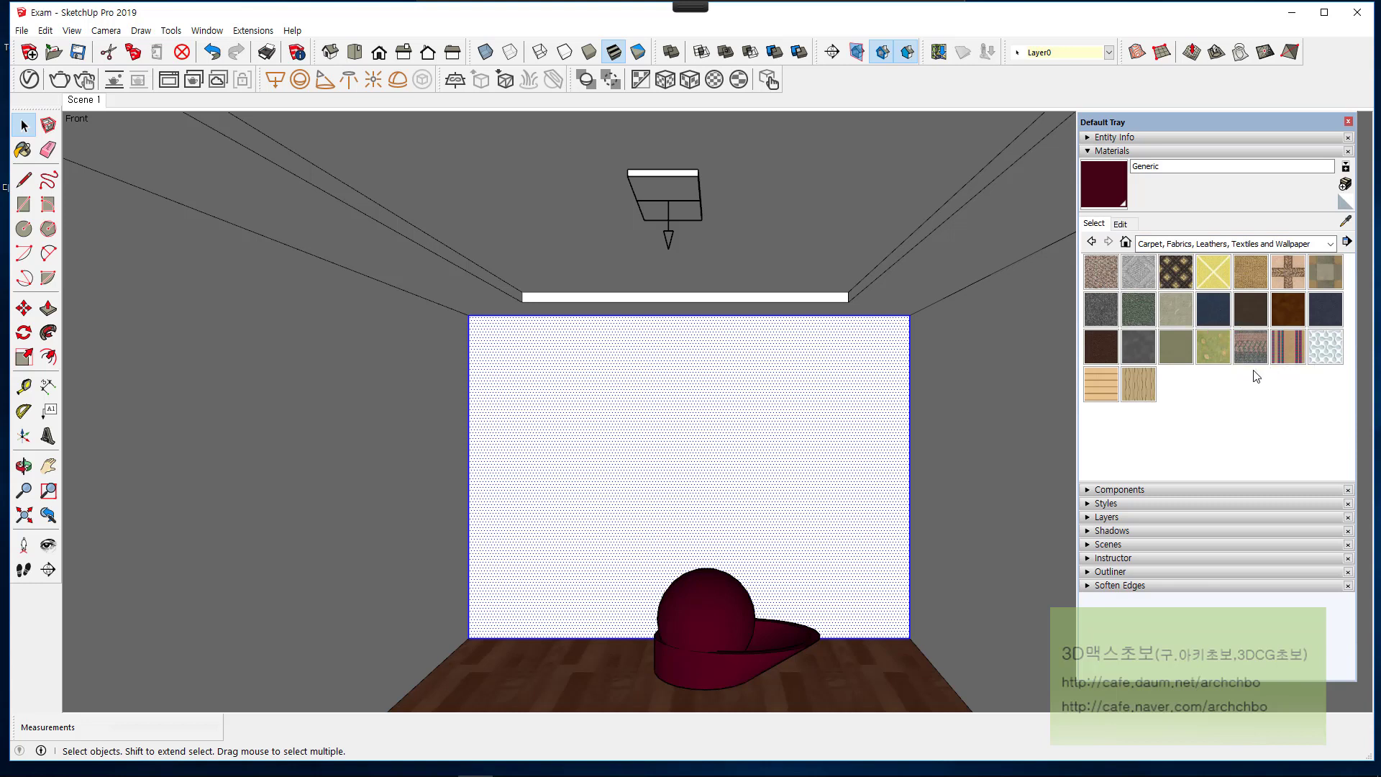
pyautogui.click(1100, 271)
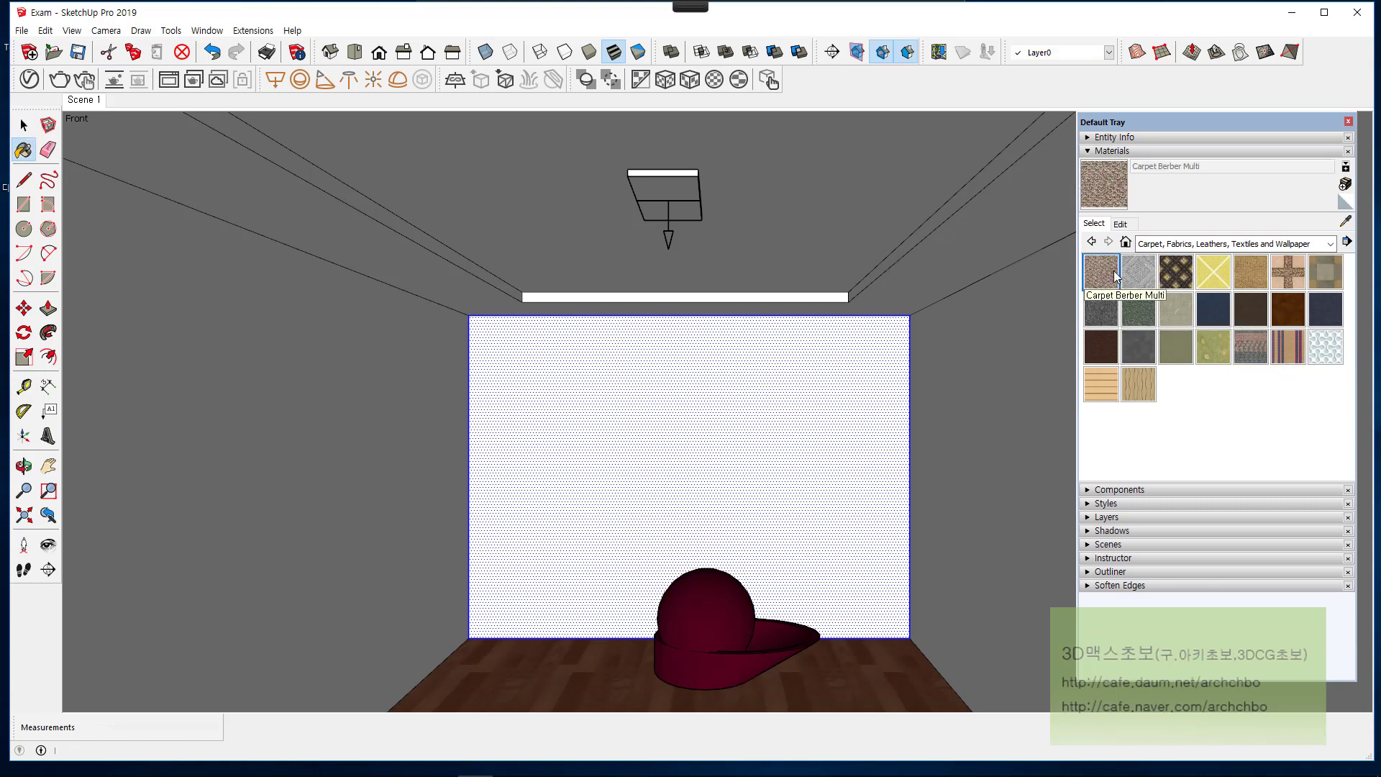
pyautogui.click(784, 462)
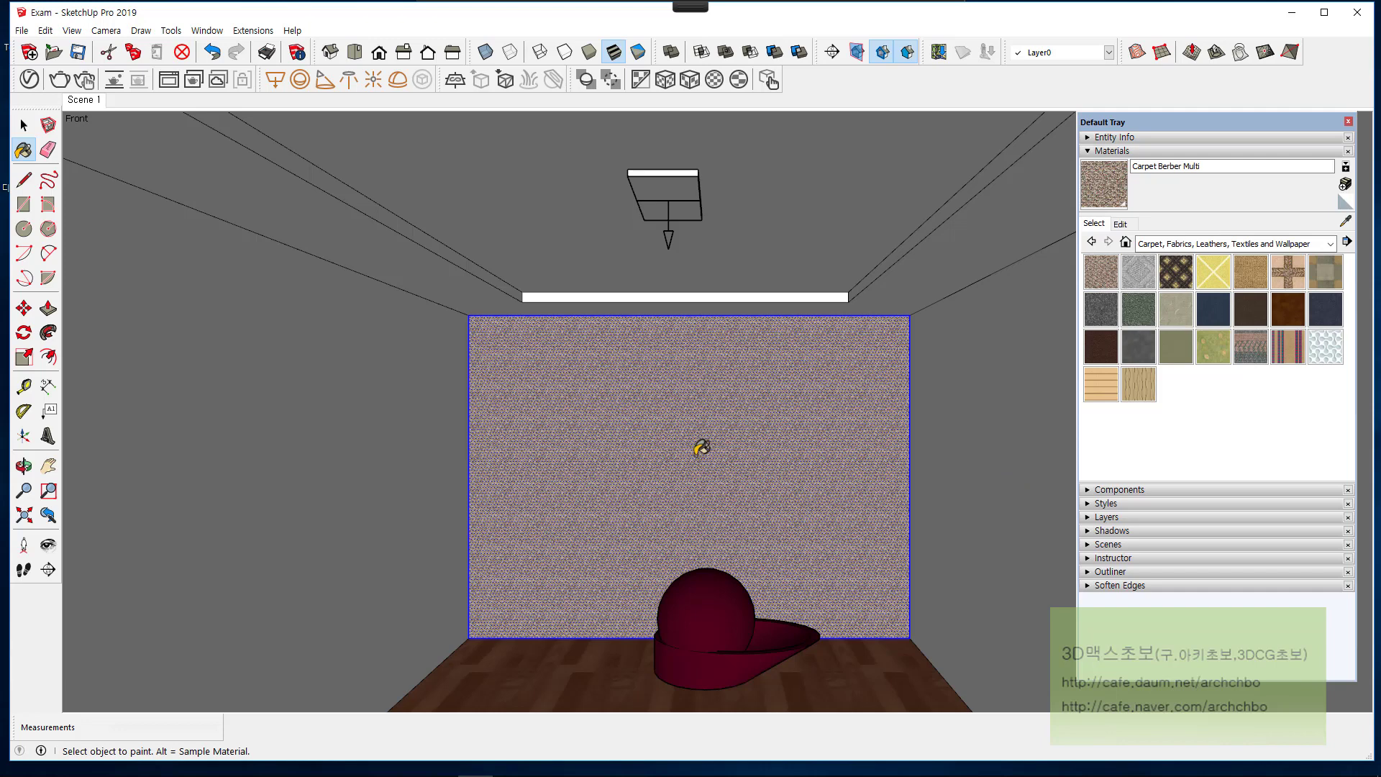
pyautogui.press('space')
# Step: Reposition the carpet texture's origin near the back wall's lower-left corner and slightly enlarge its tiles
pyautogui.rightClick(684, 460)
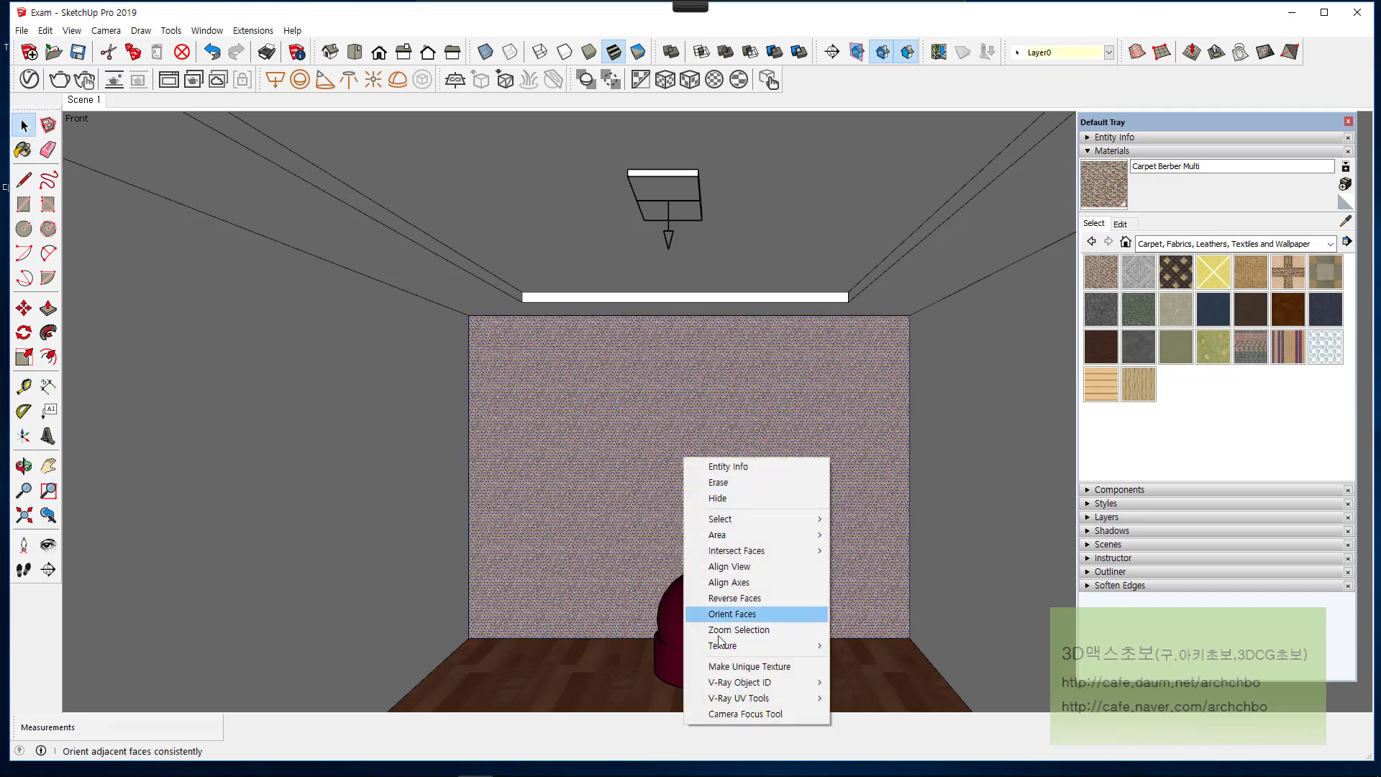
pyautogui.moveTo(723, 651)
pyautogui.click(856, 645)
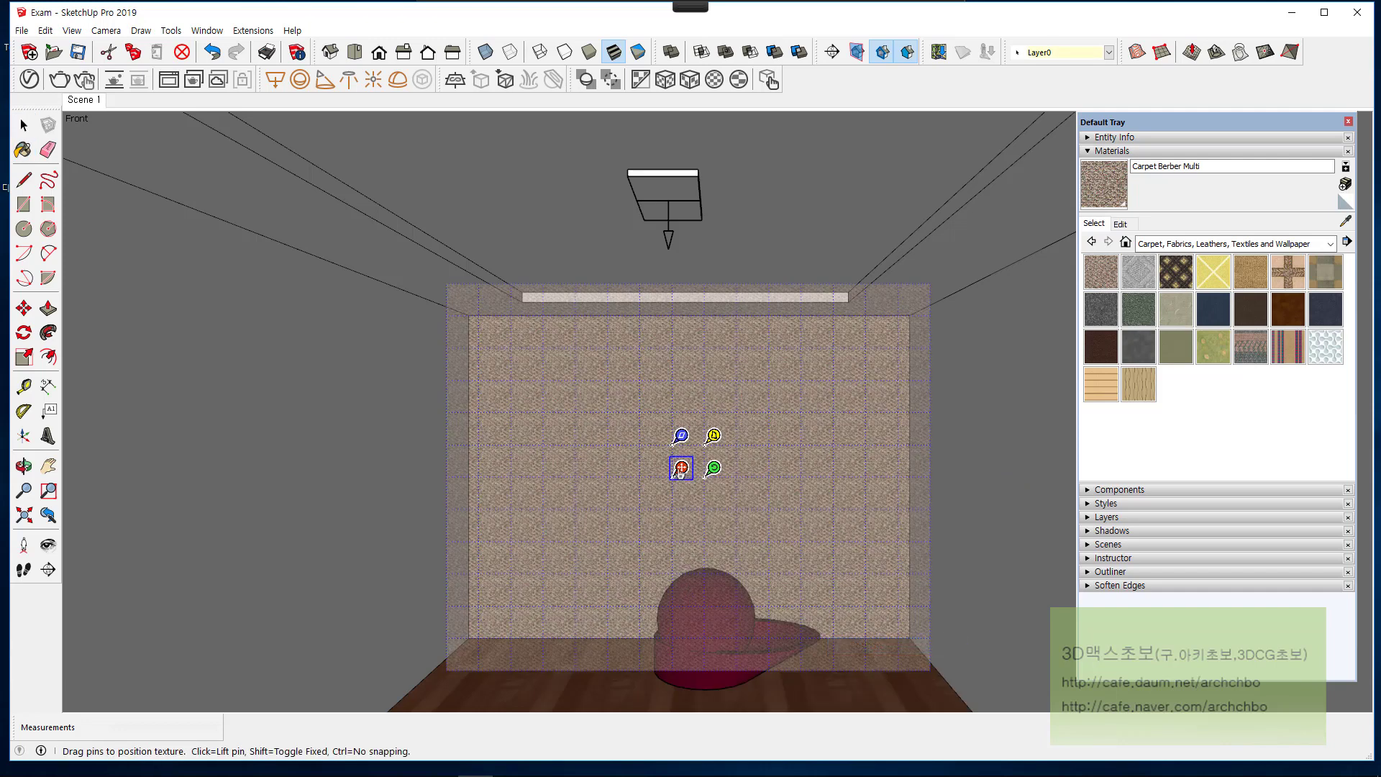
pyautogui.moveTo(682, 469); pyautogui.dragTo(528, 631)
pyautogui.rightClick(534, 528)
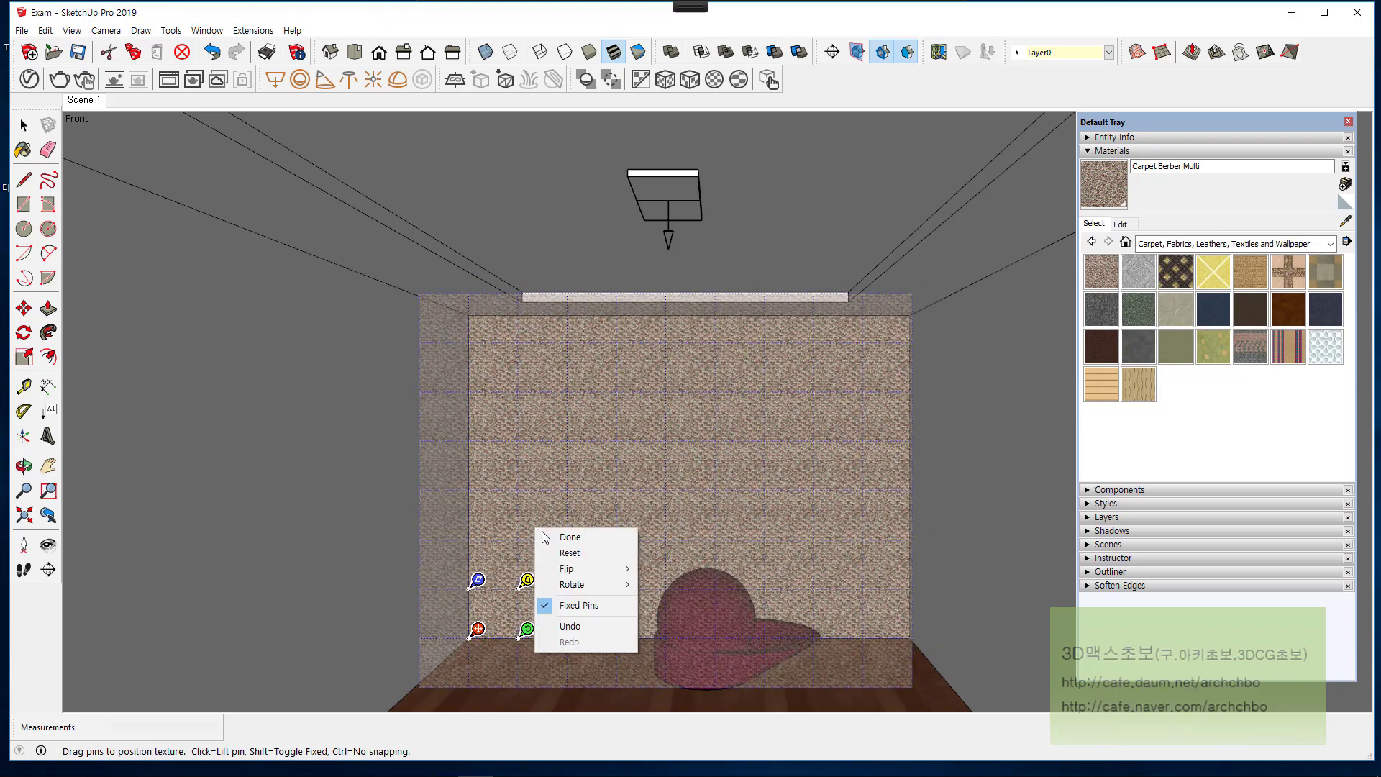
pyautogui.click(587, 538)
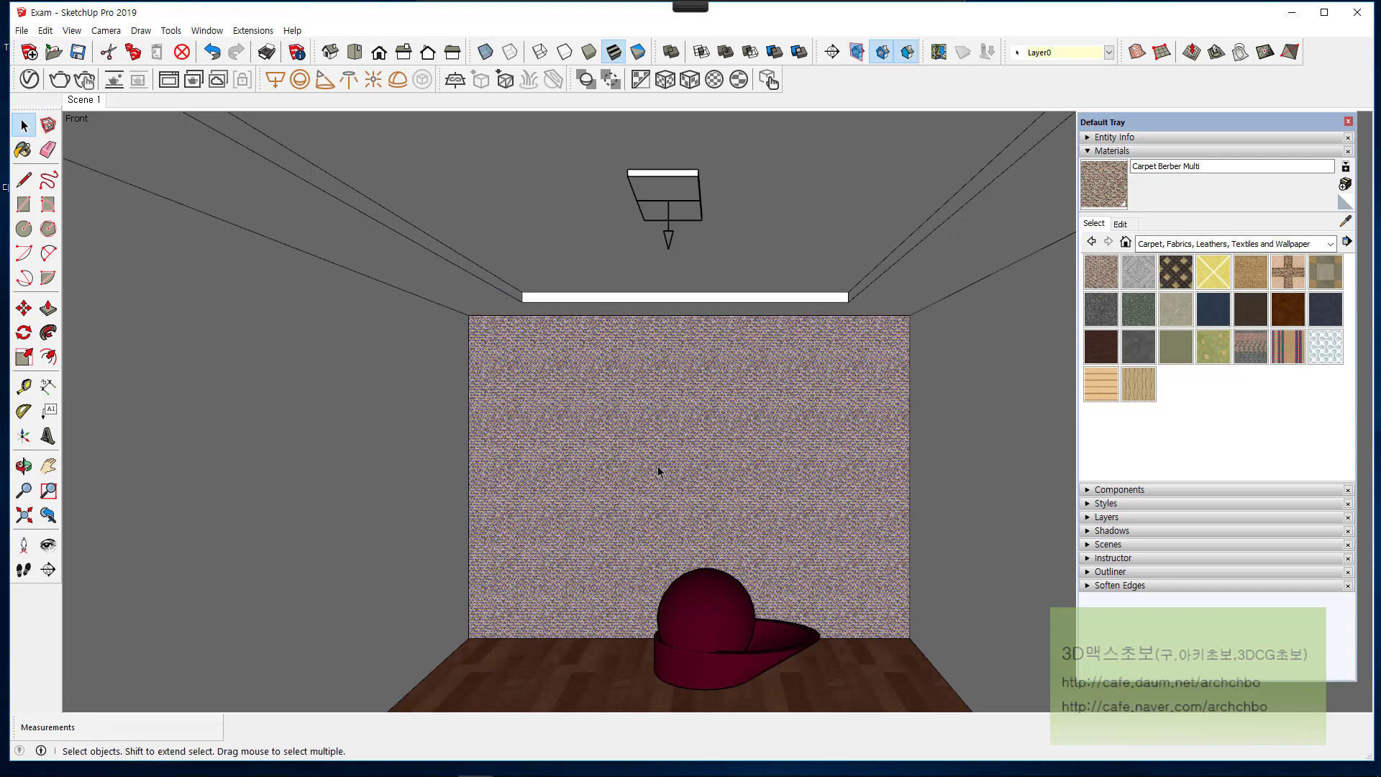
# Step: Group the back wall face with its edges and add V-Ray fur to the group
pyautogui.click(610, 414)
pyautogui.rightClick(568, 431)
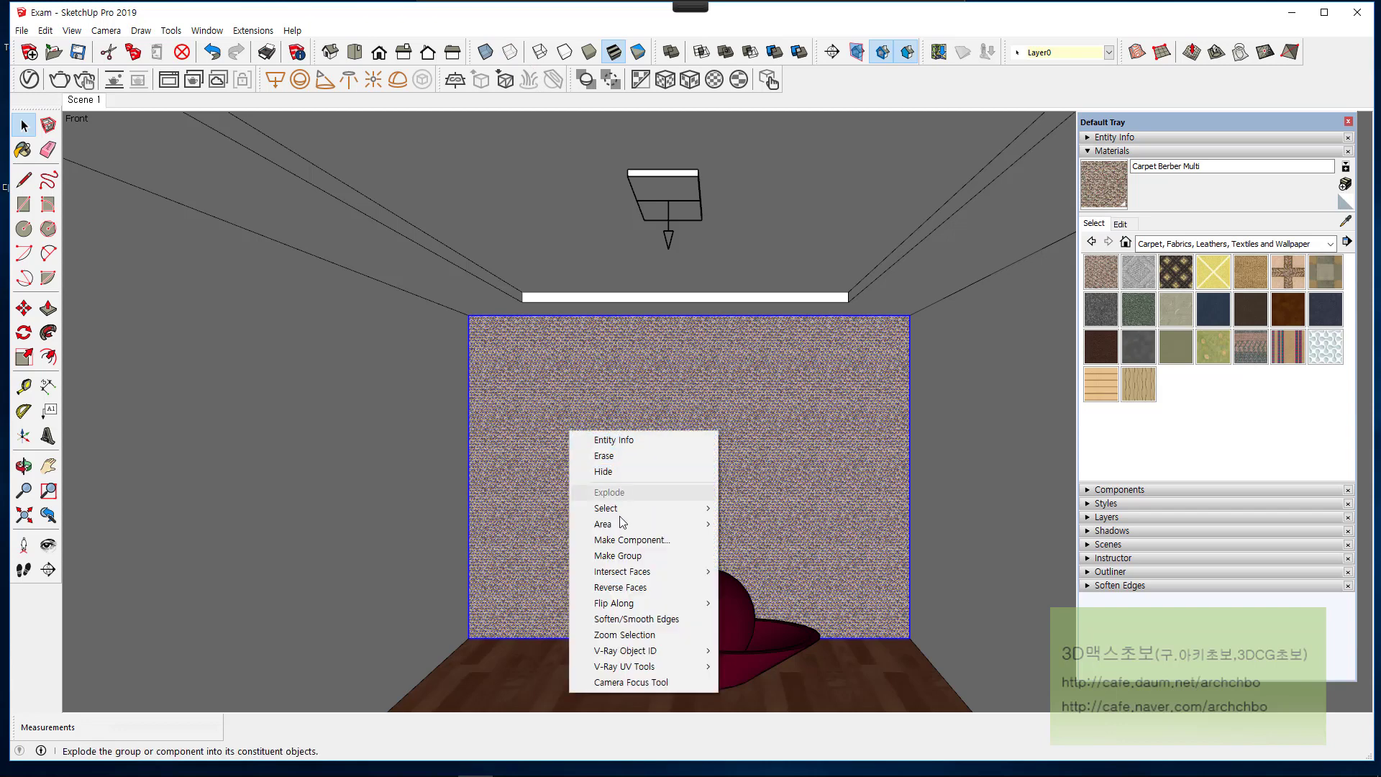
pyautogui.click(633, 556)
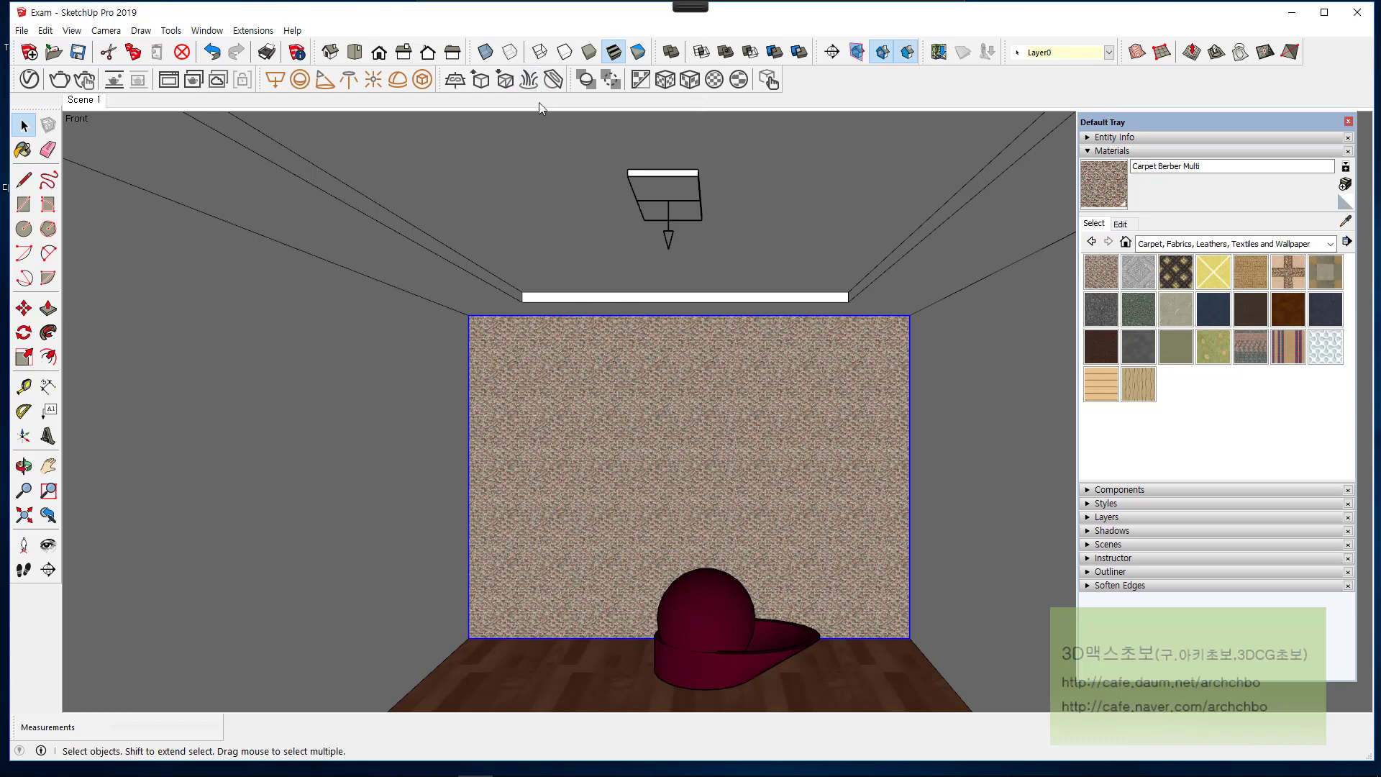
pyautogui.click(532, 82)
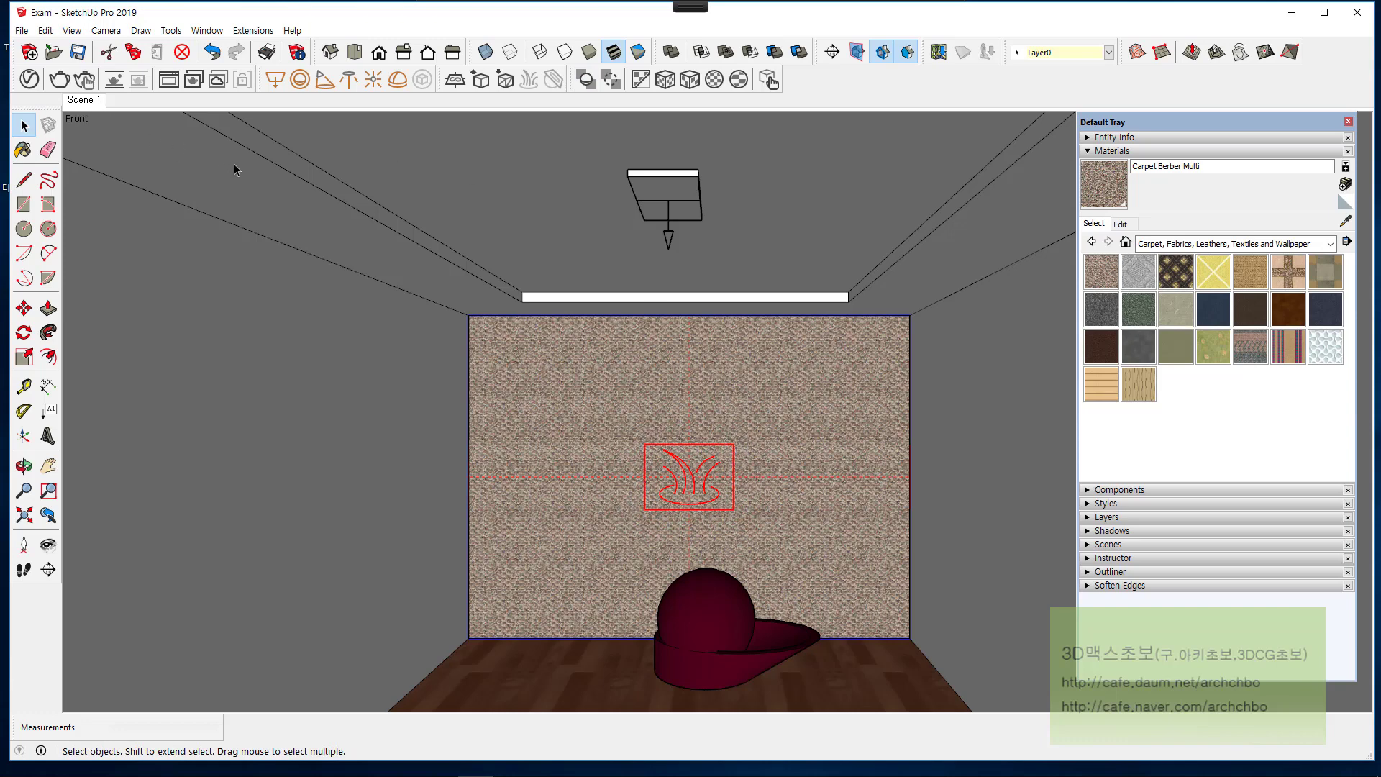
# Step: Set the intensity of the ceiling's rectangle light to 700 in the V-Ray Asset Editor
pyautogui.click(669, 248)
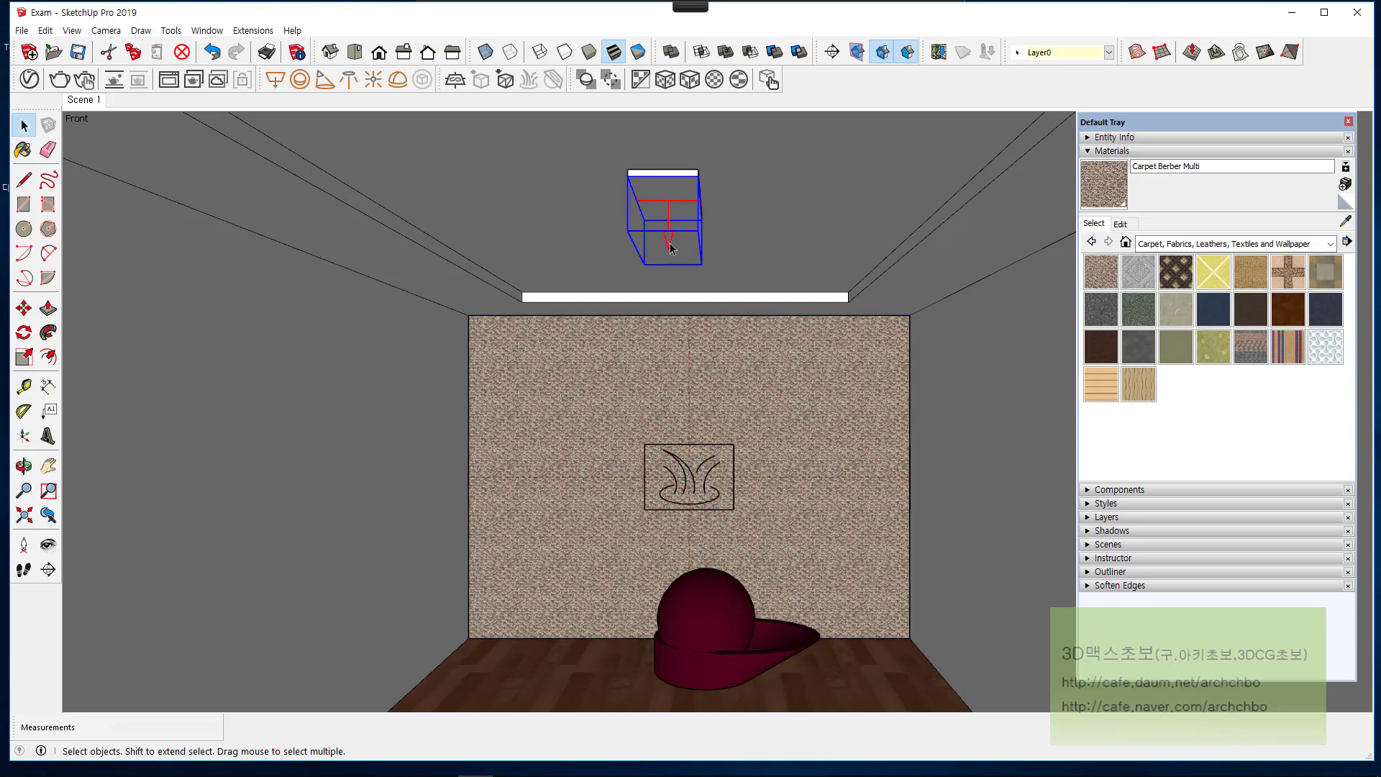
pyautogui.click(28, 80)
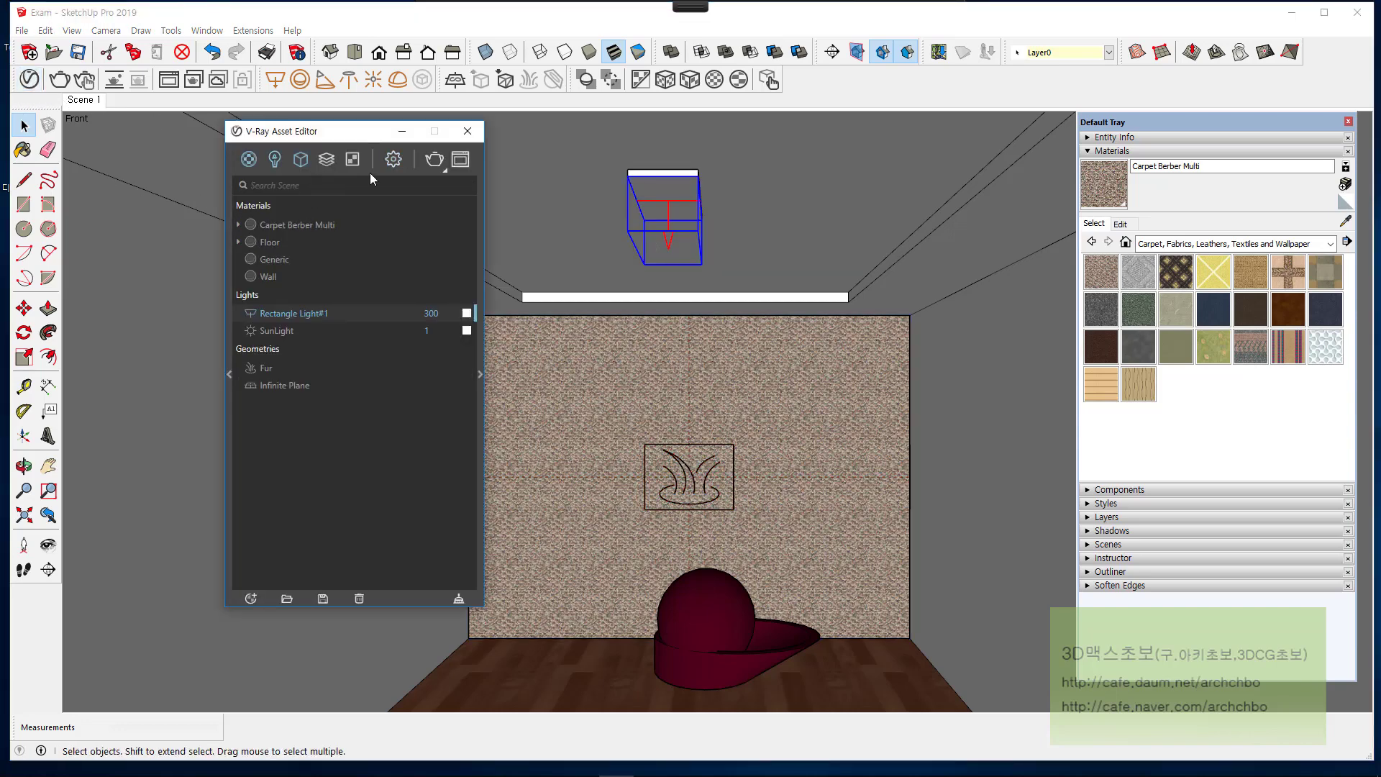
pyautogui.click(431, 313)
pyautogui.doubleClick(450, 313)
pyautogui.write('700')
pyautogui.click(307, 314)
# Step: Delete the Infinite Plane from the geometry assets in the V-Ray Asset Editor
pyautogui.click(327, 159)
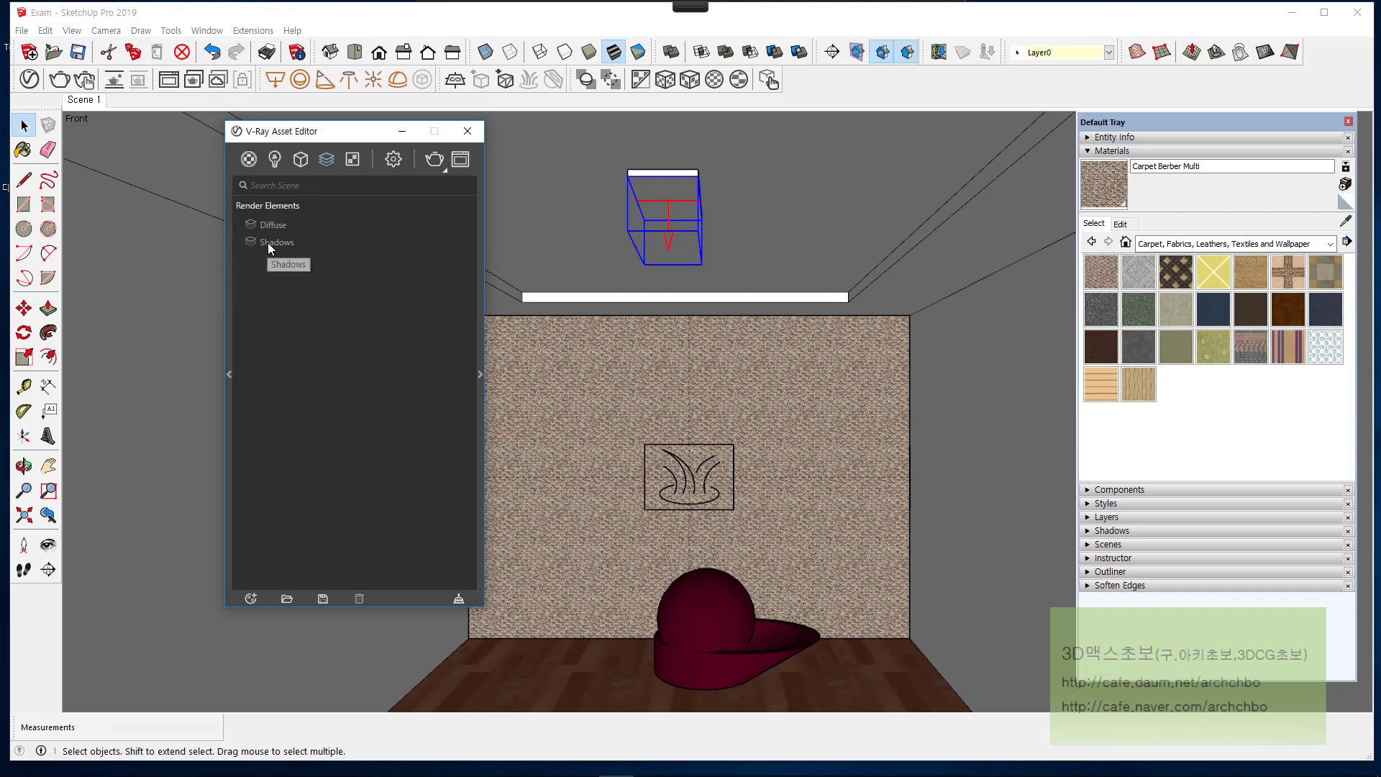
pyautogui.click(306, 161)
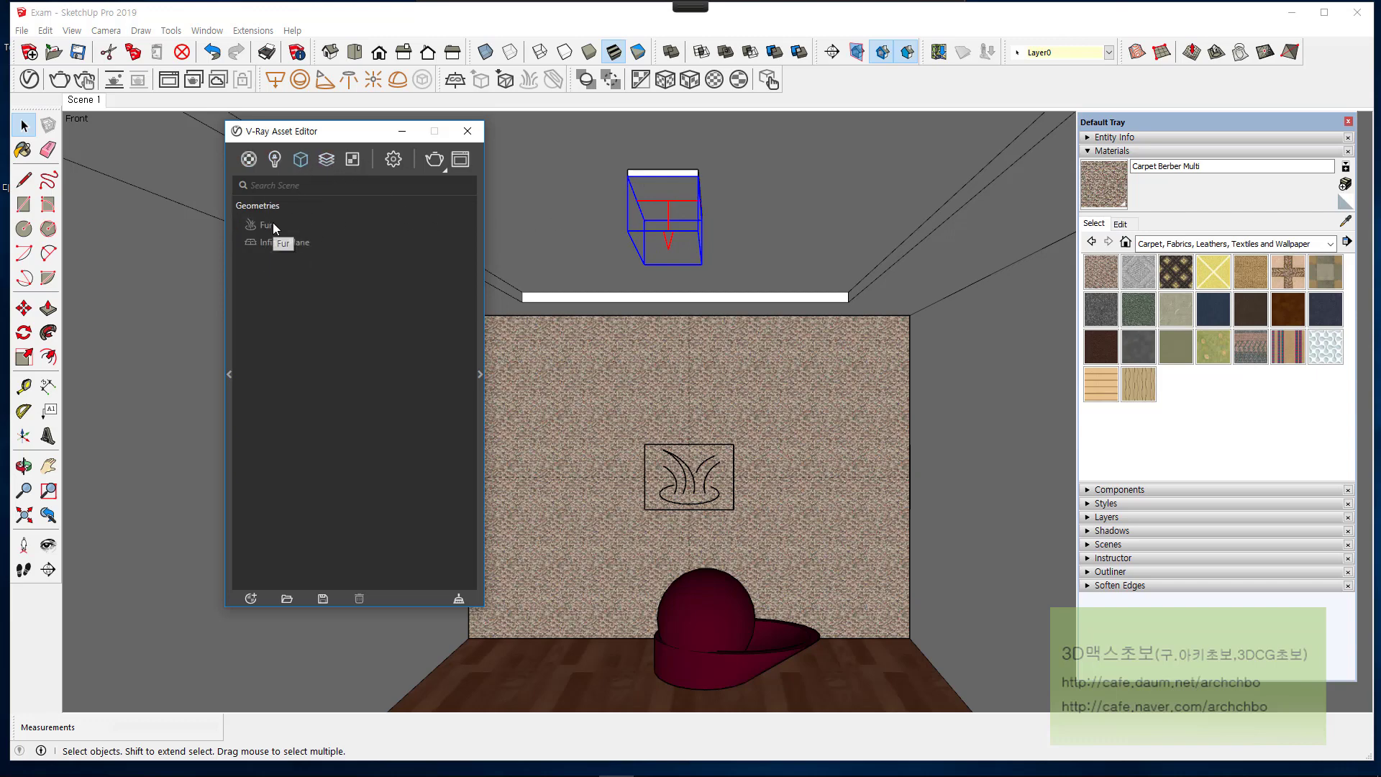
pyautogui.click(274, 223)
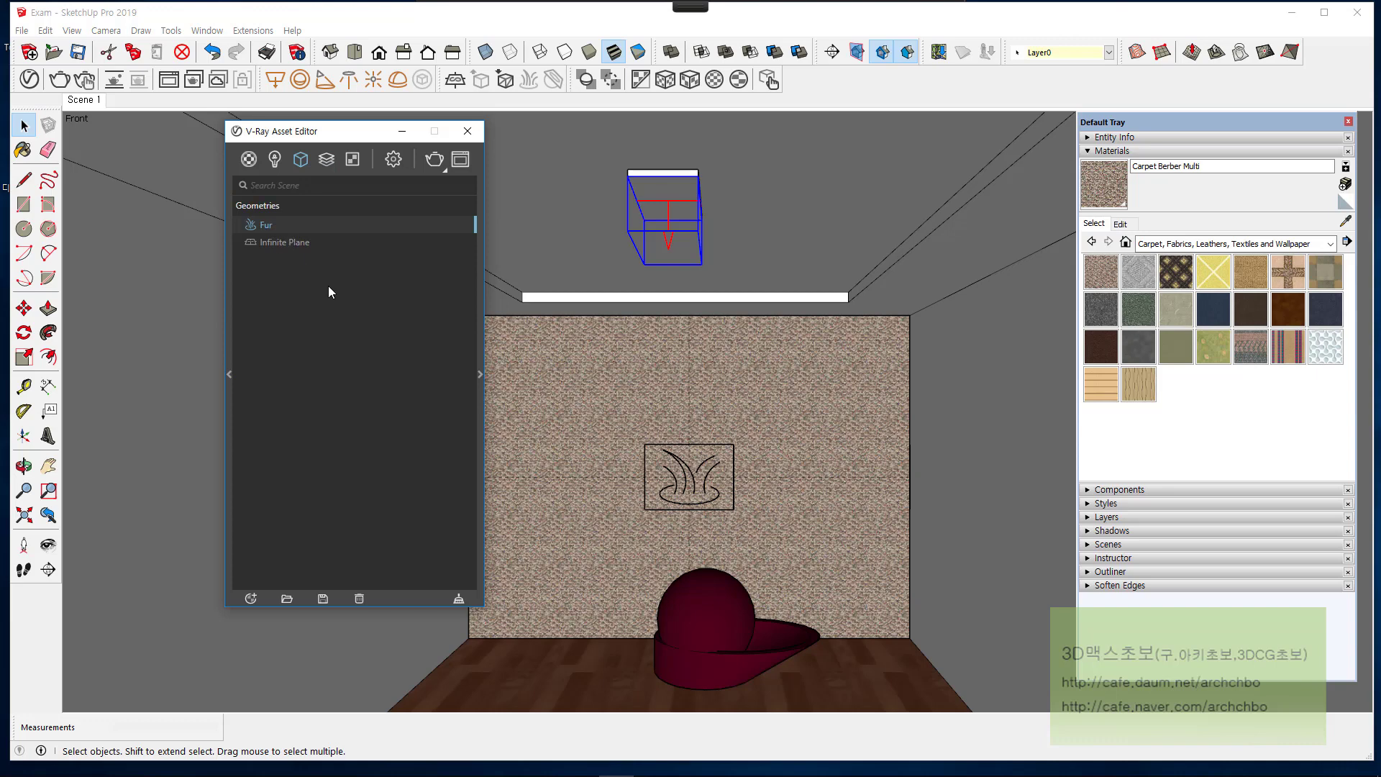
pyautogui.click(306, 243)
pyautogui.press('Delete')
# Step: Open the fur asset's settings and look through its parameters, including variance, curl, level of detail and material
pyautogui.click(481, 374)
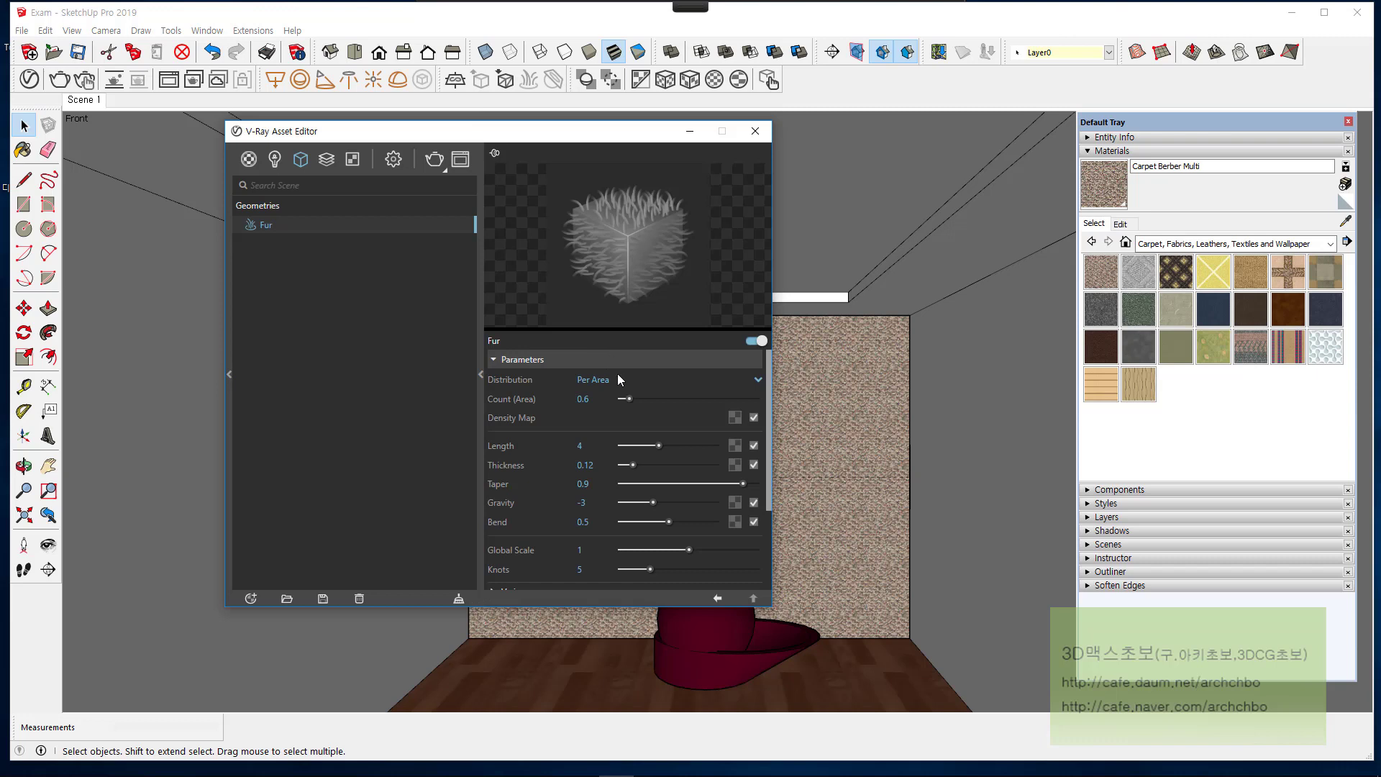
pyautogui.scroll(-5, 620, 378)
pyautogui.scroll(5, 626, 382)
pyautogui.scroll(-3, 633, 378)
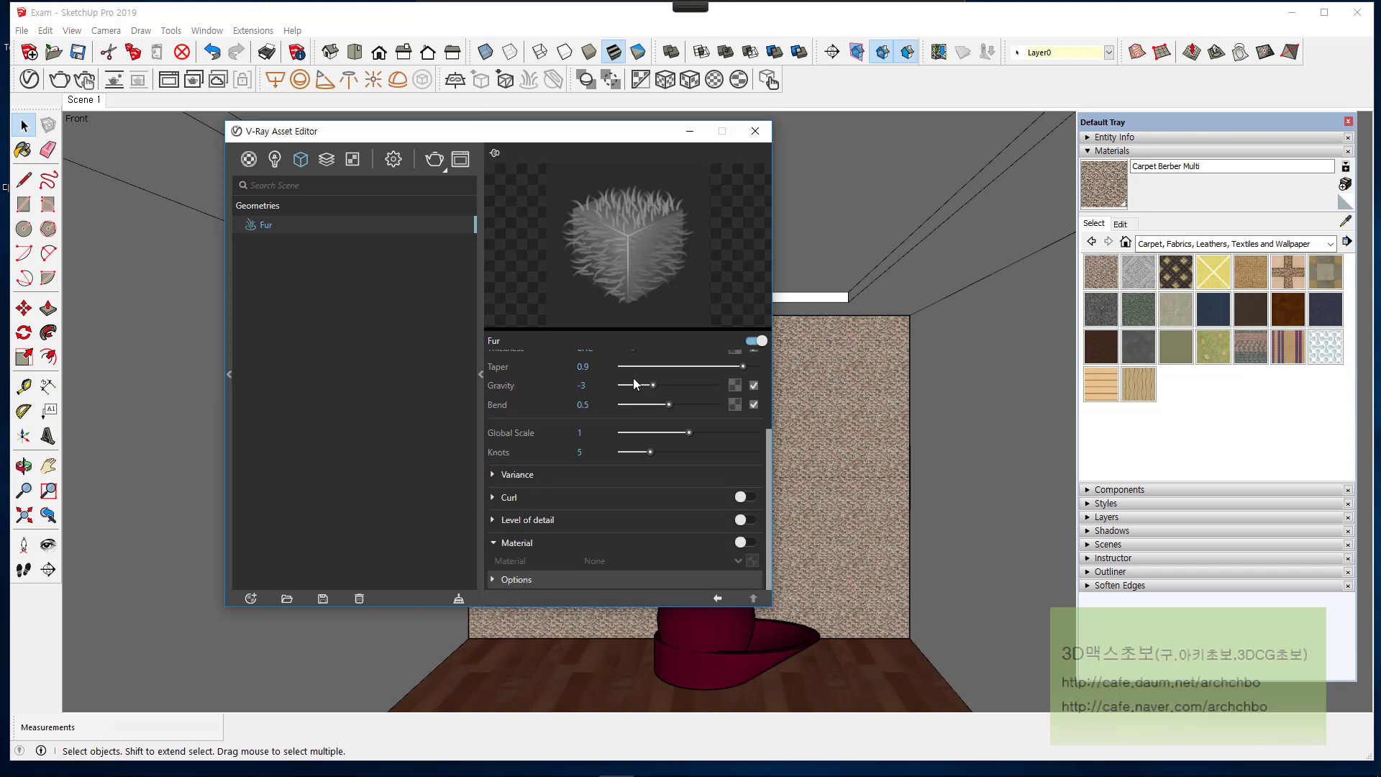
pyautogui.scroll(3, 633, 378)
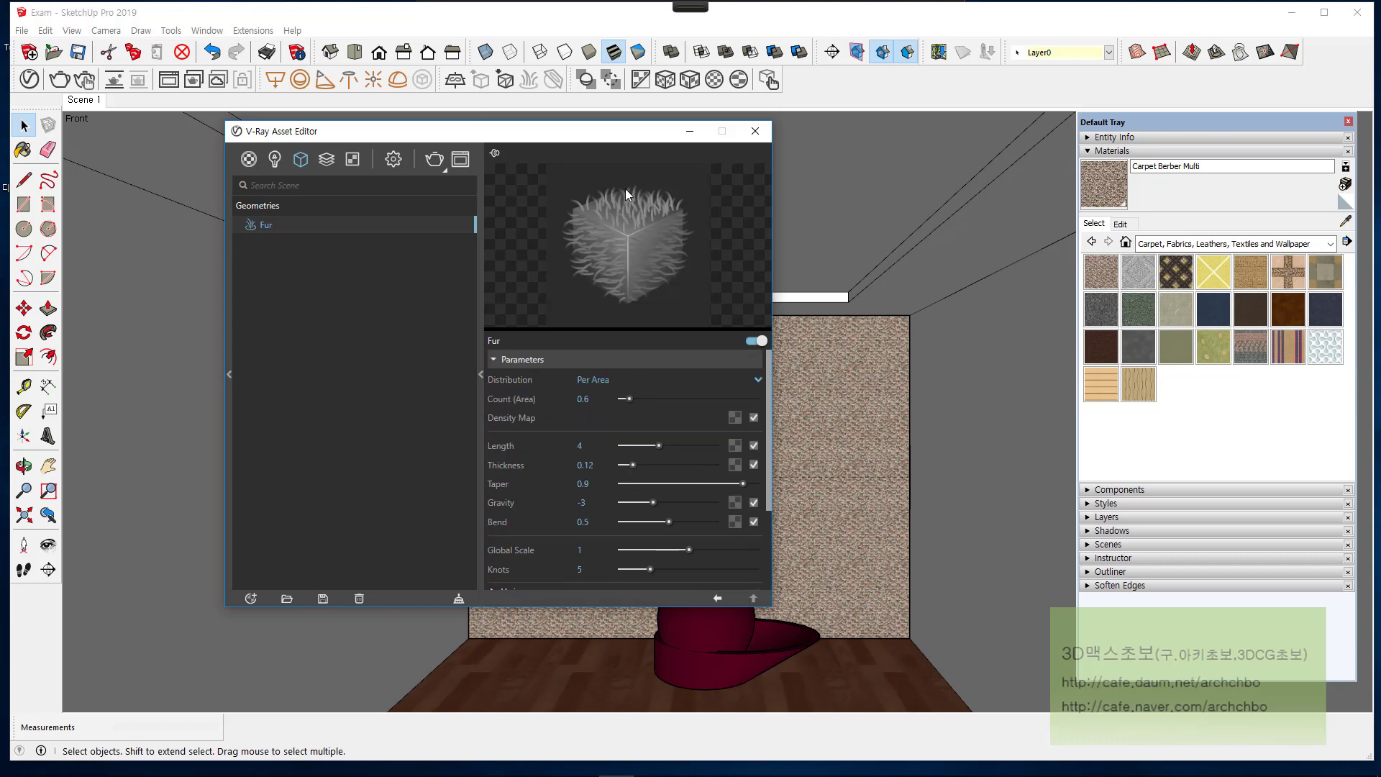
pyautogui.moveTo(642, 140); pyautogui.dragTo(461, 186)
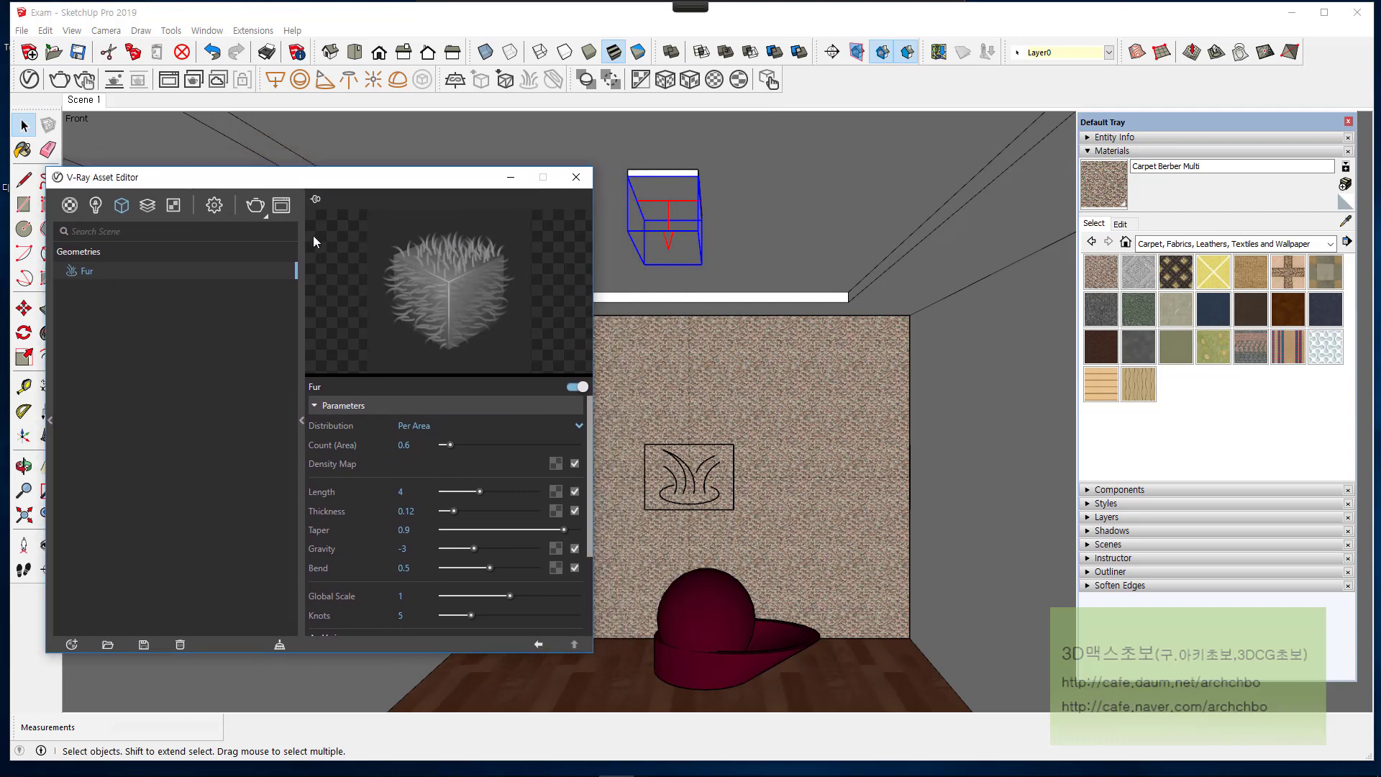
# Step: Show the V-Ray render and camera settings and render the scene into the frame buffer
pyautogui.click(215, 206)
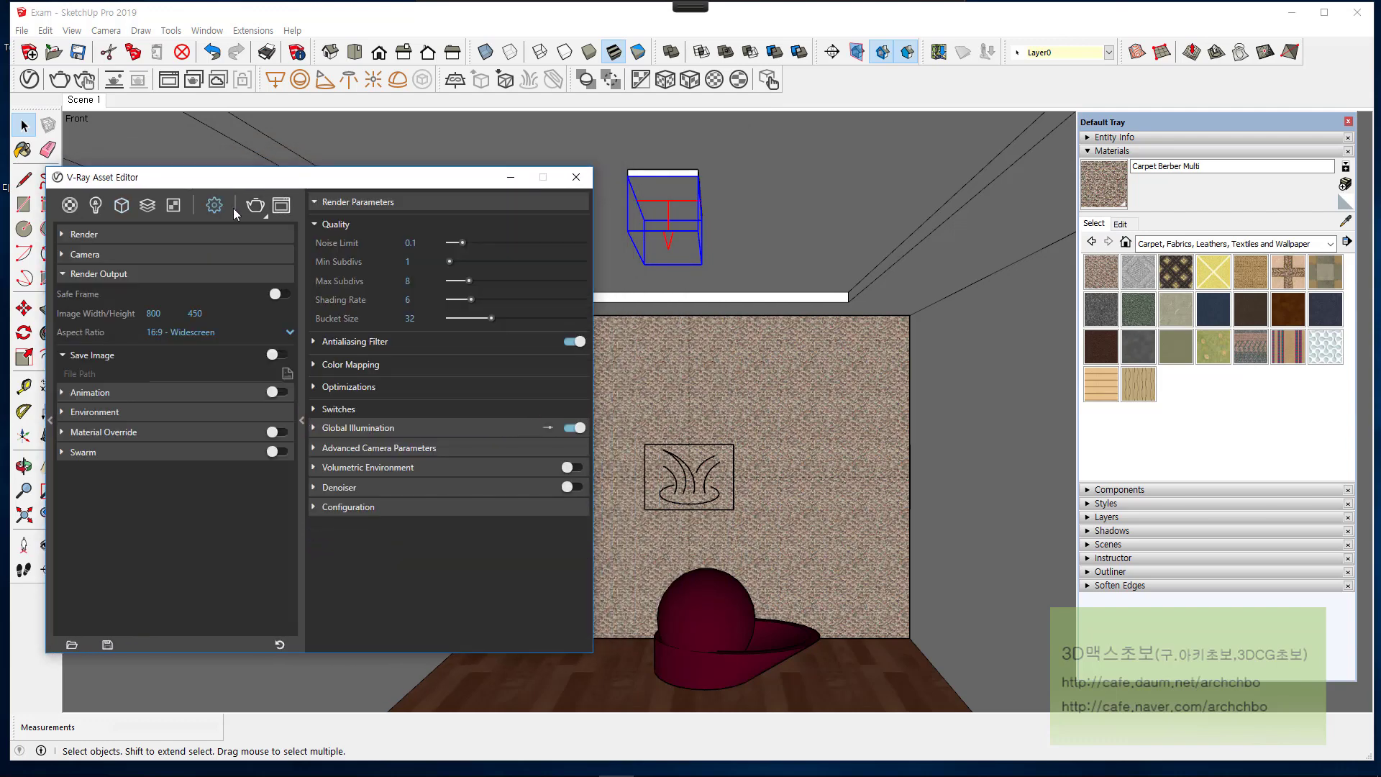
pyautogui.click(111, 255)
pyautogui.click(123, 233)
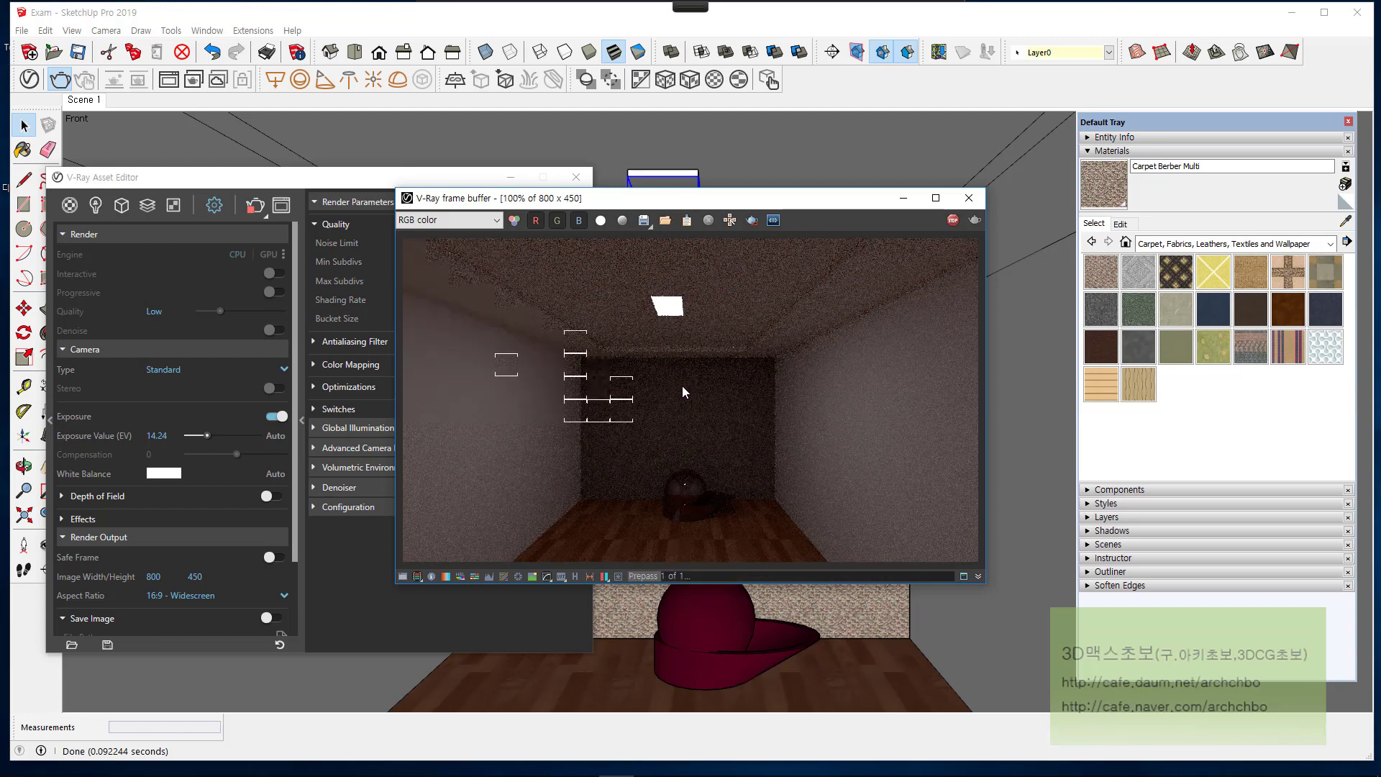
pyautogui.moveTo(573, 208); pyautogui.dragTo(746, 136)
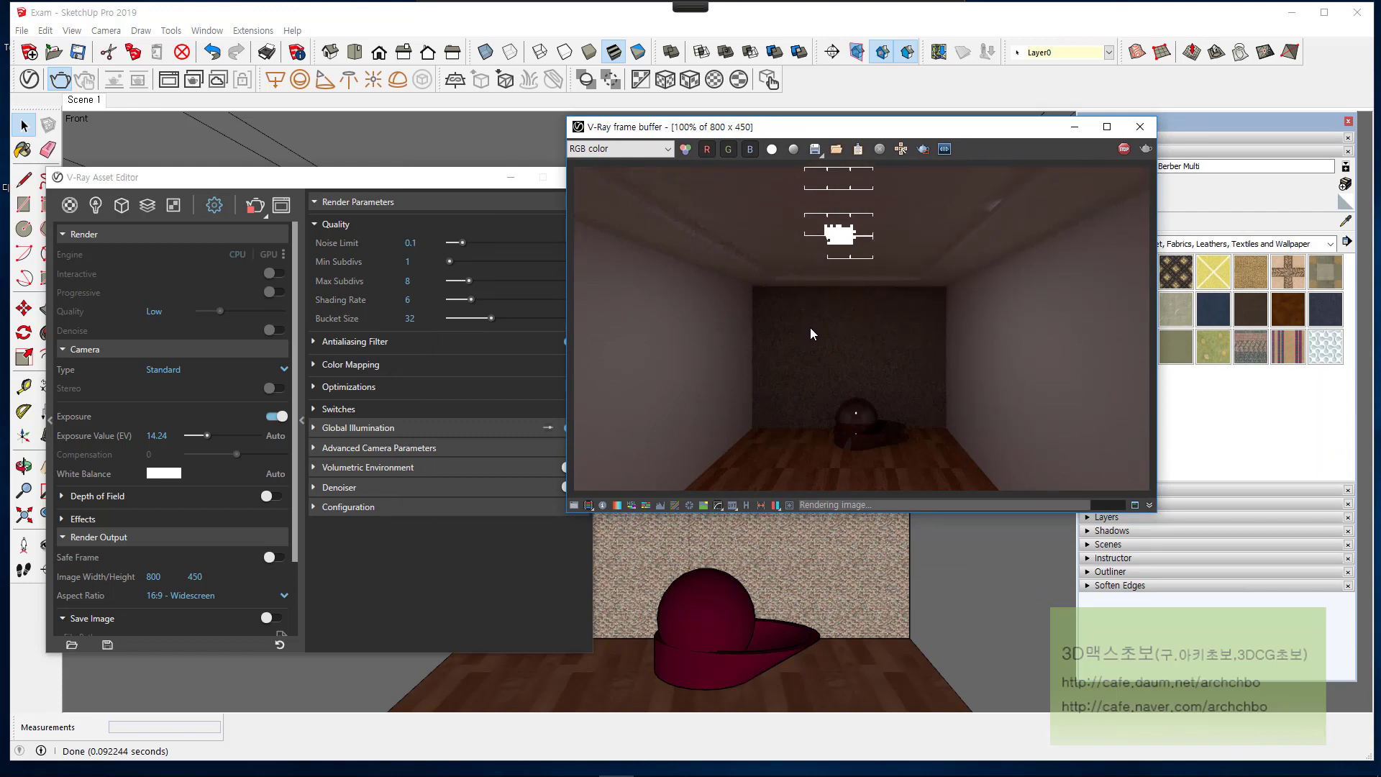
# Step: Inspect the furry back wall closely in the rendered image and close the frame buffer
pyautogui.scroll(2, 810, 371)
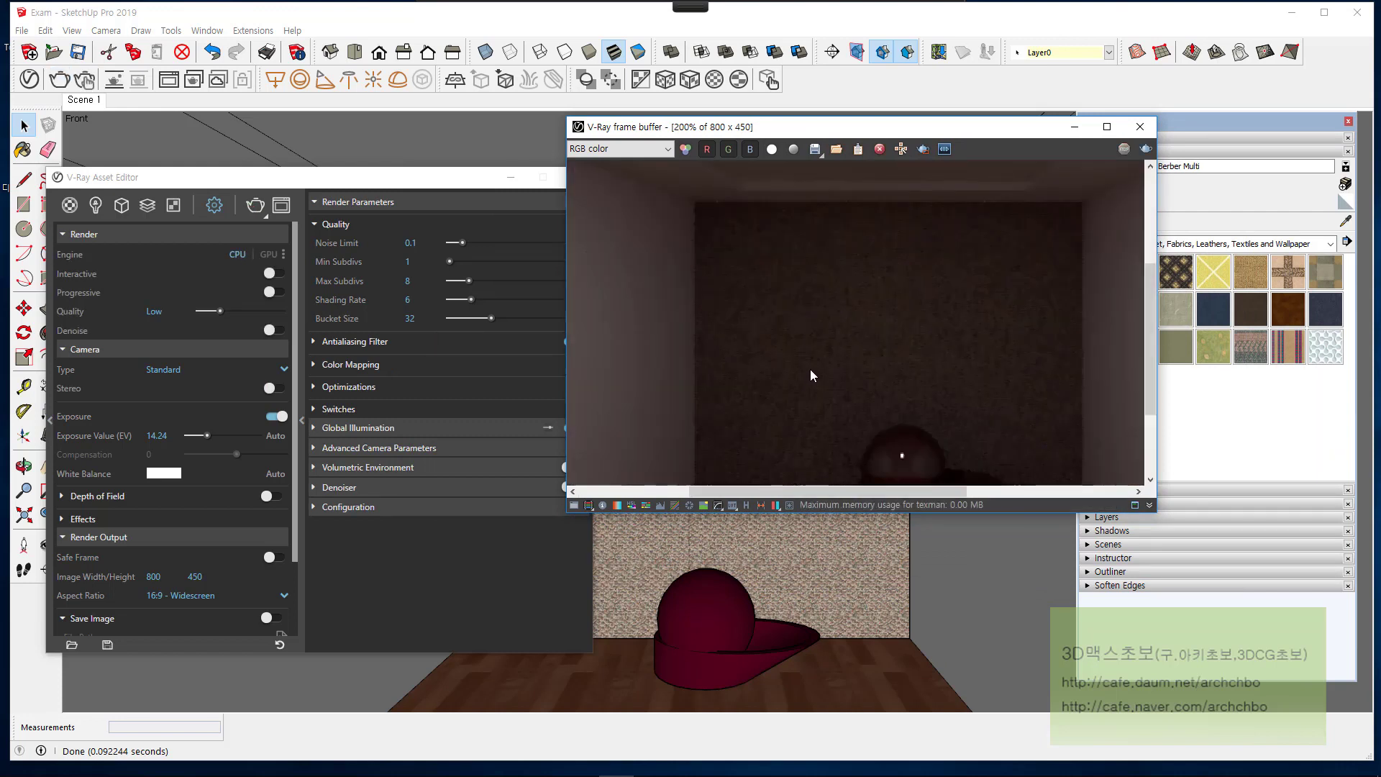
pyautogui.scroll(-2, 809, 363)
pyautogui.scroll(2, 762, 321)
pyautogui.scroll(-1, 749, 301)
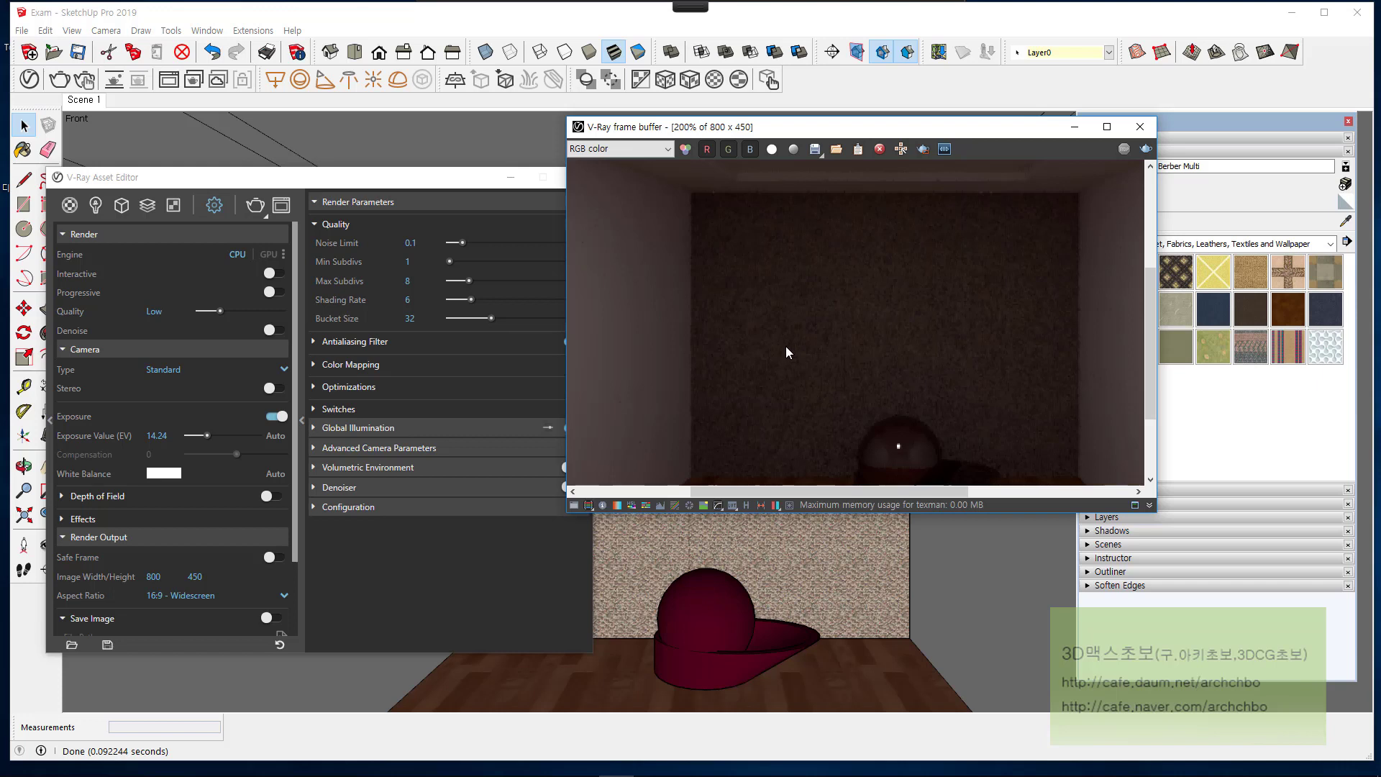
pyautogui.scroll(-1, 792, 342)
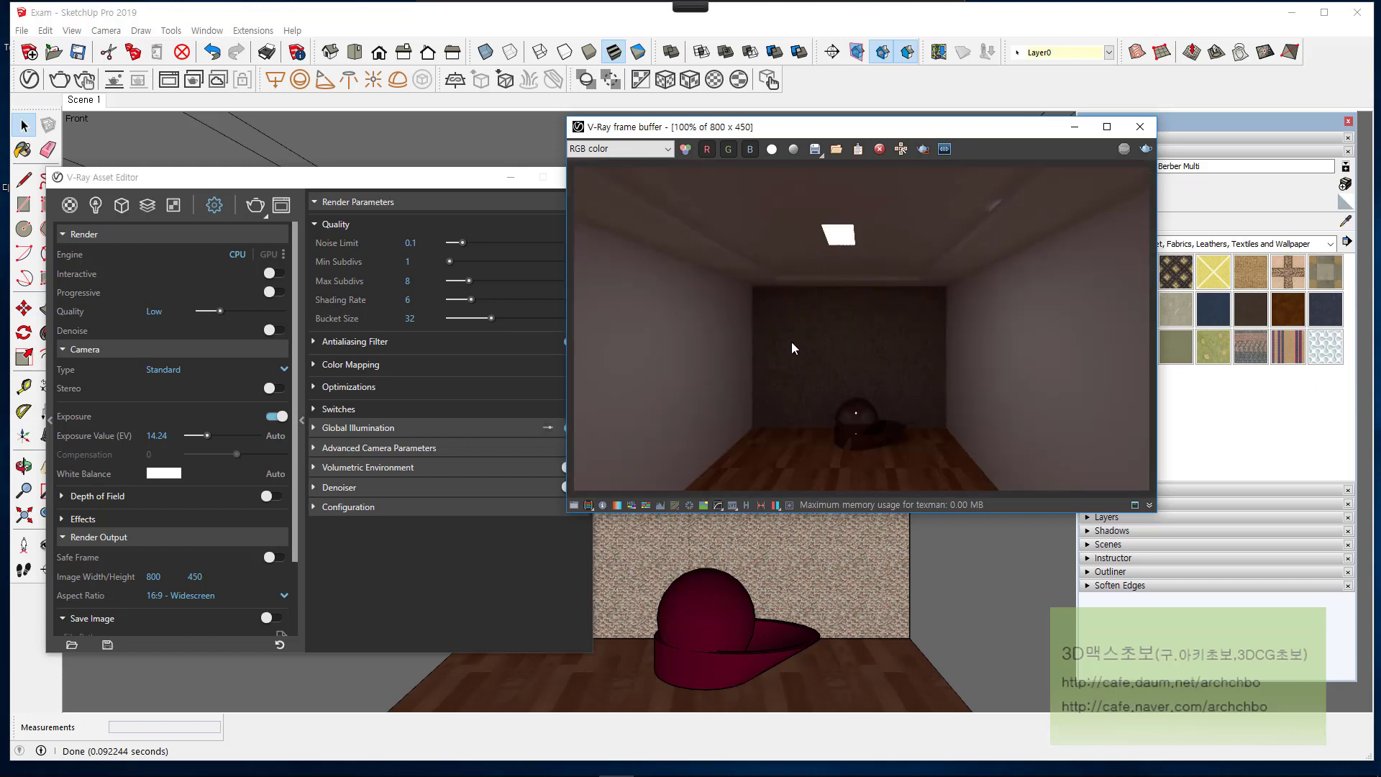
pyautogui.click(1140, 126)
# Step: Close the V-Ray Asset Editor and set the camera's field of view to 35 degrees
pyautogui.moveTo(456, 187); pyautogui.dragTo(790, 187)
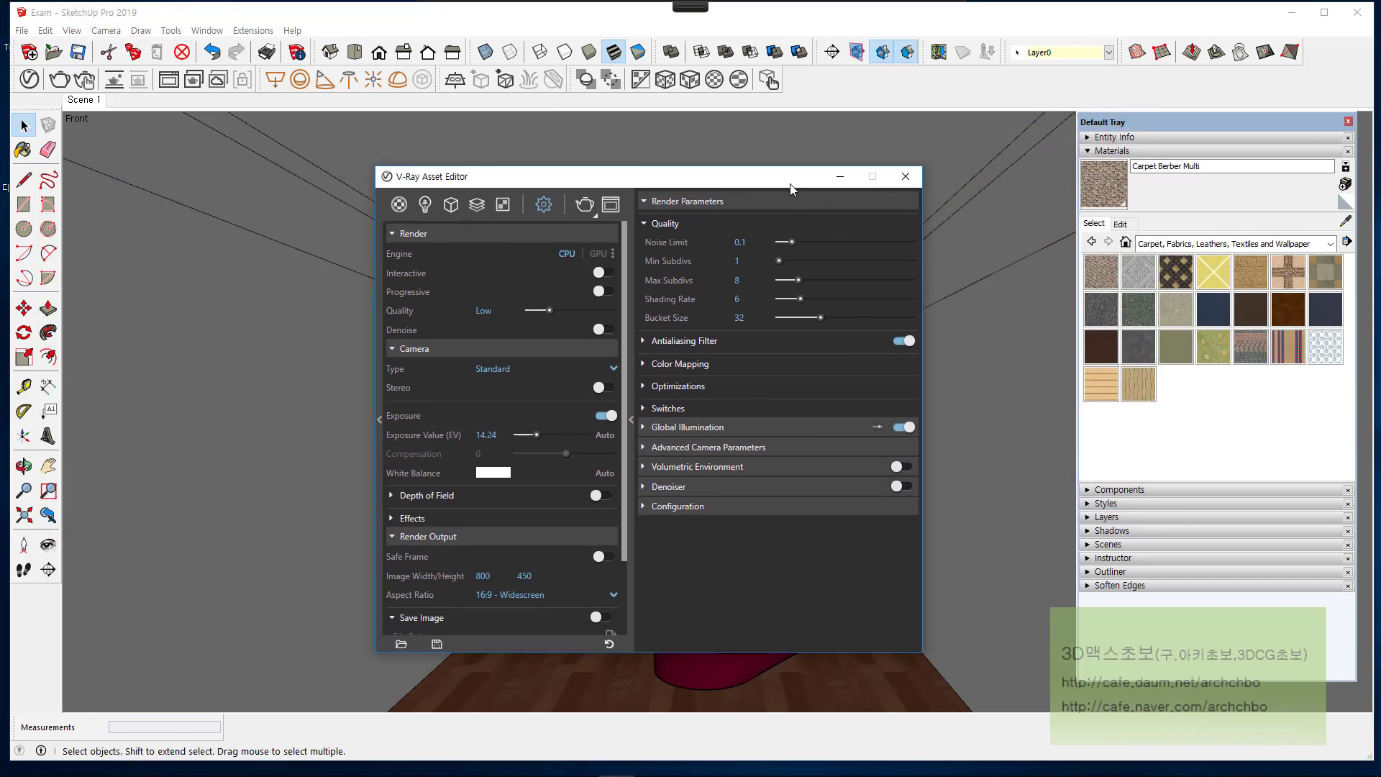
pyautogui.click(910, 177)
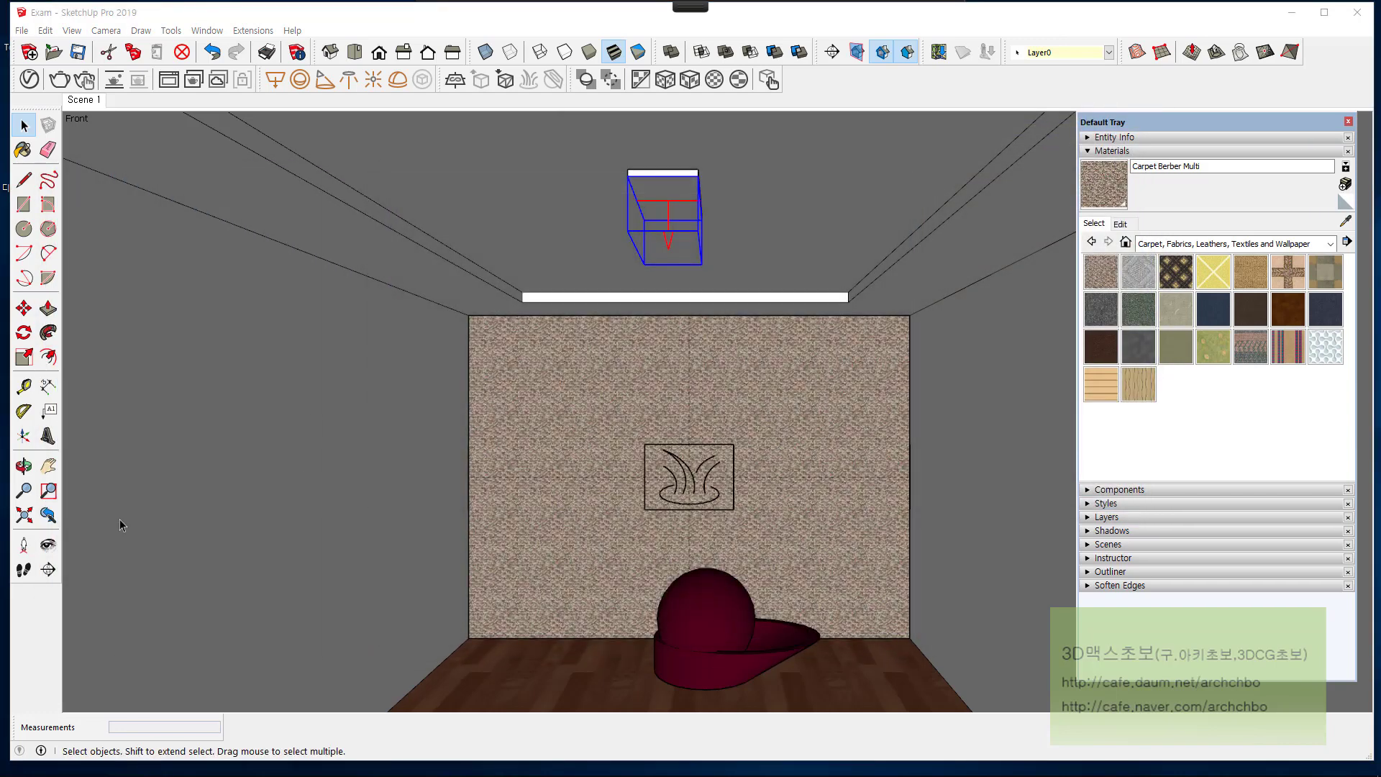
pyautogui.click(24, 490)
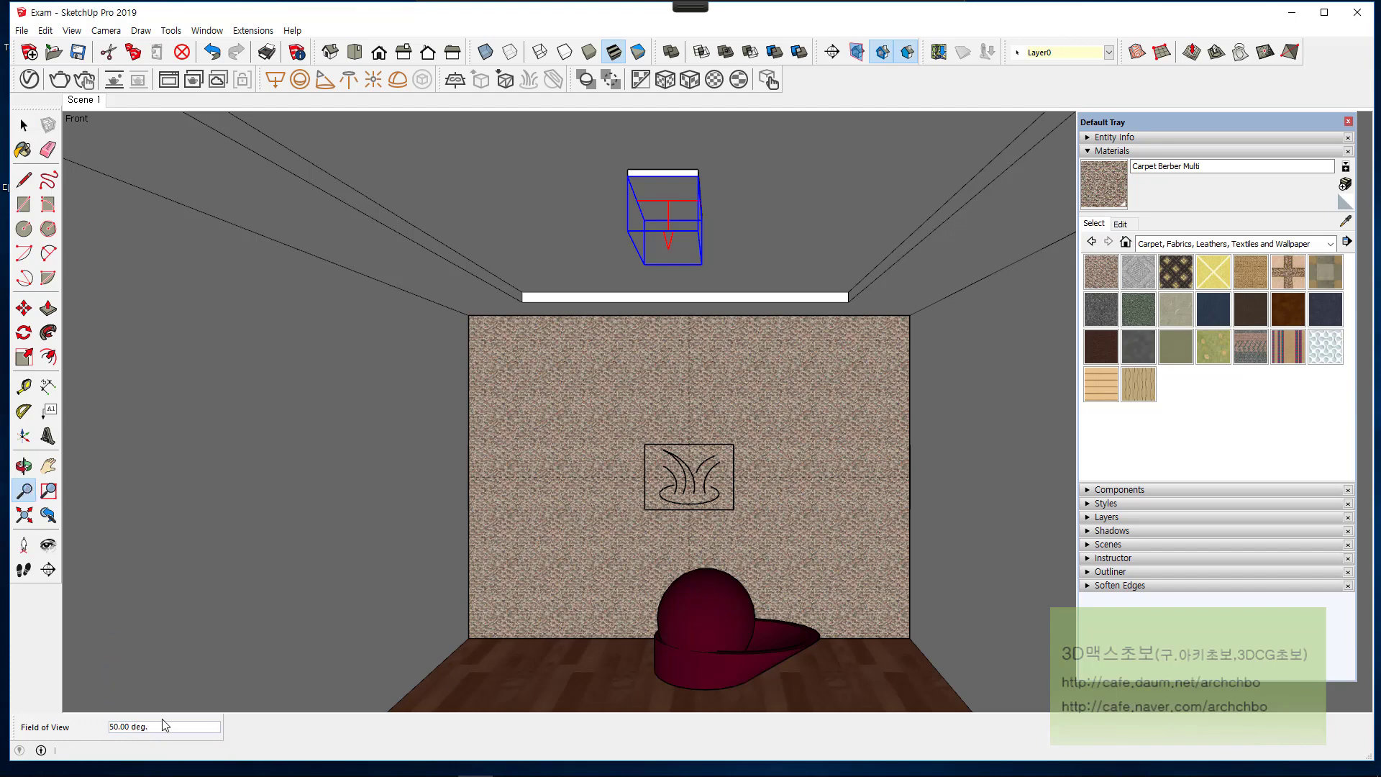
pyautogui.write('35')
pyautogui.press('Return')
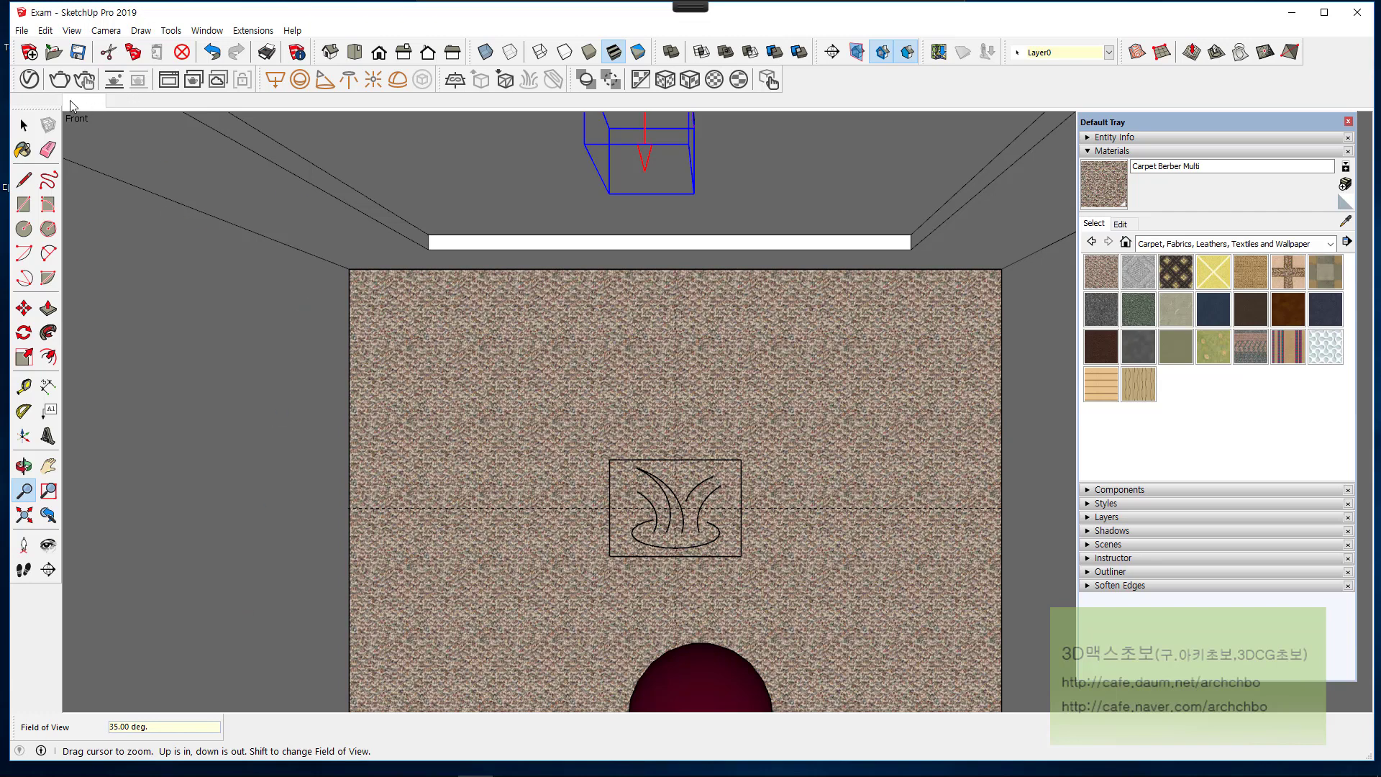
# Step: Reopen the V-Ray Asset Editor on the fur's parameters and place it clear of most of the back wall
pyautogui.click(29, 79)
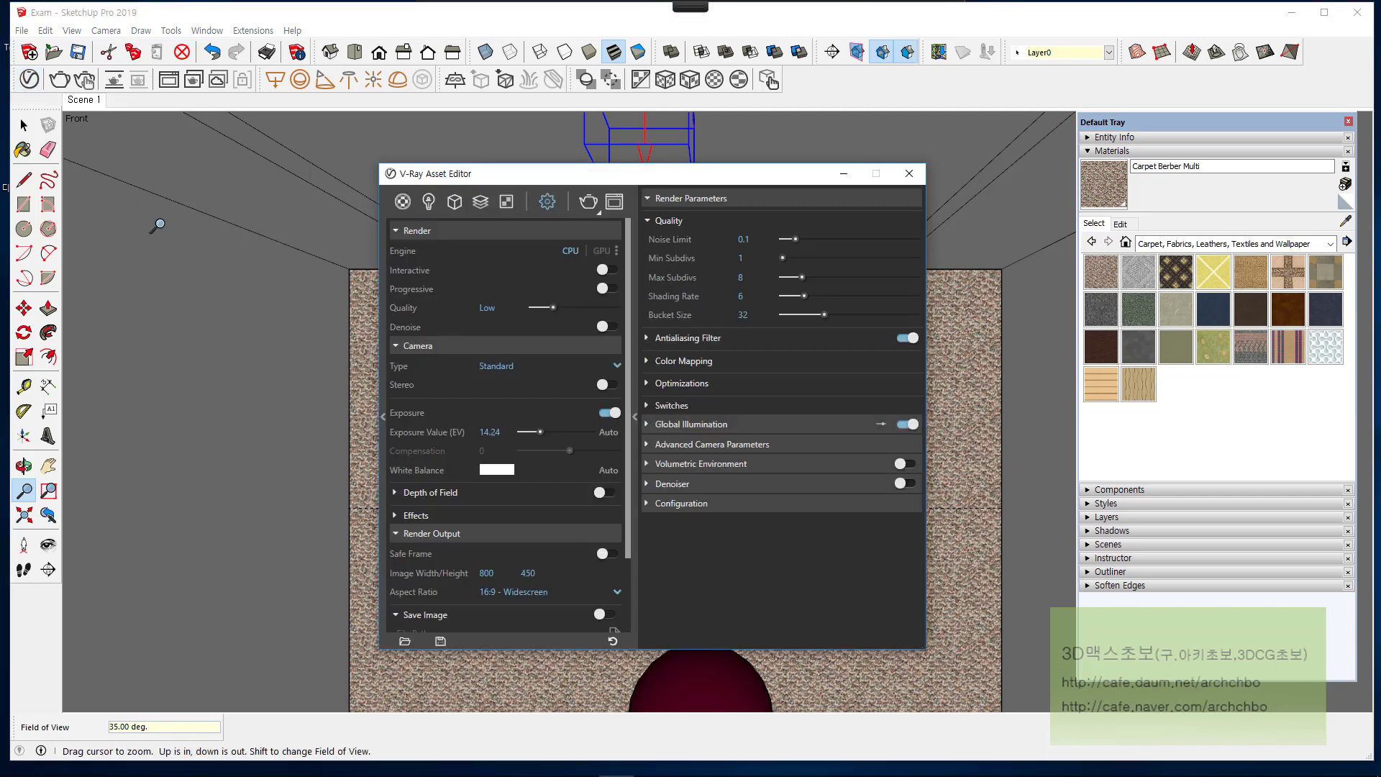
pyautogui.click(453, 204)
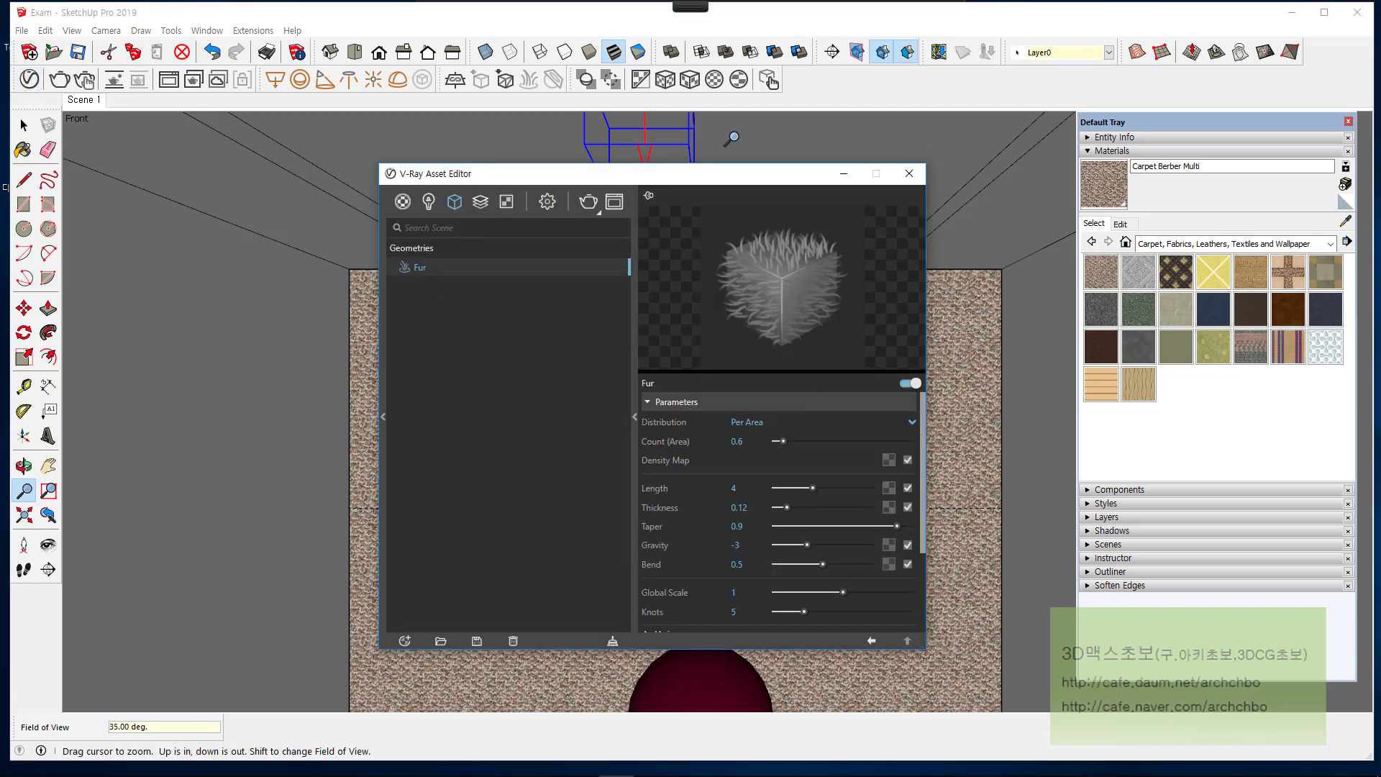
pyautogui.moveTo(733, 177); pyautogui.dragTo(444, 147)
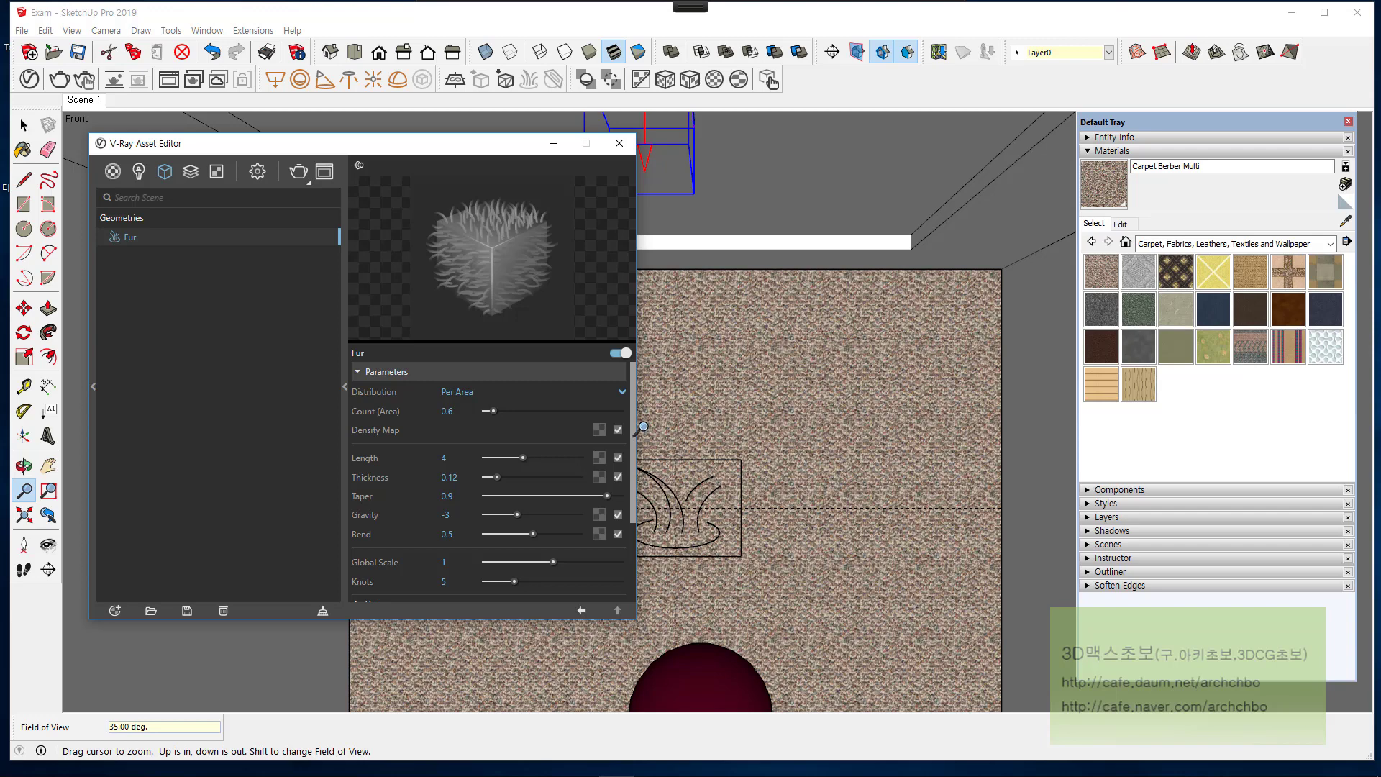
# Step: Handwrite "per Area" and "per face" in white over the back wall and circle the fur's Distribution setting with the screen pen
pyautogui.moveTo(530, 8)
pyautogui.click(457, 34)
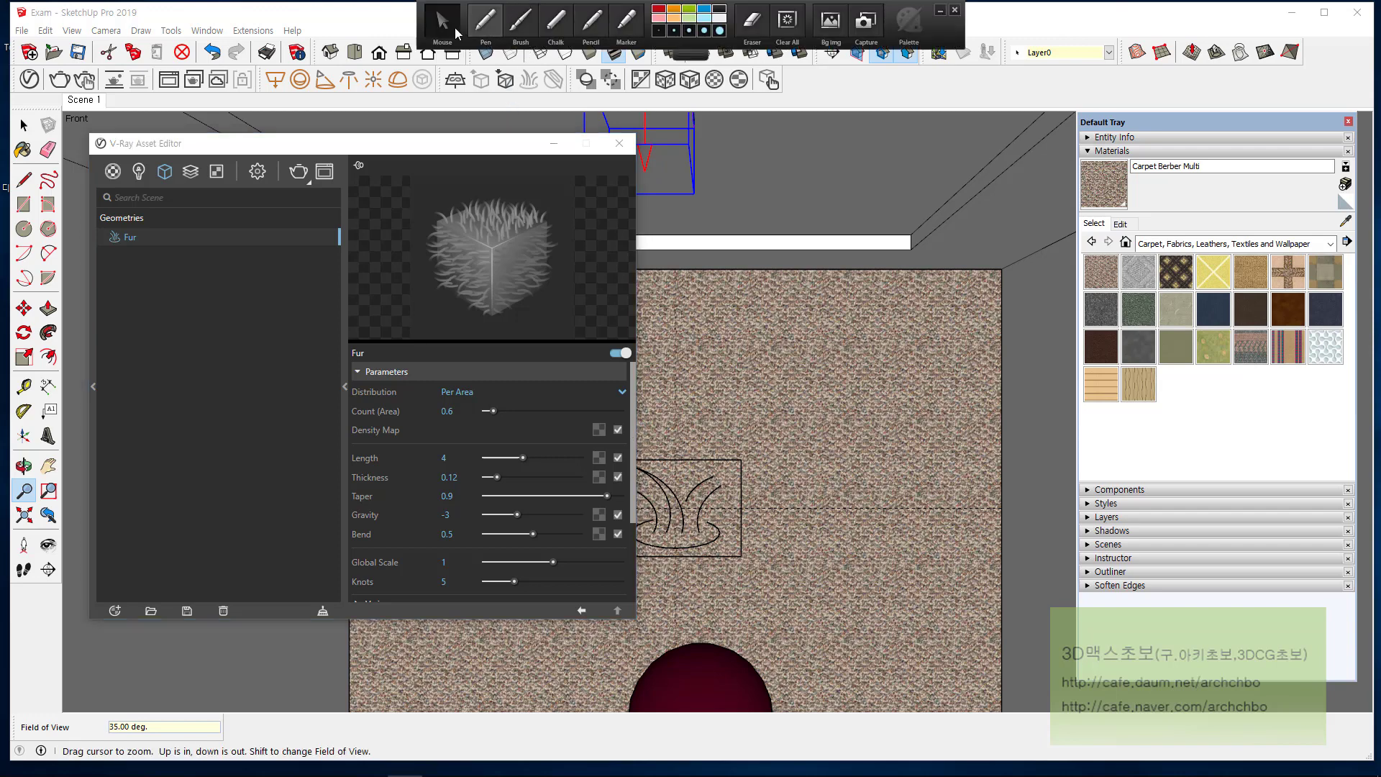
pyautogui.click(486, 21)
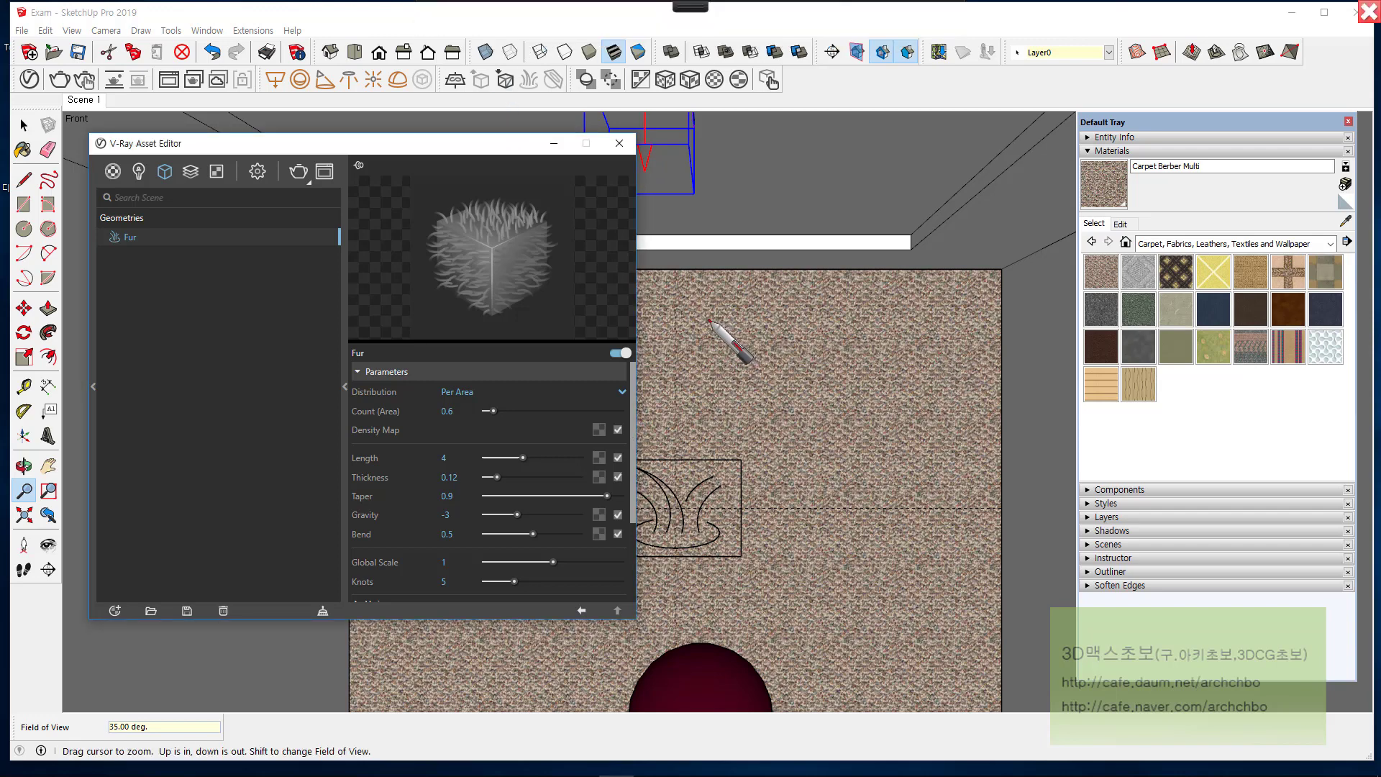
pyautogui.moveTo(709, 321); pyautogui.dragTo(733, 327)
pyautogui.moveTo(689, 7)
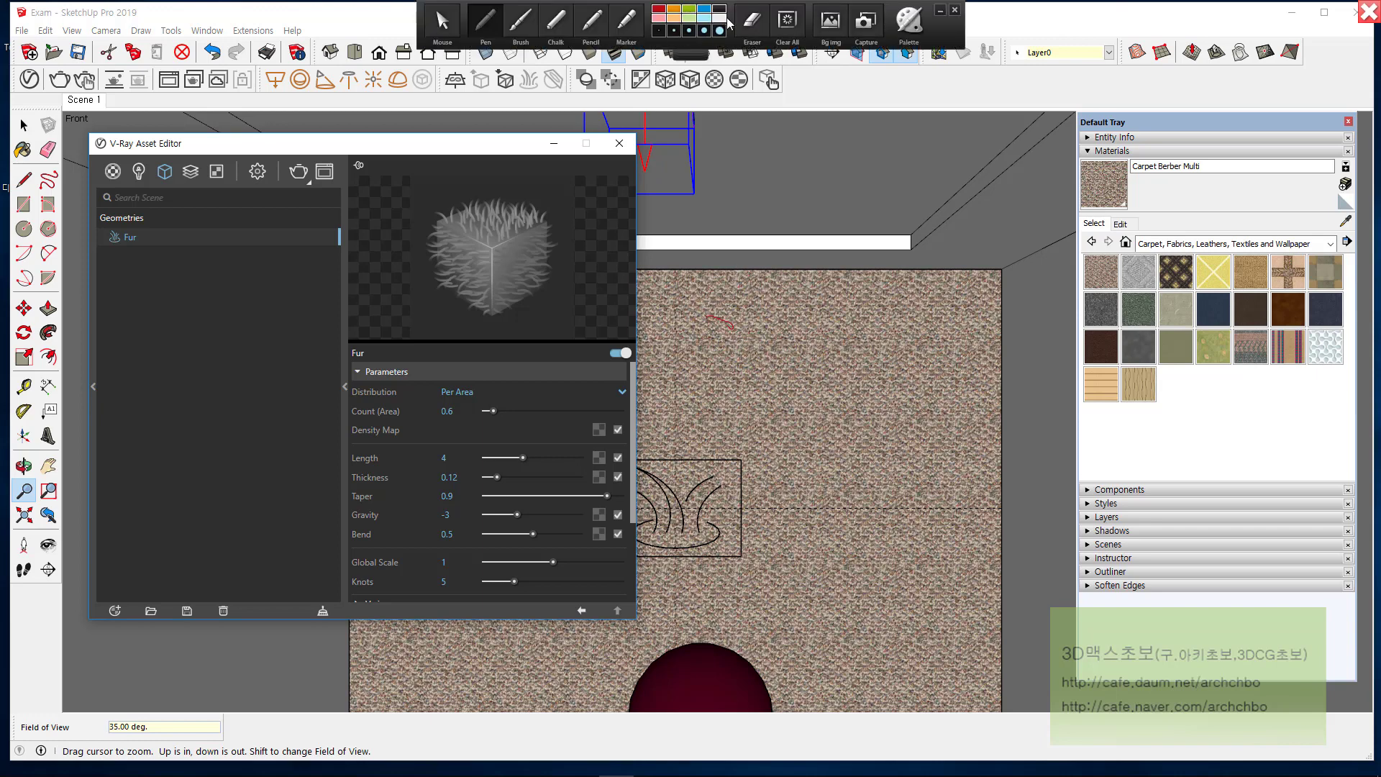
pyautogui.click(720, 18)
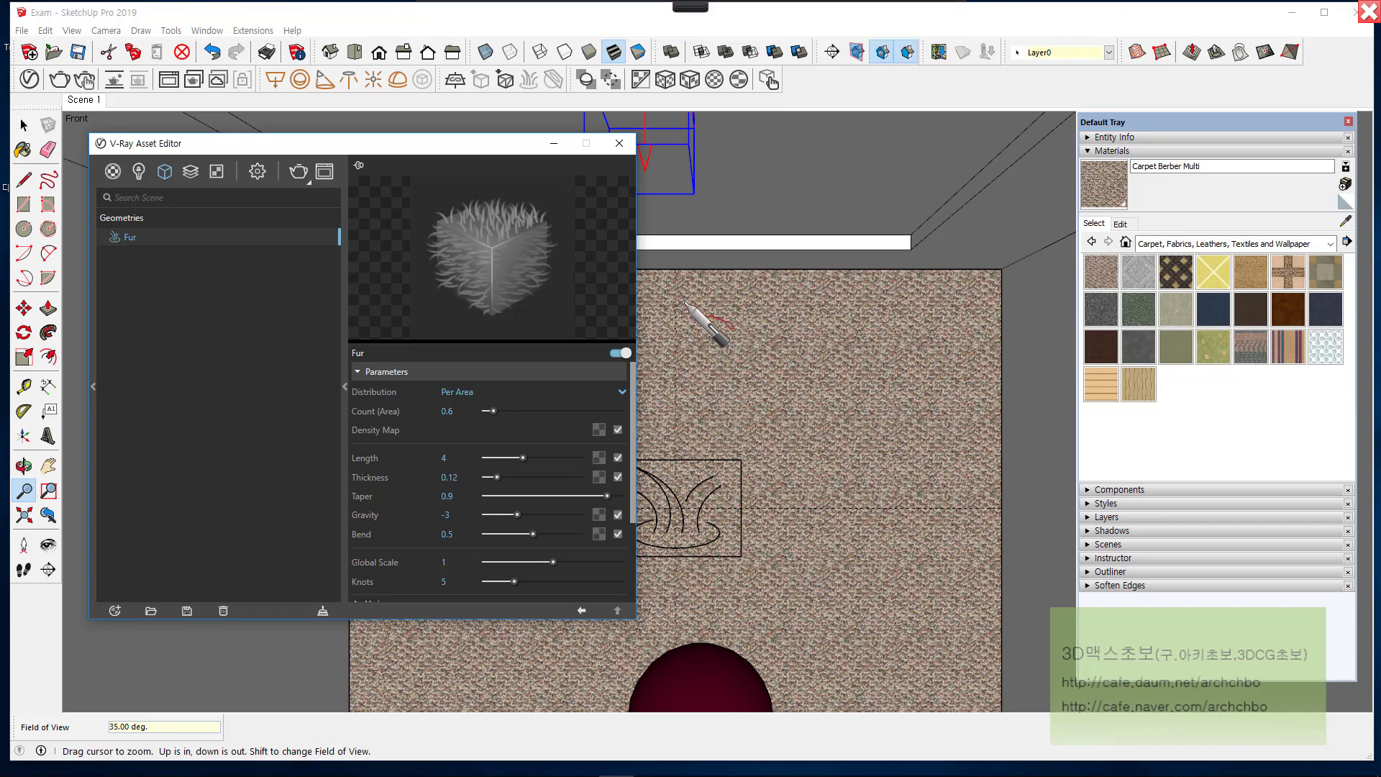
pyautogui.moveTo(685, 303)
pyautogui.mouseDown()
pyautogui.moveTo(697, 317)
pyautogui.moveTo(805, 305)
pyautogui.moveTo(826, 333)
pyautogui.moveTo(882, 315)
pyautogui.mouseUp()
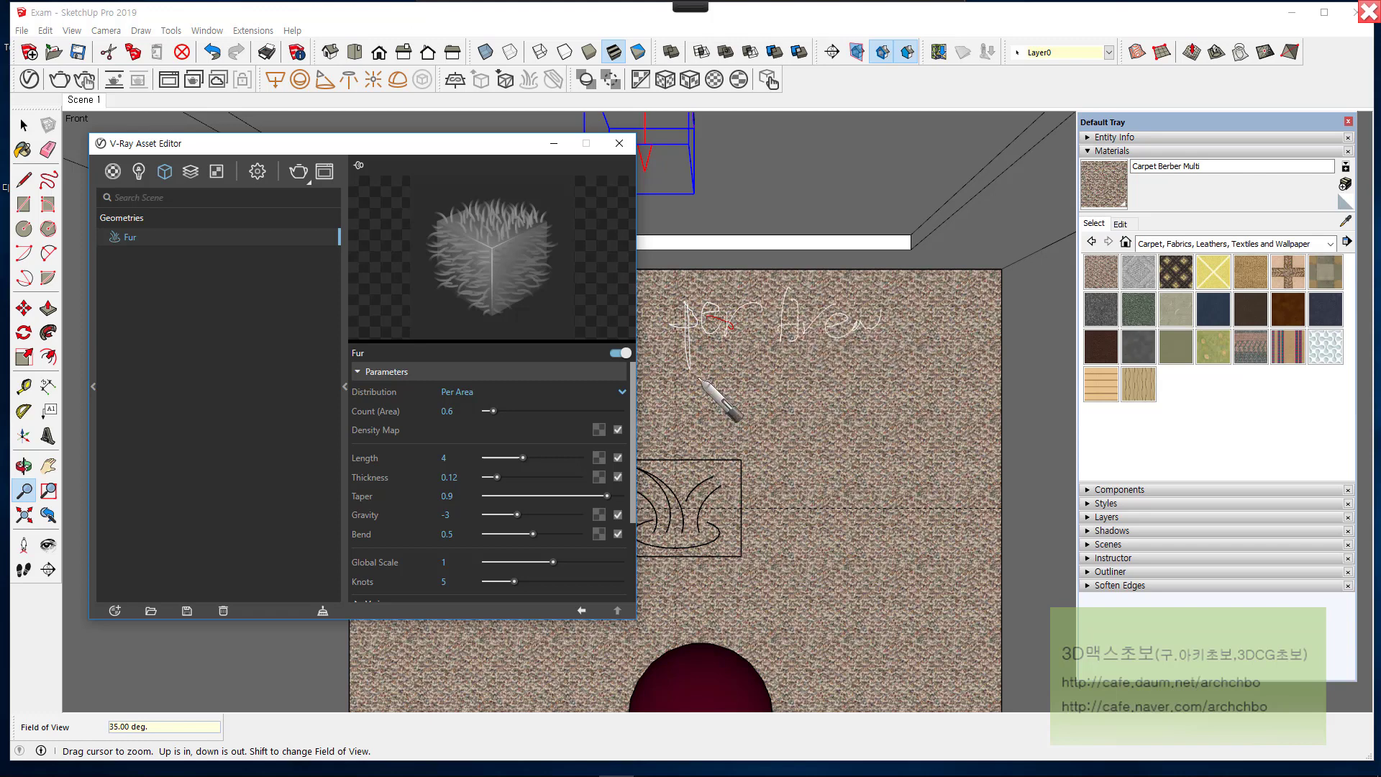
pyautogui.moveTo(494, 404); pyautogui.dragTo(495, 402)
pyautogui.moveTo(690, 392)
pyautogui.mouseDown()
pyautogui.moveTo(691, 413)
pyautogui.moveTo(795, 368)
pyautogui.moveTo(791, 417)
pyautogui.moveTo(875, 397)
pyautogui.mouseUp()
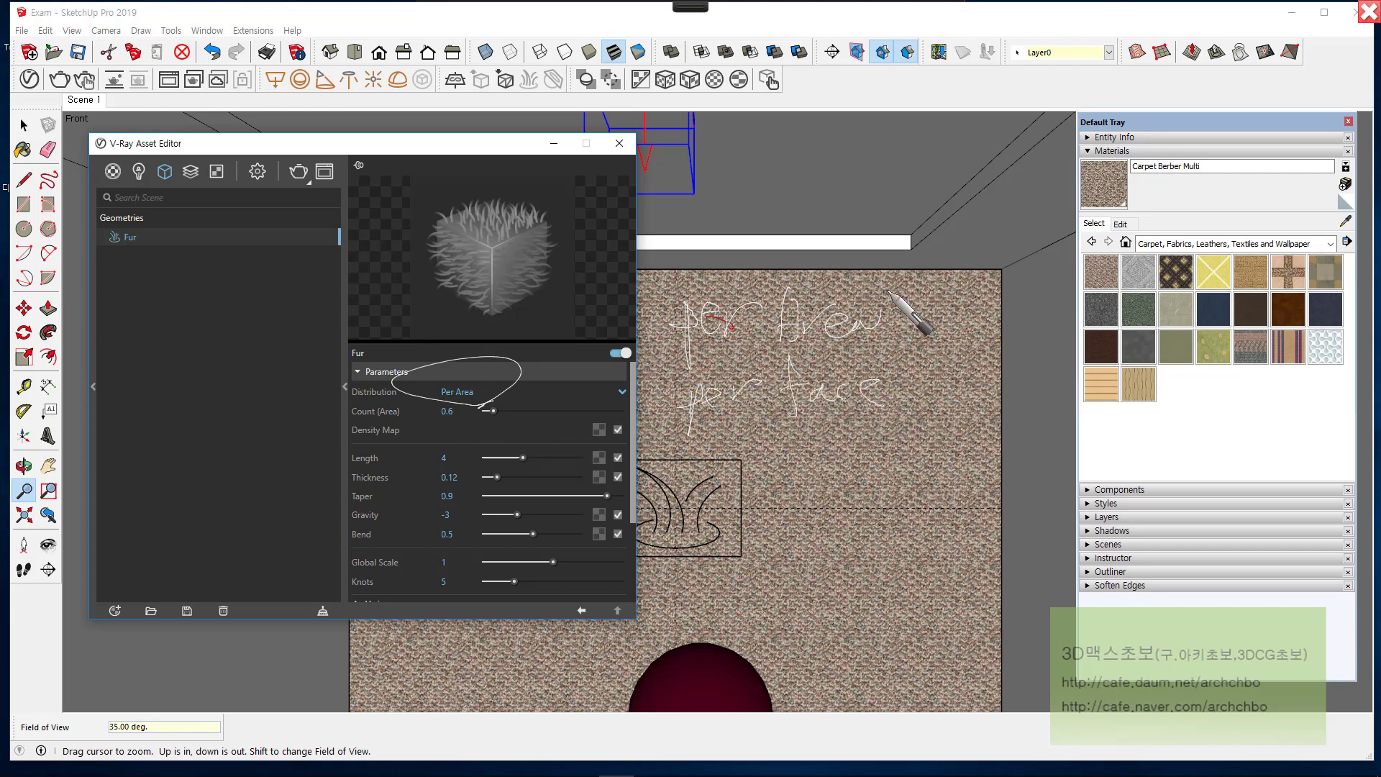
# Step: Mark the two written terms, add handwritten explanations, outline the fur's Count (Area) setting, and leave screen drawing
pyautogui.moveTo(765, 343)
pyautogui.mouseDown()
pyautogui.moveTo(896, 331)
pyautogui.moveTo(774, 277)
pyautogui.moveTo(779, 336)
pyautogui.mouseUp()
pyautogui.moveTo(804, 272)
pyautogui.mouseDown()
pyautogui.moveTo(839, 188)
pyautogui.moveTo(867, 185)
pyautogui.moveTo(878, 209)
pyautogui.moveTo(904, 196)
pyautogui.moveTo(914, 213)
pyautogui.mouseUp()
pyautogui.moveTo(774, 427); pyautogui.dragTo(911, 406)
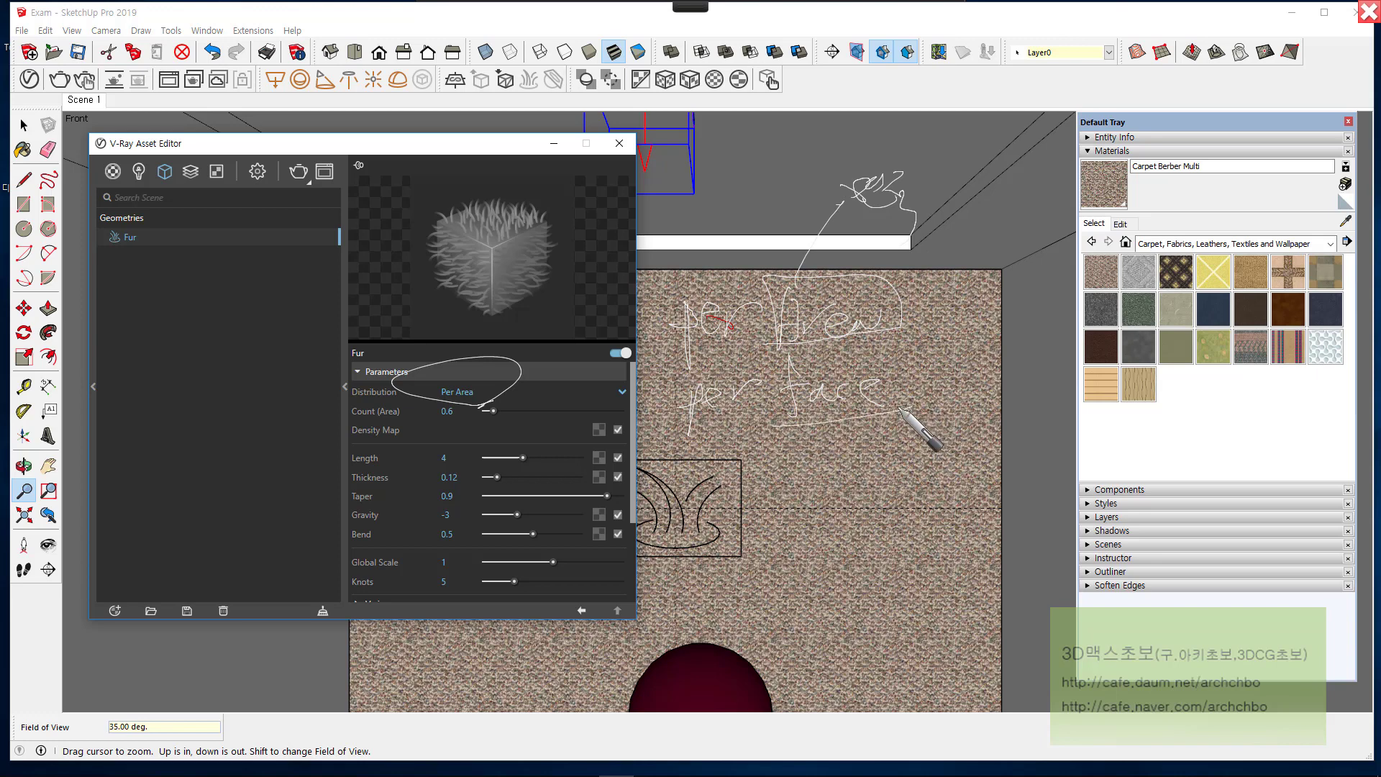
pyautogui.moveTo(801, 455); pyautogui.dragTo(842, 463)
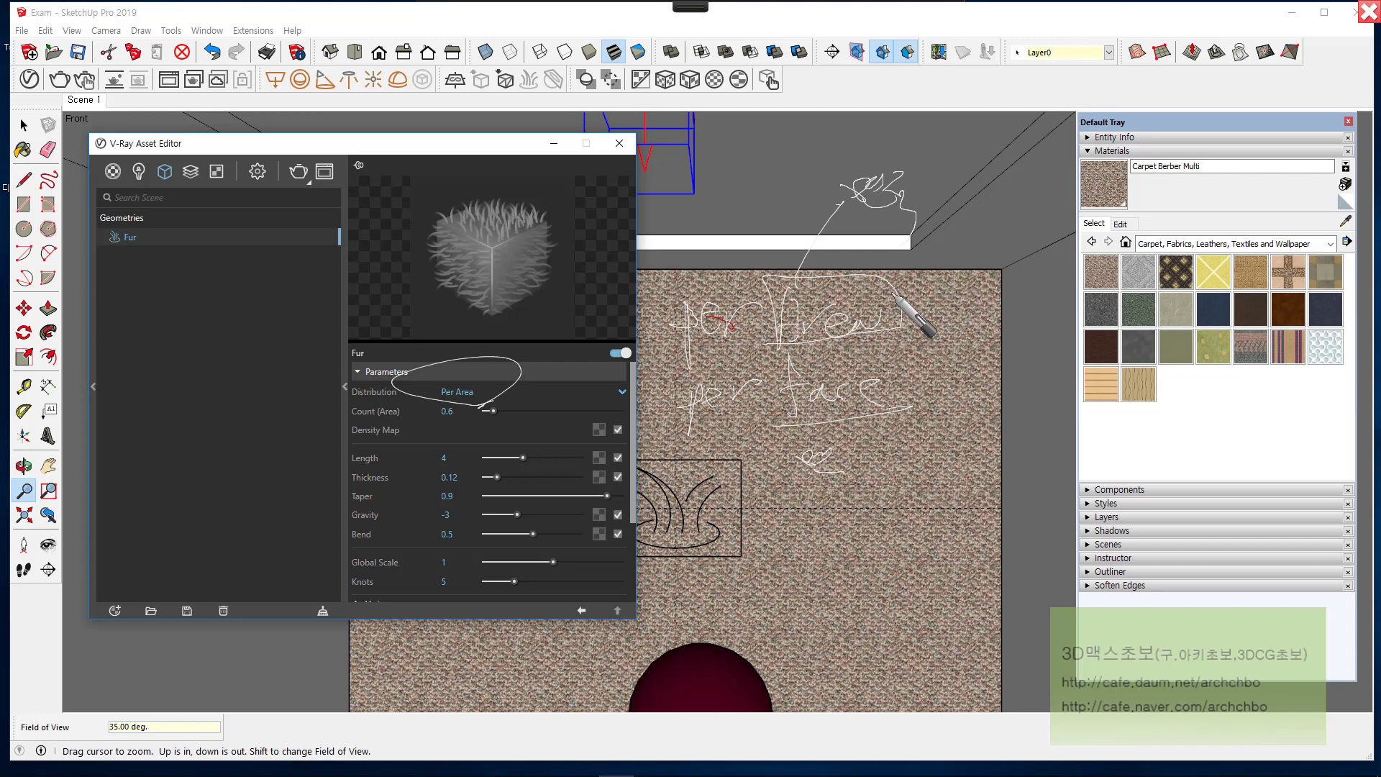
pyautogui.moveTo(810, 151)
pyautogui.mouseDown()
pyautogui.moveTo(807, 183)
pyautogui.moveTo(816, 135)
pyautogui.moveTo(844, 139)
pyautogui.mouseUp()
pyautogui.moveTo(854, 140)
pyautogui.mouseDown()
pyautogui.moveTo(932, 126)
pyautogui.moveTo(1063, 141)
pyautogui.moveTo(938, 161)
pyautogui.moveTo(951, 175)
pyautogui.moveTo(1000, 153)
pyautogui.moveTo(1020, 172)
pyautogui.moveTo(1058, 173)
pyautogui.moveTo(1031, 182)
pyautogui.mouseUp()
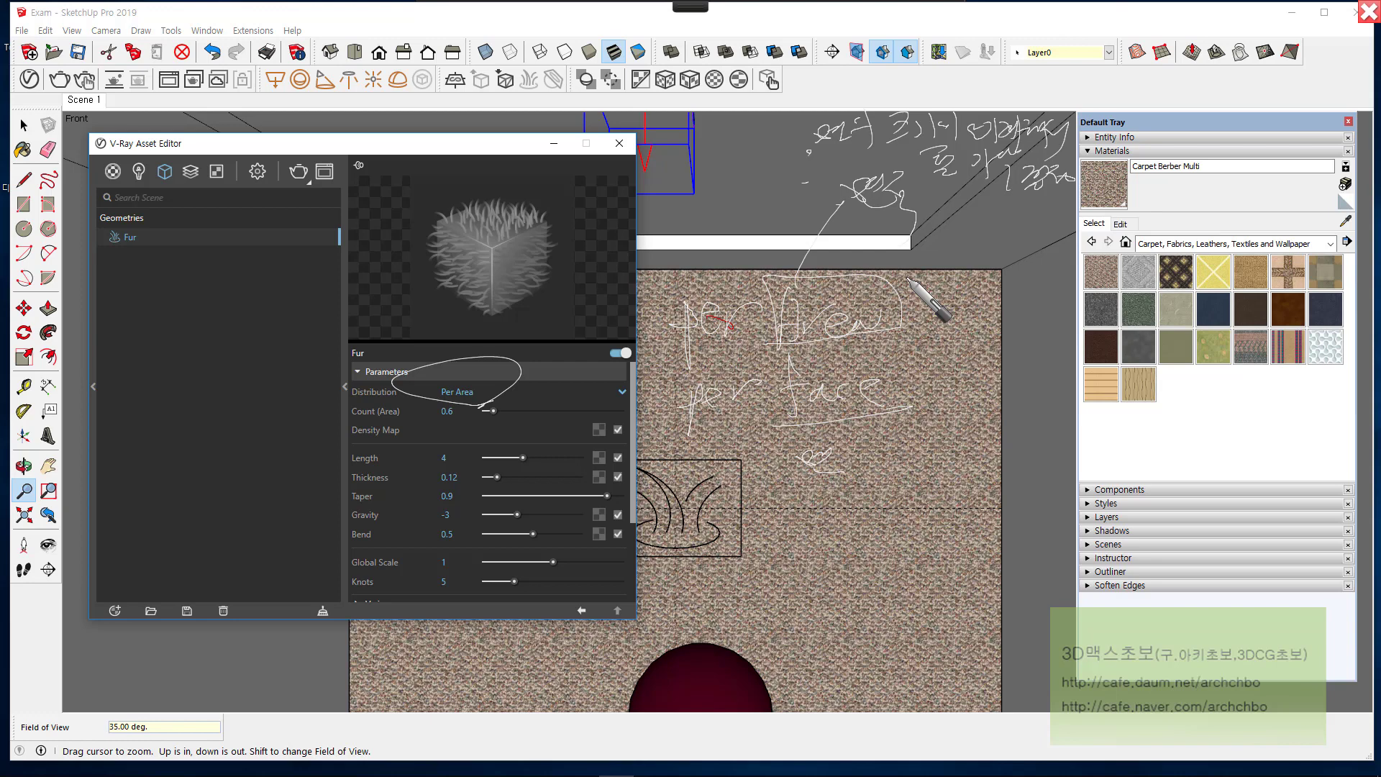
pyautogui.moveTo(941, 219)
pyautogui.mouseDown()
pyautogui.moveTo(950, 251)
pyautogui.moveTo(980, 230)
pyautogui.mouseUp()
pyautogui.moveTo(957, 248)
pyautogui.mouseDown()
pyautogui.moveTo(965, 259)
pyautogui.moveTo(1018, 230)
pyautogui.moveTo(1050, 237)
pyautogui.mouseUp()
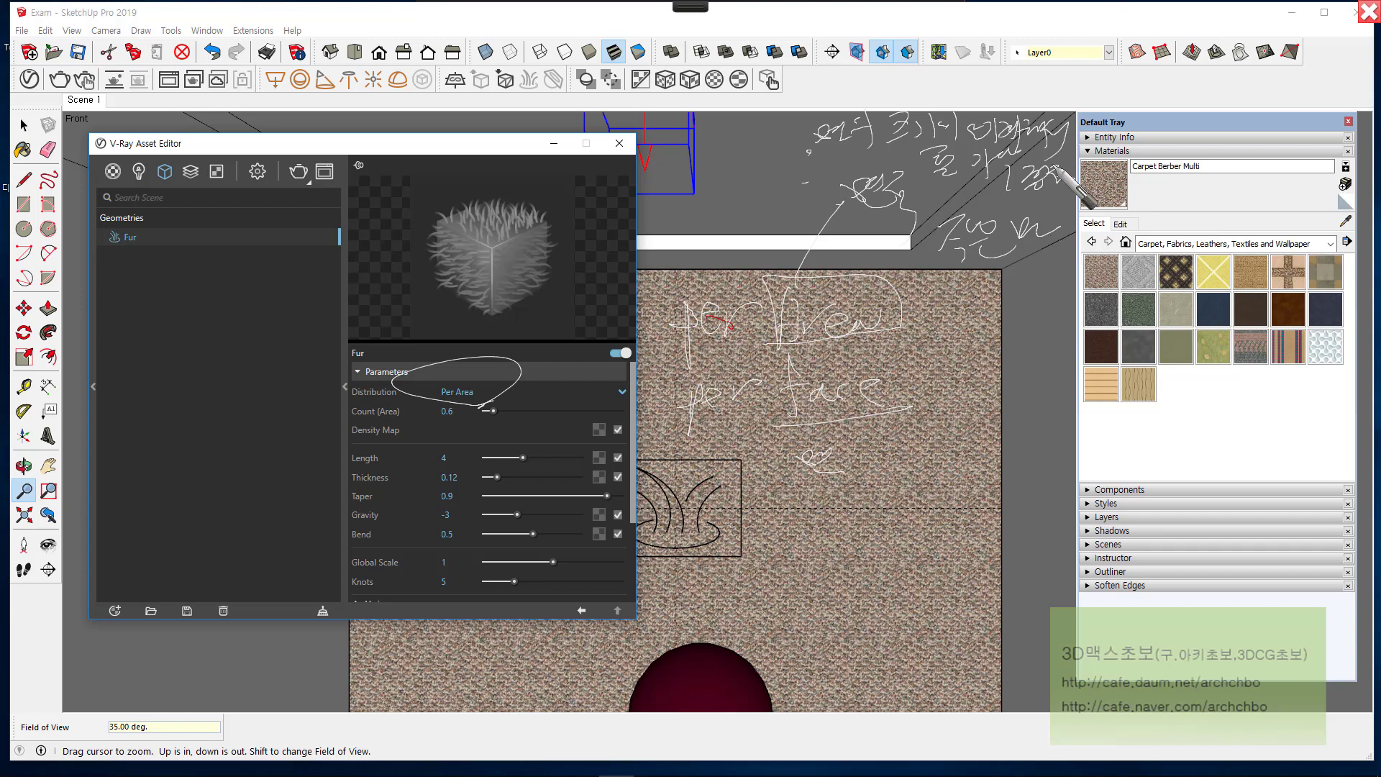
pyautogui.moveTo(349, 422)
pyautogui.mouseDown()
pyautogui.moveTo(475, 410)
pyautogui.moveTo(416, 400)
pyautogui.moveTo(329, 429)
pyautogui.moveTo(385, 407)
pyautogui.mouseUp()
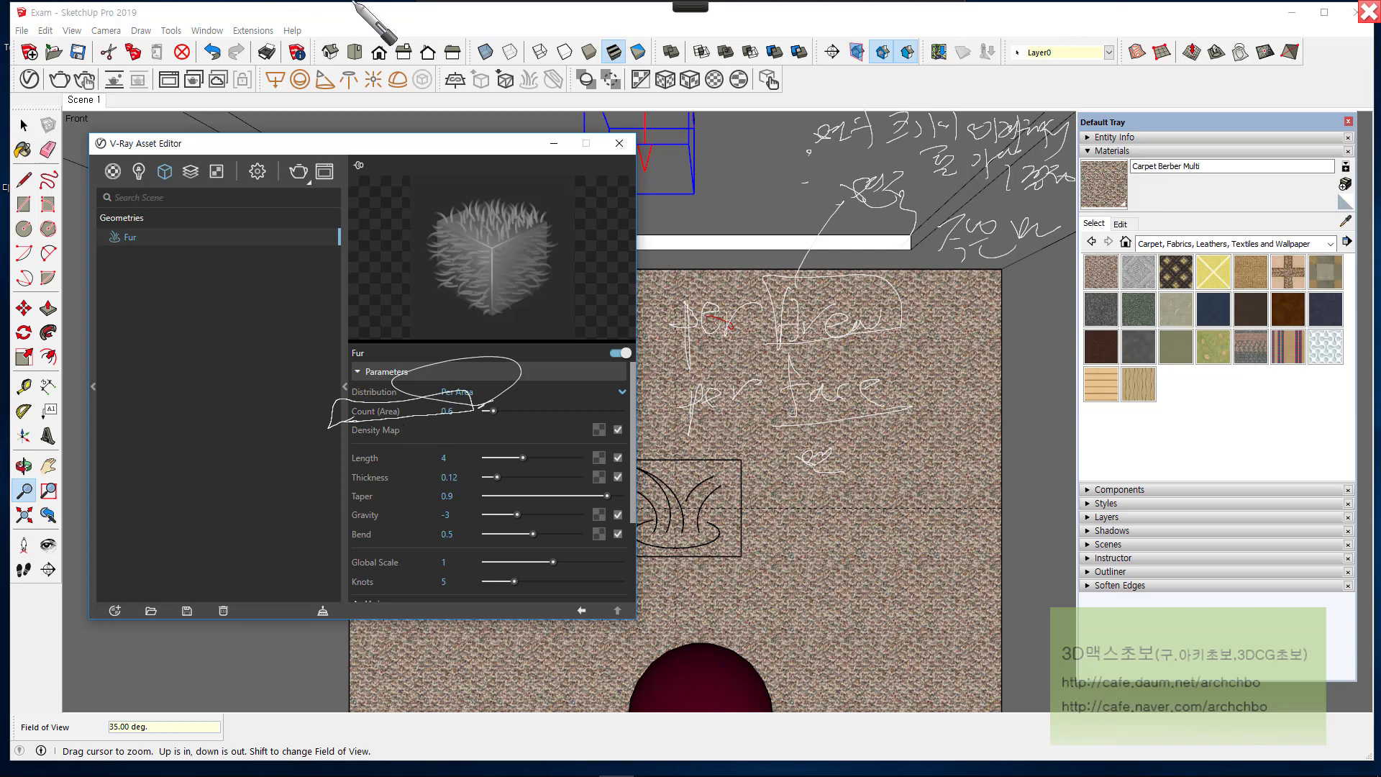
pyautogui.click(441, 18)
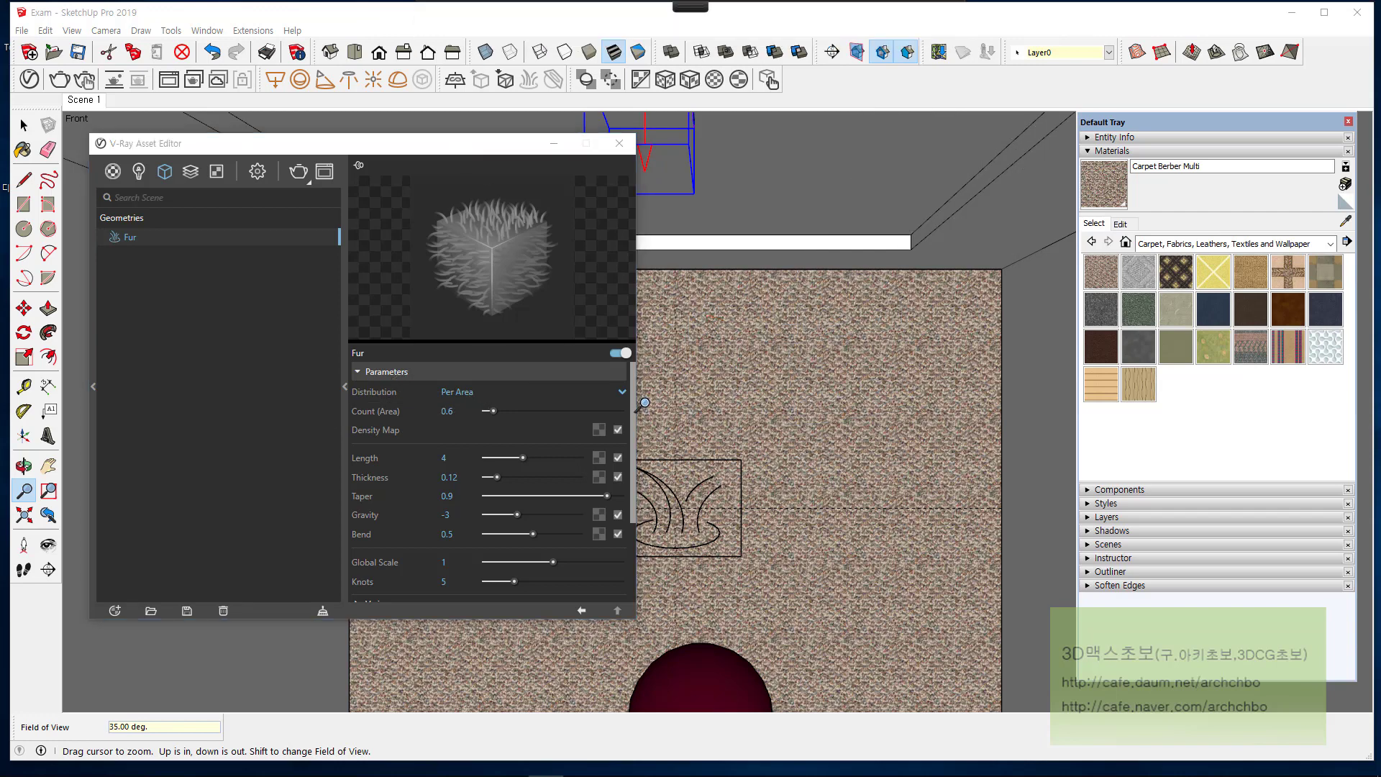
# Step: Return to the Select tool and set the fur's Count (Area) to 5
pyautogui.click(25, 125)
pyautogui.click(25, 126)
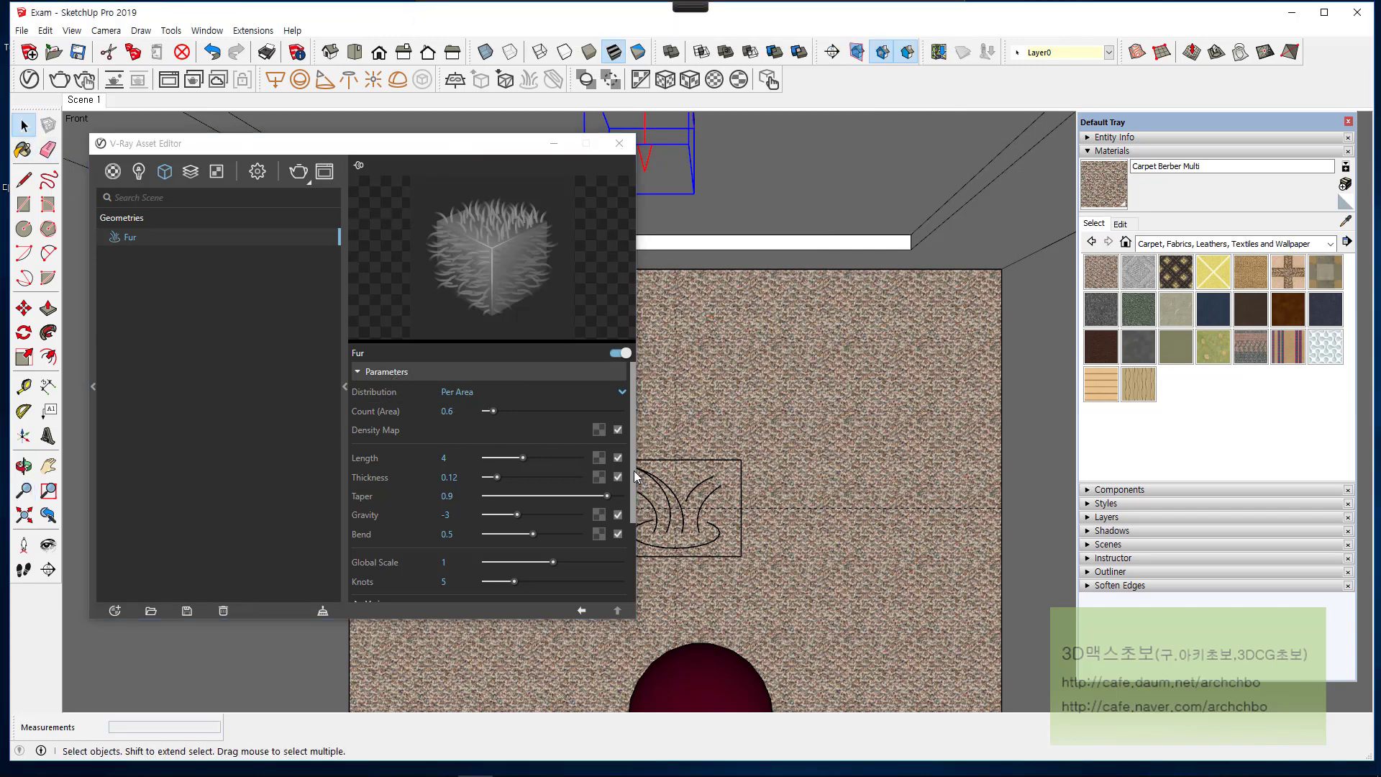
pyautogui.moveTo(502, 157); pyautogui.dragTo(418, 185)
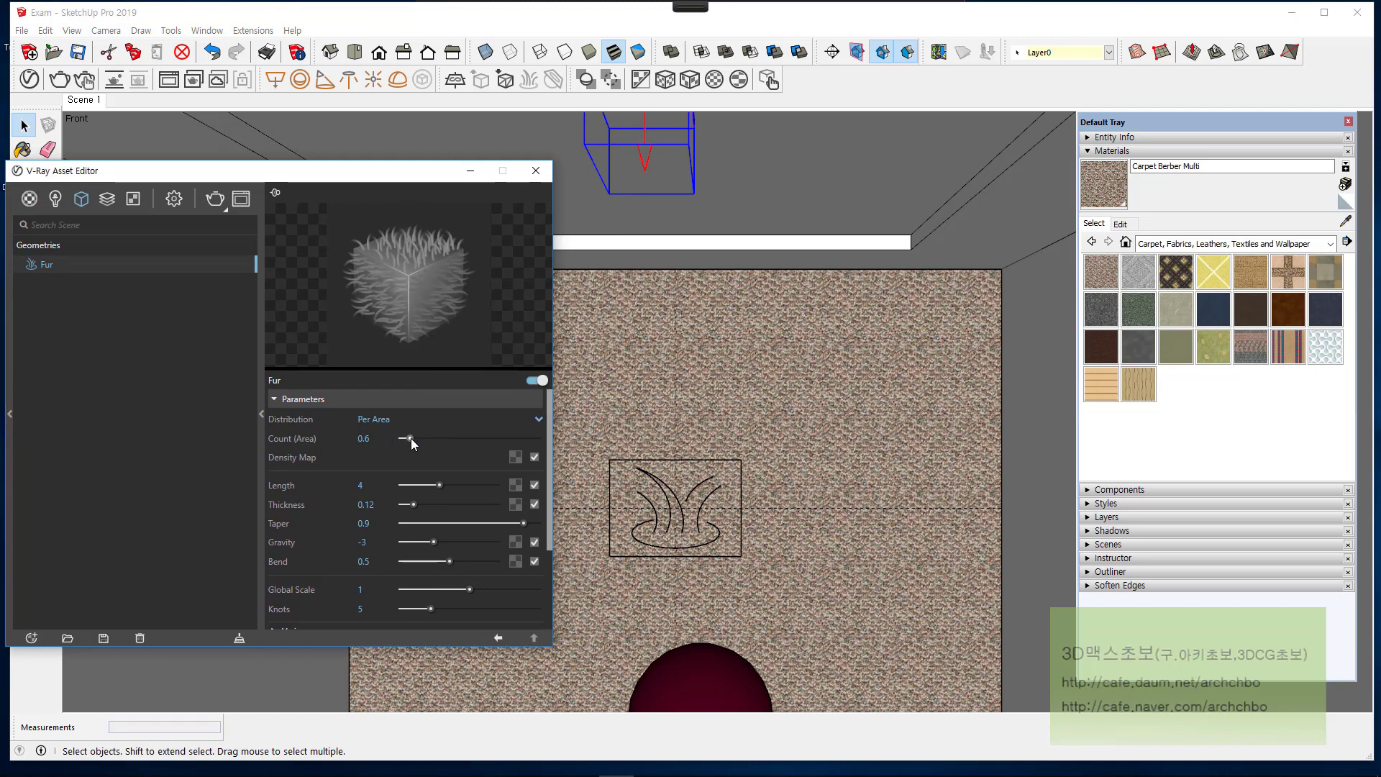
pyautogui.moveTo(412, 438); pyautogui.dragTo(547, 440)
pyautogui.click(462, 438)
pyautogui.write('5')
pyautogui.press('Return')
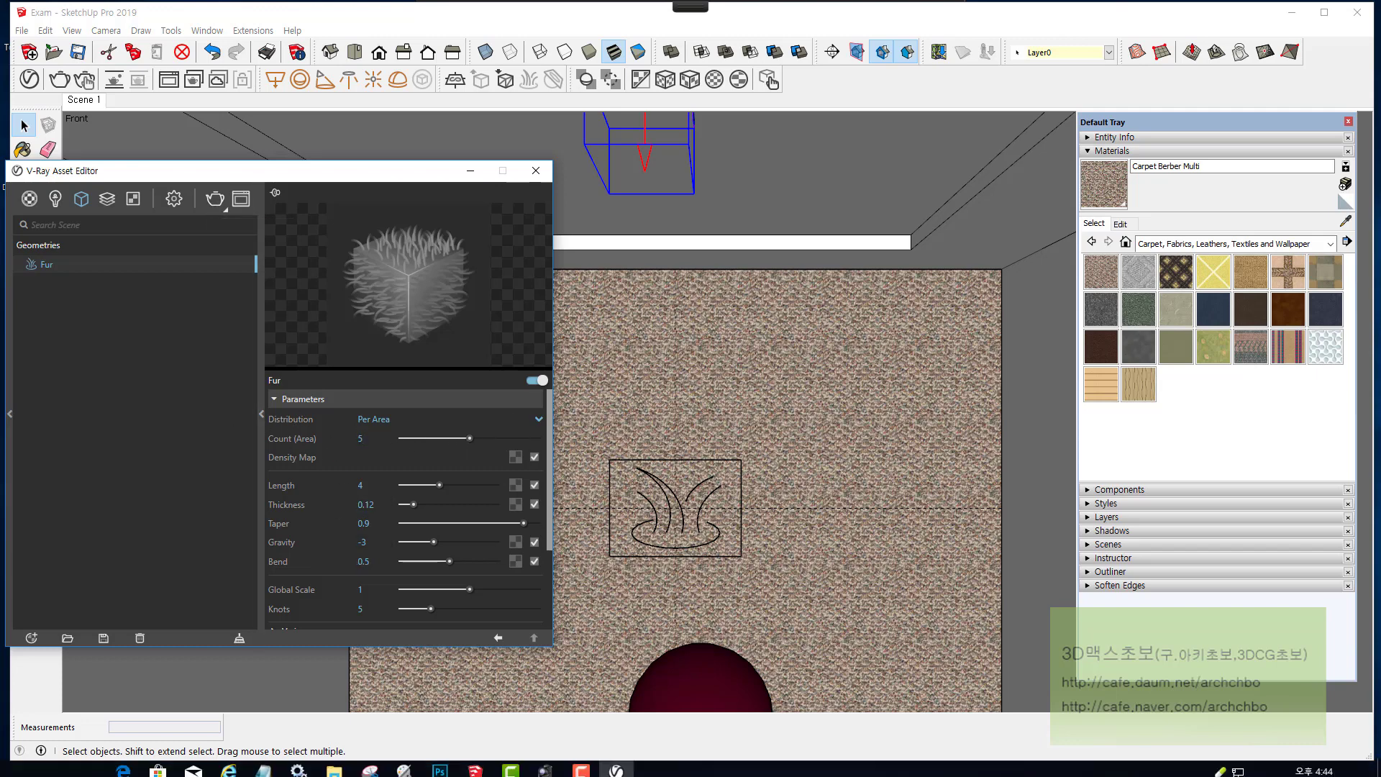
pyautogui.moveTo(555, 773)
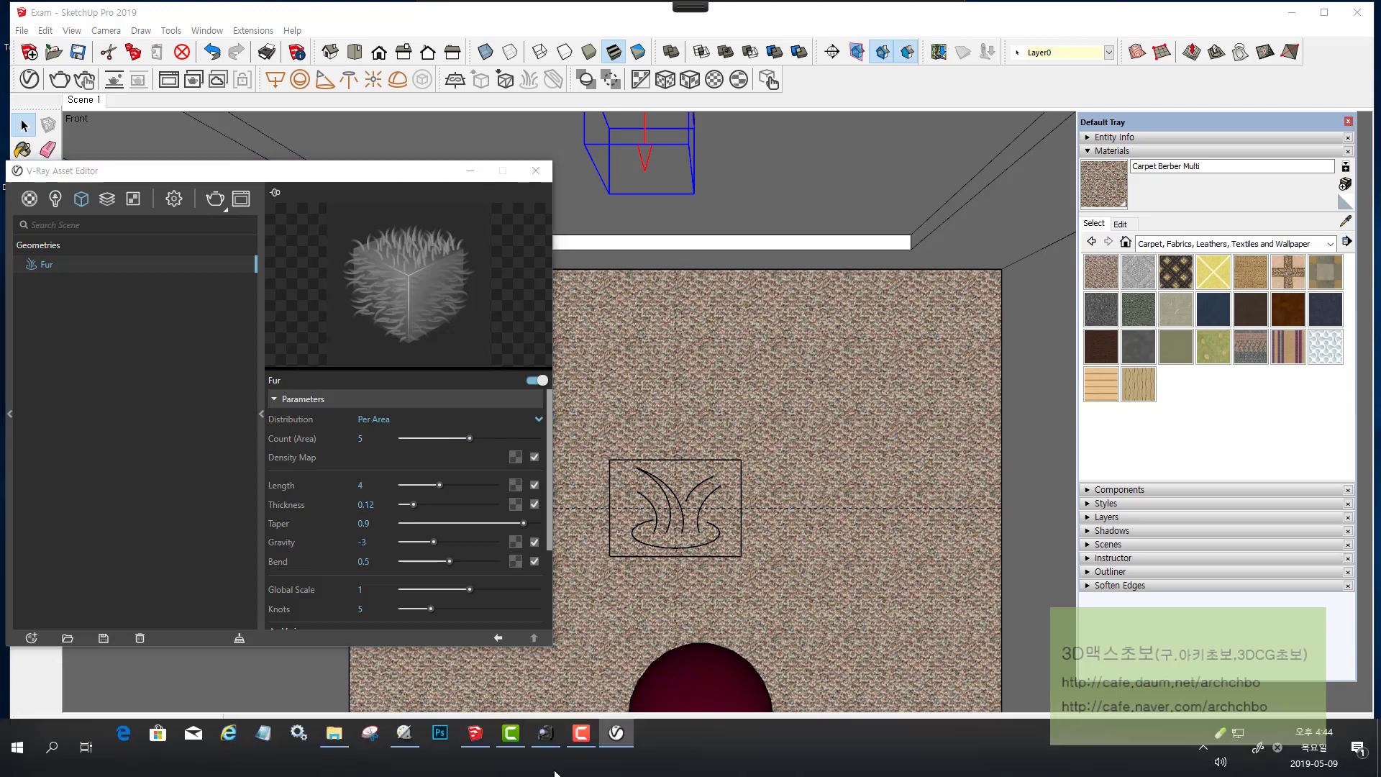
pyautogui.click(581, 745)
pyautogui.click(1258, 714)
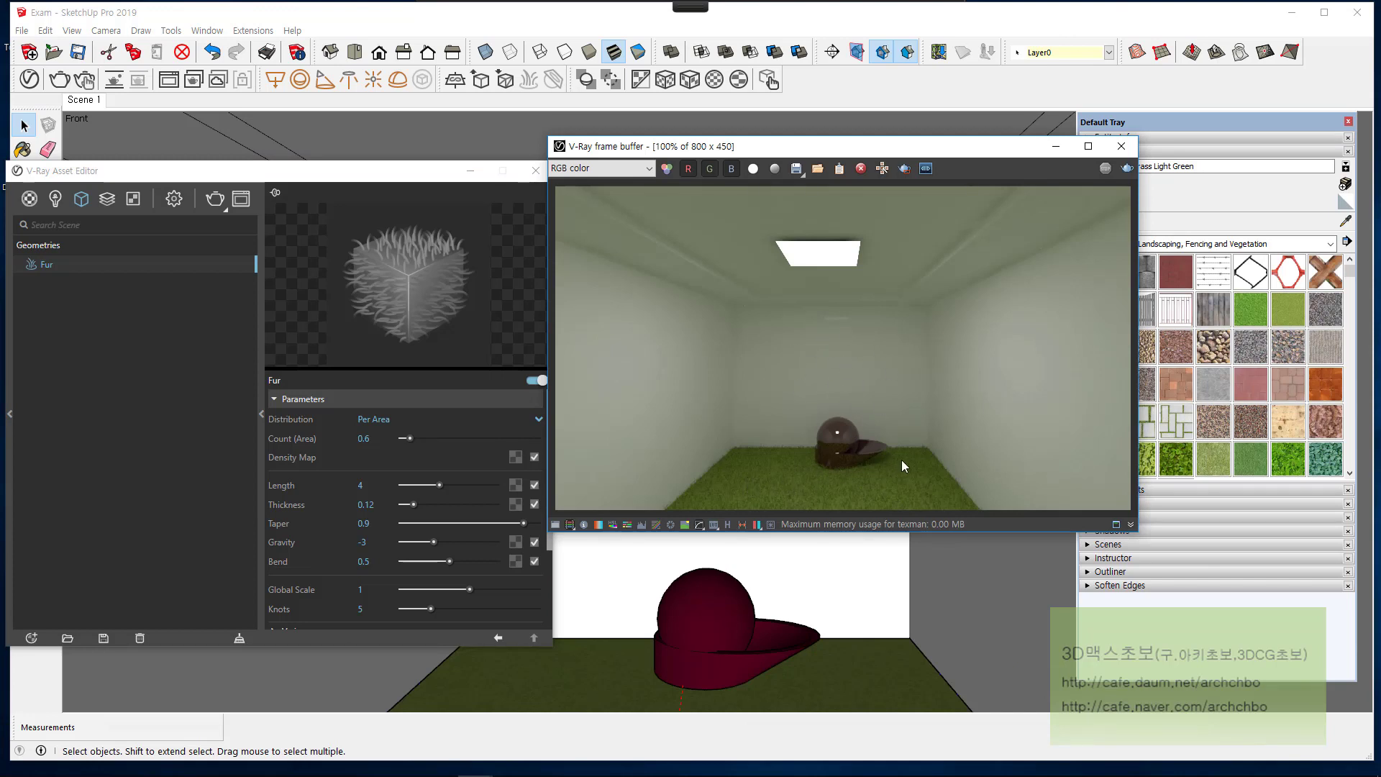
# Step: Move the render window off the material tray and select Grass Light Green among the V-Ray Asset Editor's materials
pyautogui.moveTo(917, 146); pyautogui.dragTo(788, 127)
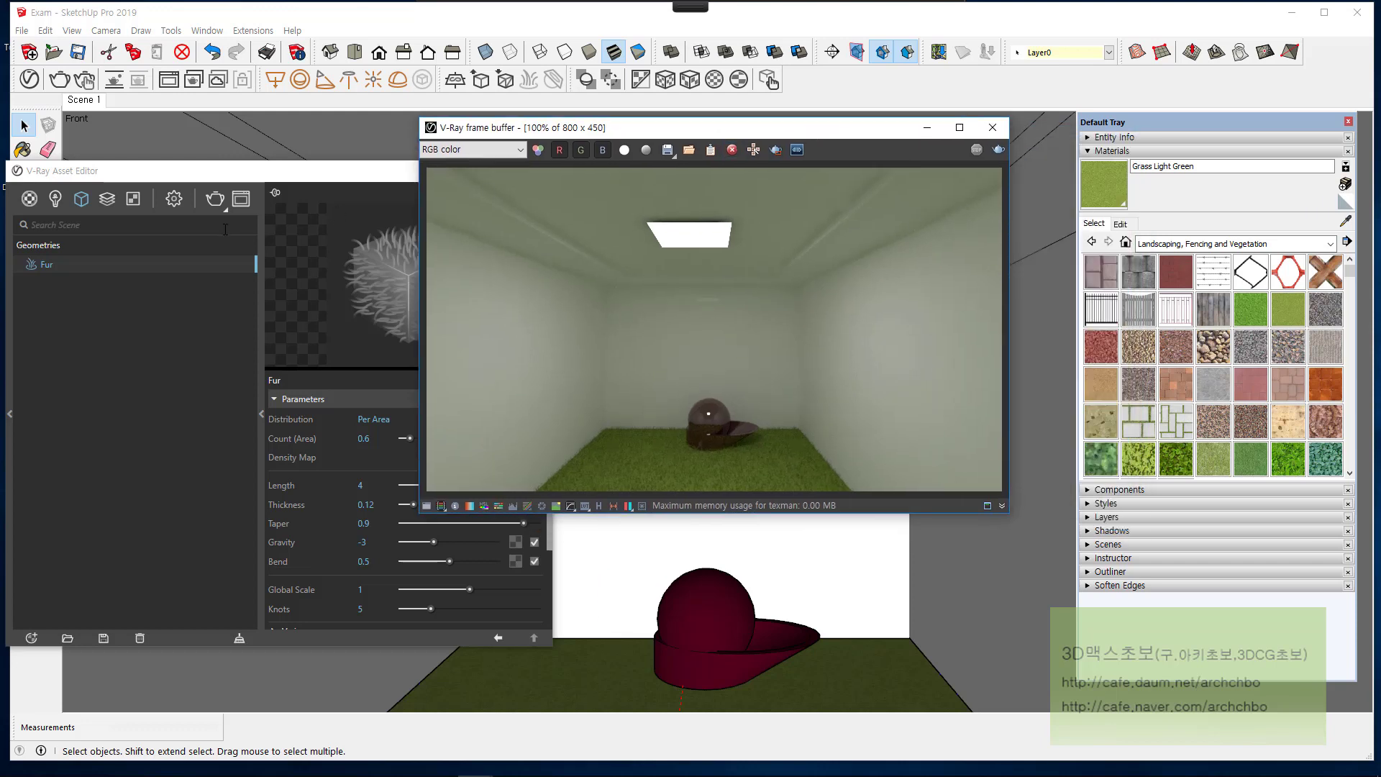
pyautogui.click(30, 198)
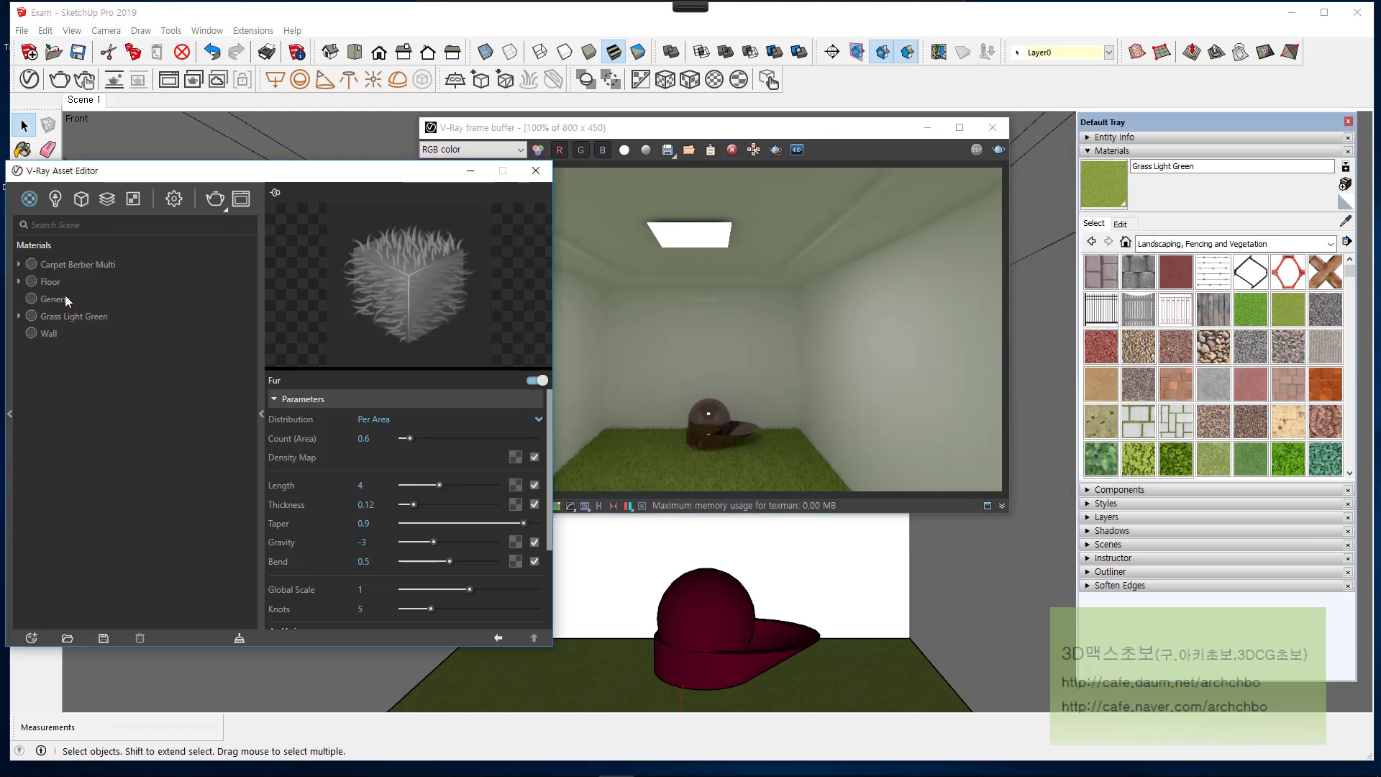
pyautogui.click(60, 282)
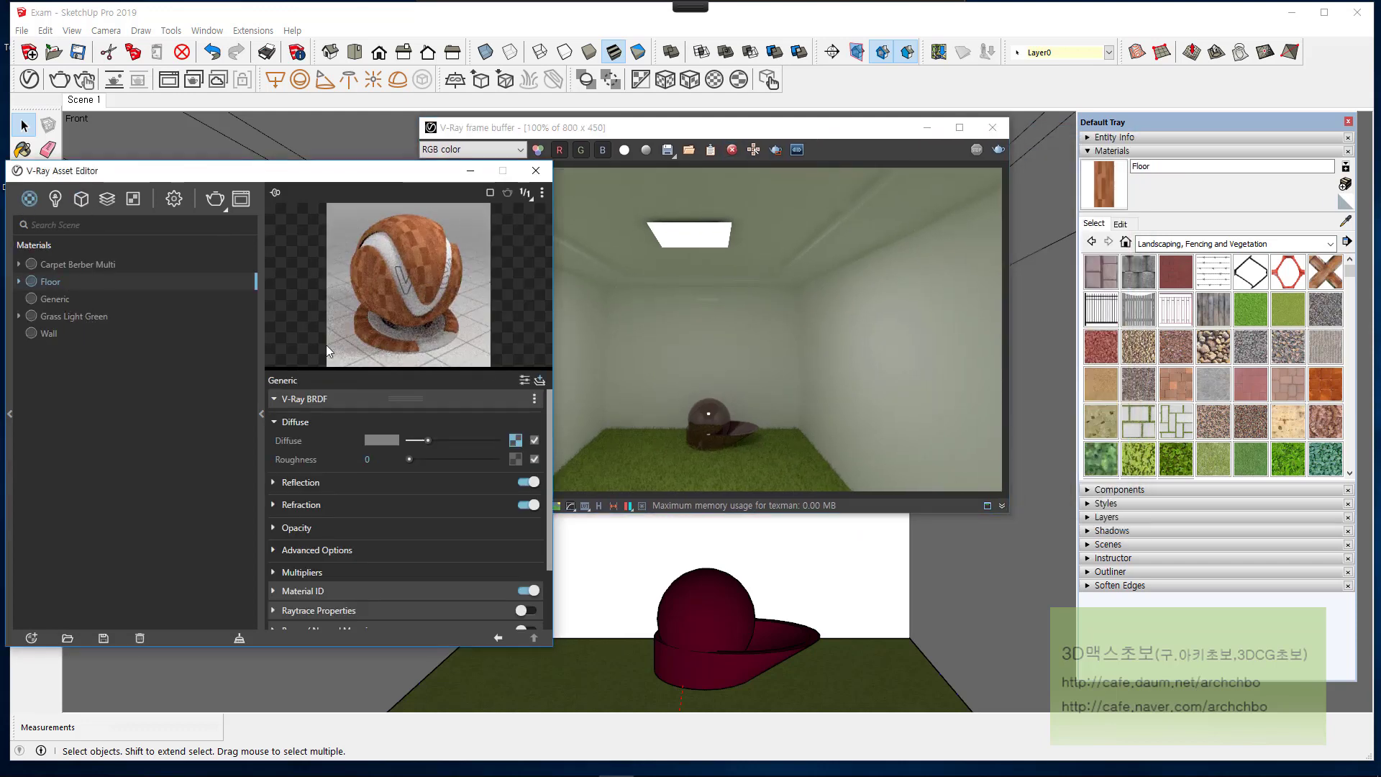
pyautogui.click(100, 320)
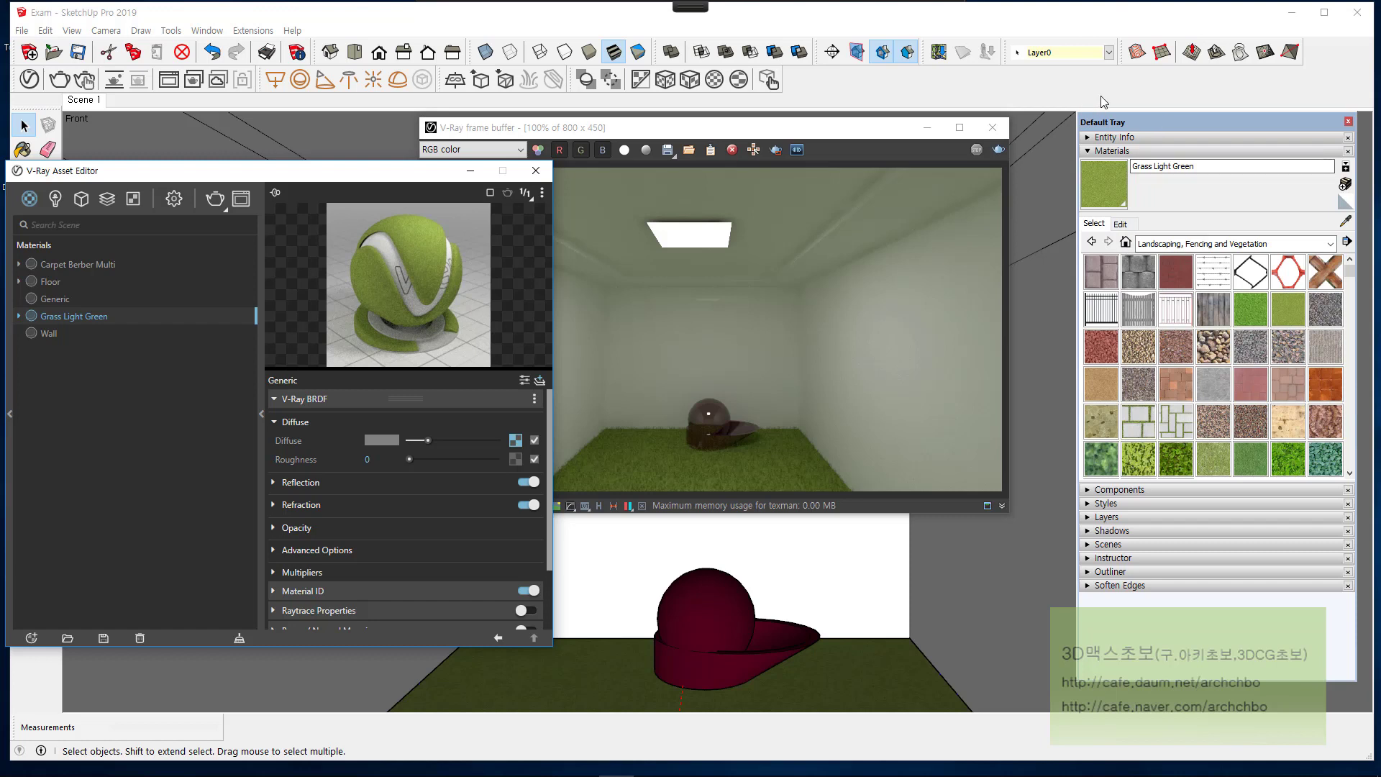
# Step: Show the materials used in the model, return to the Landscaping, Fencing and Vegetation collection, and bring the render window forward
pyautogui.click(1126, 243)
pyautogui.click(1237, 244)
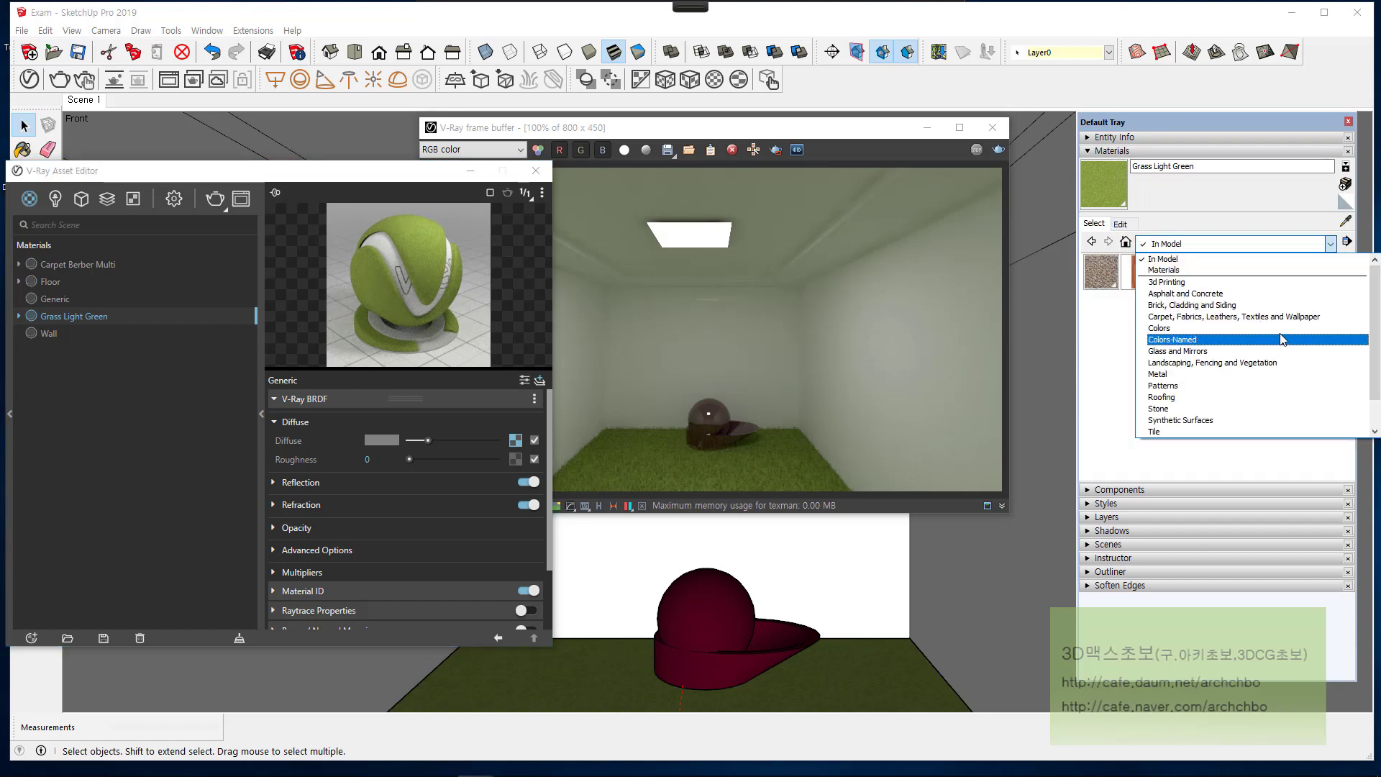
pyautogui.click(1247, 362)
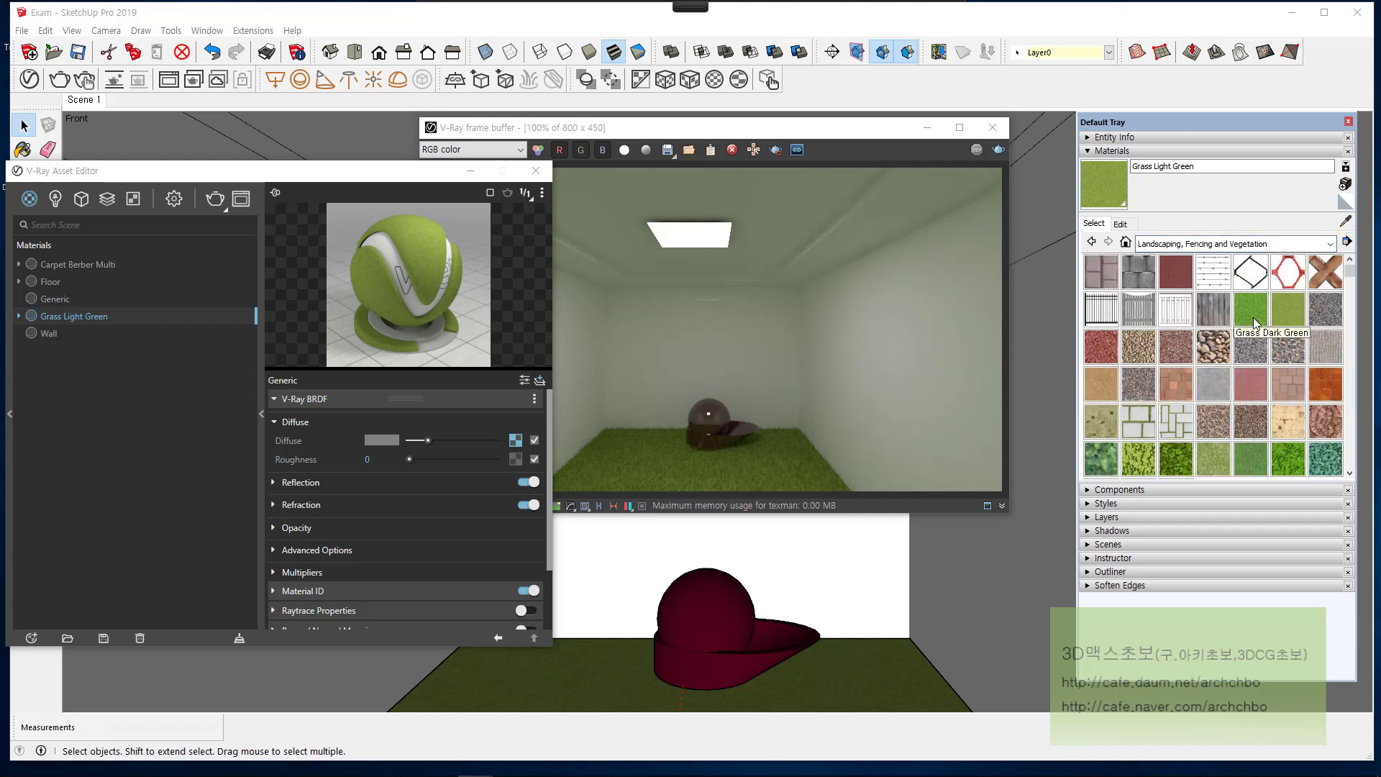
pyautogui.click(774, 447)
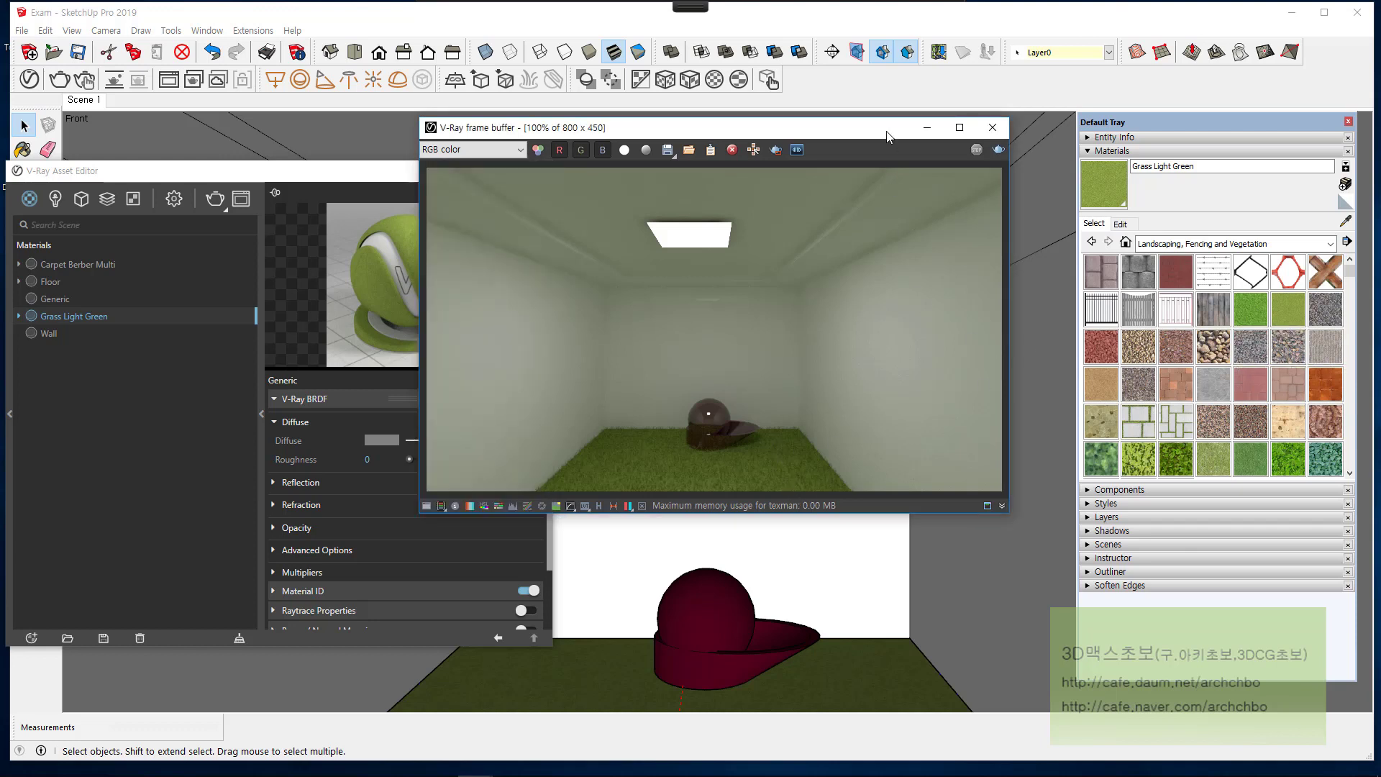
# Step: Move the render window clear of the model and open the grass floor group to show its textured face
pyautogui.moveTo(887, 130); pyautogui.dragTo(1186, 140)
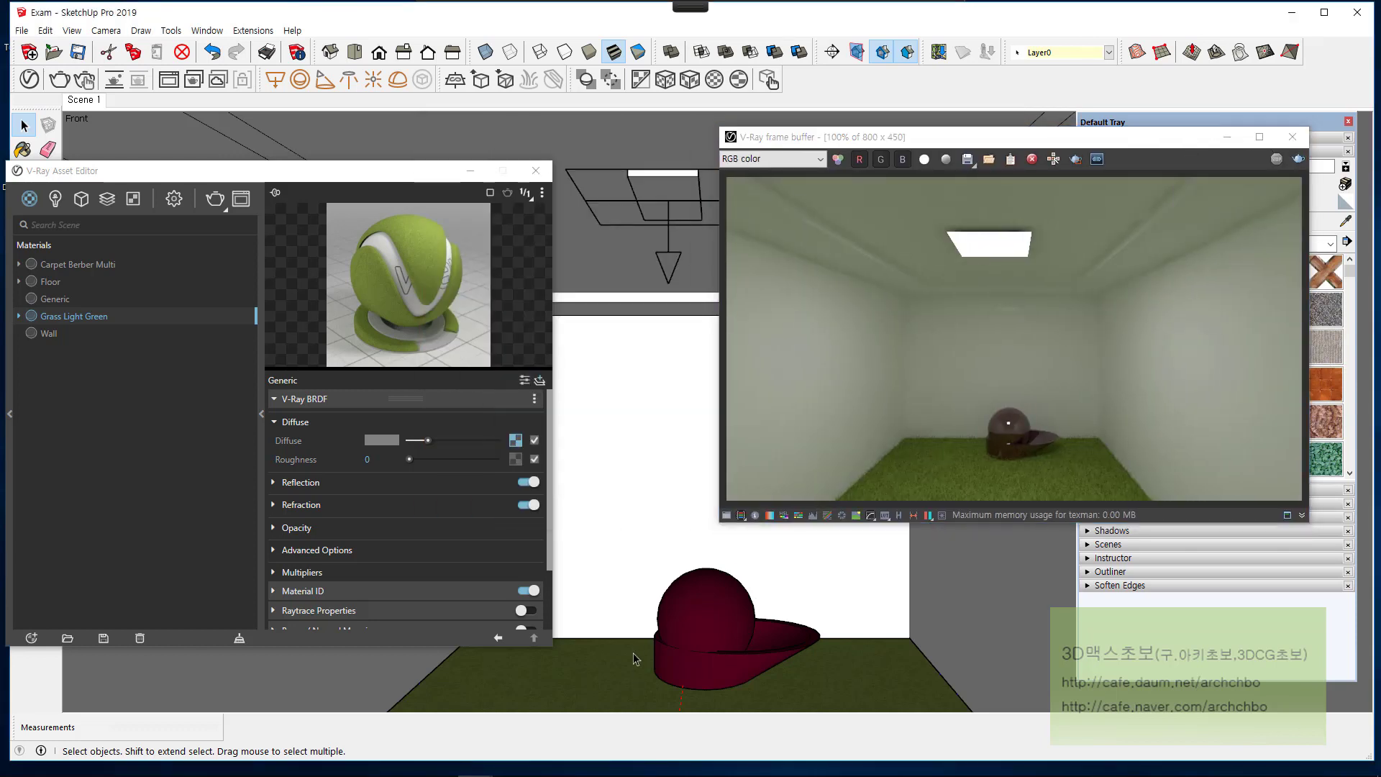
pyautogui.click(601, 676)
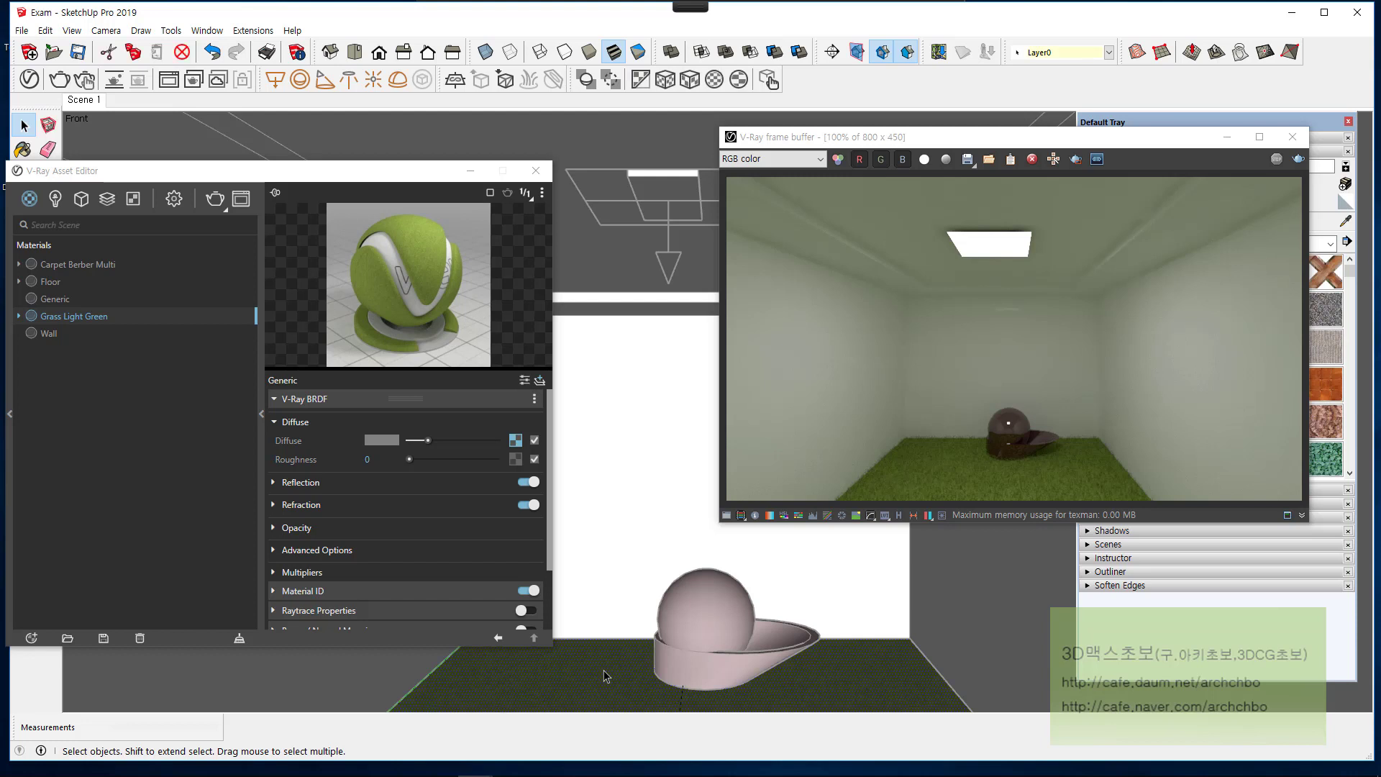
pyautogui.click(531, 81)
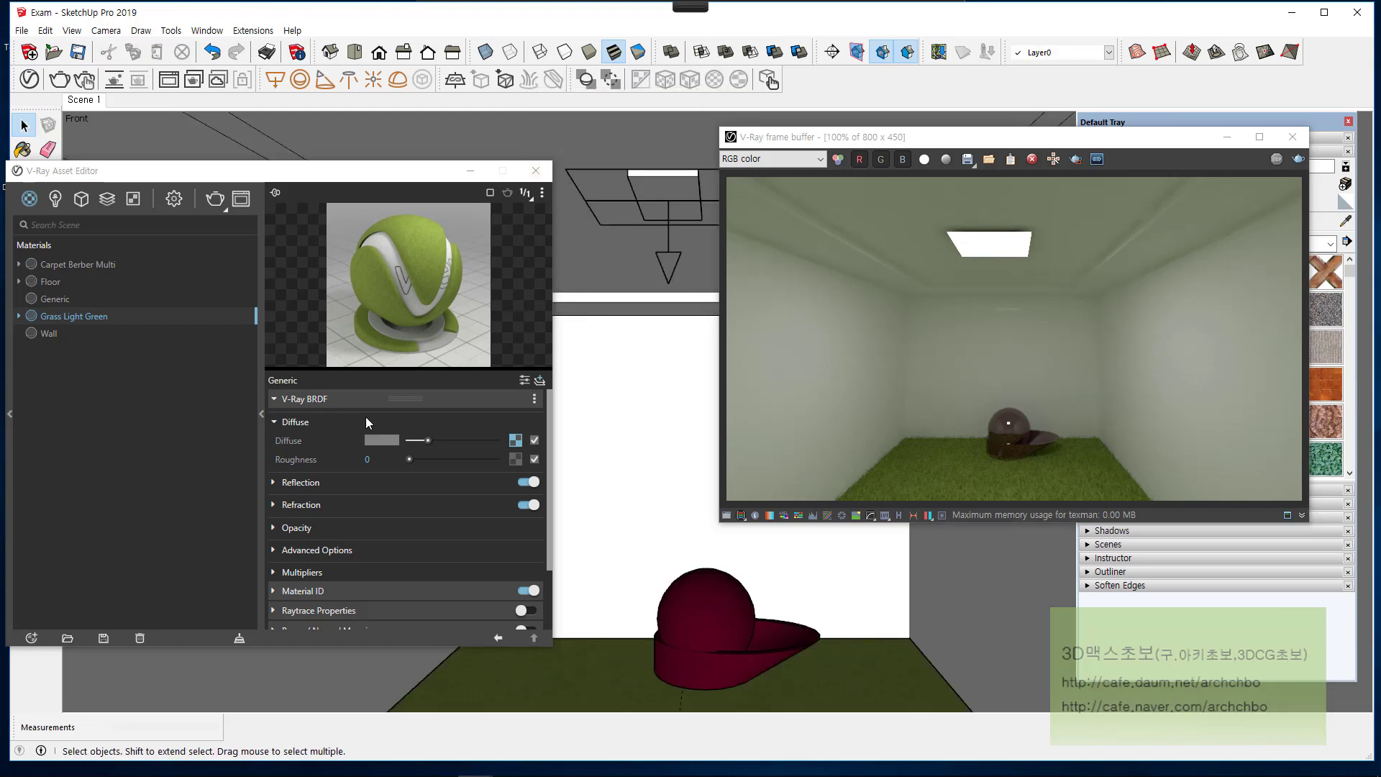
# Step: Examine the rendered light-green grass fur up close along the back wall and around the sphere
pyautogui.click(976, 460)
pyautogui.scroll(1, 946, 447)
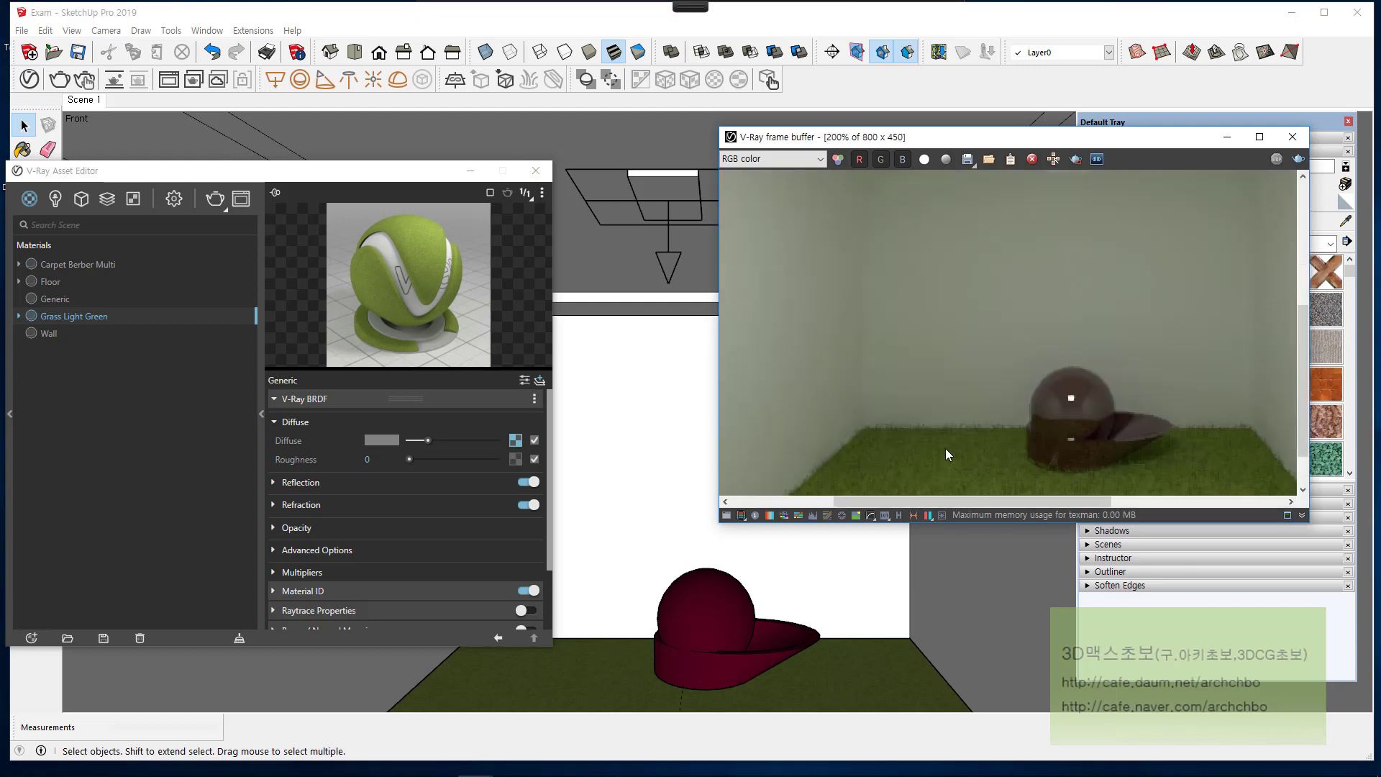
pyautogui.scroll(1, 929, 450)
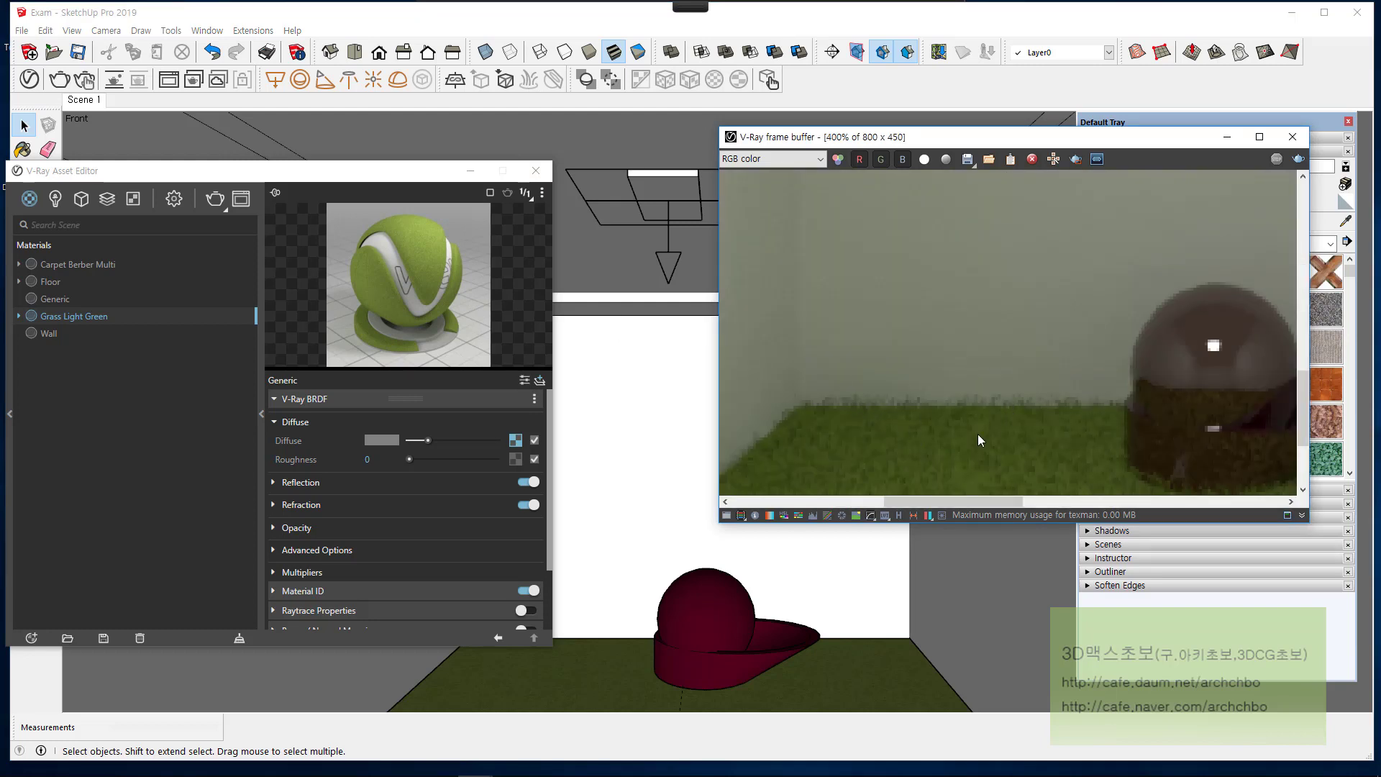
pyautogui.scroll(-1, 977, 434)
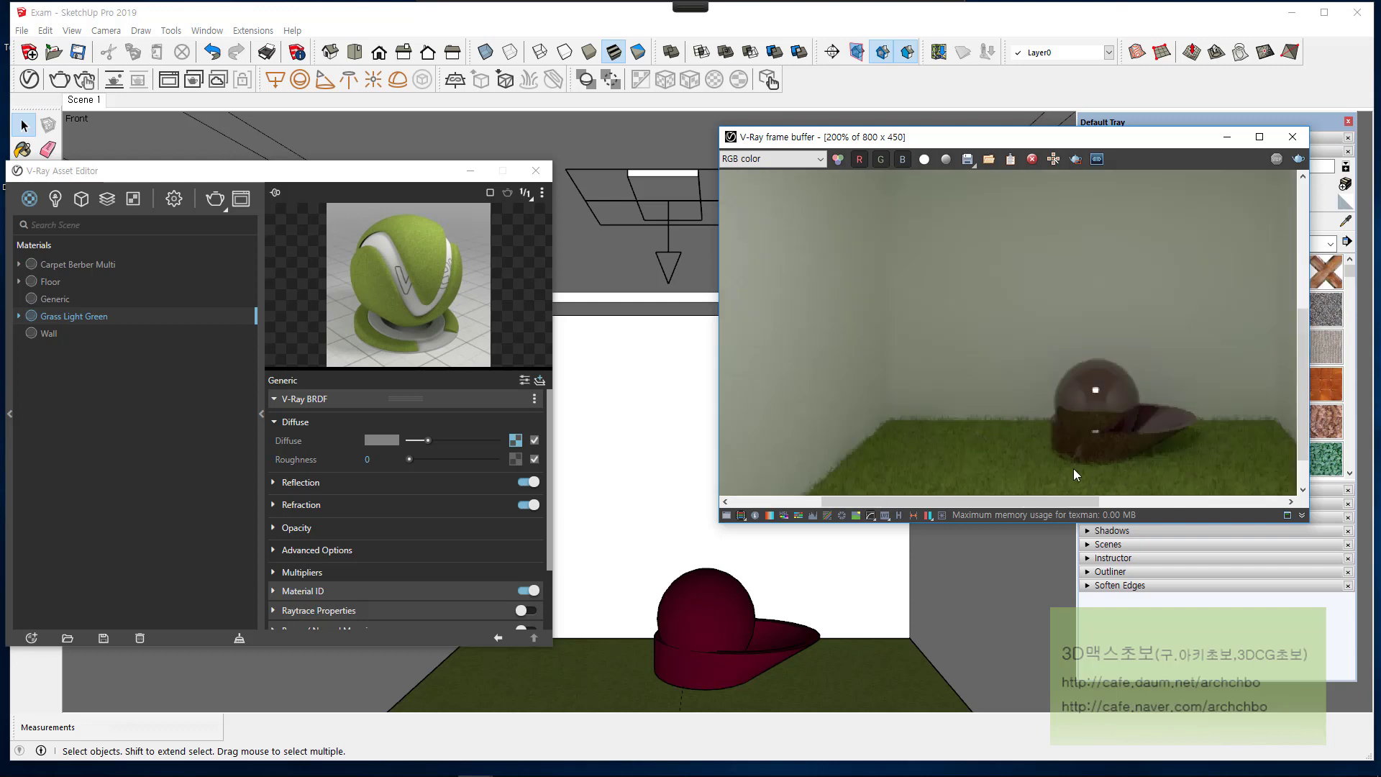
pyautogui.moveTo(1112, 468); pyautogui.dragTo(949, 459, button='middle')
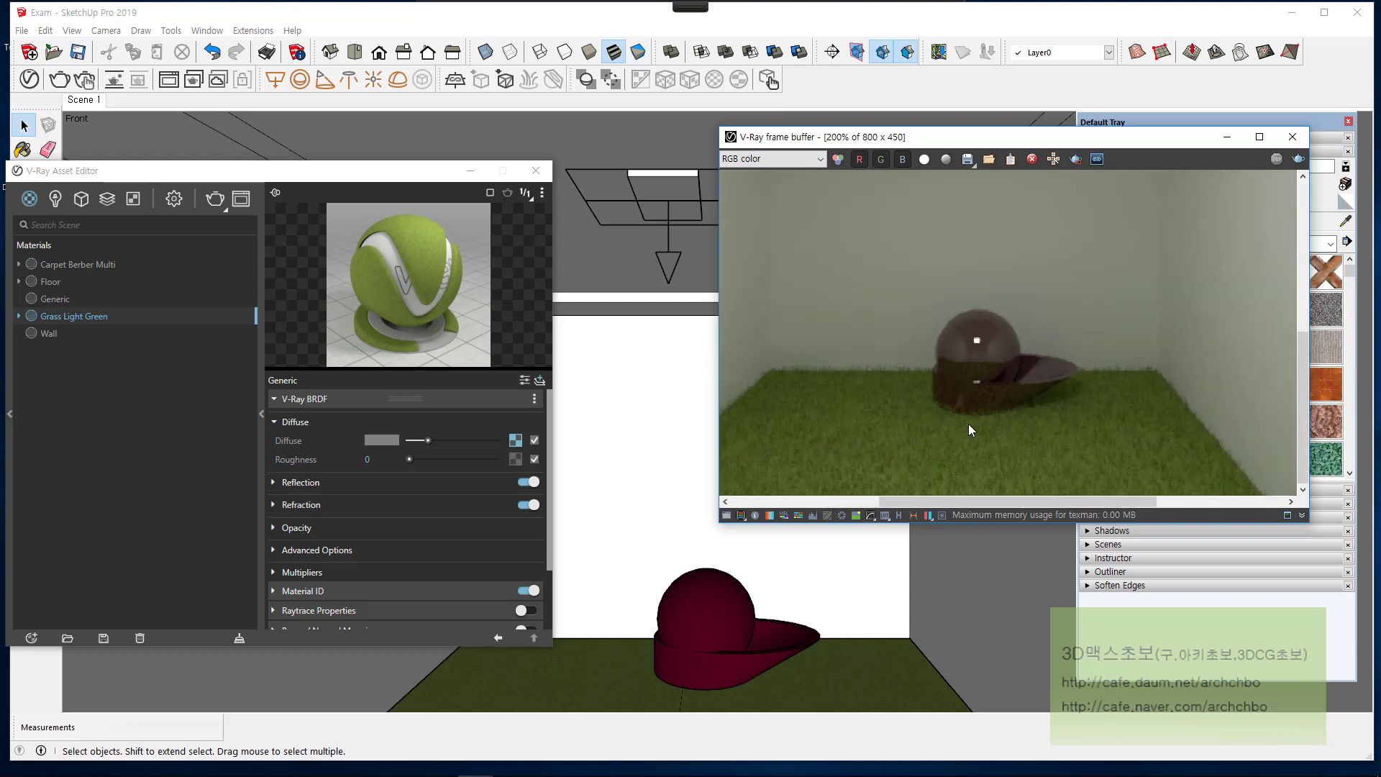
# Step: Move the Asset Editor clear of the floor, frame the grass floor more closely, and update Scene 1 with that view
pyautogui.moveTo(261, 170); pyautogui.dragTo(379, 61)
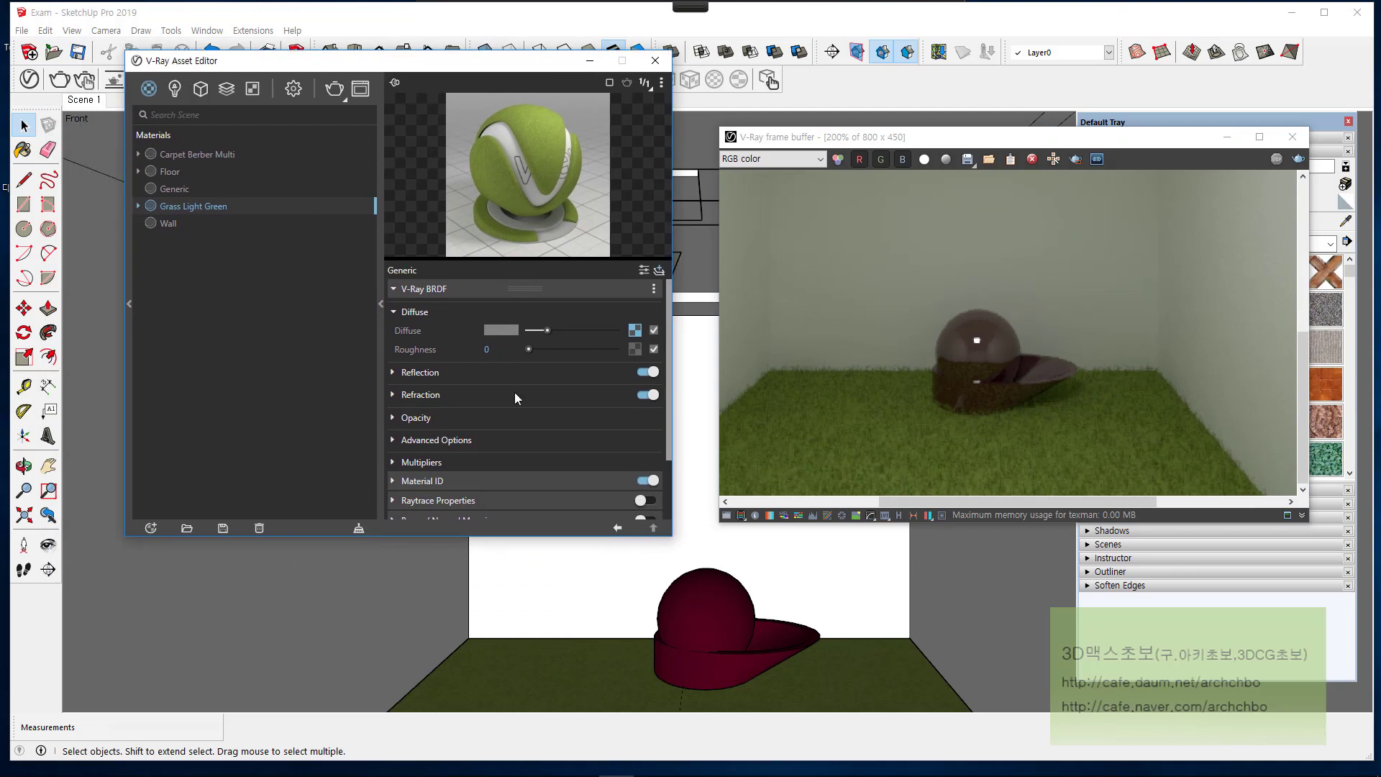
pyautogui.scroll(2, 712, 541)
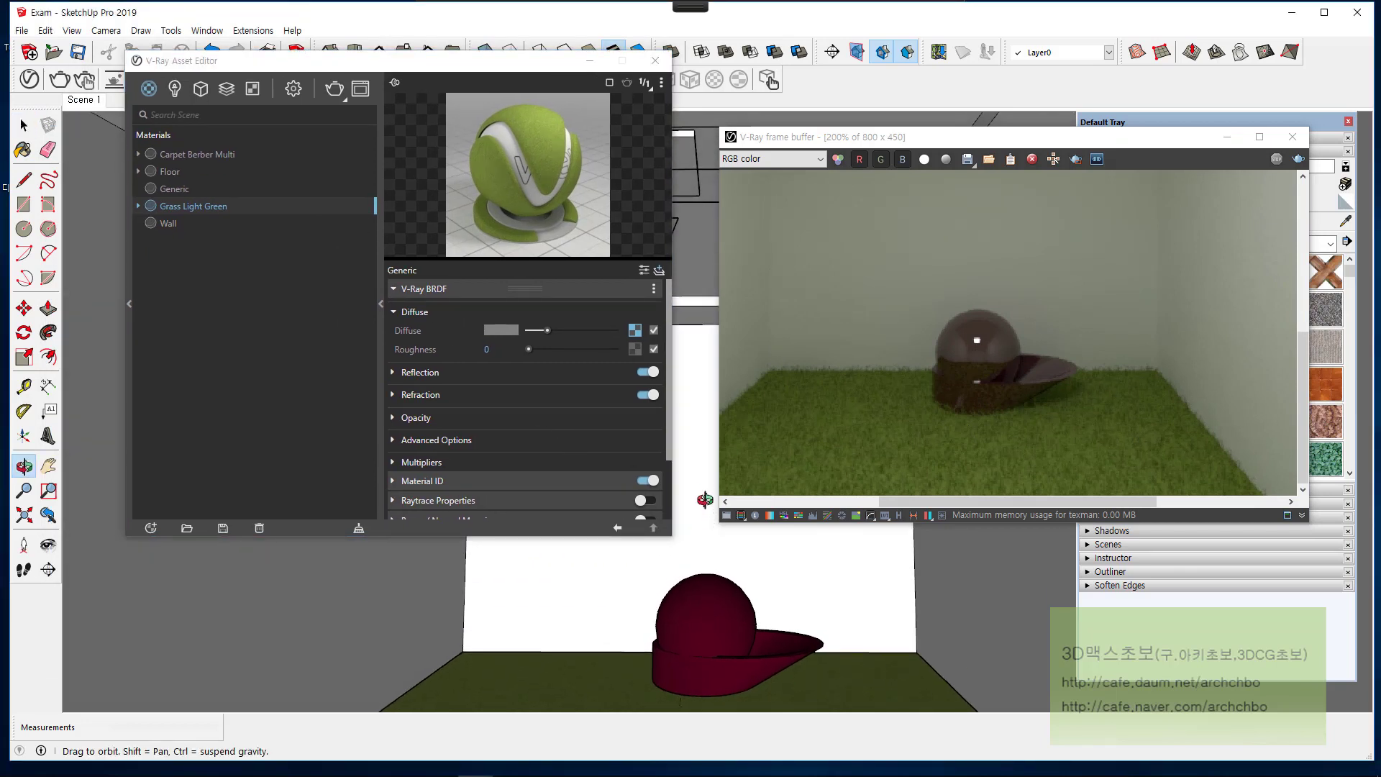
pyautogui.click(48, 466)
pyautogui.moveTo(711, 623)
pyautogui.mouseDown()
pyautogui.moveTo(708, 543)
pyautogui.moveTo(699, 575)
pyautogui.mouseUp()
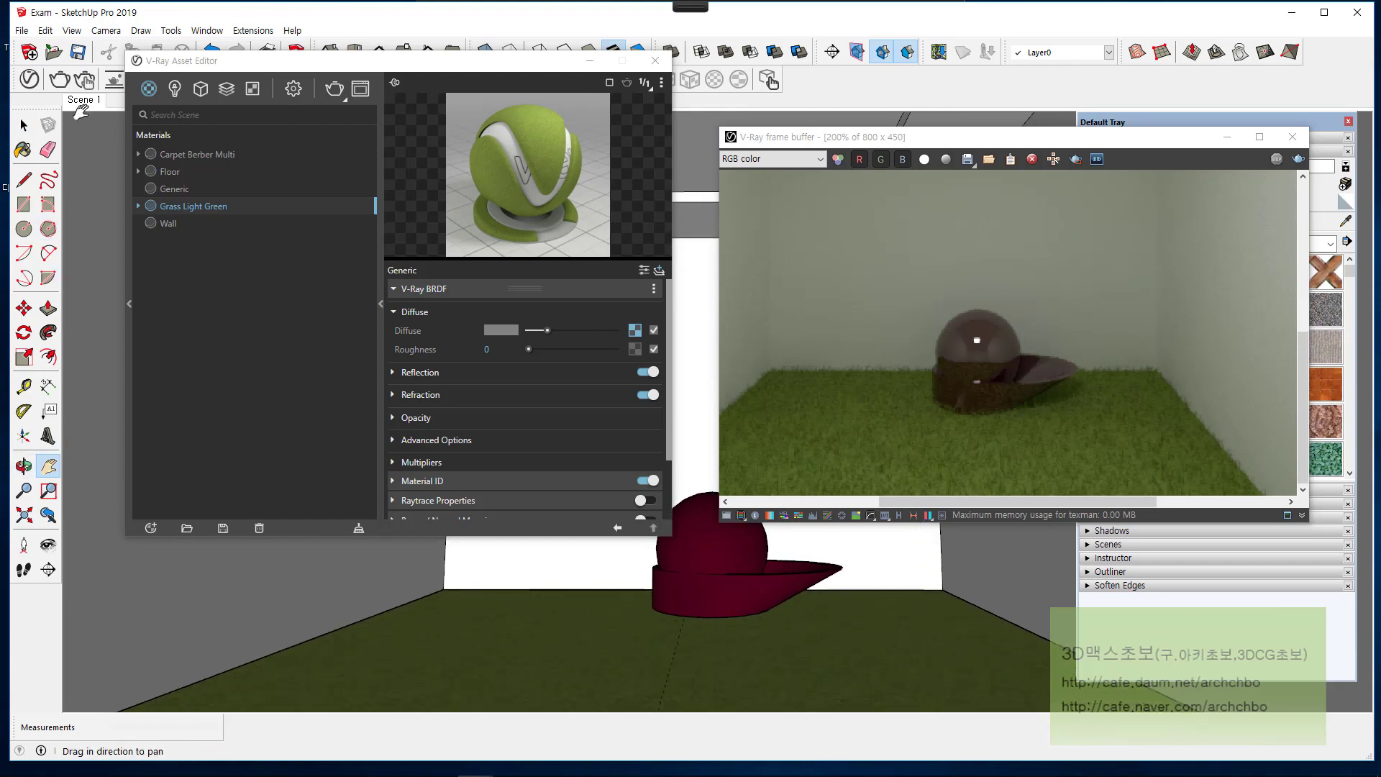
pyautogui.rightClick(81, 99)
pyautogui.click(121, 163)
# Step: Select the Fur geometry in the V-Ray Asset Editor and set its Count (Area) to 2
pyautogui.click(201, 89)
pyautogui.click(183, 153)
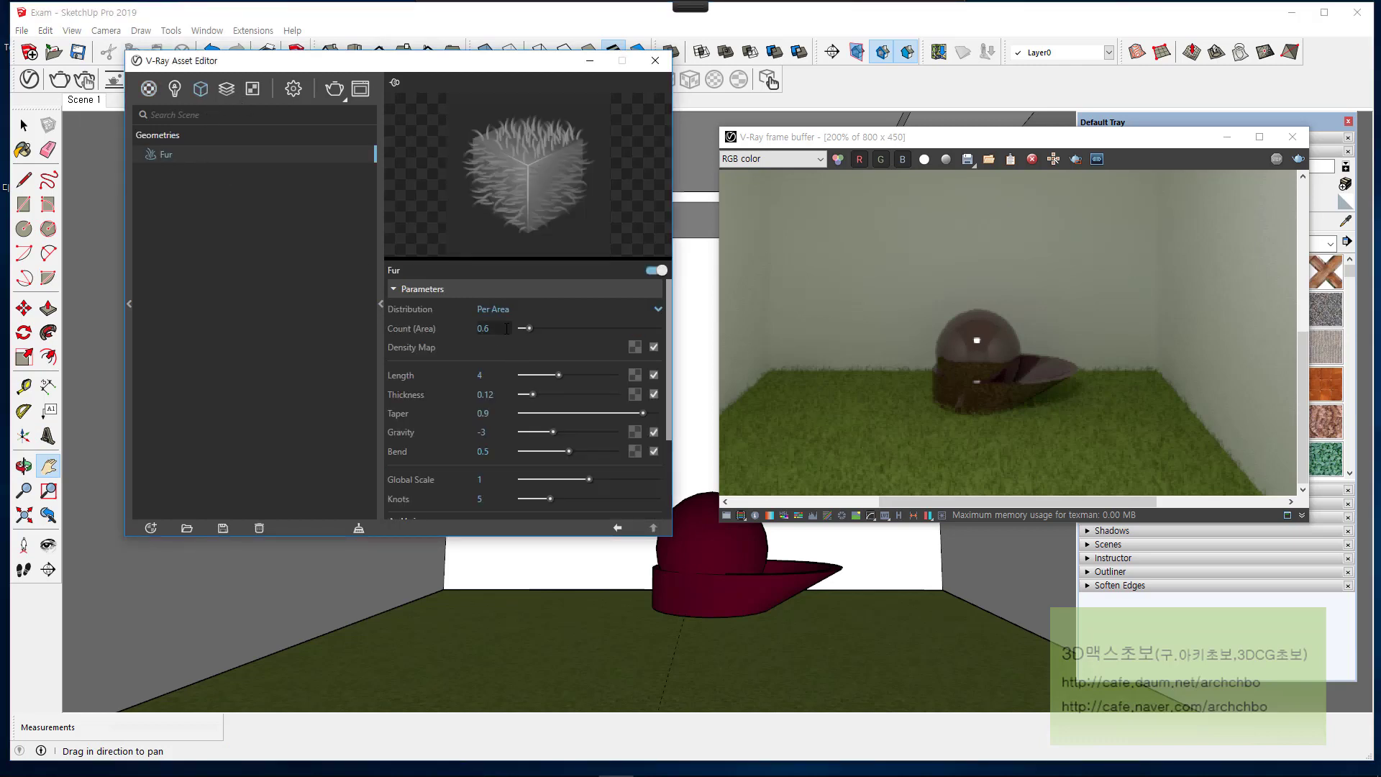
pyautogui.click(506, 328)
pyautogui.write('2')
pyautogui.press('Return')
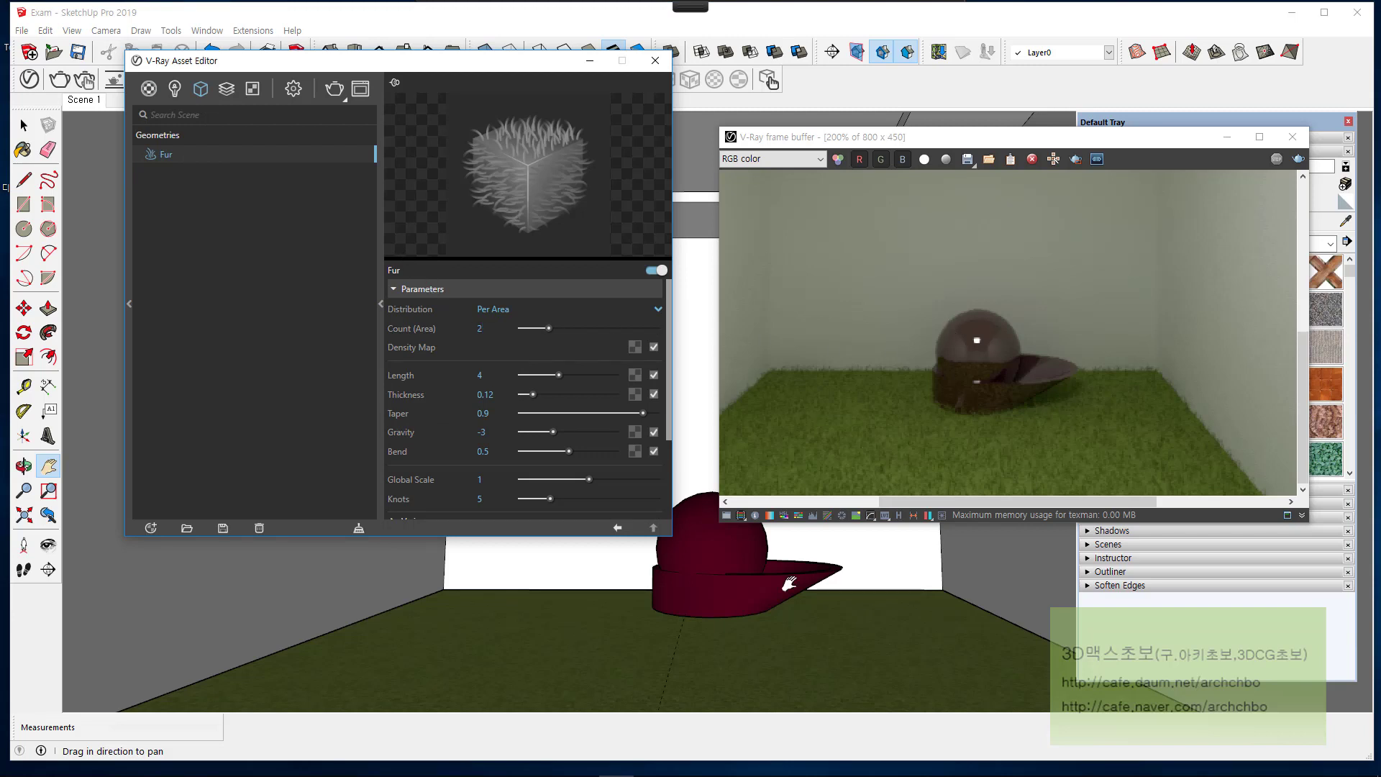
pyautogui.moveTo(628, 732)
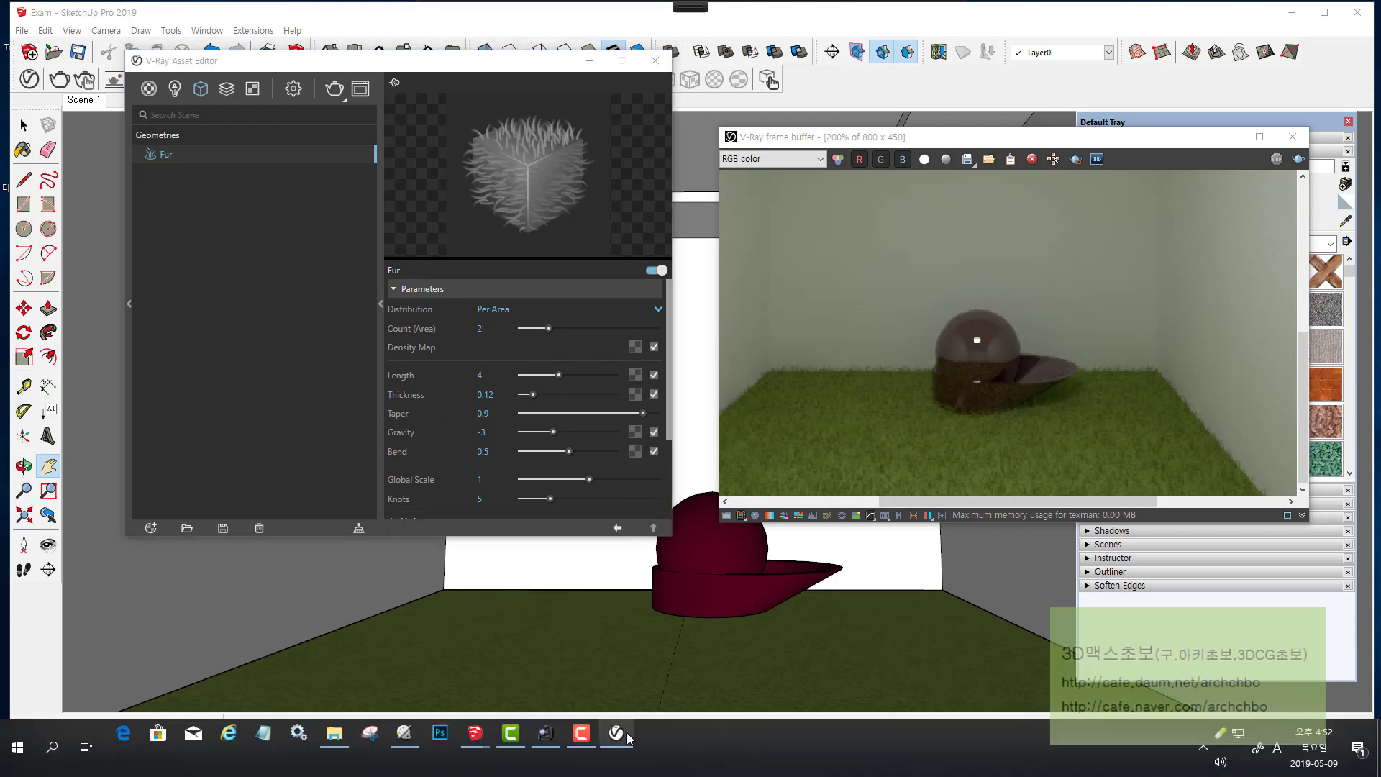
pyautogui.click(581, 732)
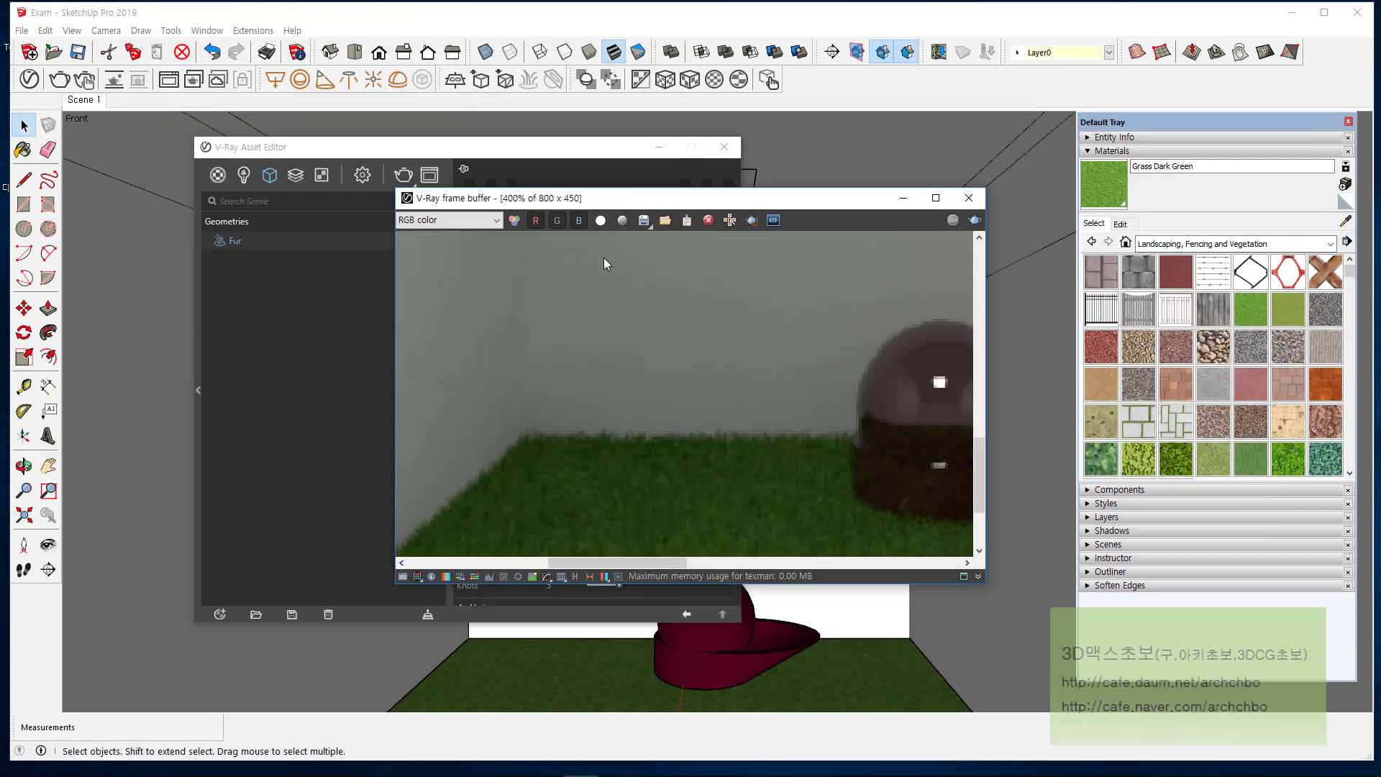
# Step: Examine the dark-green grass render at several magnifications along the wall edges, and arrange the fur's parameters beside the full image
pyautogui.moveTo(615, 202); pyautogui.dragTo(845, 184)
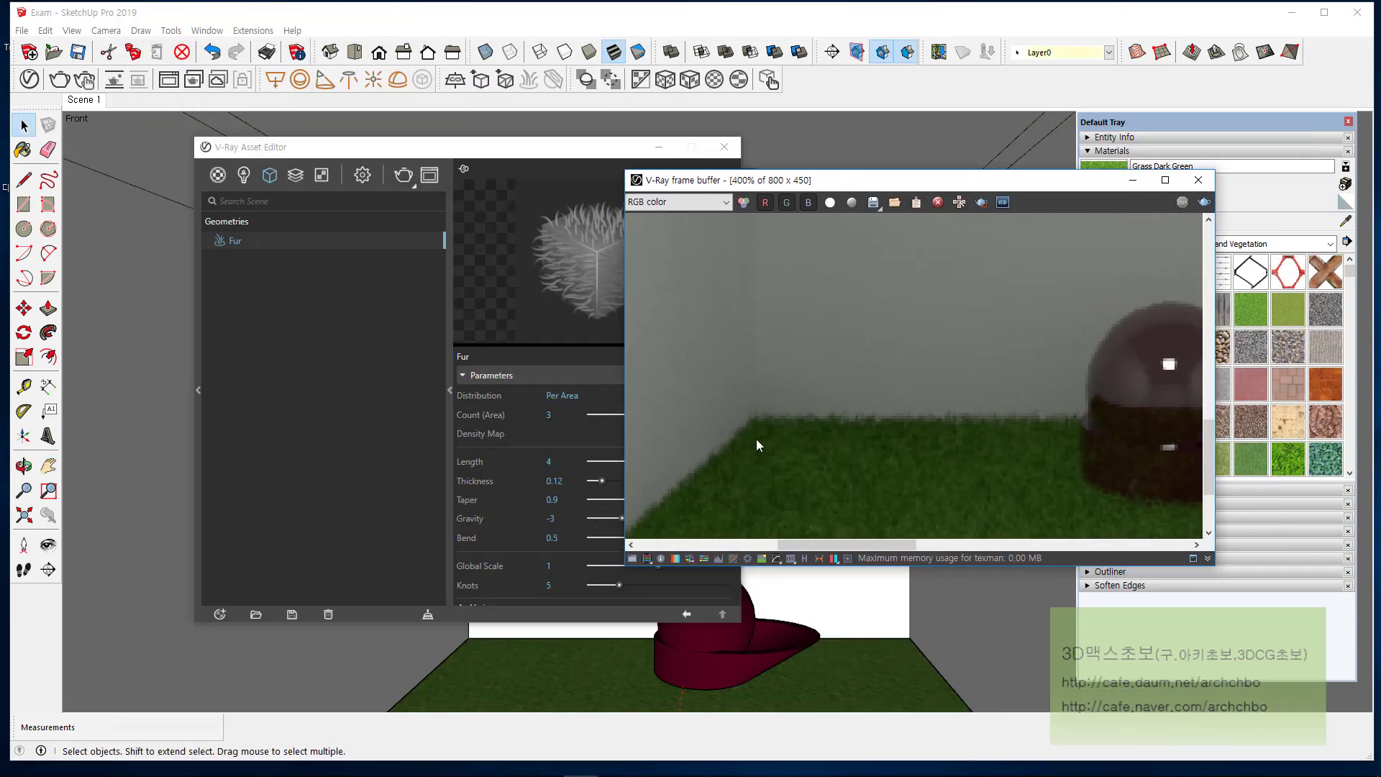
pyautogui.scroll(-2, 870, 425)
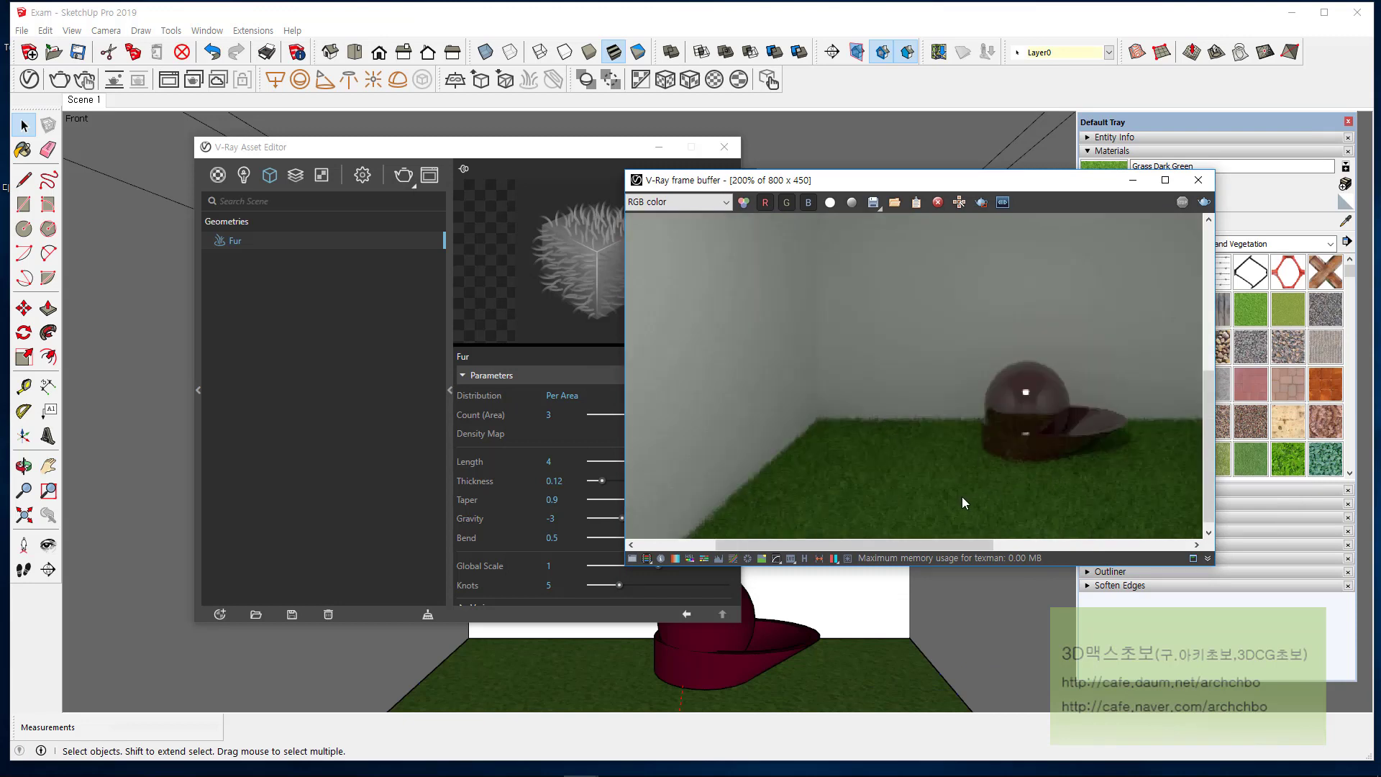
pyautogui.scroll(-2, 961, 496)
pyautogui.scroll(4, 1043, 512)
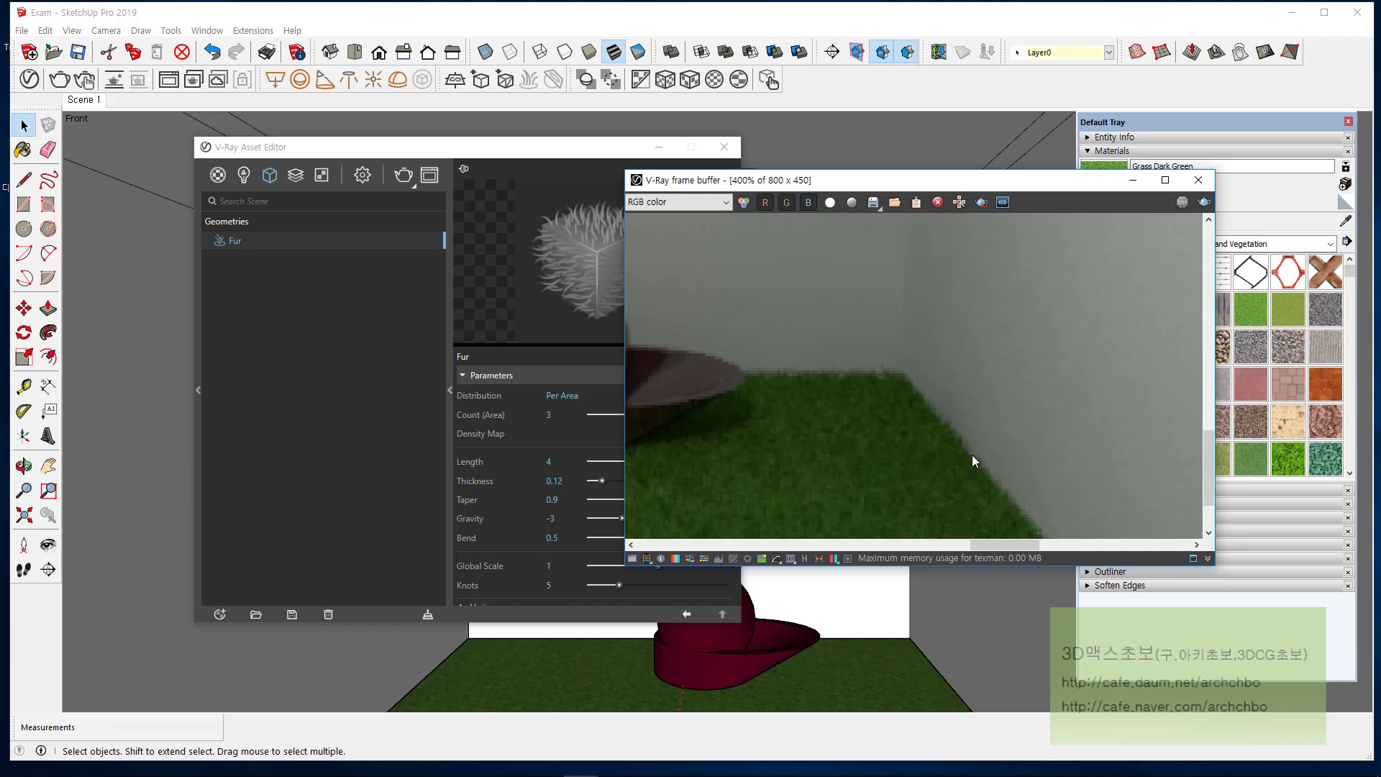
pyautogui.scroll(1, 999, 487)
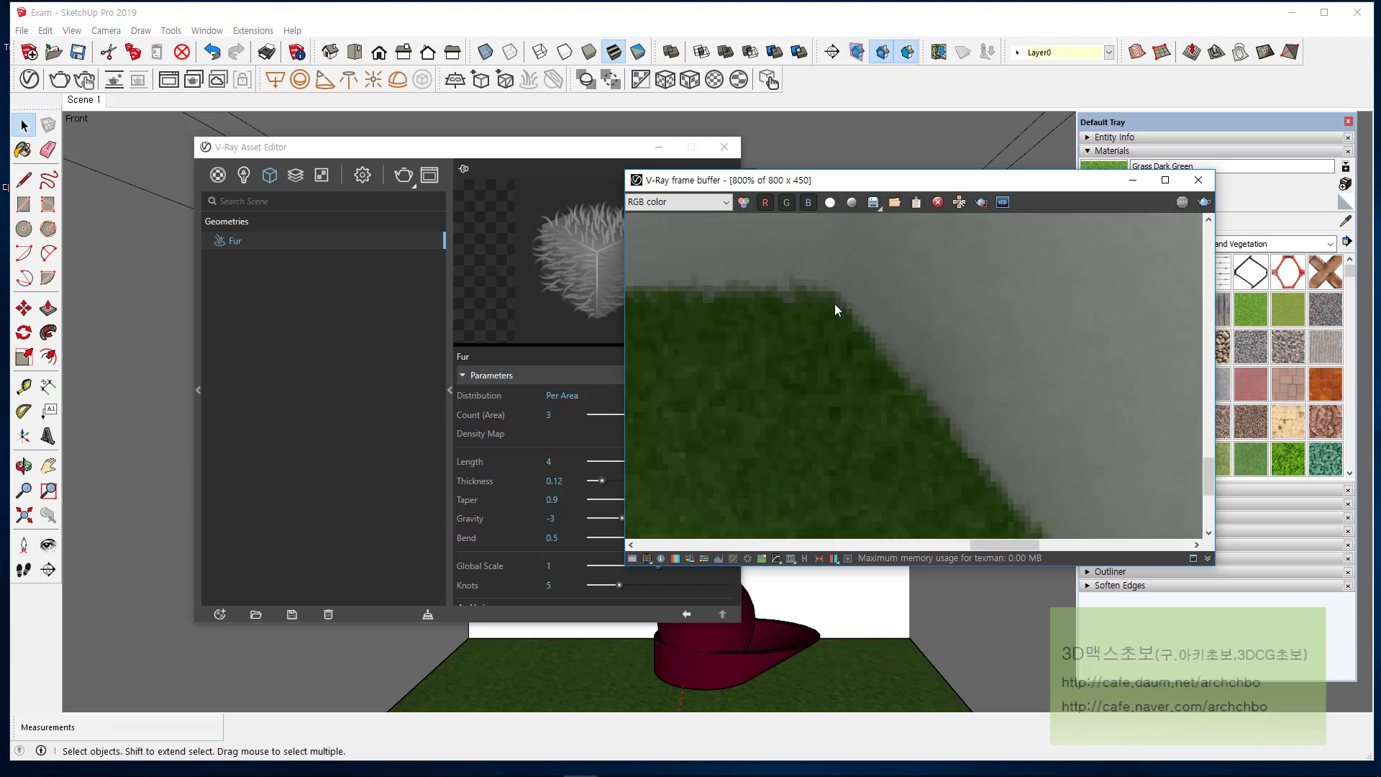
pyautogui.scroll(-1, 834, 460)
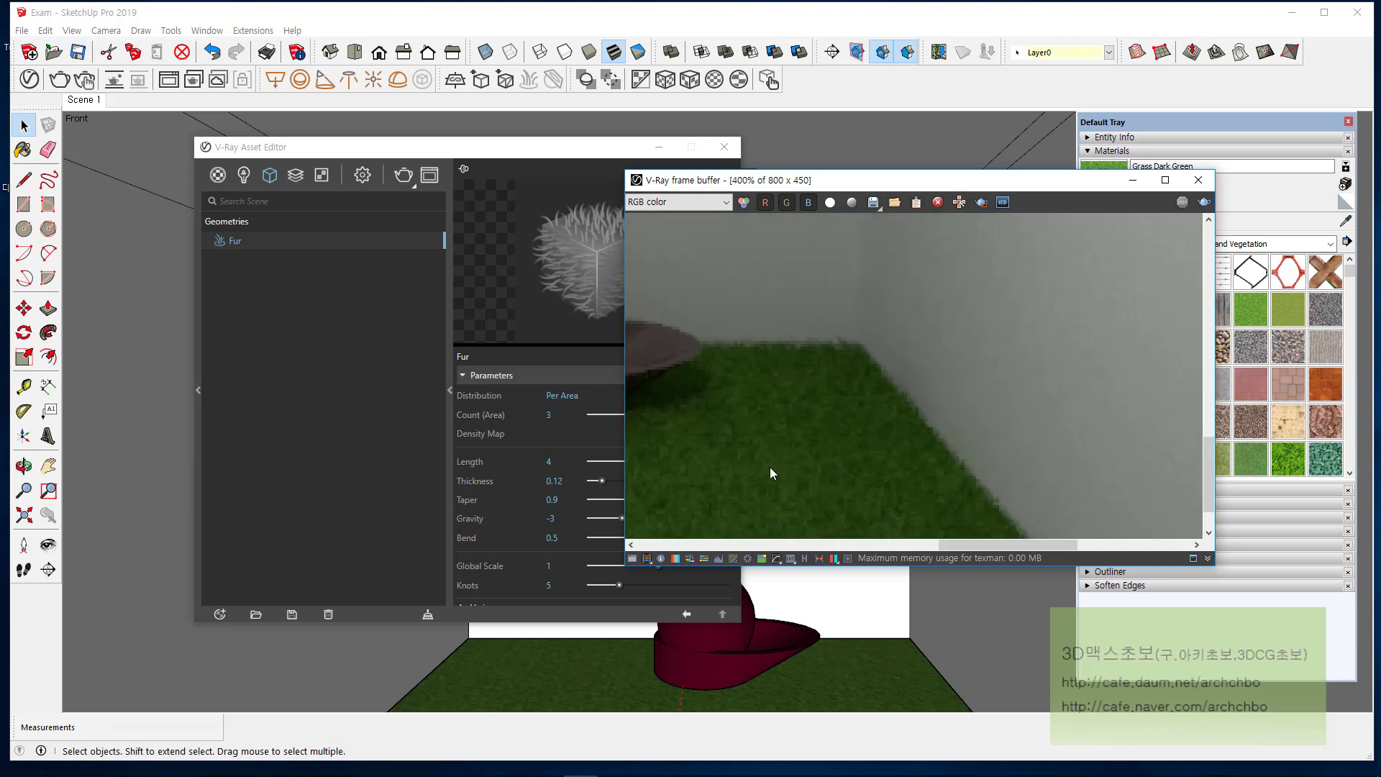
pyautogui.scroll(-1, 781, 462)
pyautogui.scroll(-1, 750, 450)
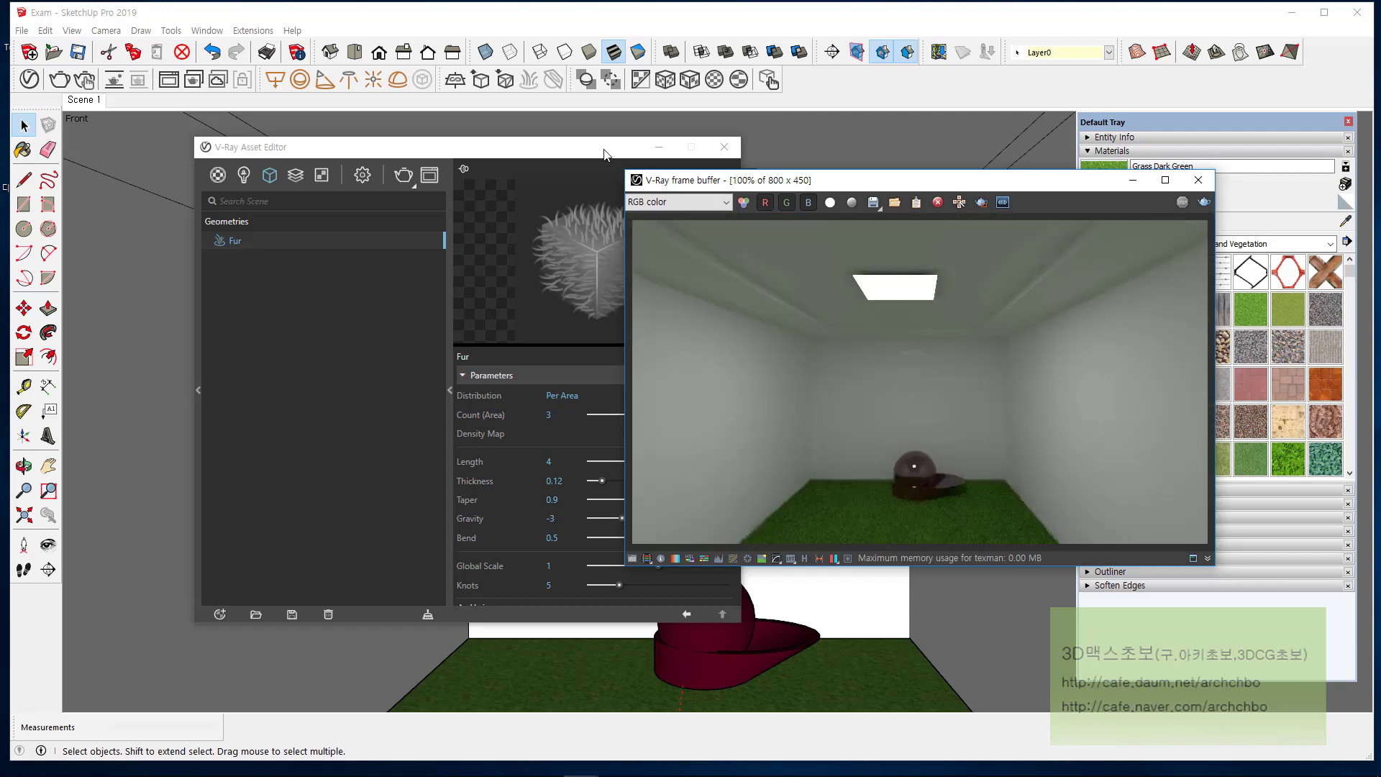
pyautogui.moveTo(606, 149); pyautogui.dragTo(432, 110)
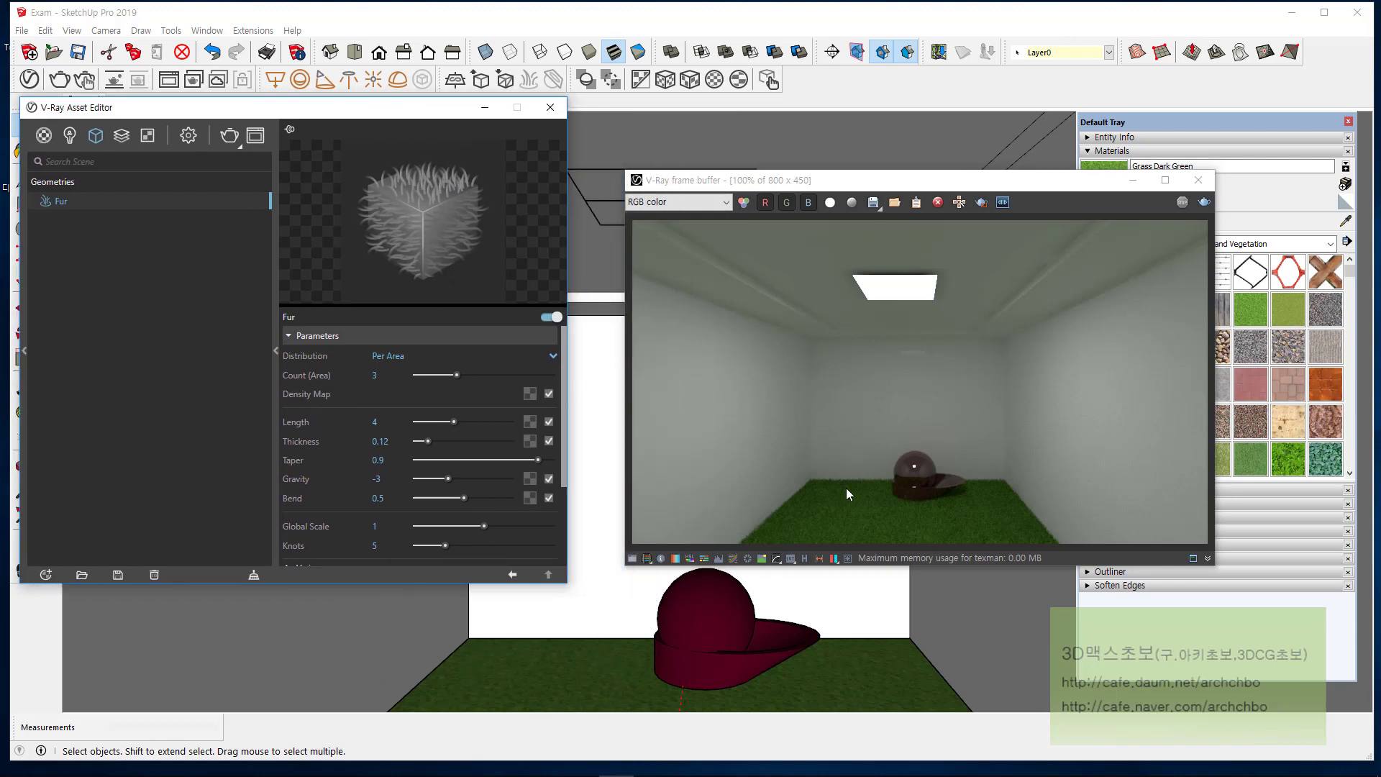
pyautogui.moveTo(583, 771)
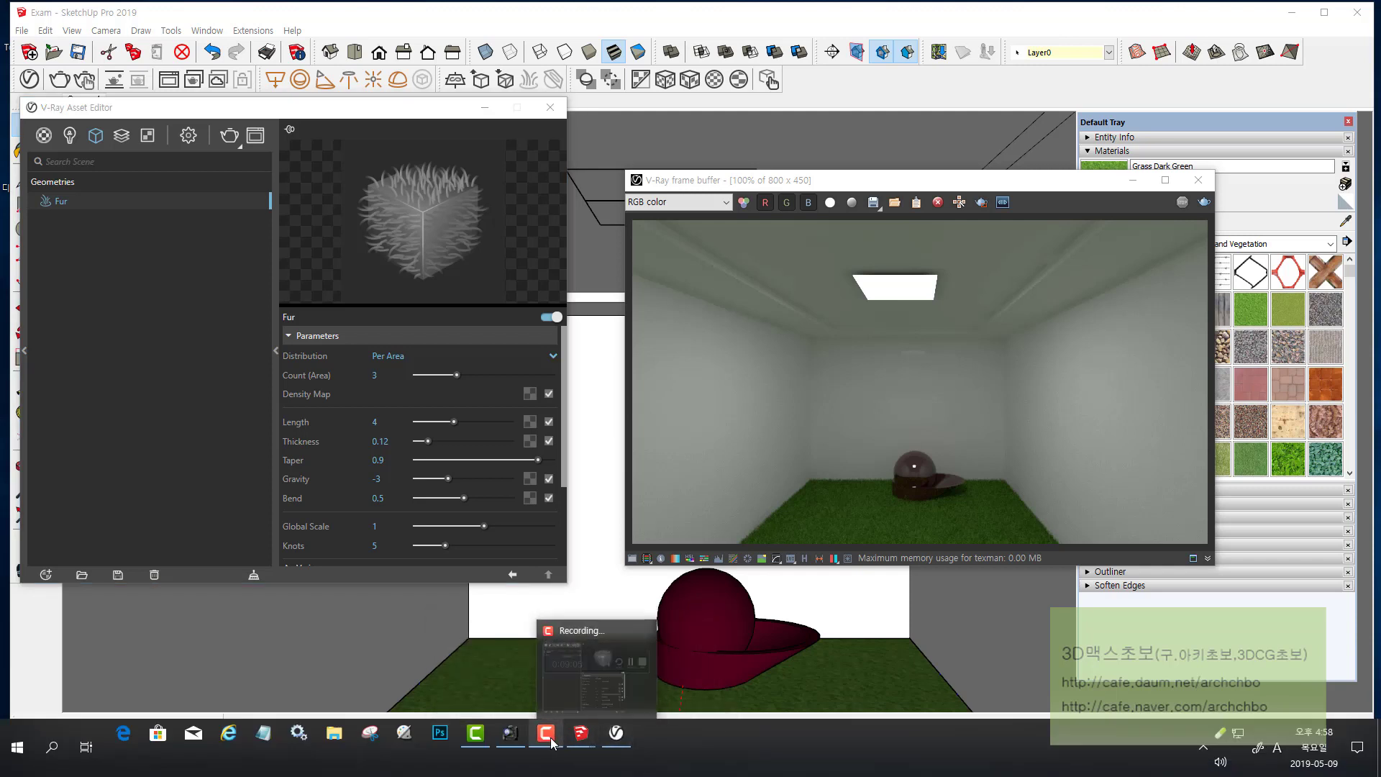
pyautogui.click(510, 733)
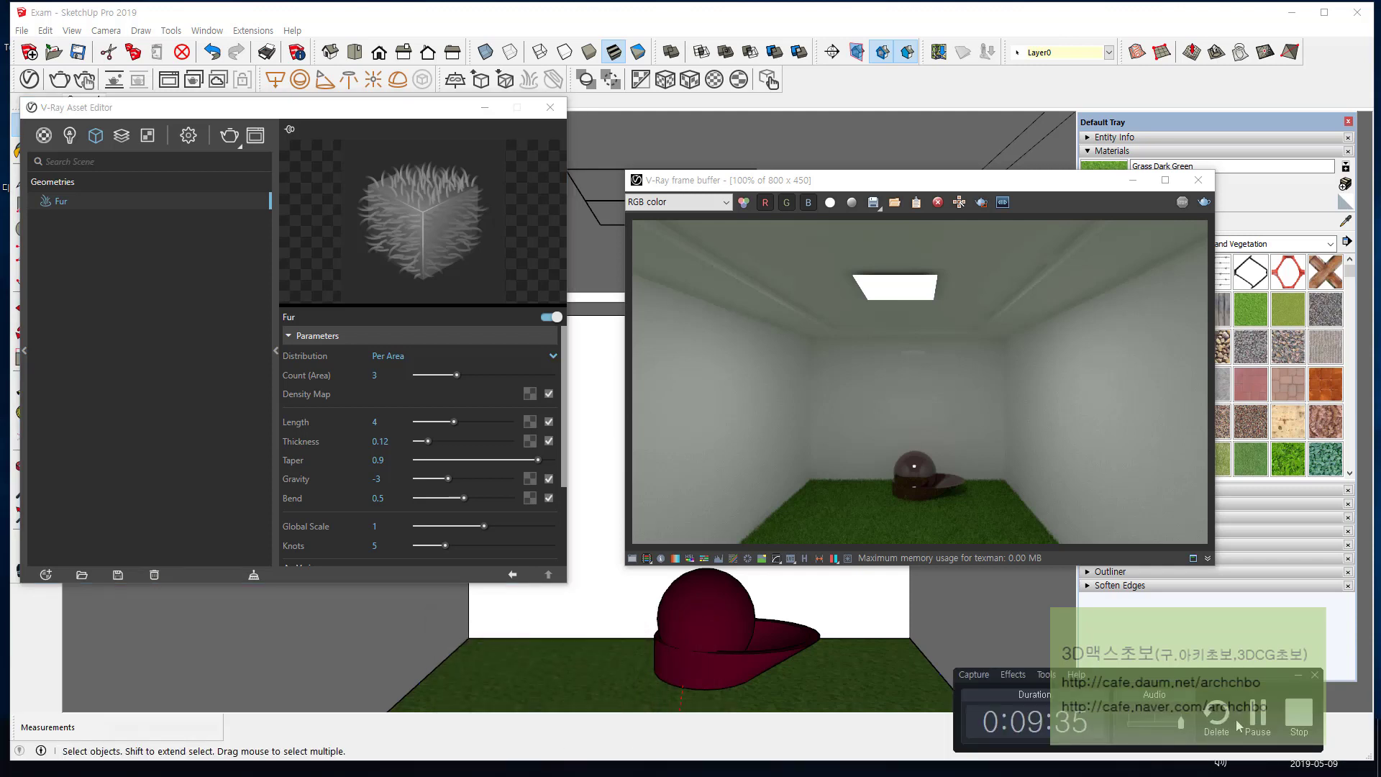
pyautogui.click(1266, 718)
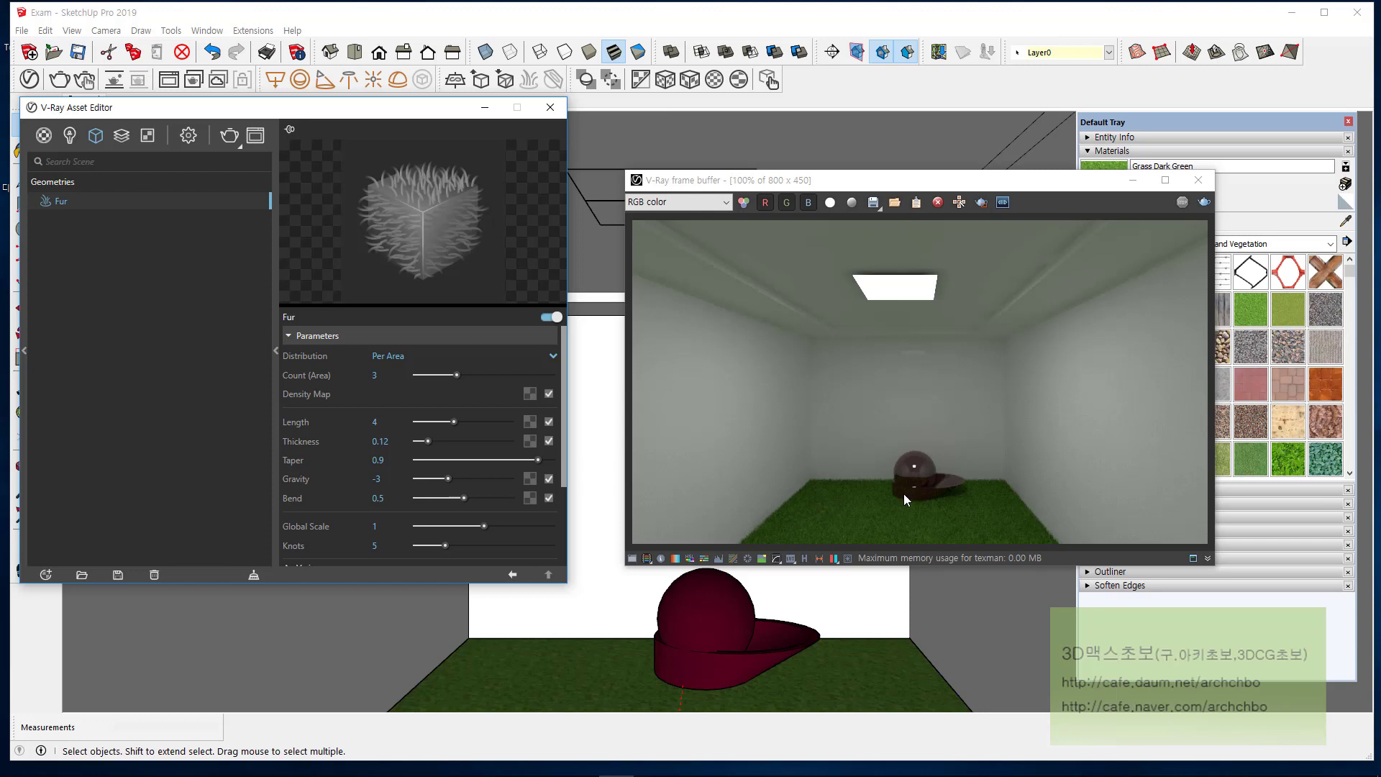
# Step: Inspect the density of the rendered dark-green grass in close-up and at 200% magnification
pyautogui.scroll(4, 824, 519)
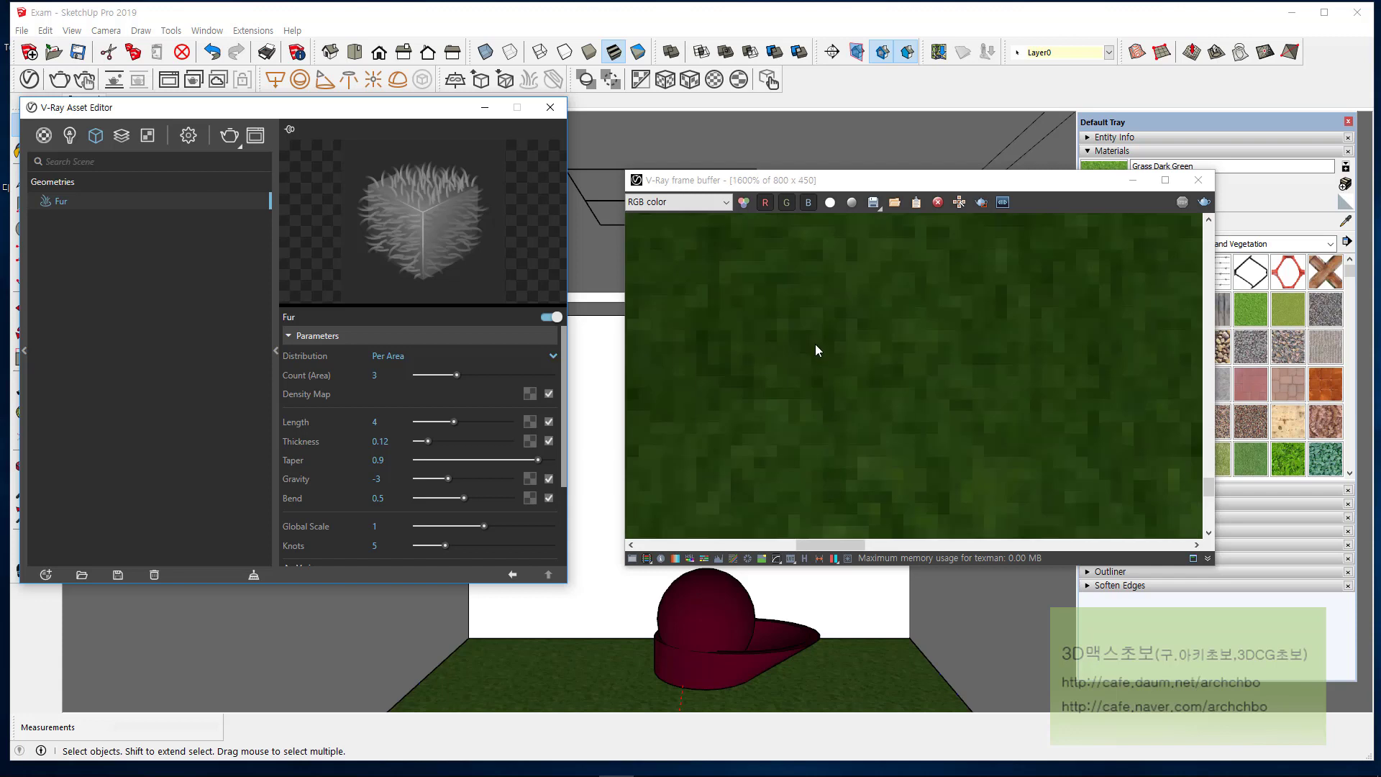
pyautogui.scroll(-2, 814, 344)
pyautogui.click(852, 282)
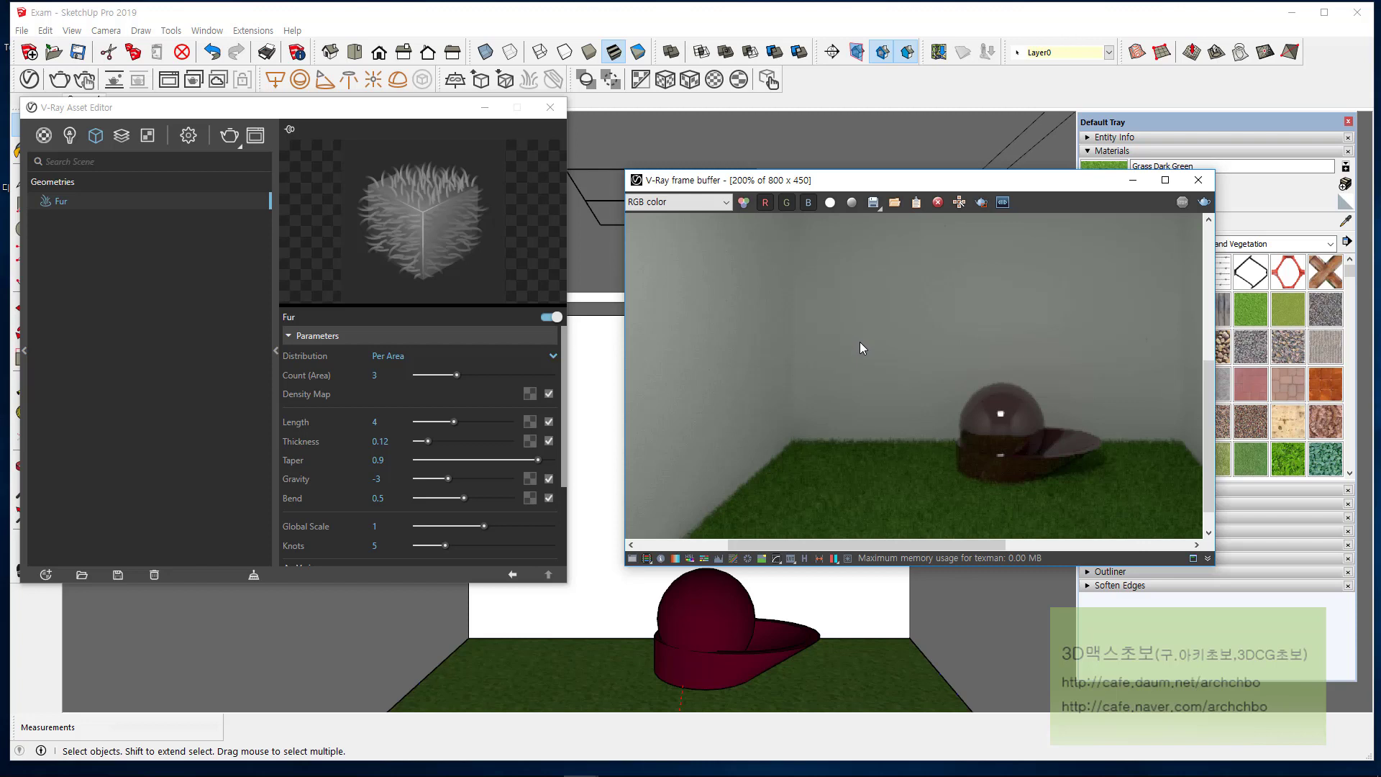
# Step: Switch the fur's Distribution to Per Face with a Count (Face) of 100 and render the scene
pyautogui.click(409, 355)
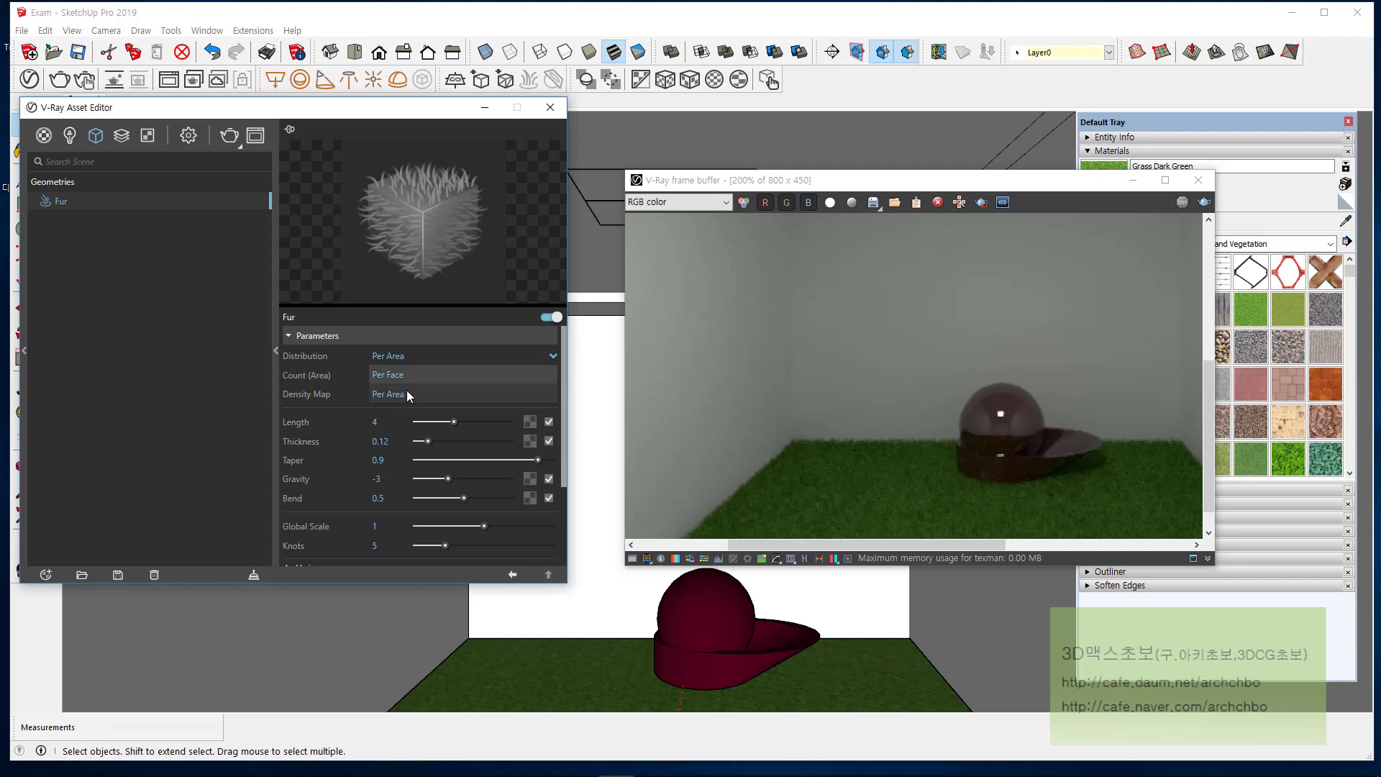
pyautogui.click(420, 375)
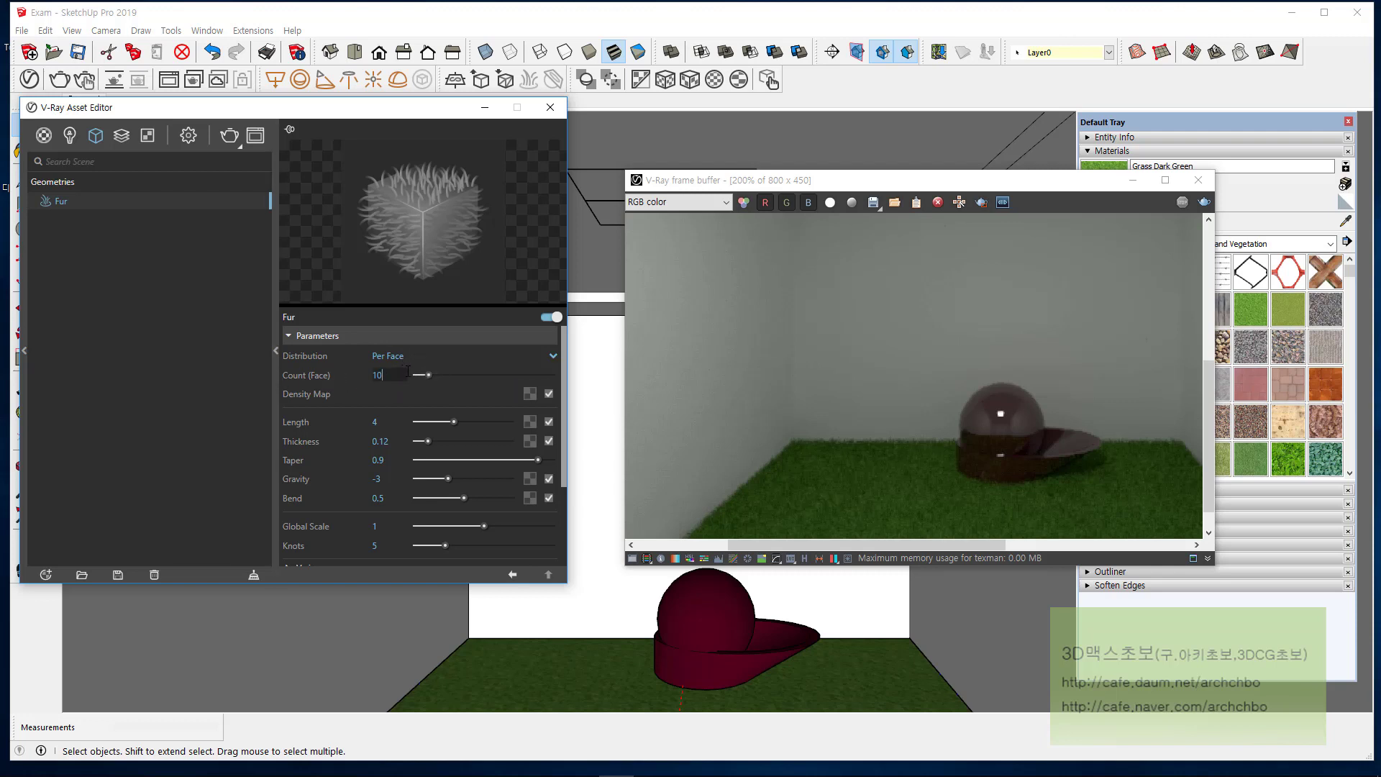
pyautogui.write('0')
pyautogui.press('Return')
pyautogui.click(1203, 203)
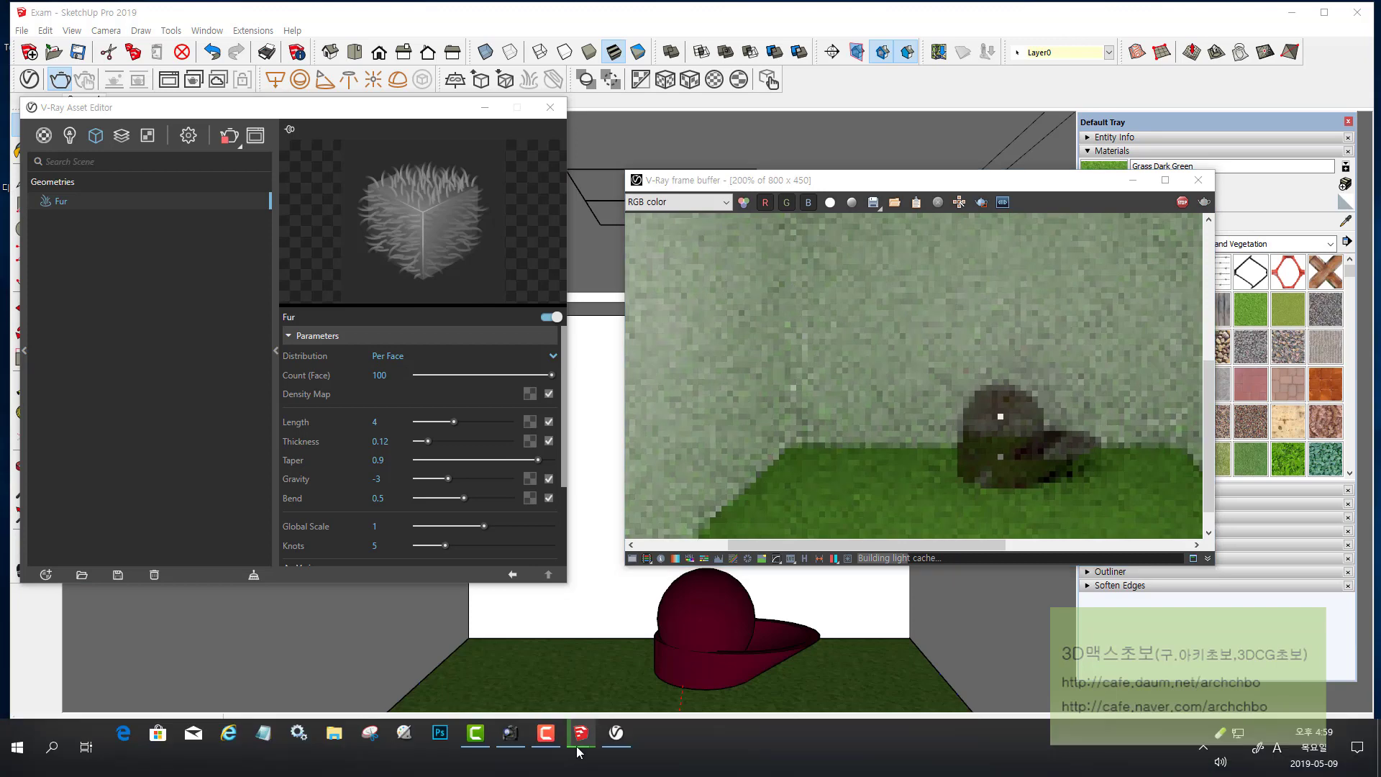
pyautogui.click(548, 765)
pyautogui.click(1257, 712)
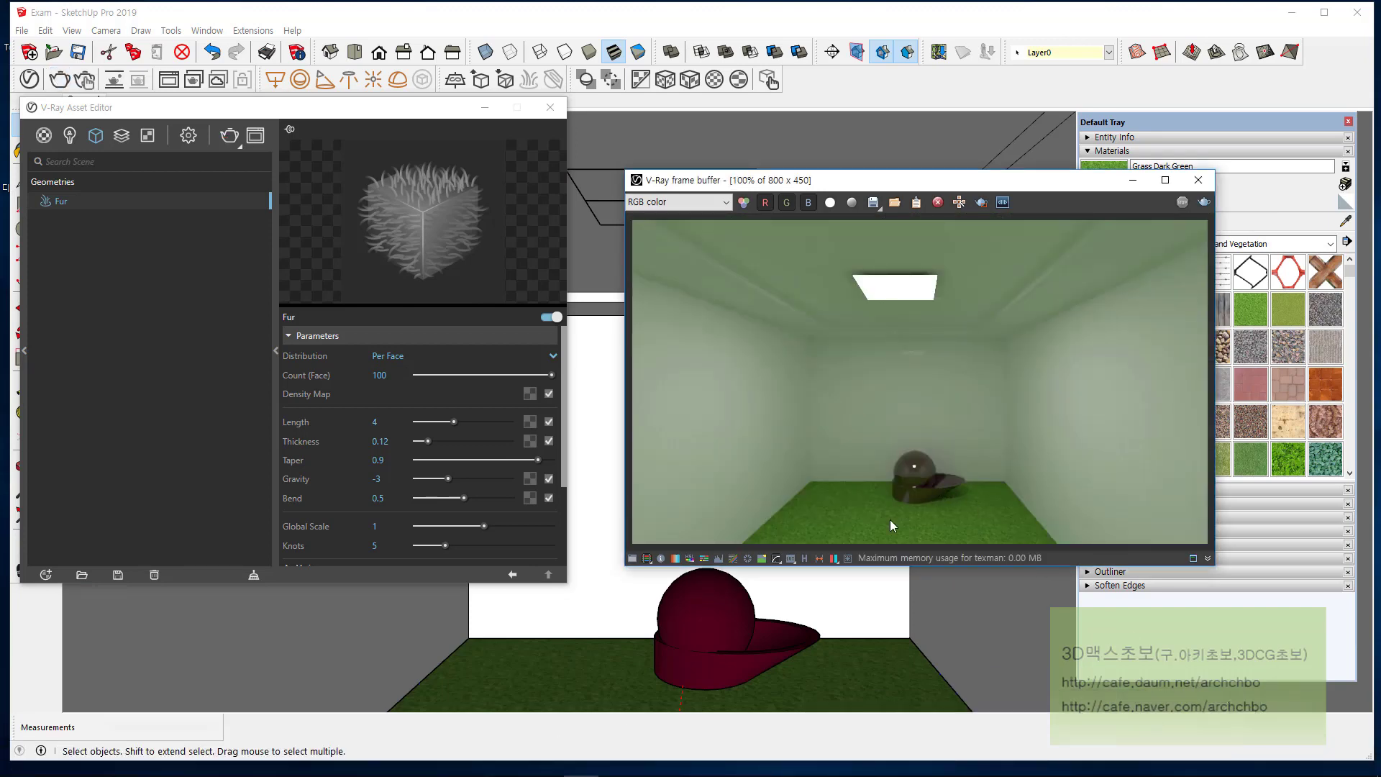
# Step: Examine the Per Face grass render at 100%, 200% and 400%, checking the floor around the ball and along the walls
pyautogui.scroll(2, 889, 521)
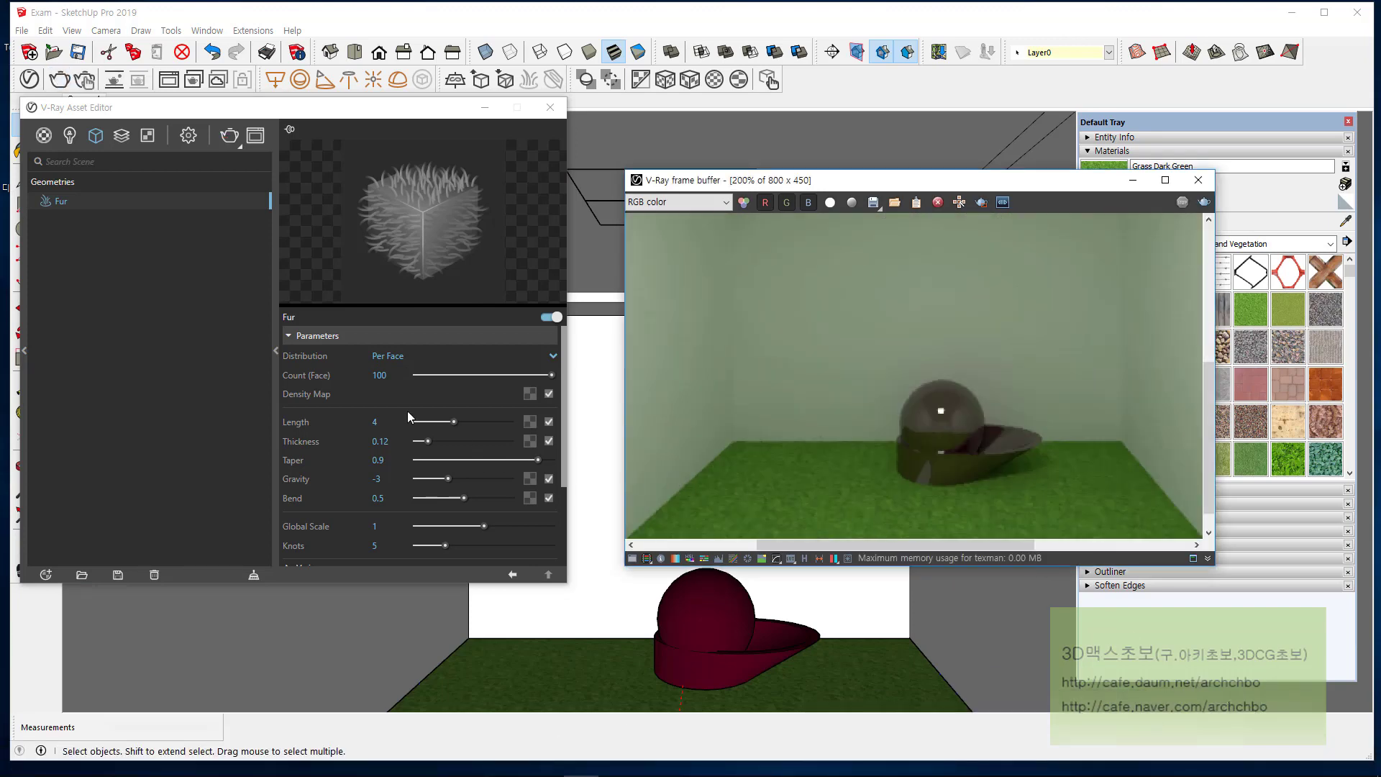
pyautogui.scroll(-1, 800, 463)
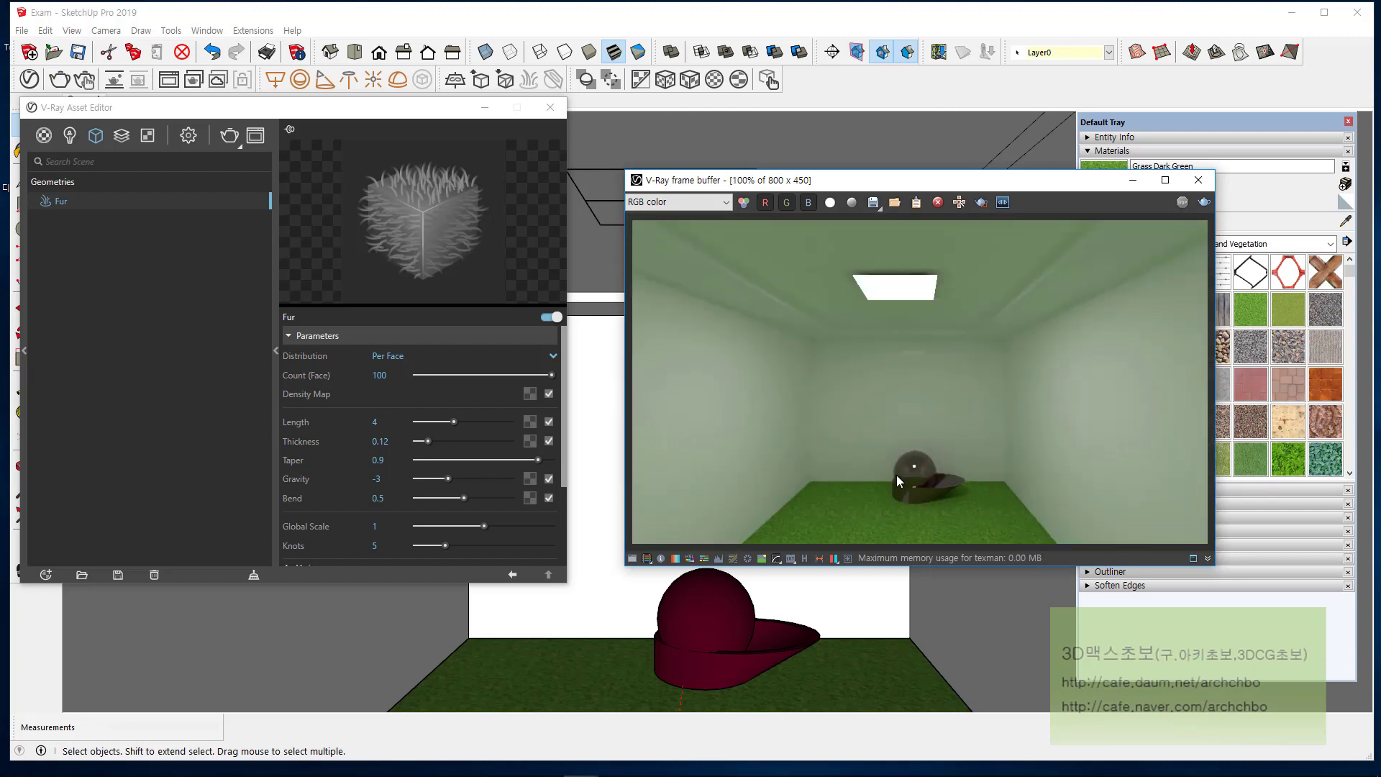
pyautogui.scroll(2, 874, 520)
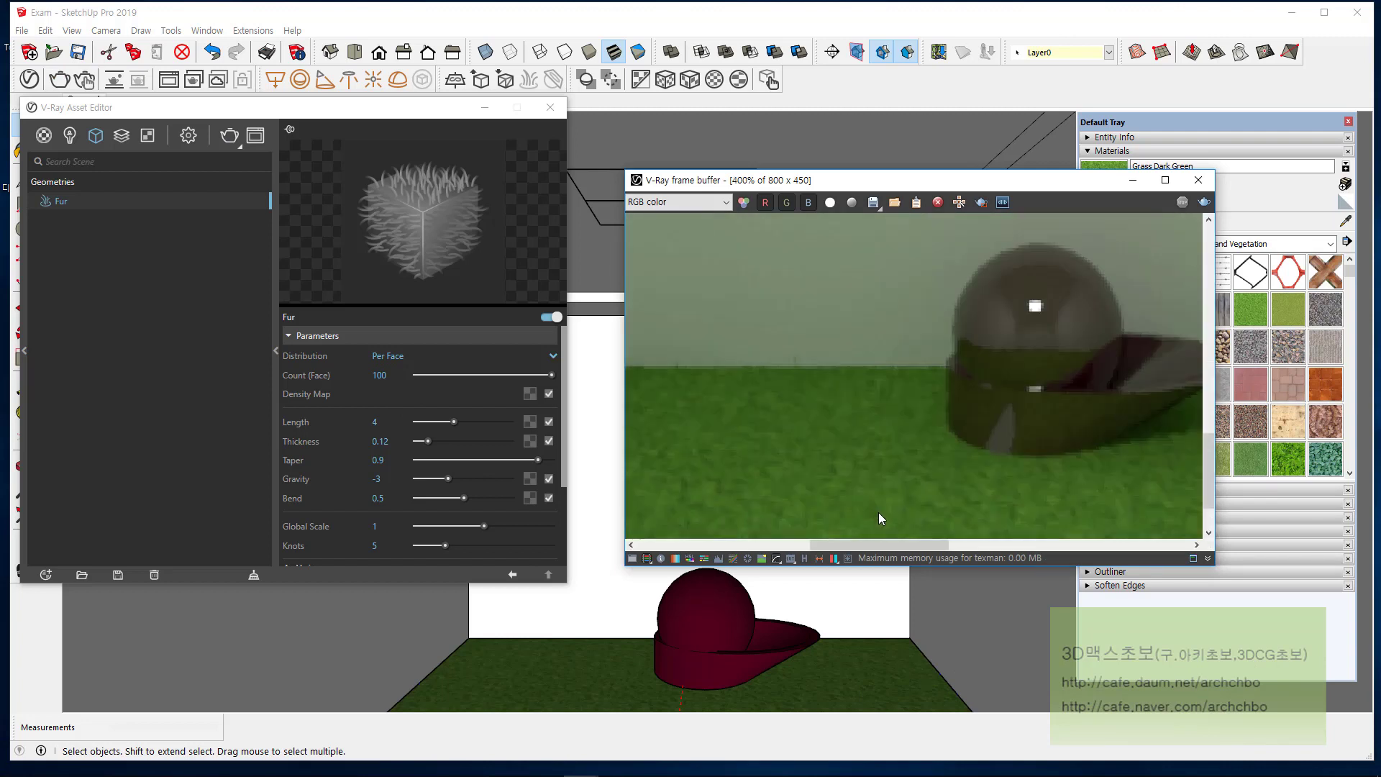
pyautogui.scroll(2, 817, 330)
pyautogui.scroll(-2, 818, 332)
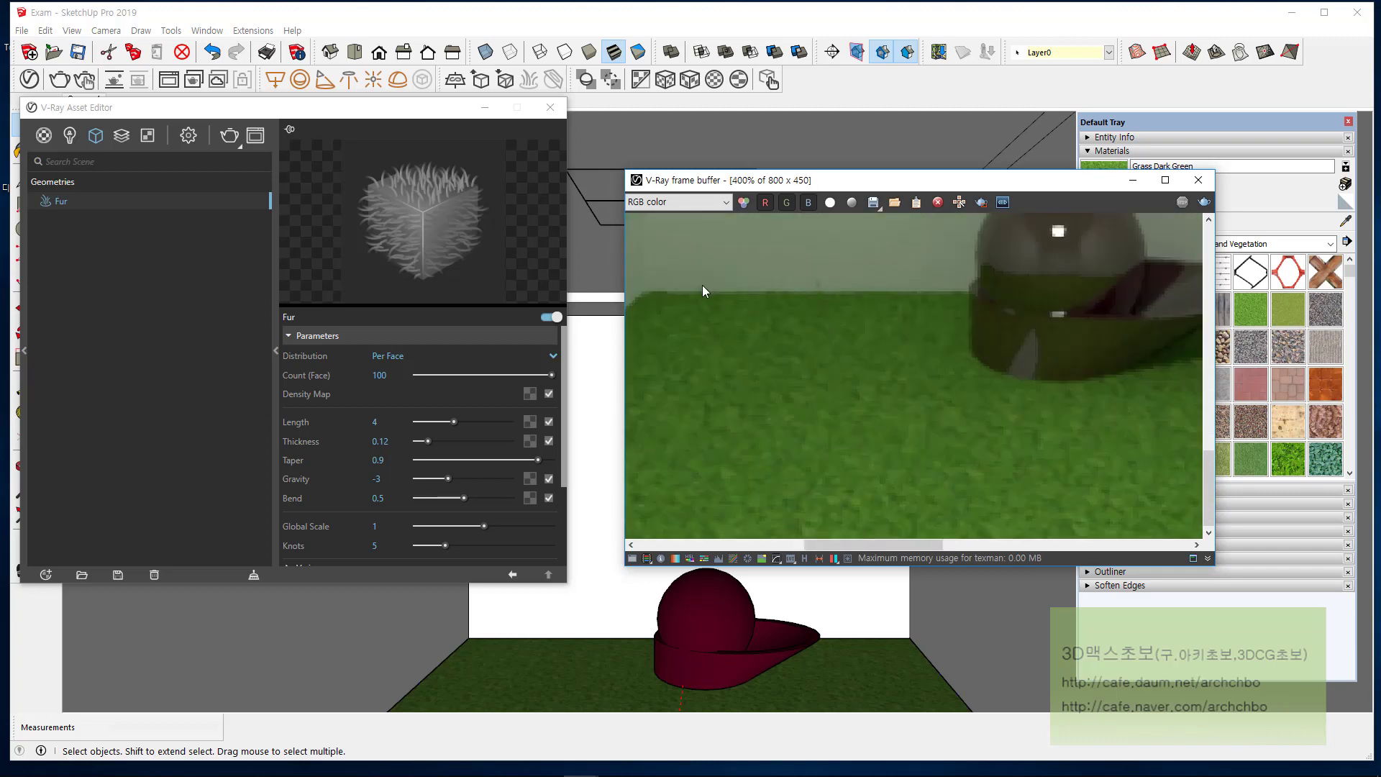
pyautogui.moveTo(992, 314); pyautogui.dragTo(631, 345, button='middle')
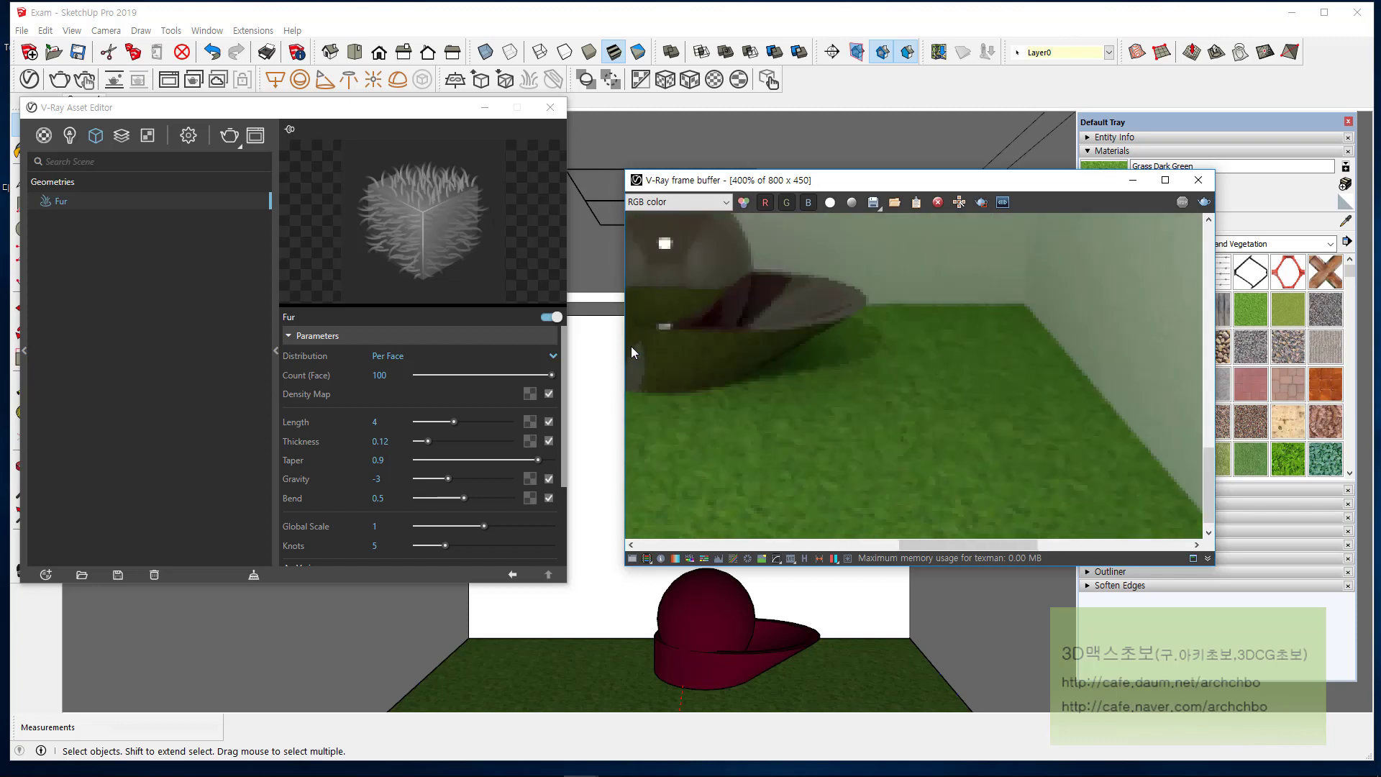
pyautogui.moveTo(1024, 473); pyautogui.dragTo(1158, 328, button='middle')
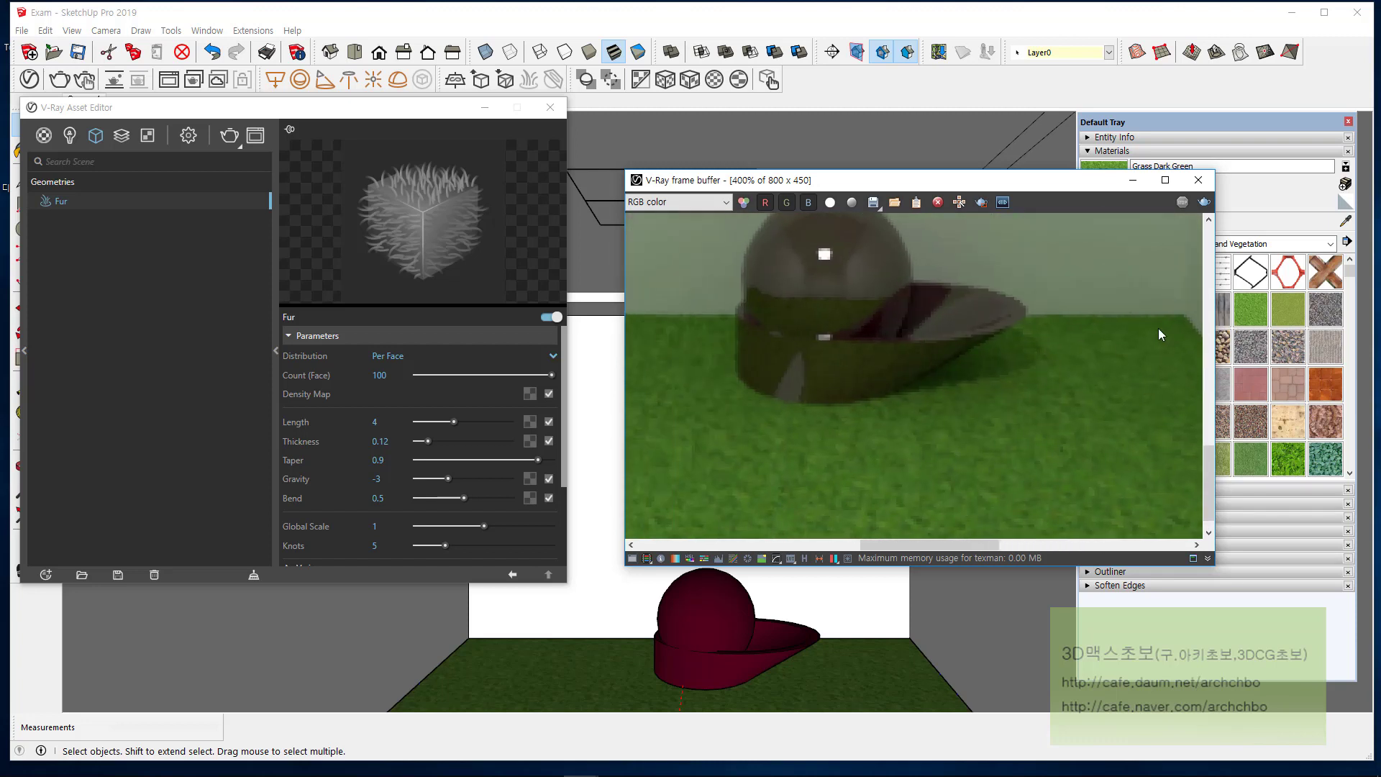
pyautogui.scroll(-1, 1038, 351)
pyautogui.scroll(-1, 800, 428)
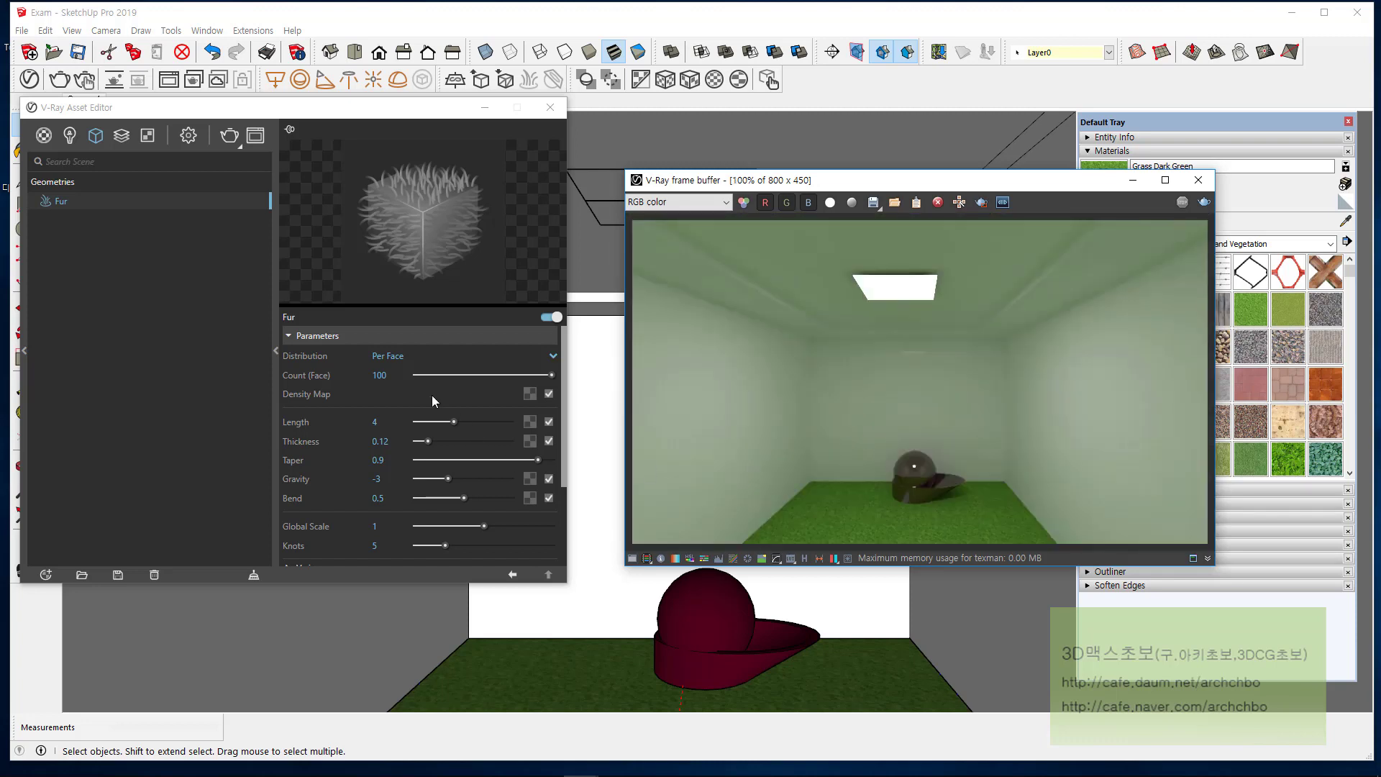
# Step: Return the fur's Distribution to Per Area and set its Count (Area) to 2
pyautogui.moveTo(404, 375); pyautogui.dragTo(334, 373)
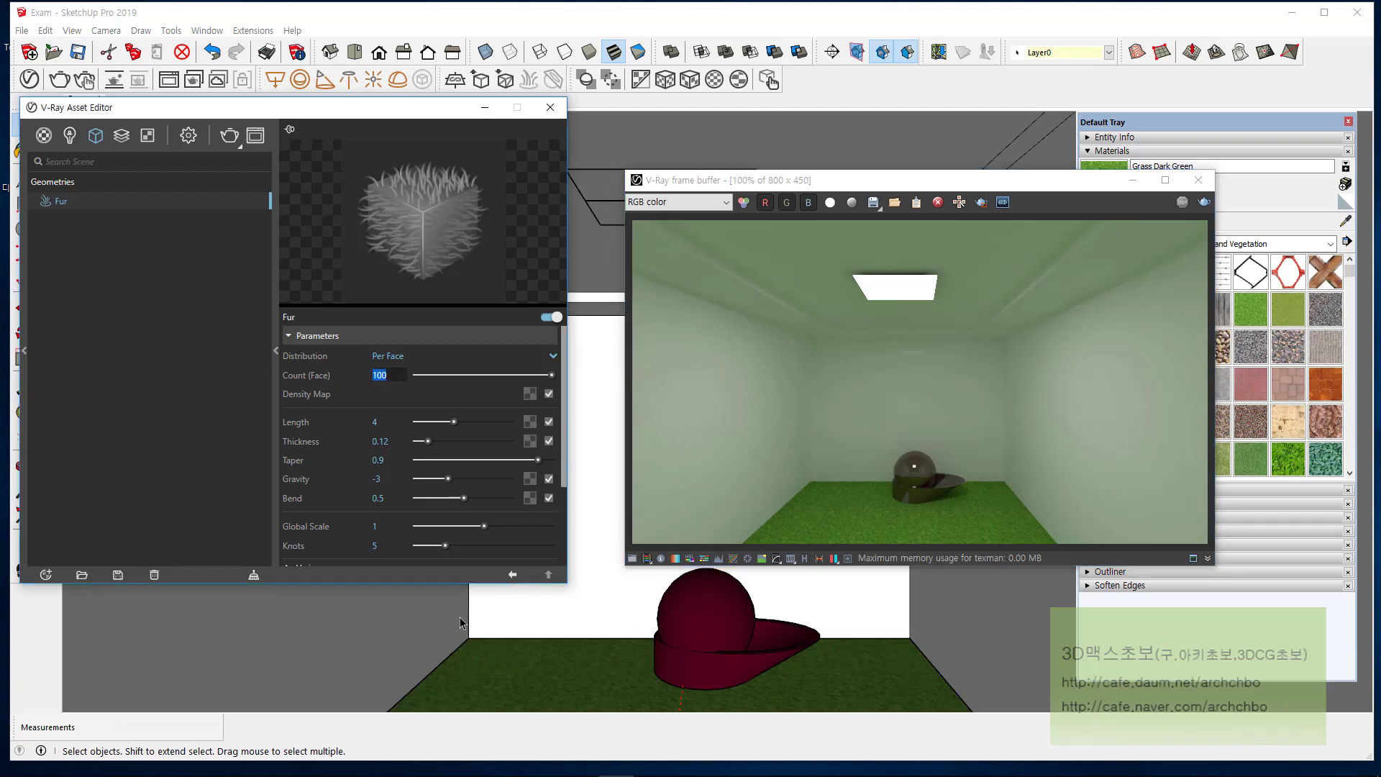
pyautogui.click(396, 356)
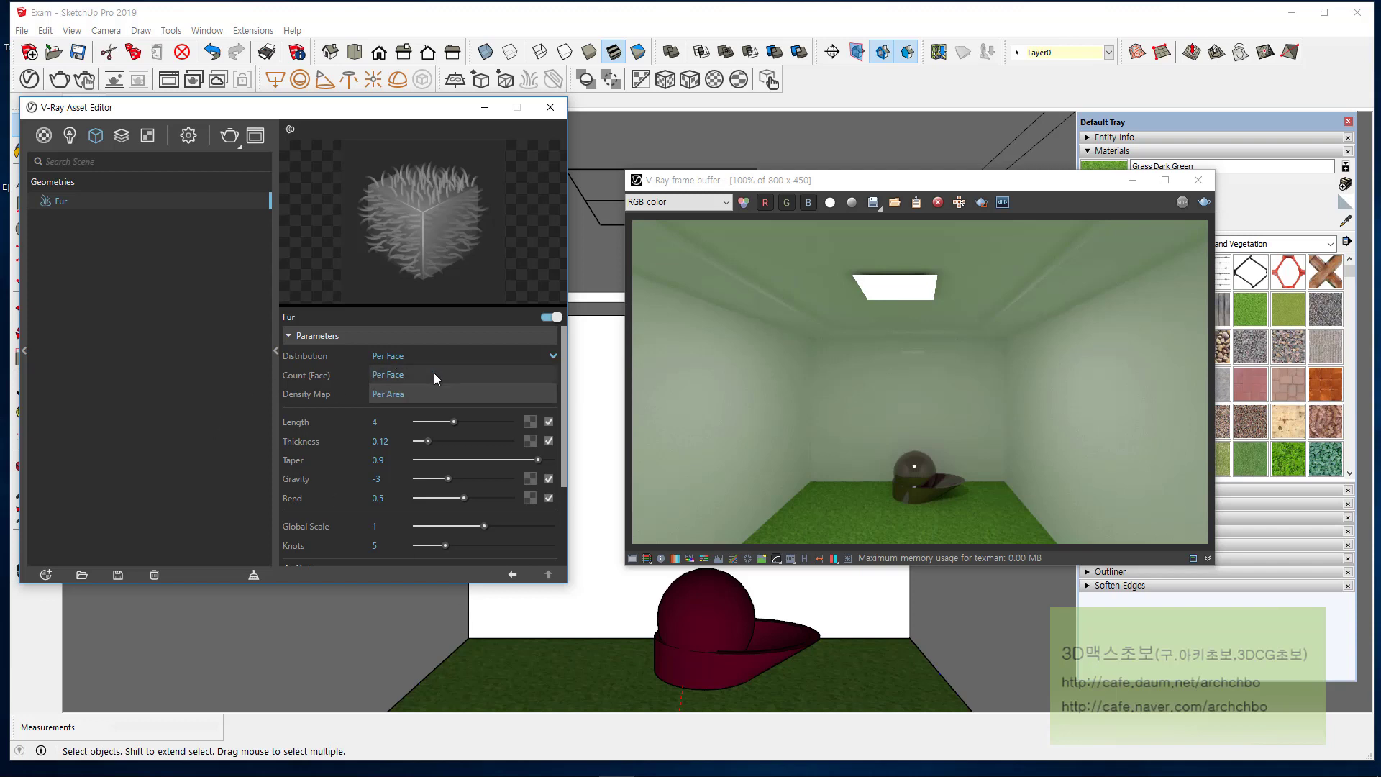
pyautogui.click(406, 394)
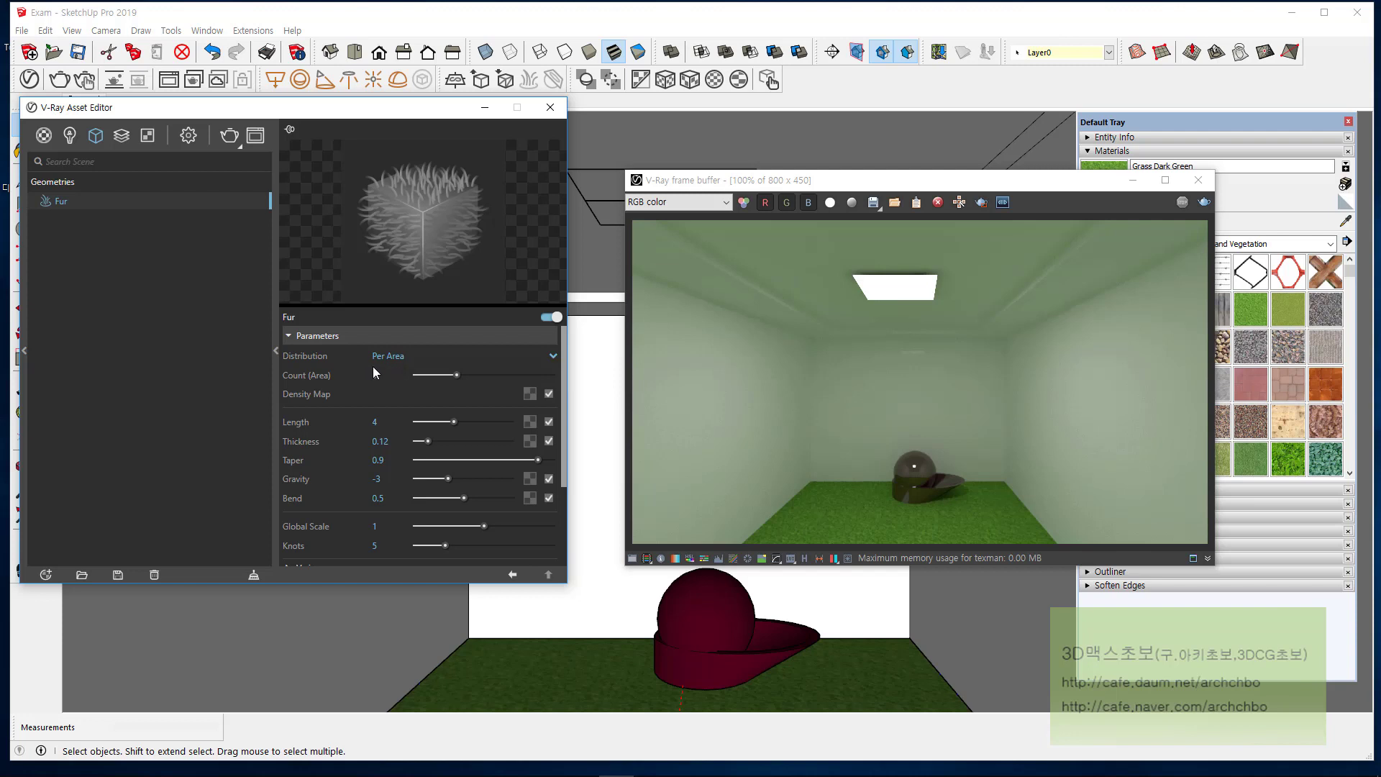
pyautogui.doubleClick(392, 375)
pyautogui.write('2')
pyautogui.press('Return')
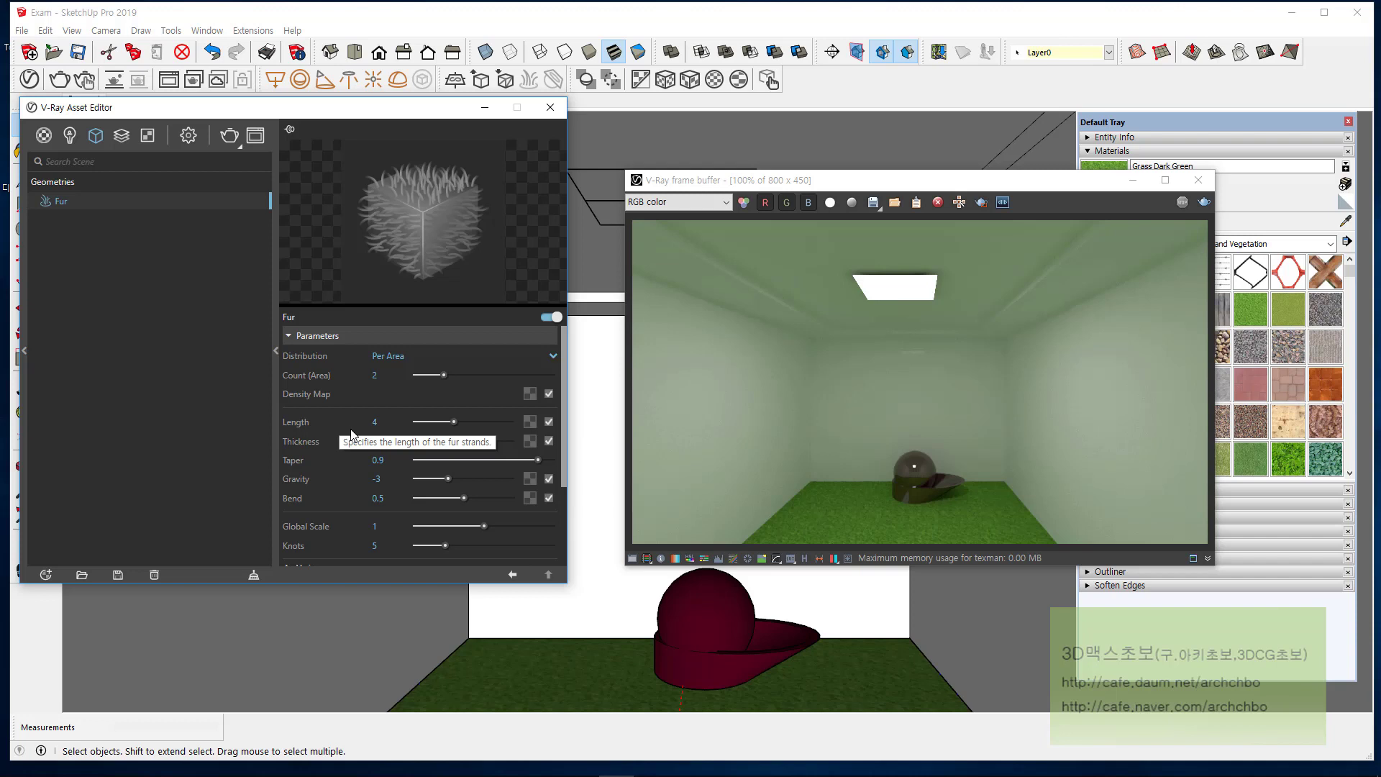
# Step: Load the Reflect_Exam01 image from the C-Exam Object folder as the fur's Density Map bitmap and render the scene
pyautogui.click(531, 395)
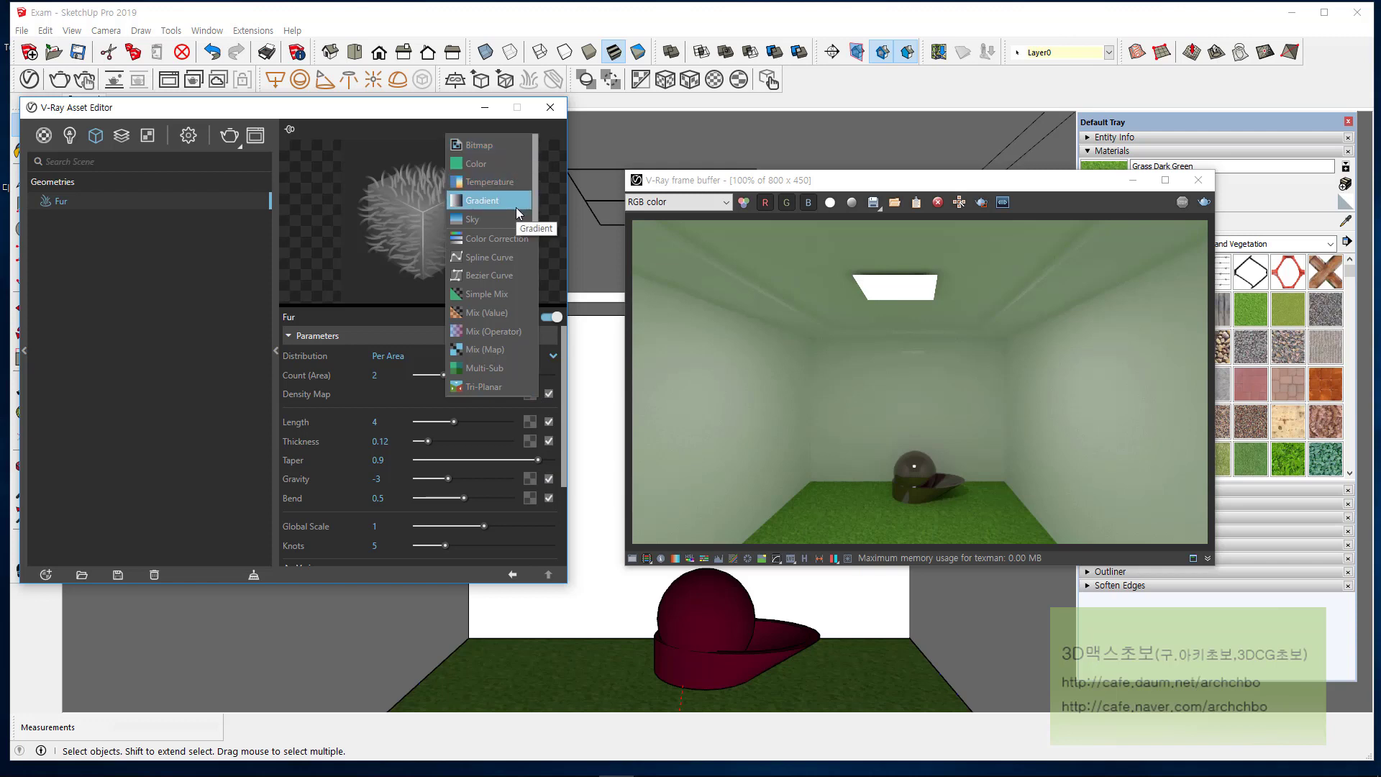
pyautogui.click(505, 147)
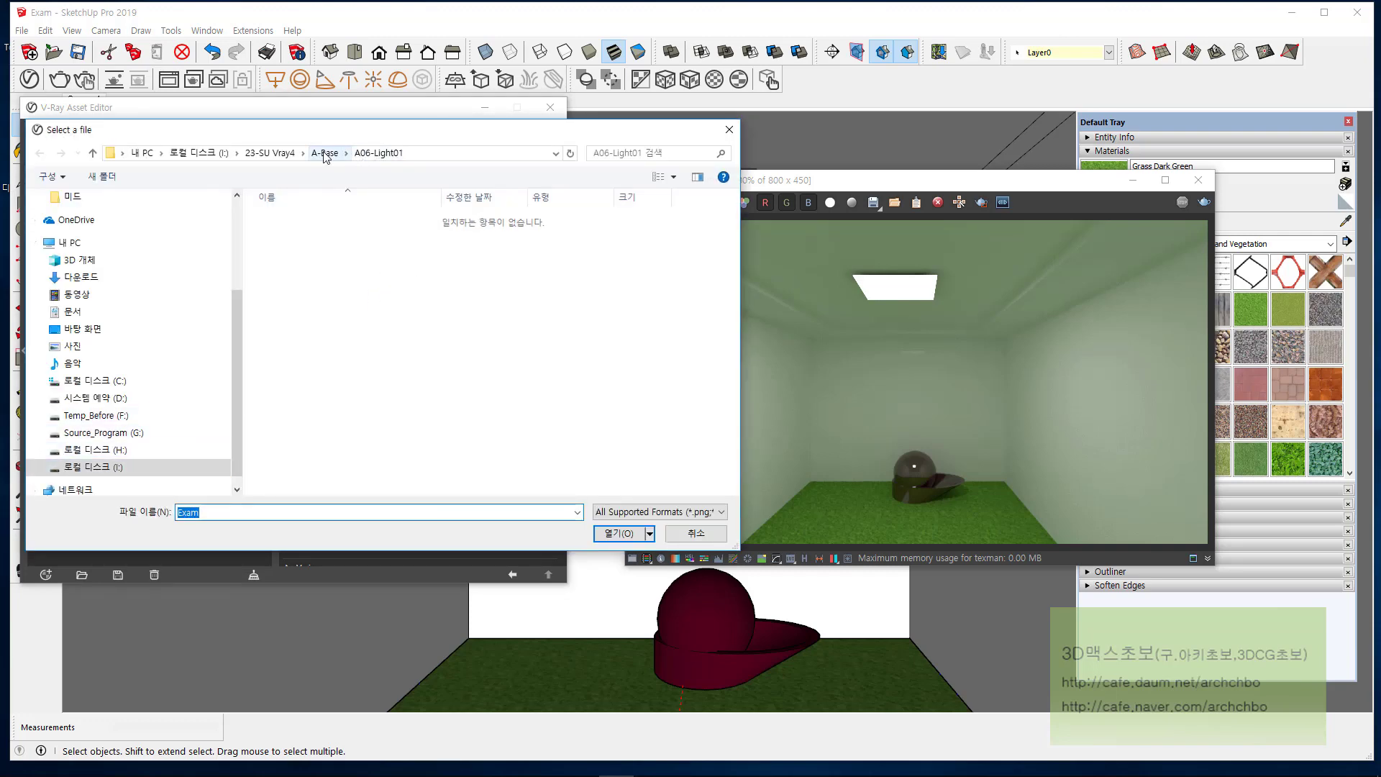
pyautogui.click(270, 153)
pyautogui.doubleClick(306, 251)
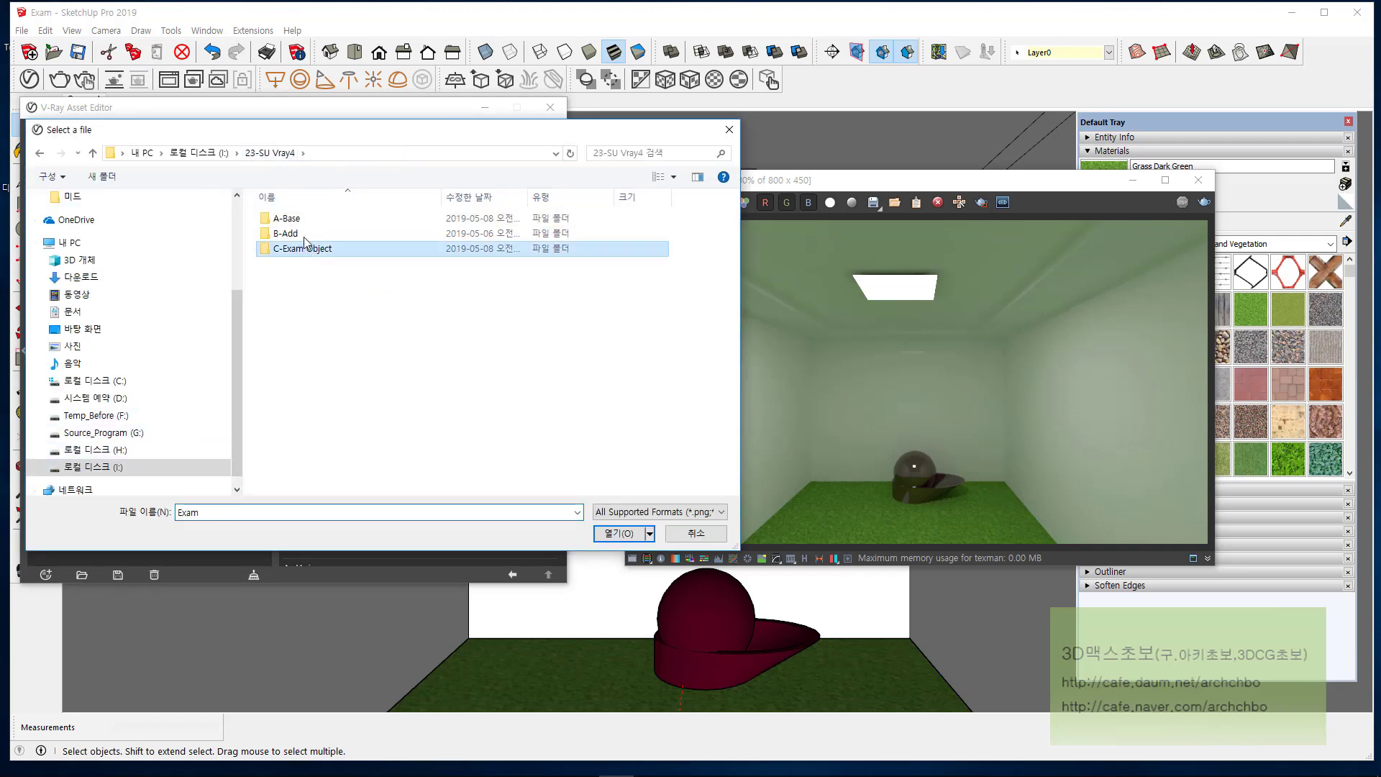
pyautogui.click(469, 350)
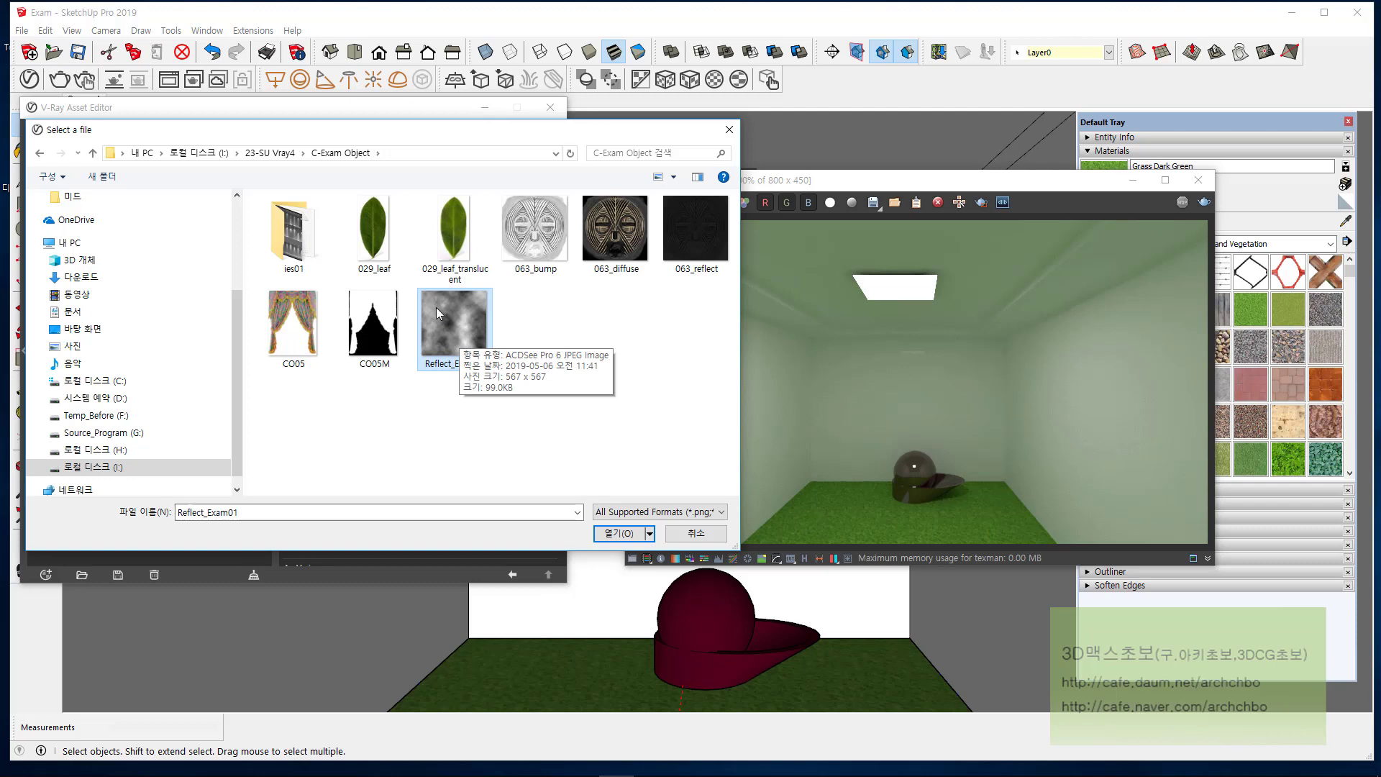
pyautogui.click(619, 533)
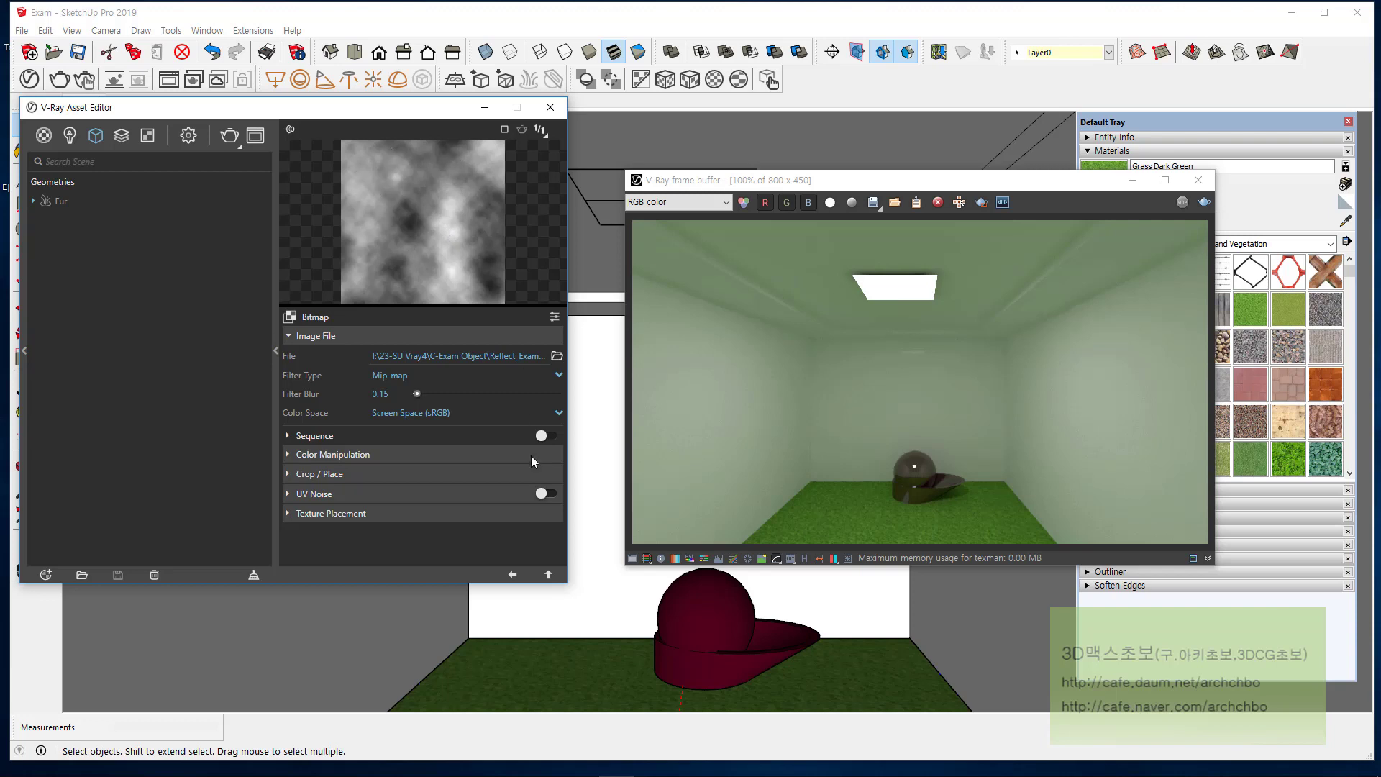
pyautogui.click(549, 576)
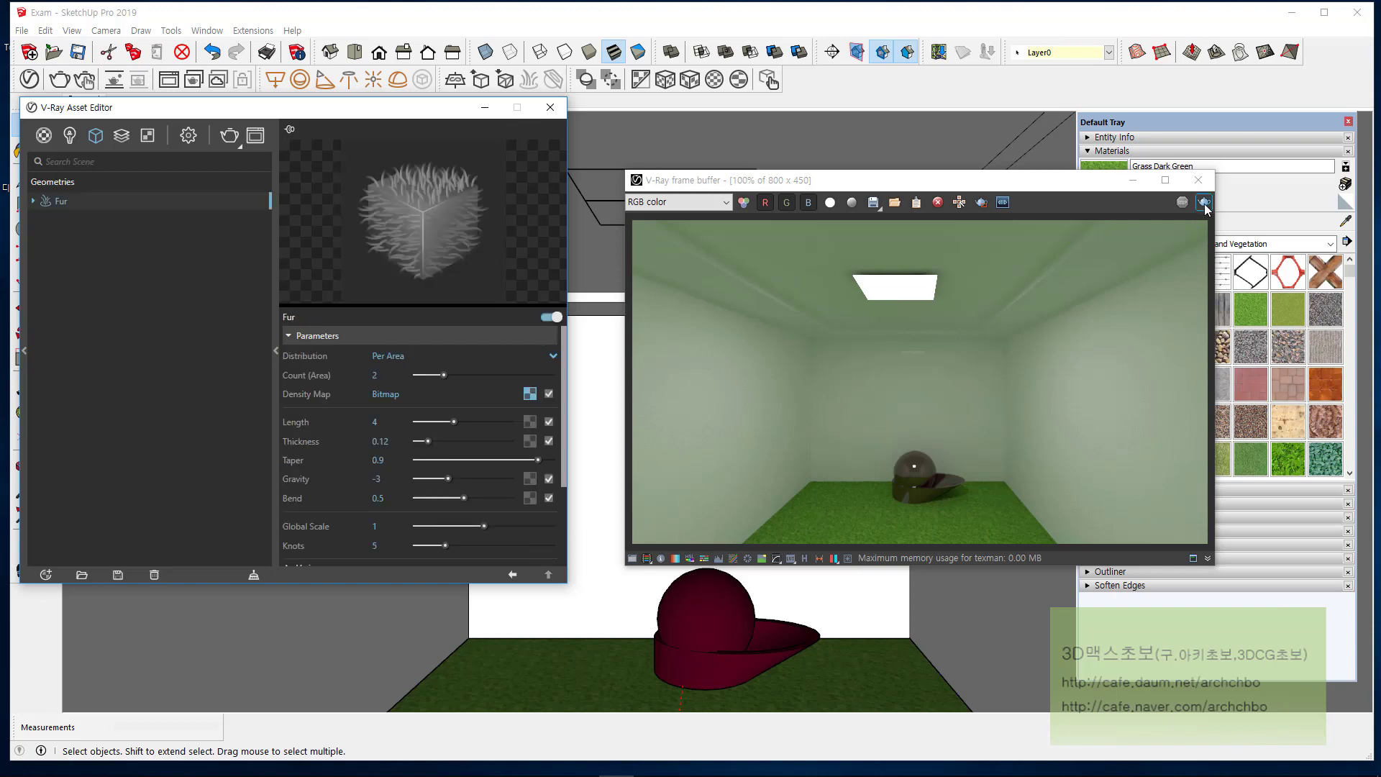
pyautogui.moveTo(592, 741)
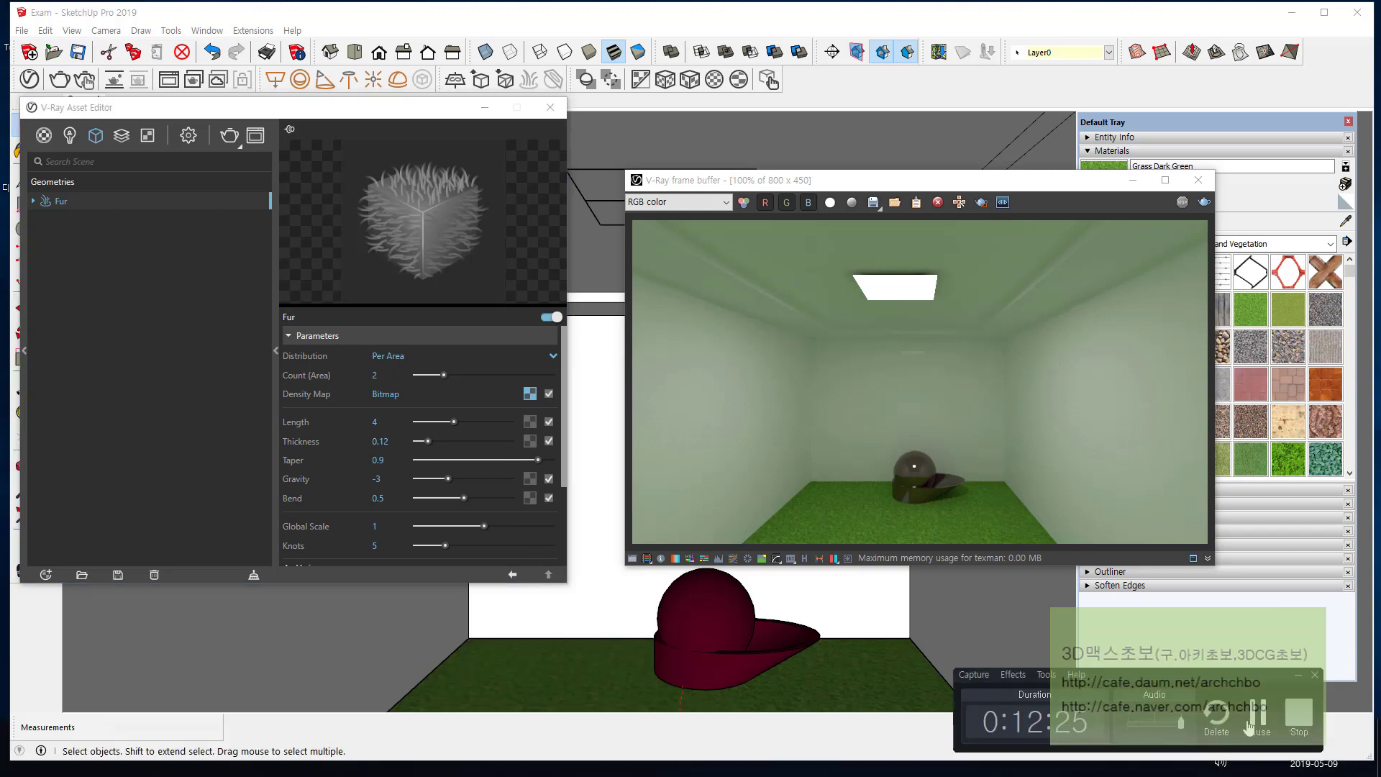
pyautogui.click(1249, 728)
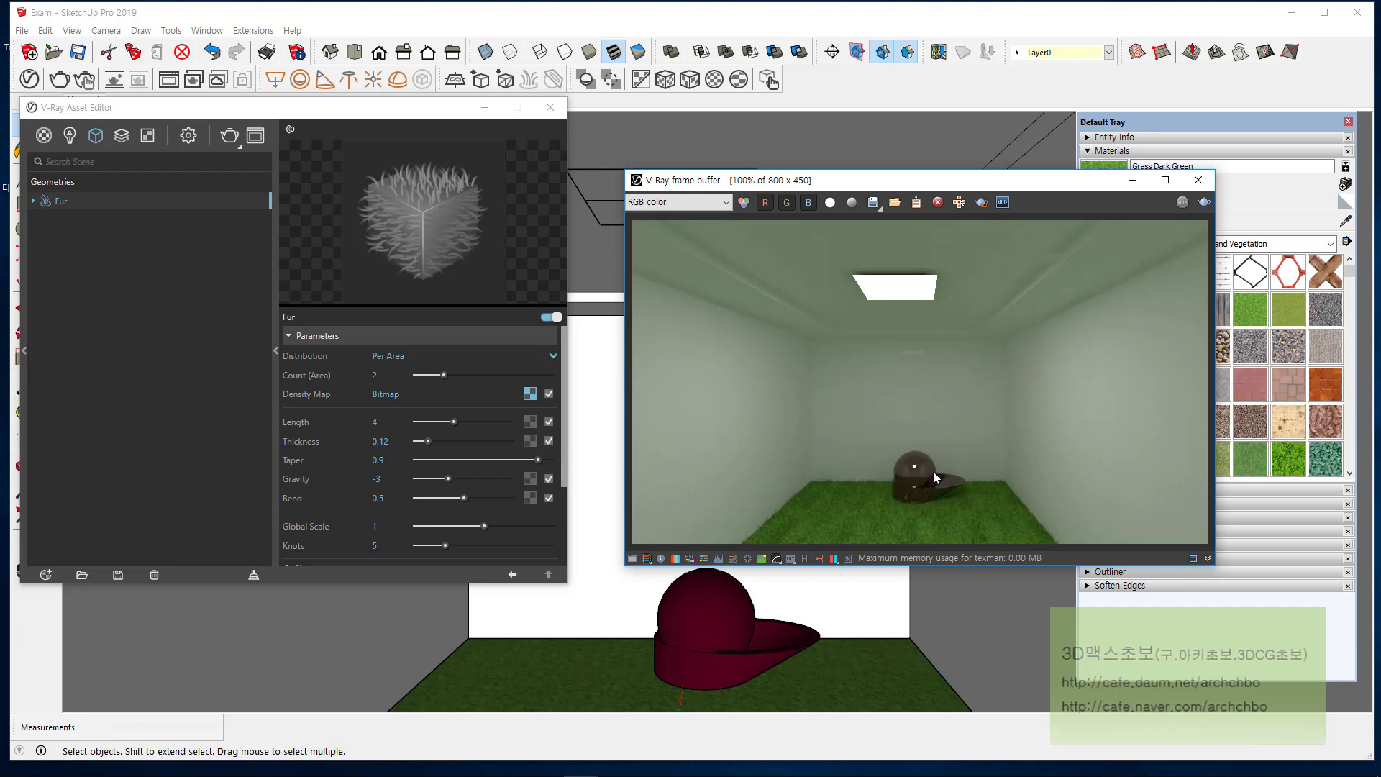
# Step: Check the density-mapped grass render up close, clear the bitmap from the fur's Density Map, and set the fur's Length to 10
pyautogui.scroll(1, 978, 525)
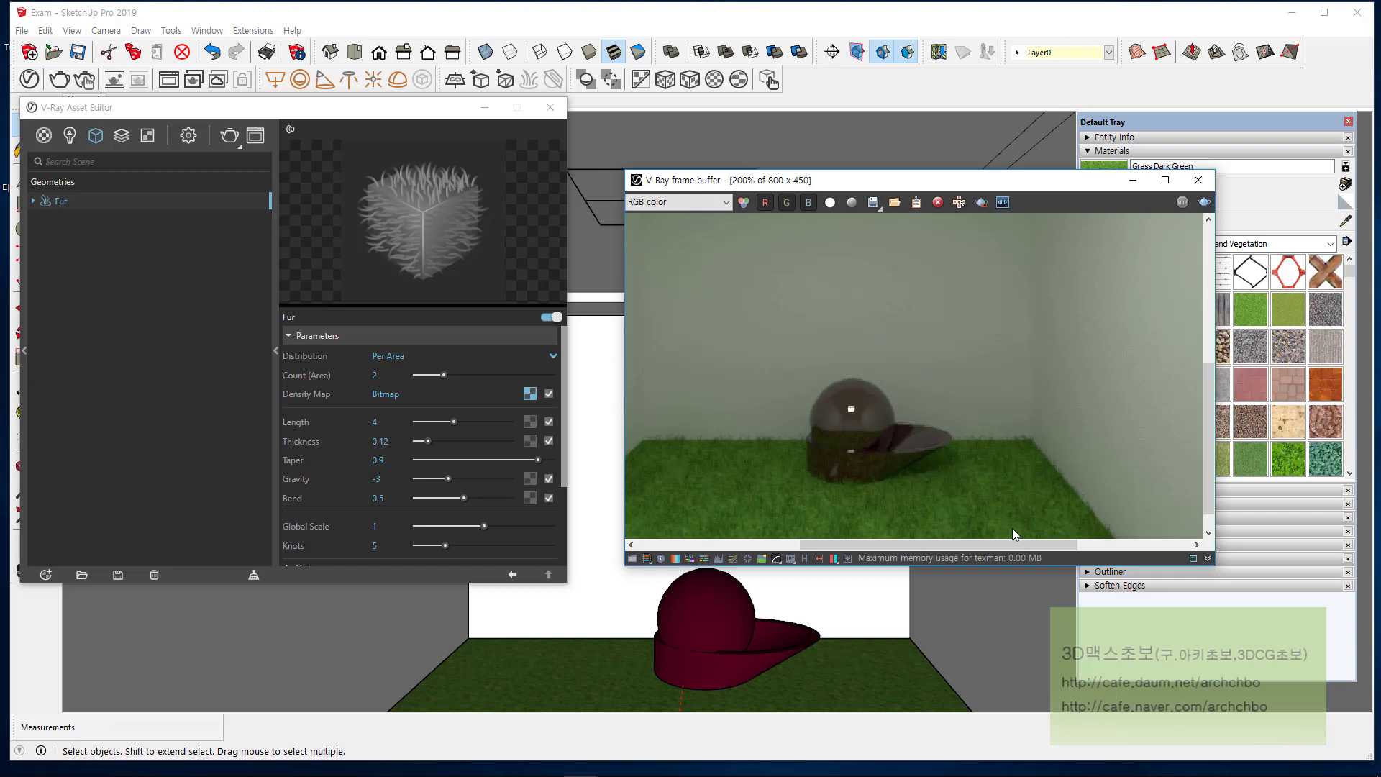
pyautogui.scroll(1, 1012, 528)
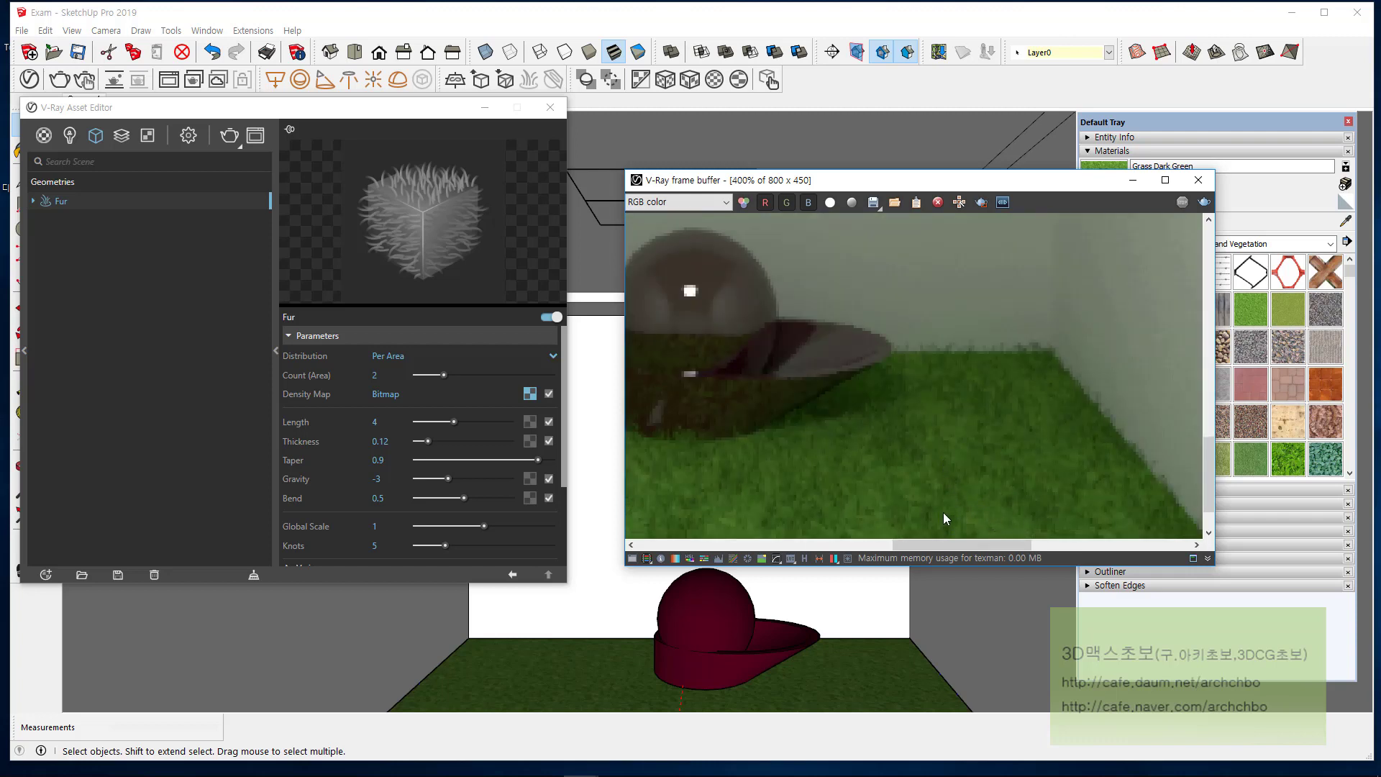
pyautogui.scroll(-2, 943, 487)
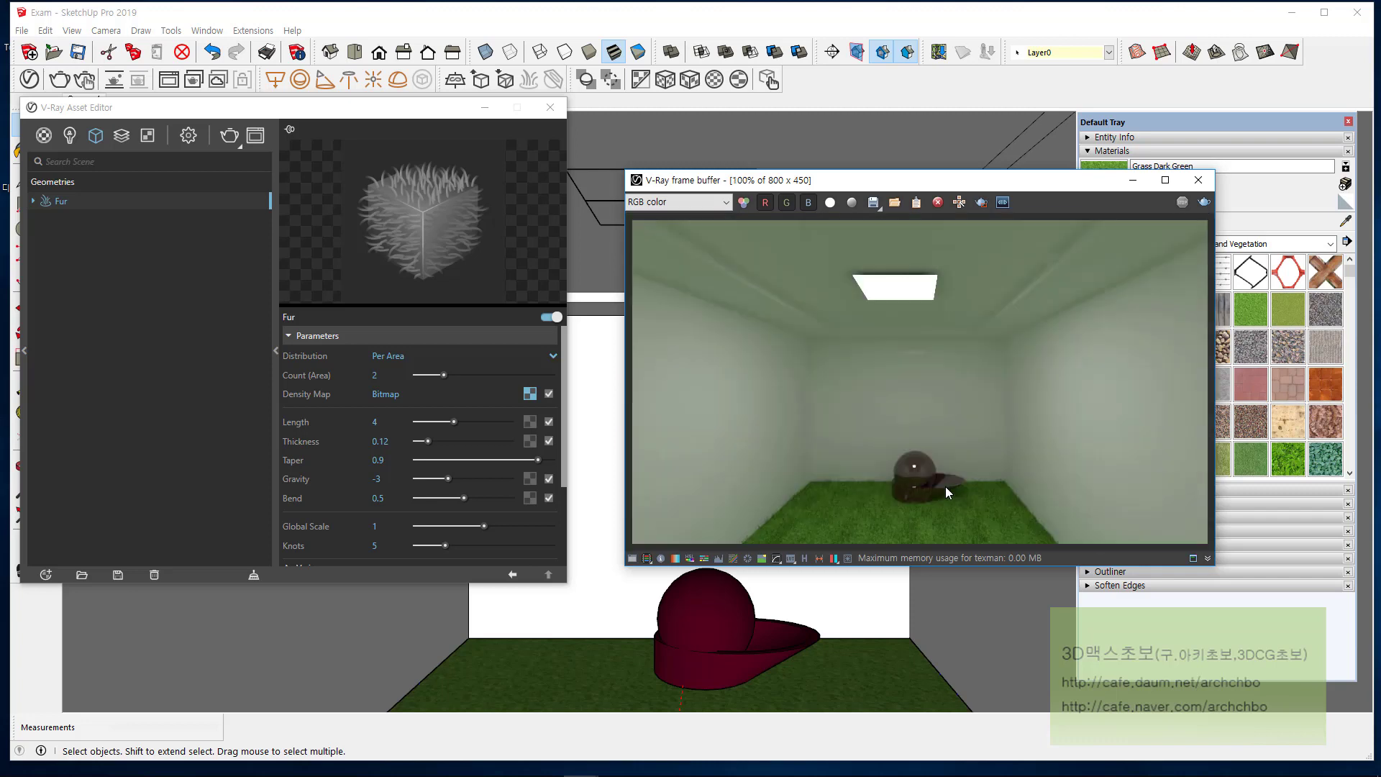
pyautogui.scroll(1, 922, 508)
pyautogui.scroll(-1, 929, 507)
pyautogui.rightClick(530, 394)
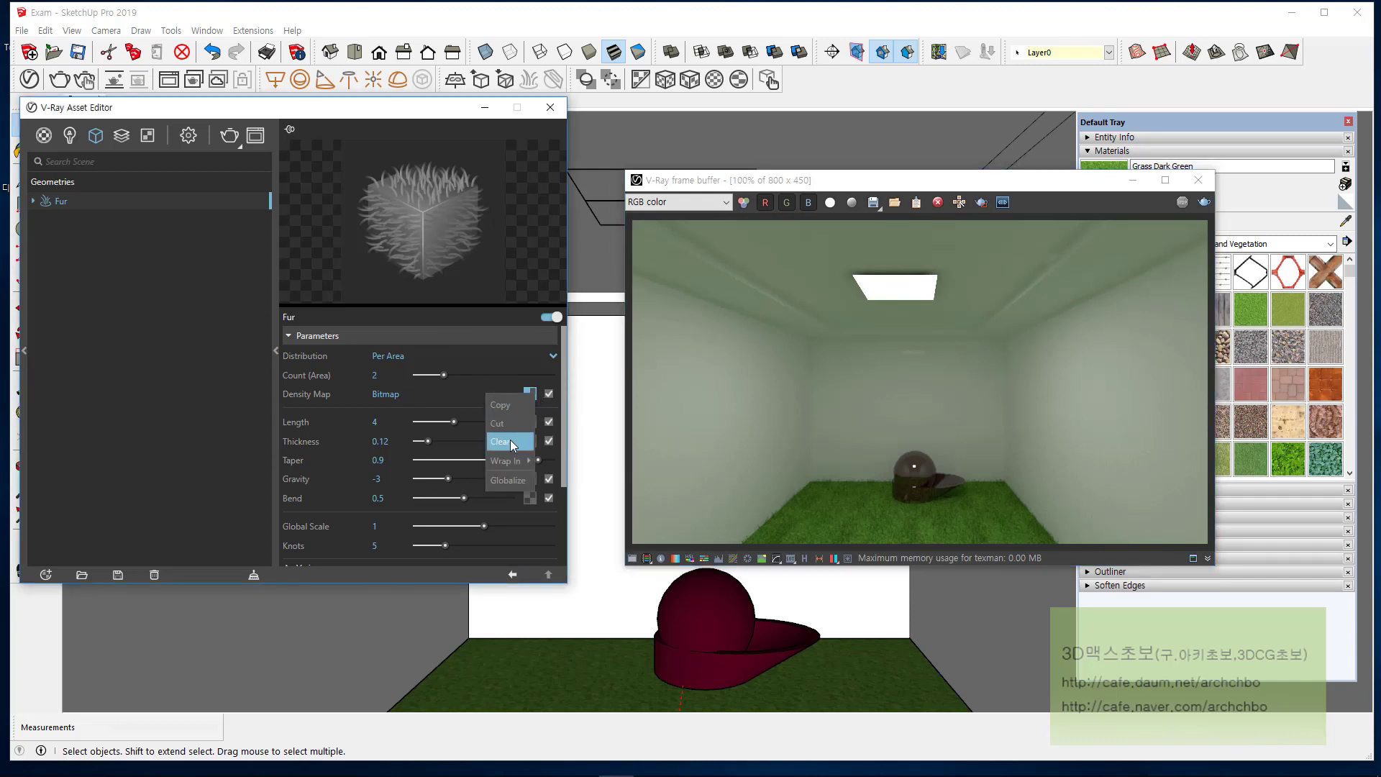
pyautogui.click(510, 439)
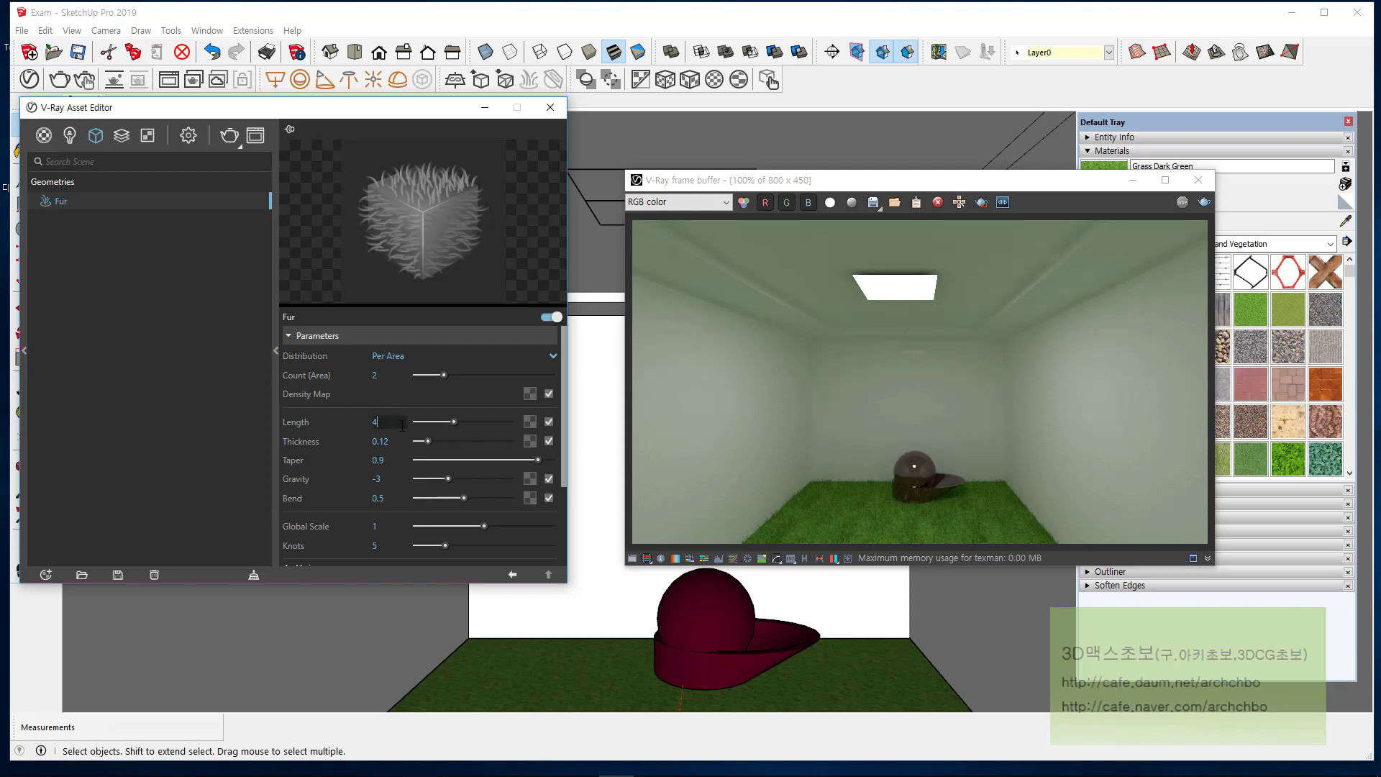
pyautogui.press('BackSpace')
pyautogui.write('10')
pyautogui.press('Return')
# Step: Assign the Reflect_Exam01 image as a Bitmap to the fur's Density Map and return to the fur's parameters
pyautogui.click(534, 395)
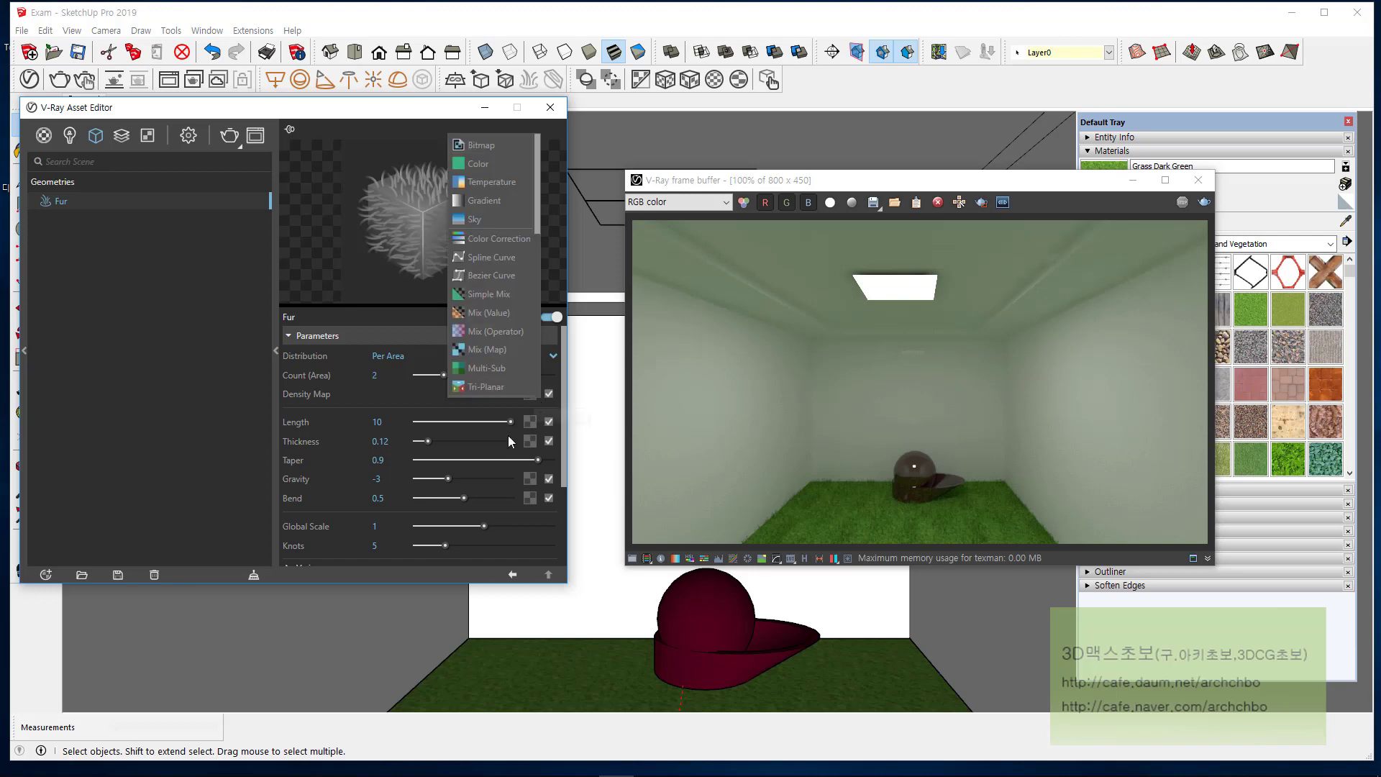
pyautogui.click(491, 146)
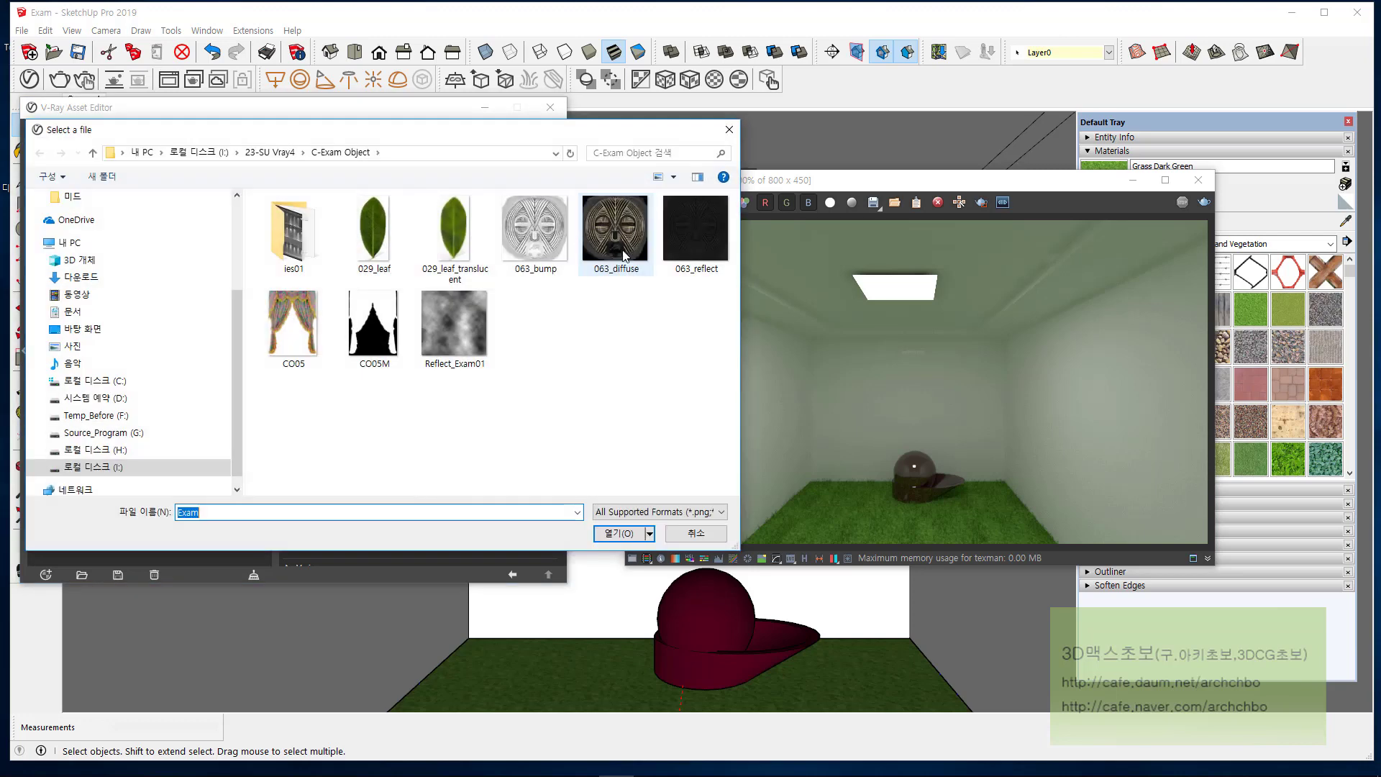
pyautogui.click(536, 230)
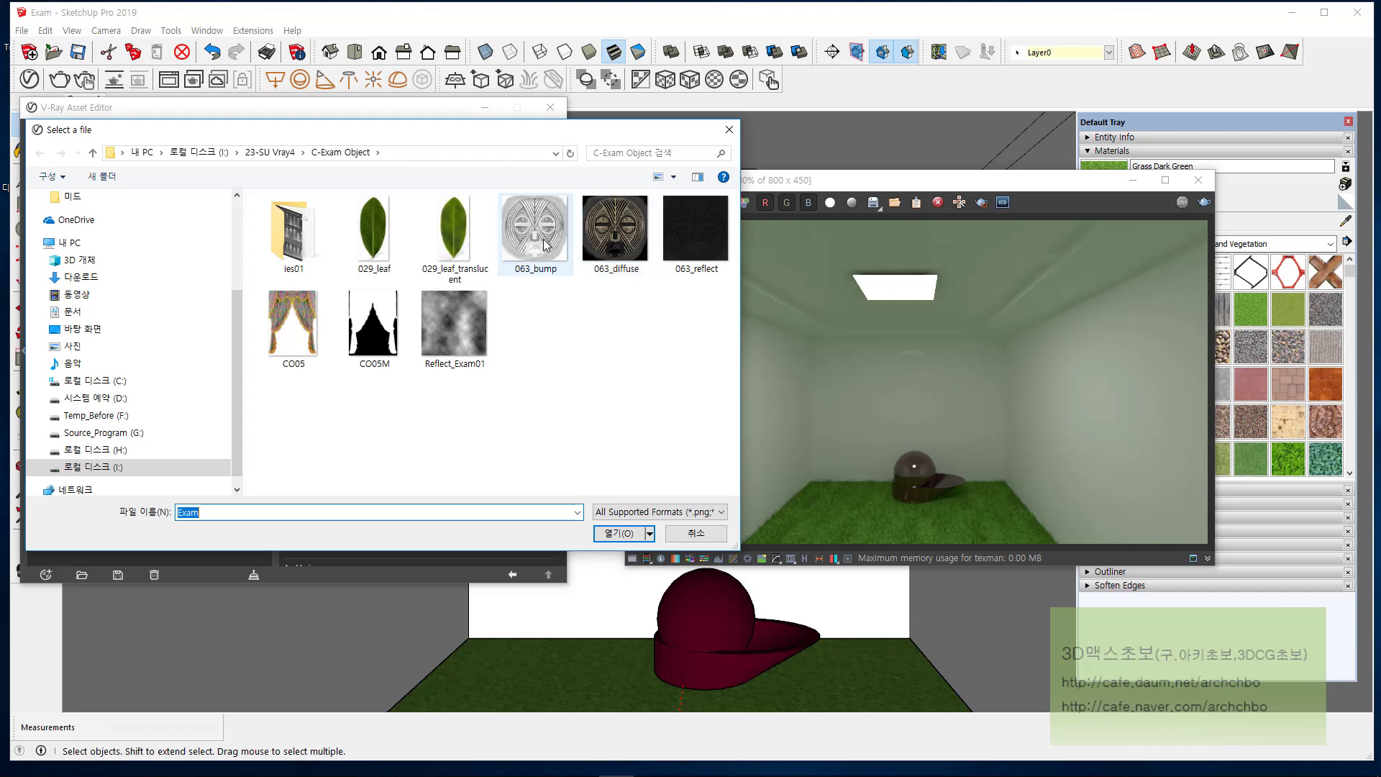
pyautogui.click(457, 320)
pyautogui.doubleClick(460, 317)
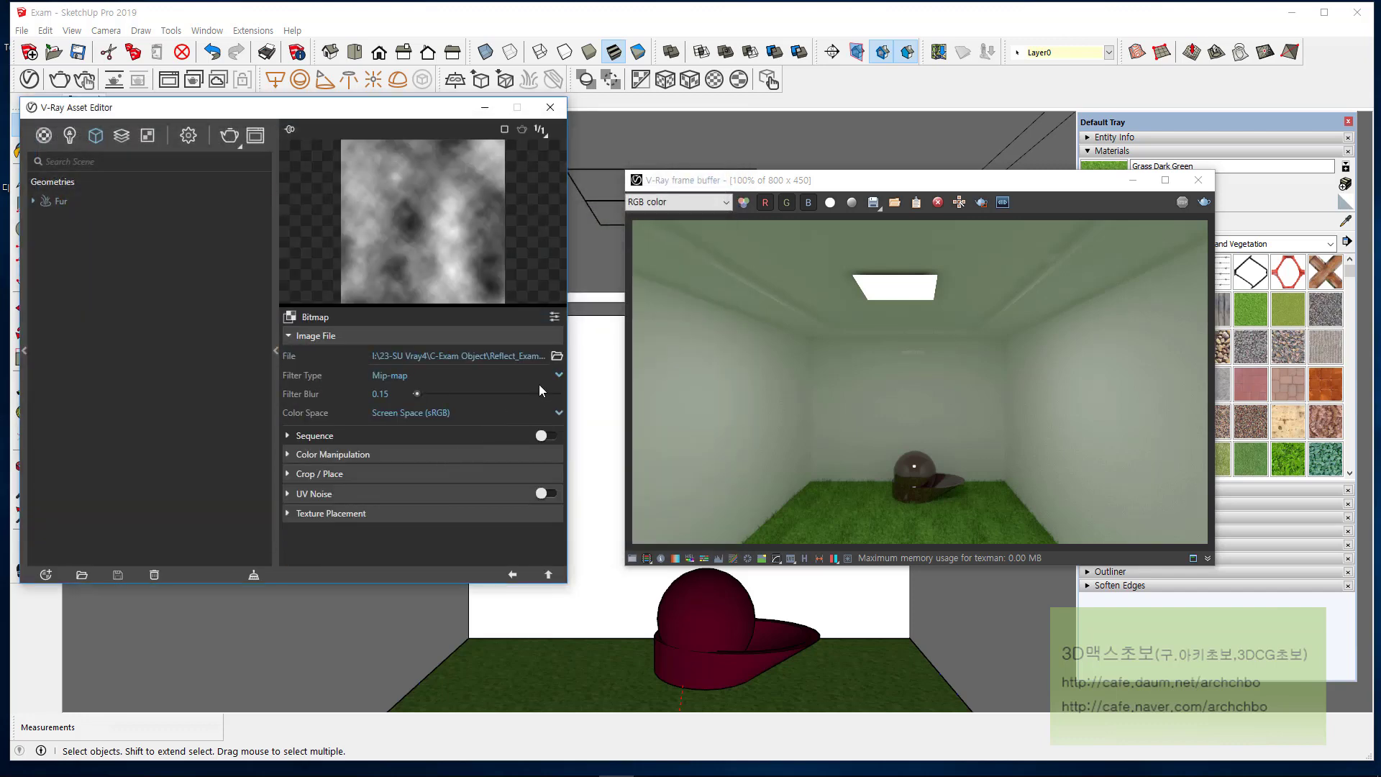
pyautogui.click(548, 575)
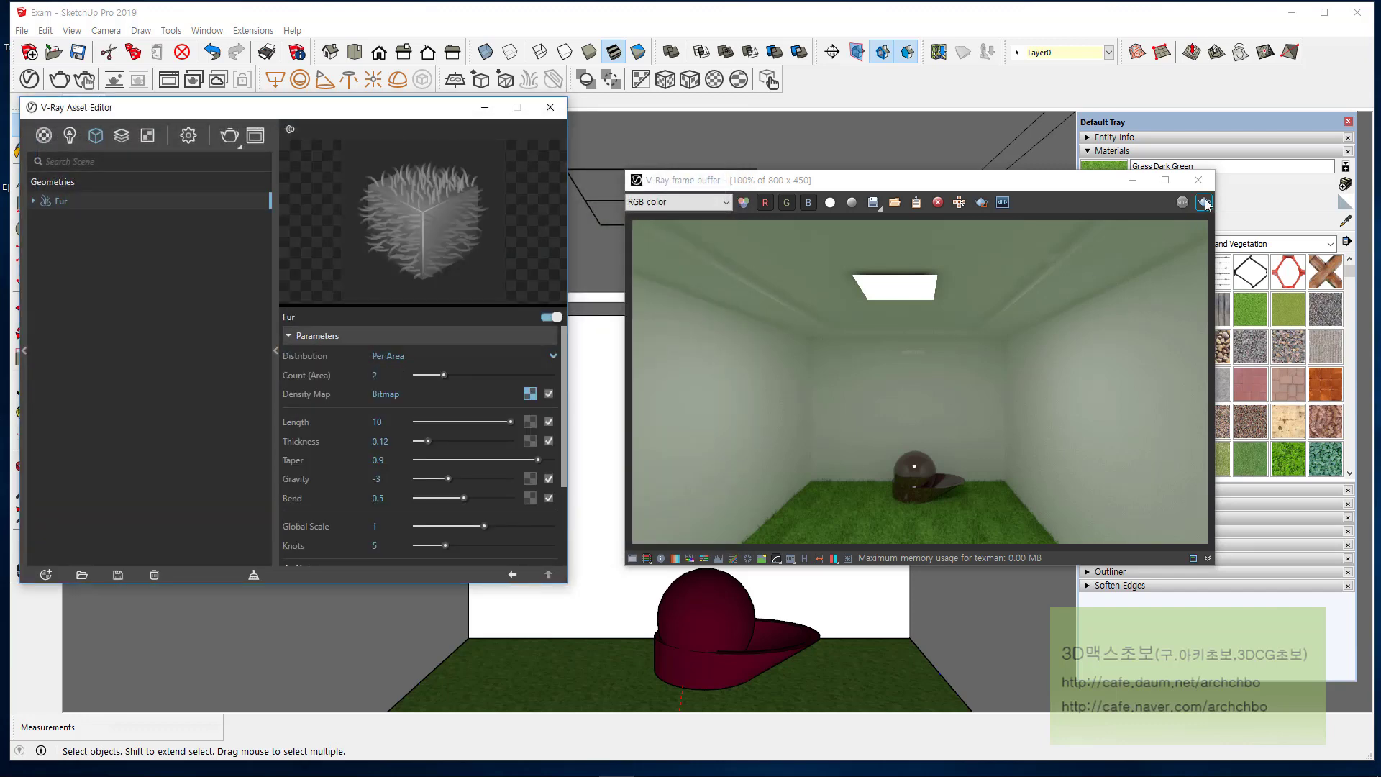
# Step: Define a render region around the grass floor in the V-Ray frame buffer, render it and check the grass up close
pyautogui.click(982, 203)
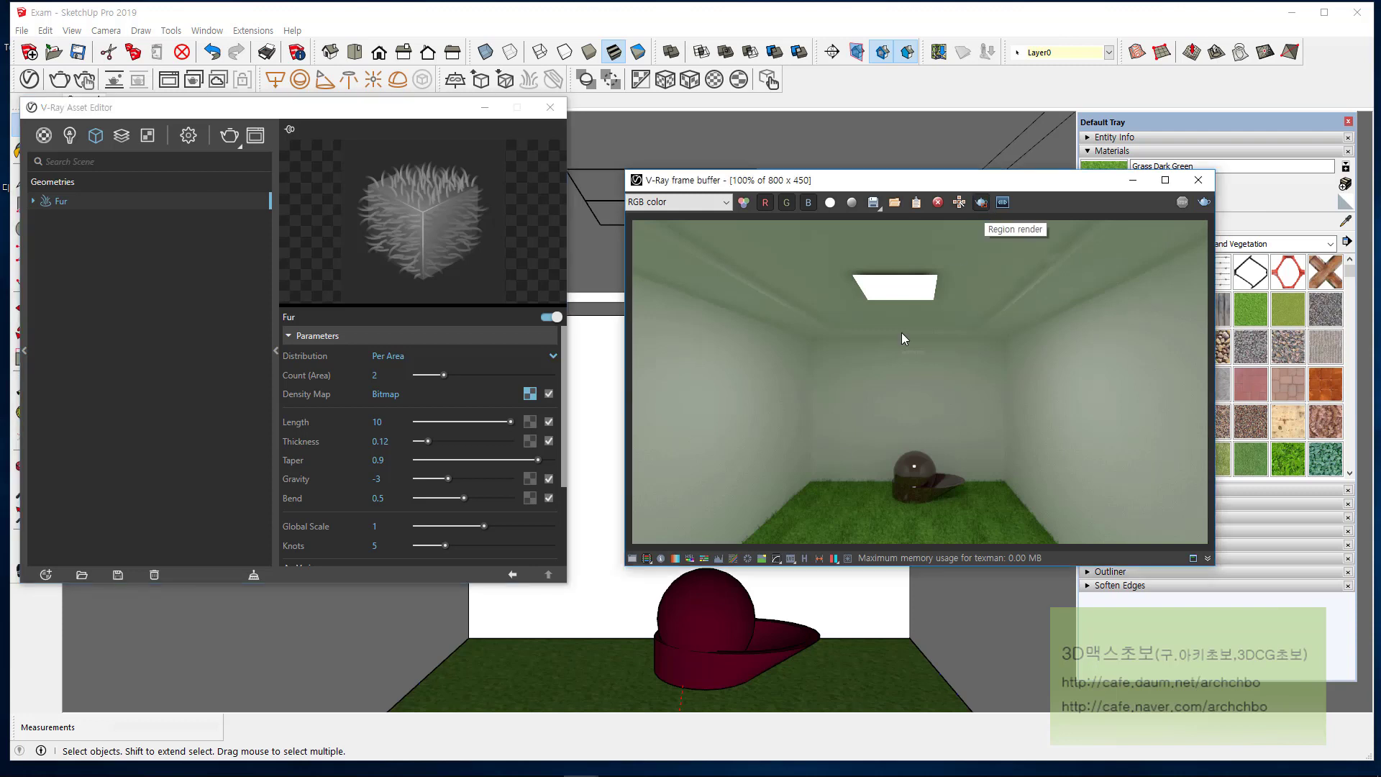
pyautogui.moveTo(738, 461); pyautogui.dragTo(1077, 553)
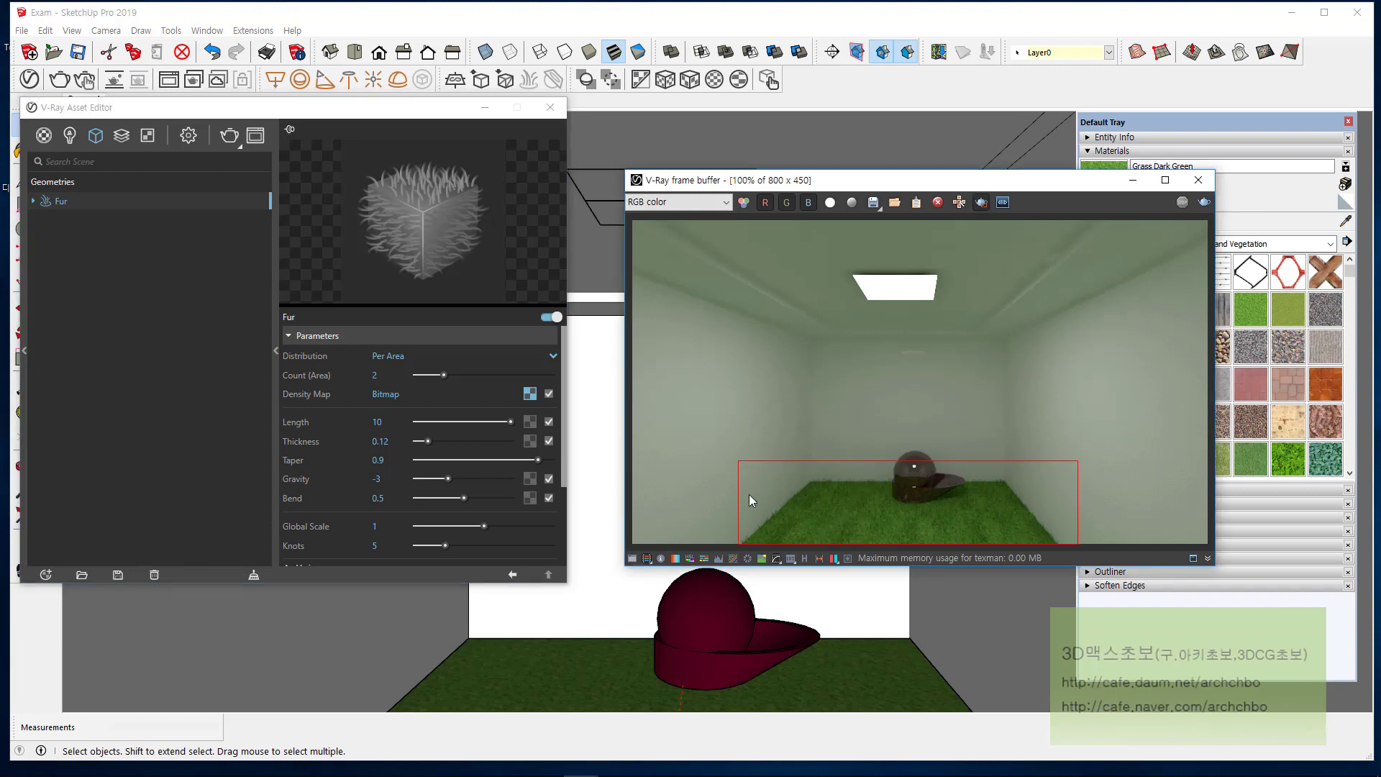
pyautogui.moveTo(748, 494); pyautogui.dragTo(958, 558)
pyautogui.moveTo(1072, 572); pyautogui.dragTo(1074, 573)
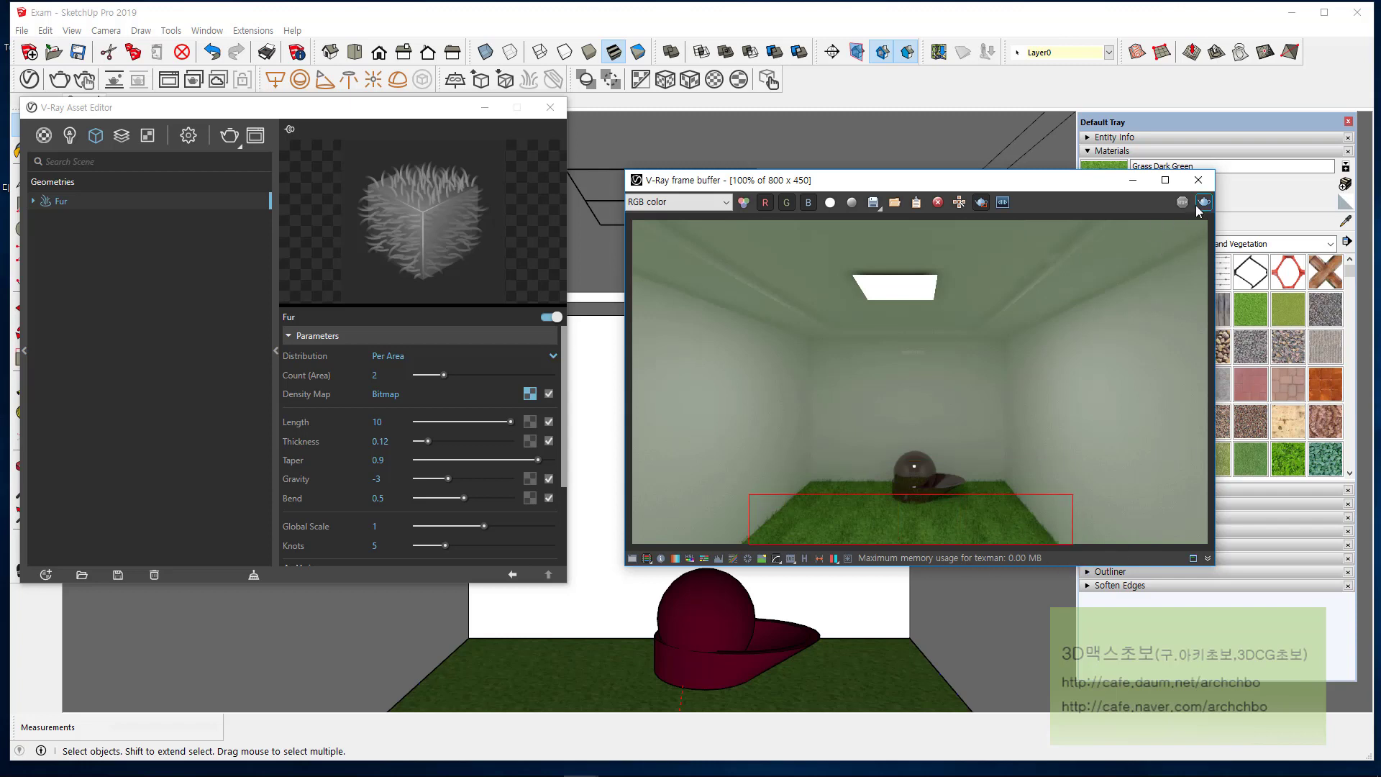
pyautogui.click(1198, 205)
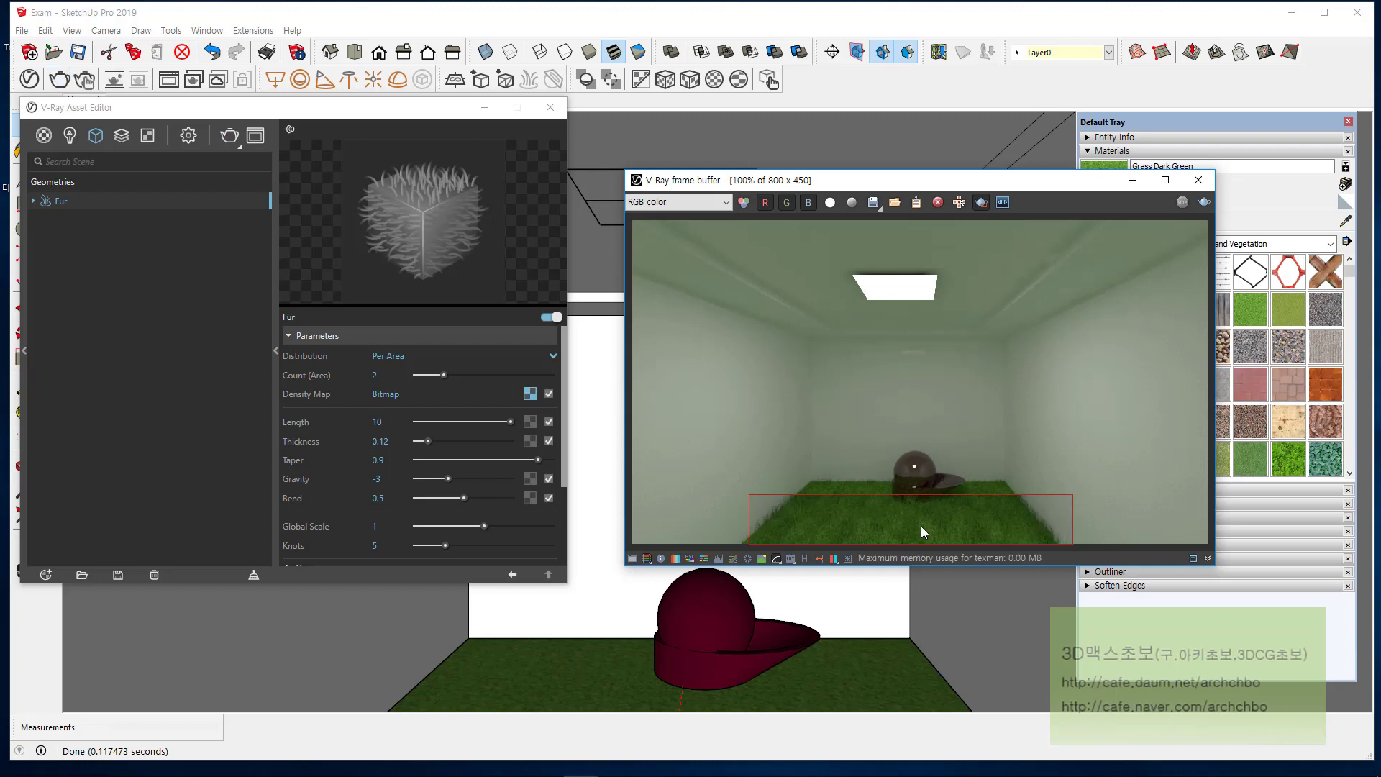
pyautogui.scroll(2, 921, 526)
pyautogui.scroll(-1, 924, 441)
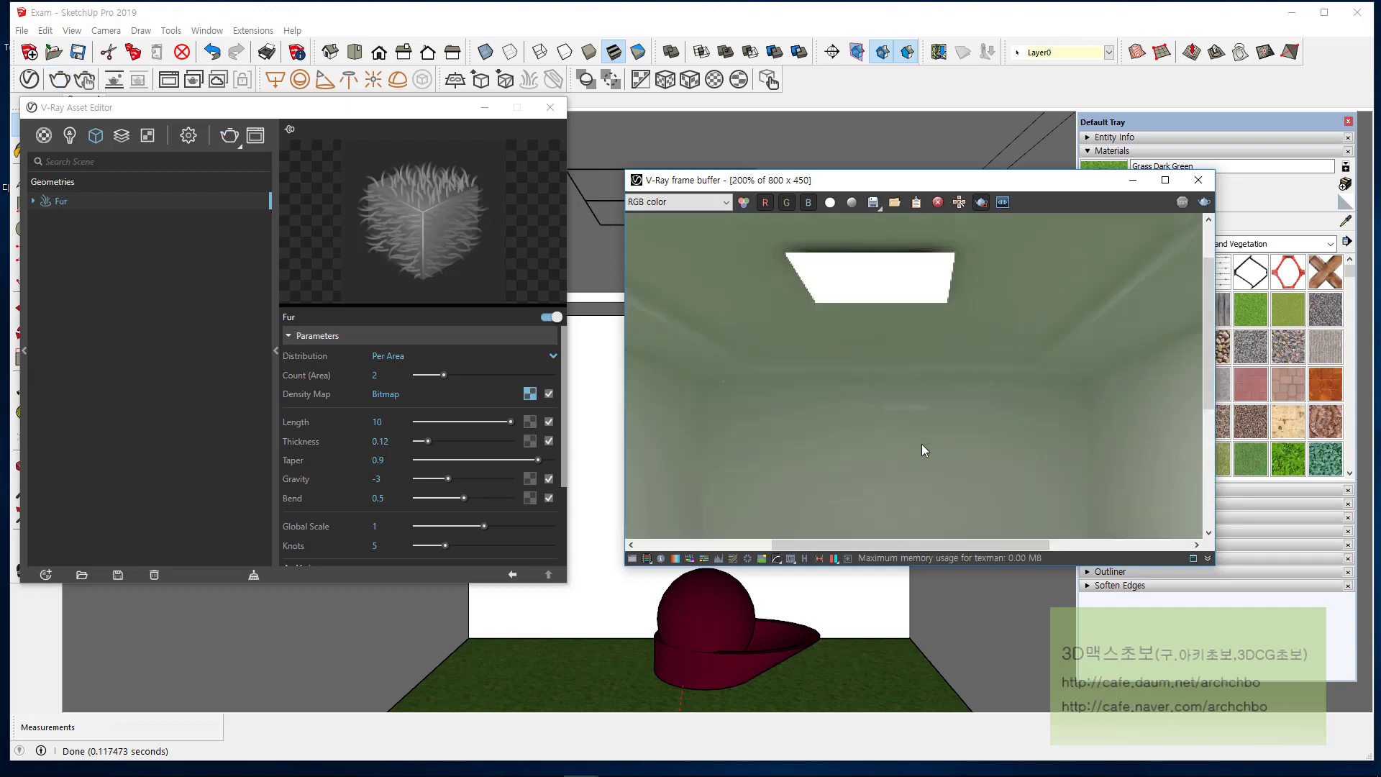
pyautogui.scroll(-1, 919, 464)
pyautogui.scroll(3, 921, 407)
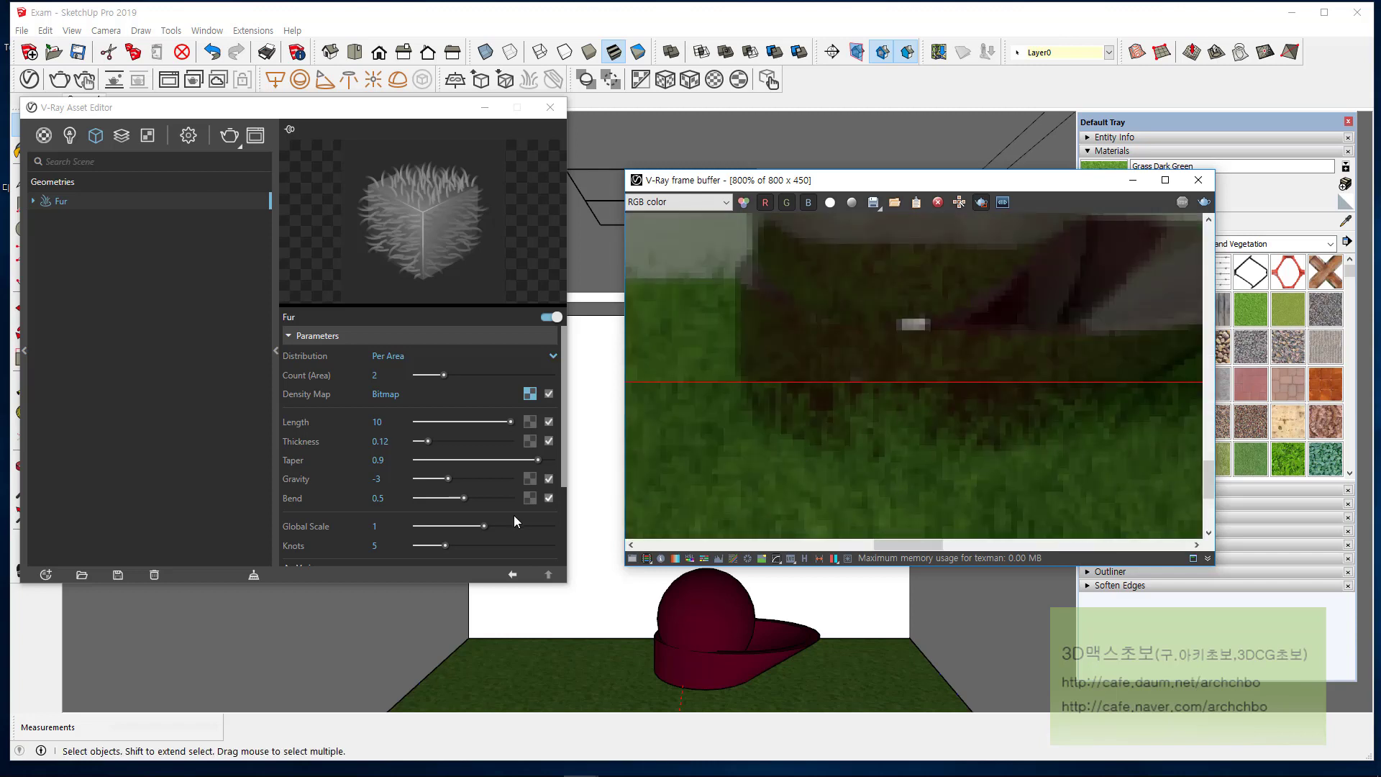
# Step: Set the fur's Length to 30 and render the grass region again
pyautogui.moveTo(396, 426); pyautogui.dragTo(295, 428)
pyautogui.write('30')
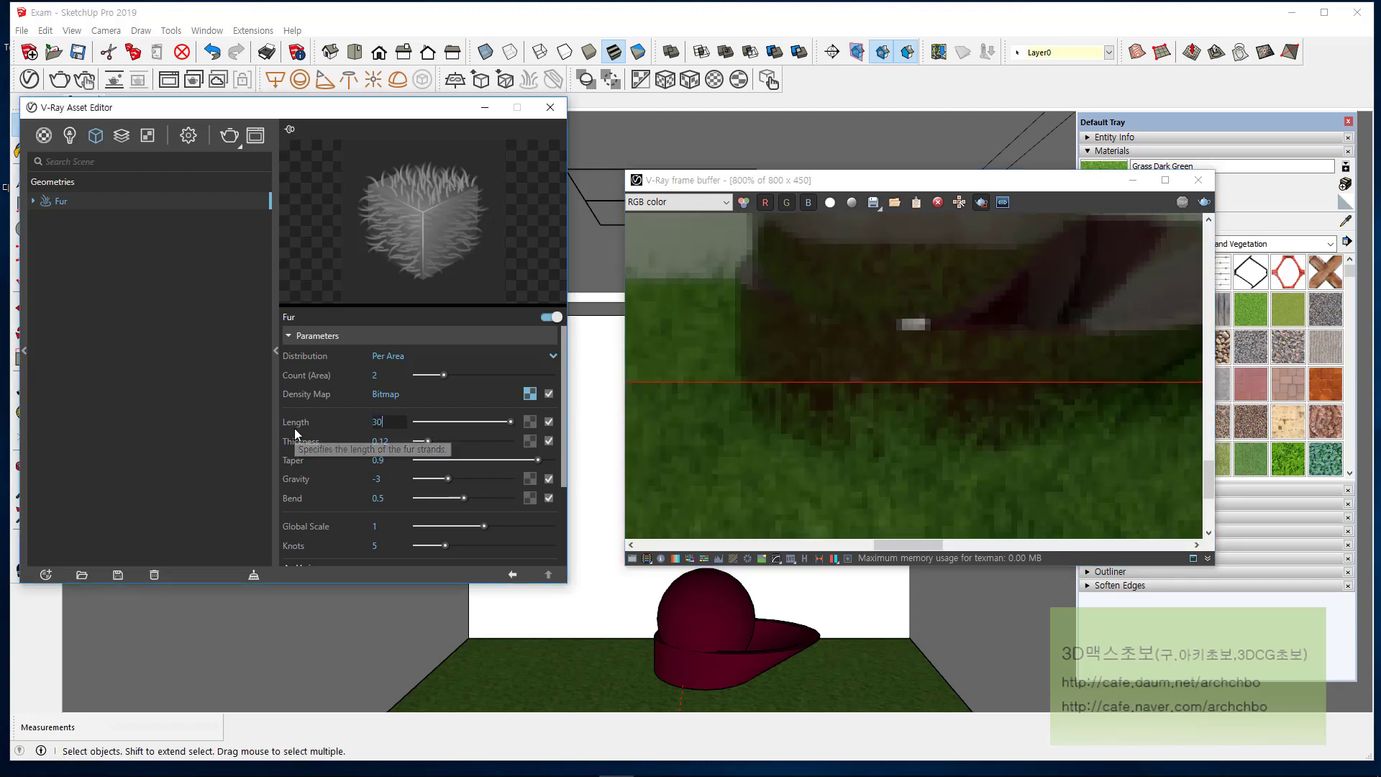
pyautogui.press('Return')
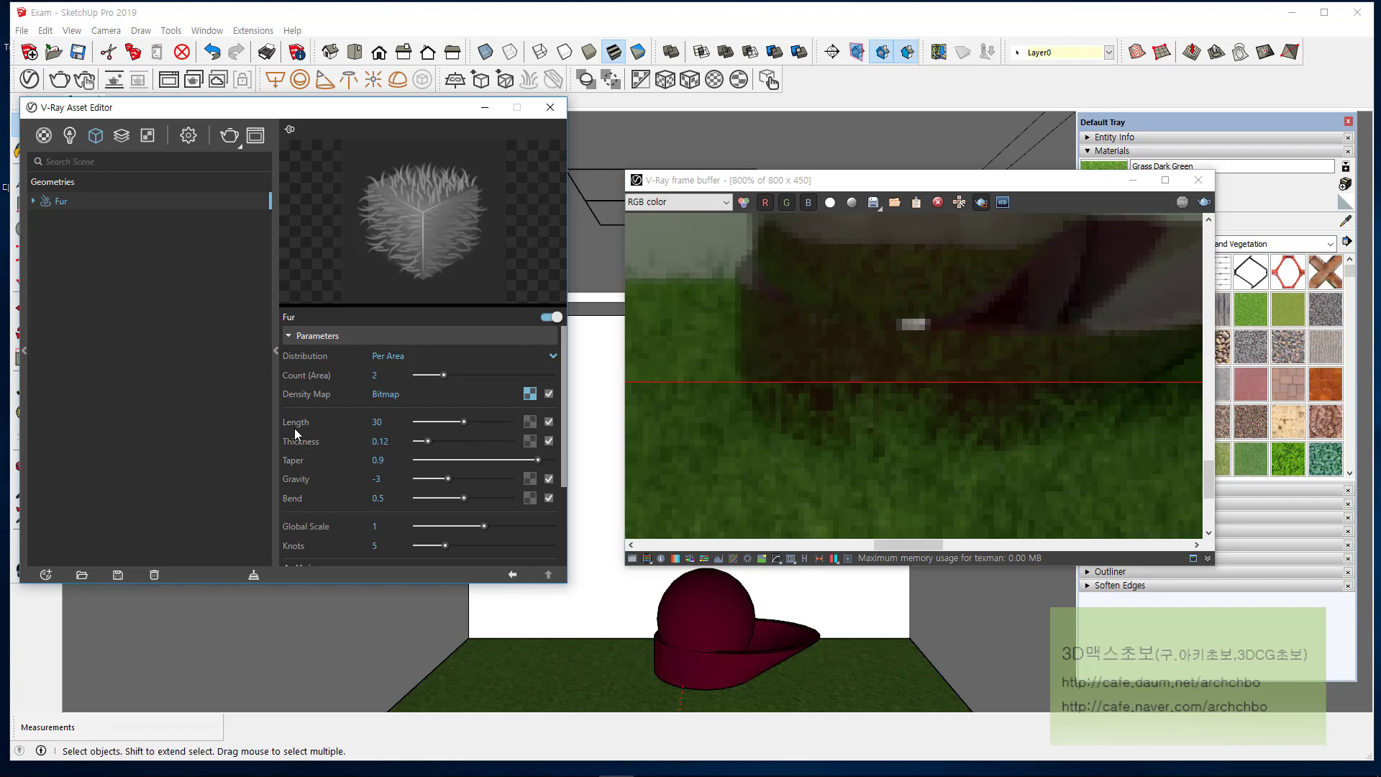
pyautogui.click(1203, 204)
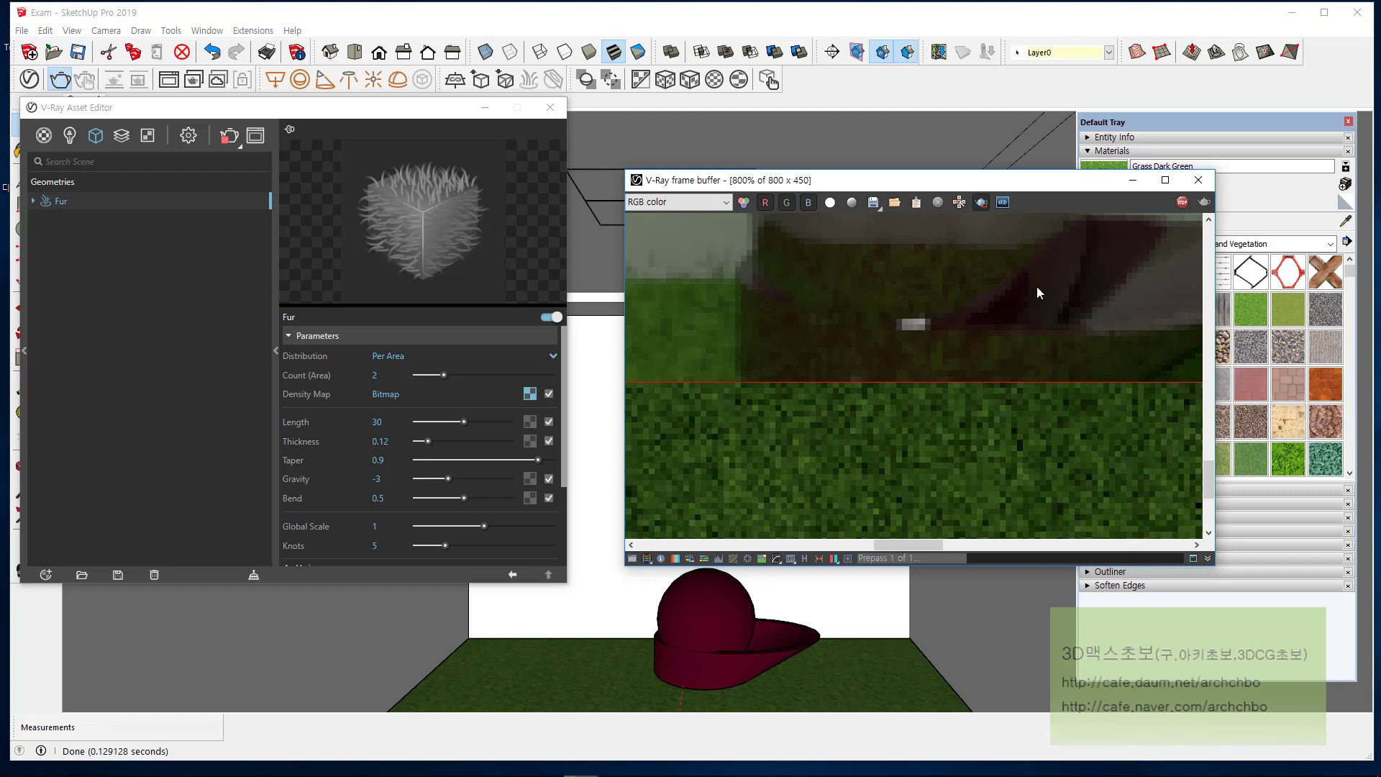
# Step: Examine the longer grass around the sphere and along the side wall in the region render
pyautogui.scroll(-1, 1037, 286)
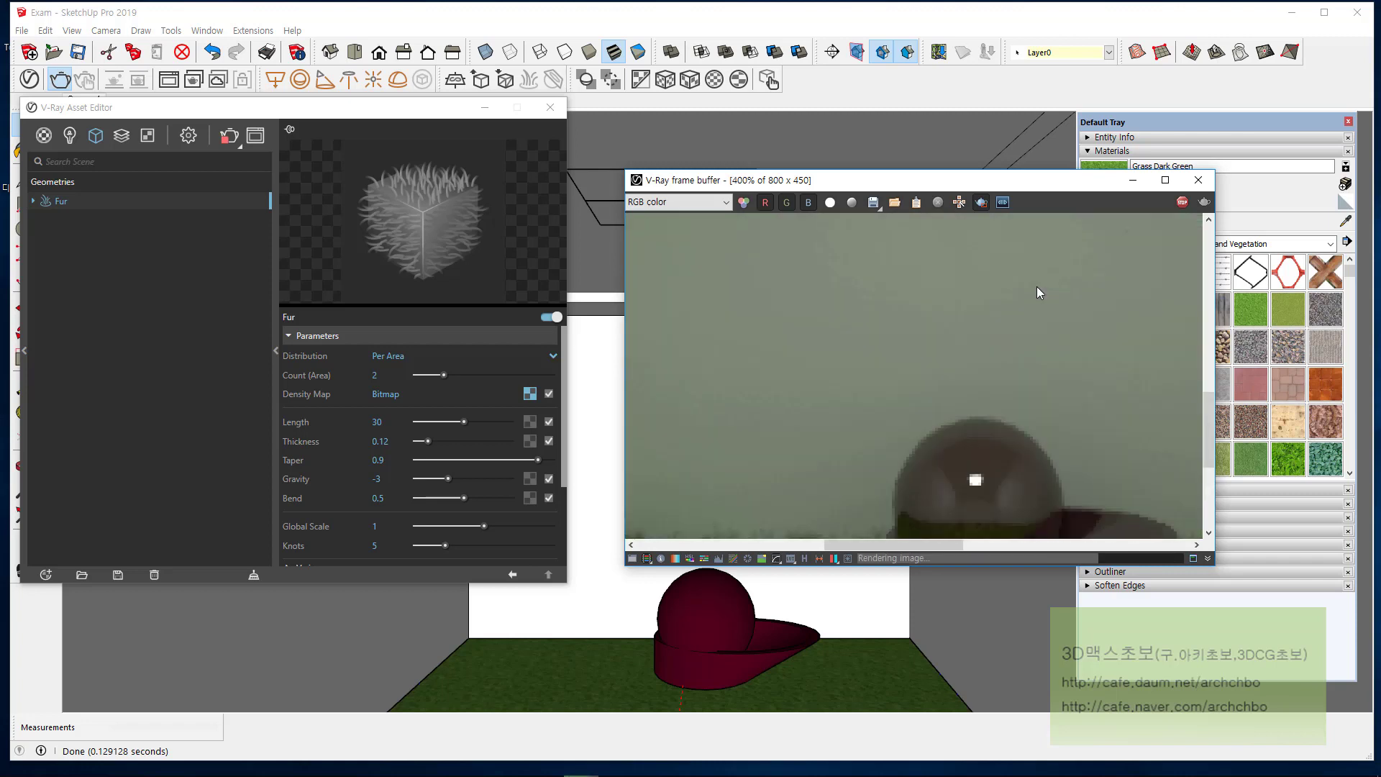
pyautogui.moveTo(1024, 402); pyautogui.dragTo(1021, 227, button='middle')
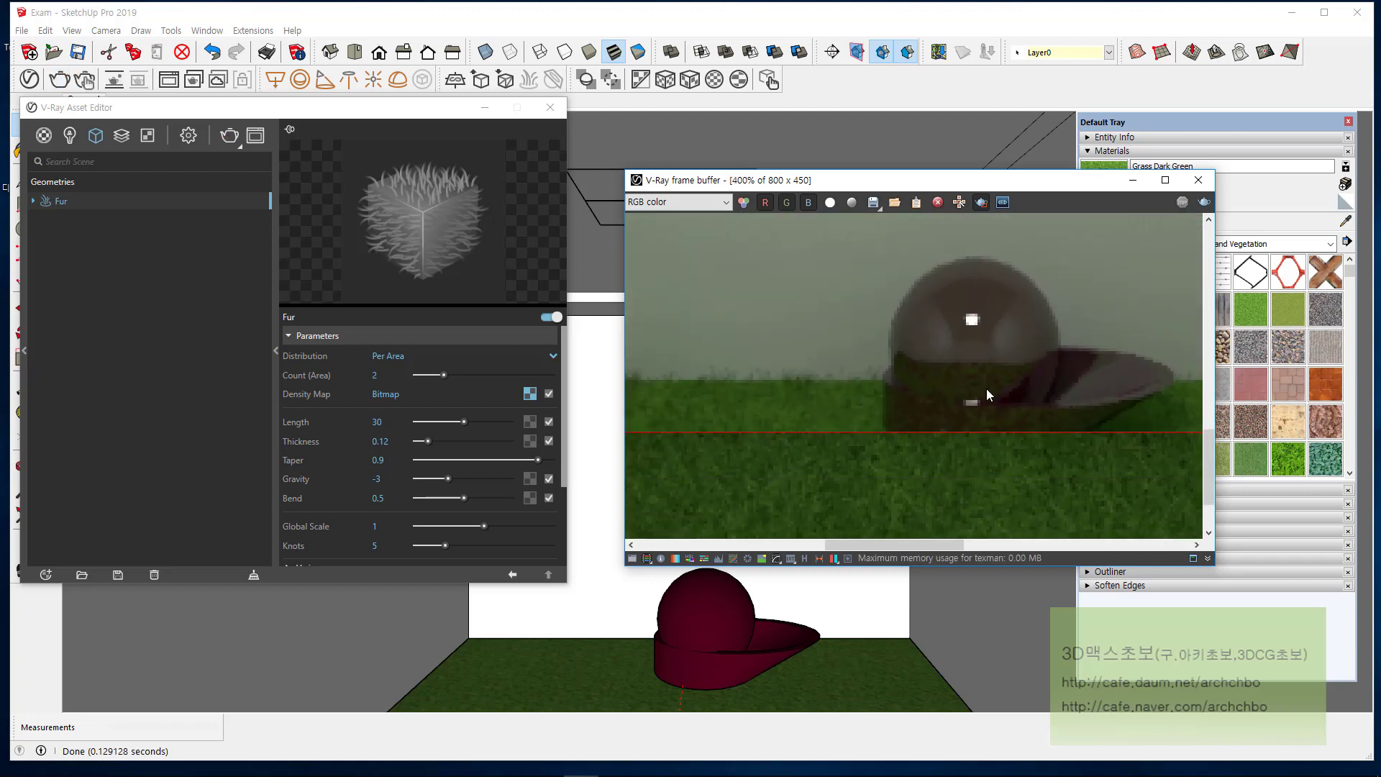
pyautogui.scroll(-1, 989, 390)
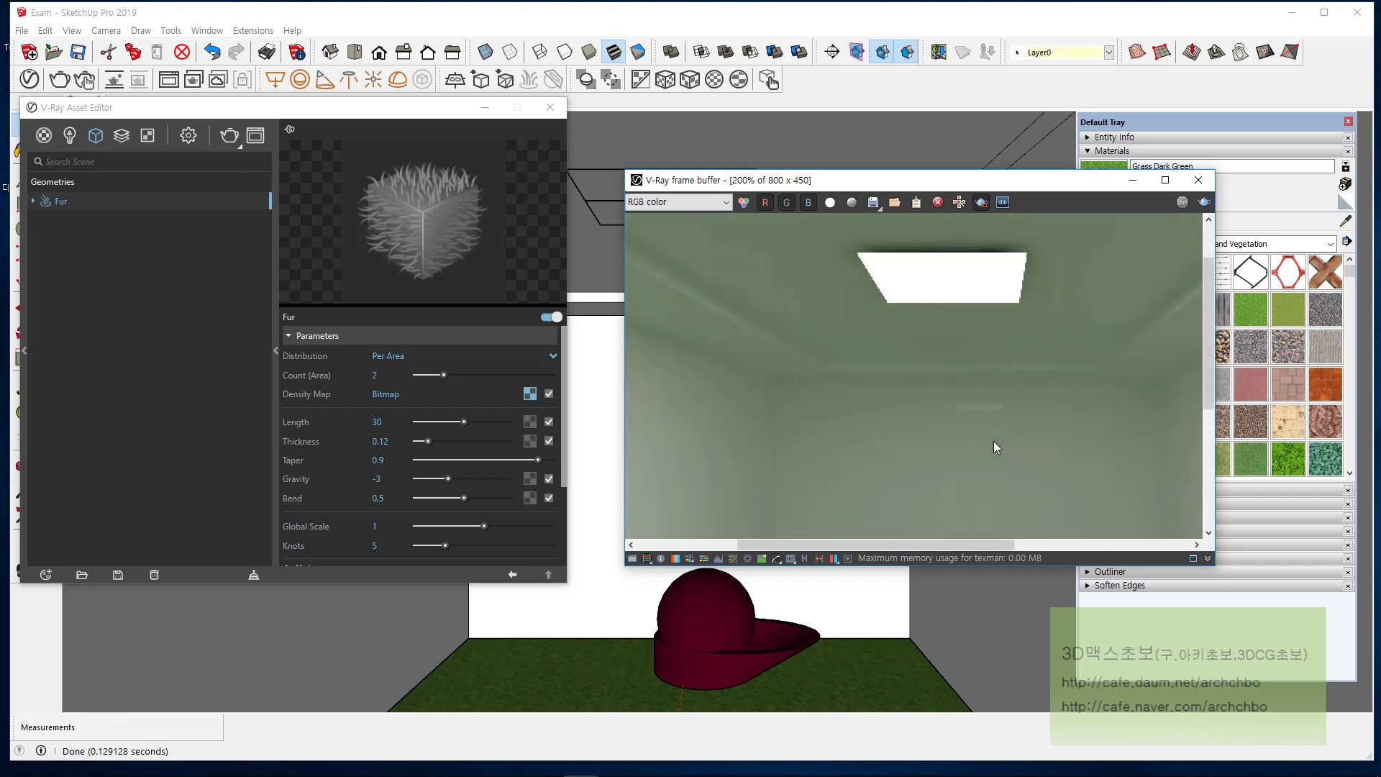
pyautogui.scroll(-1, 994, 446)
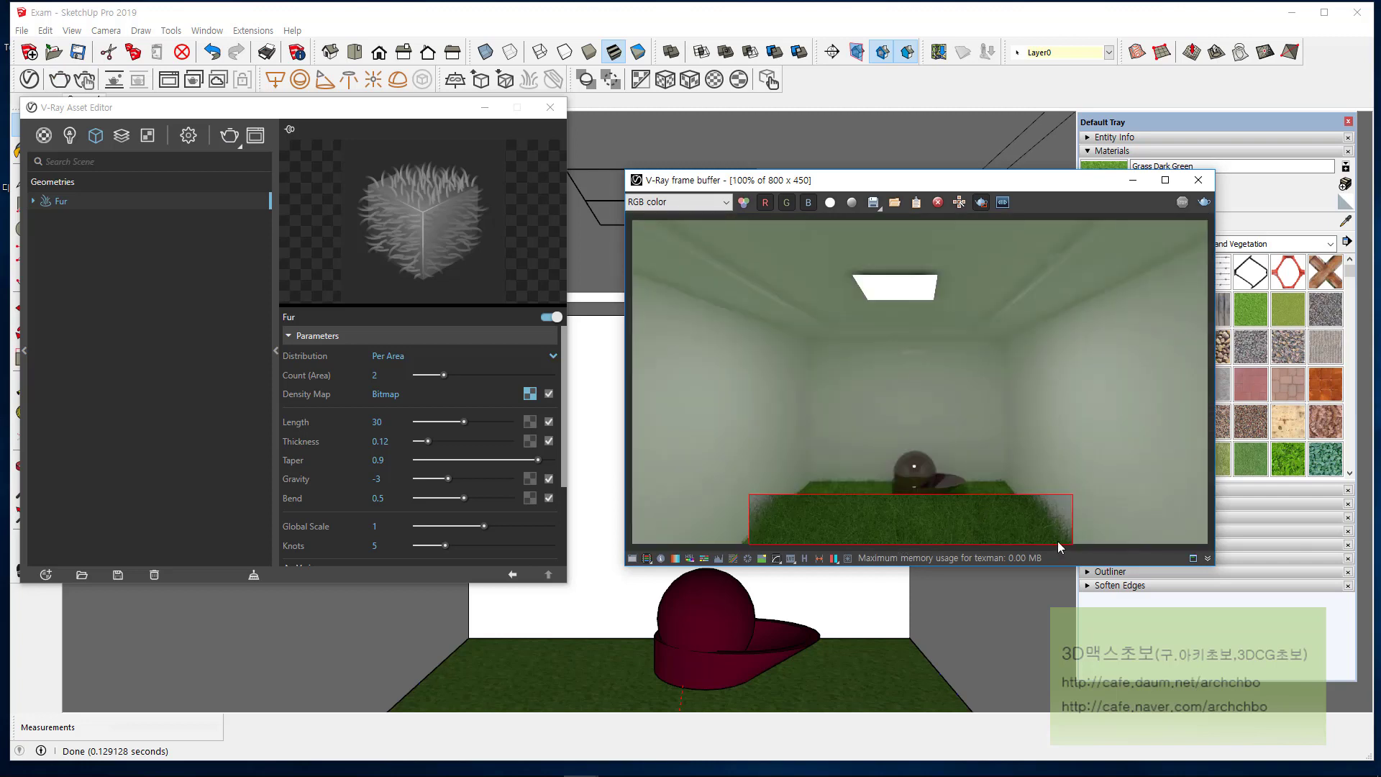
pyautogui.scroll(1, 1057, 541)
pyautogui.moveTo(1064, 525); pyautogui.dragTo(996, 159, button='middle')
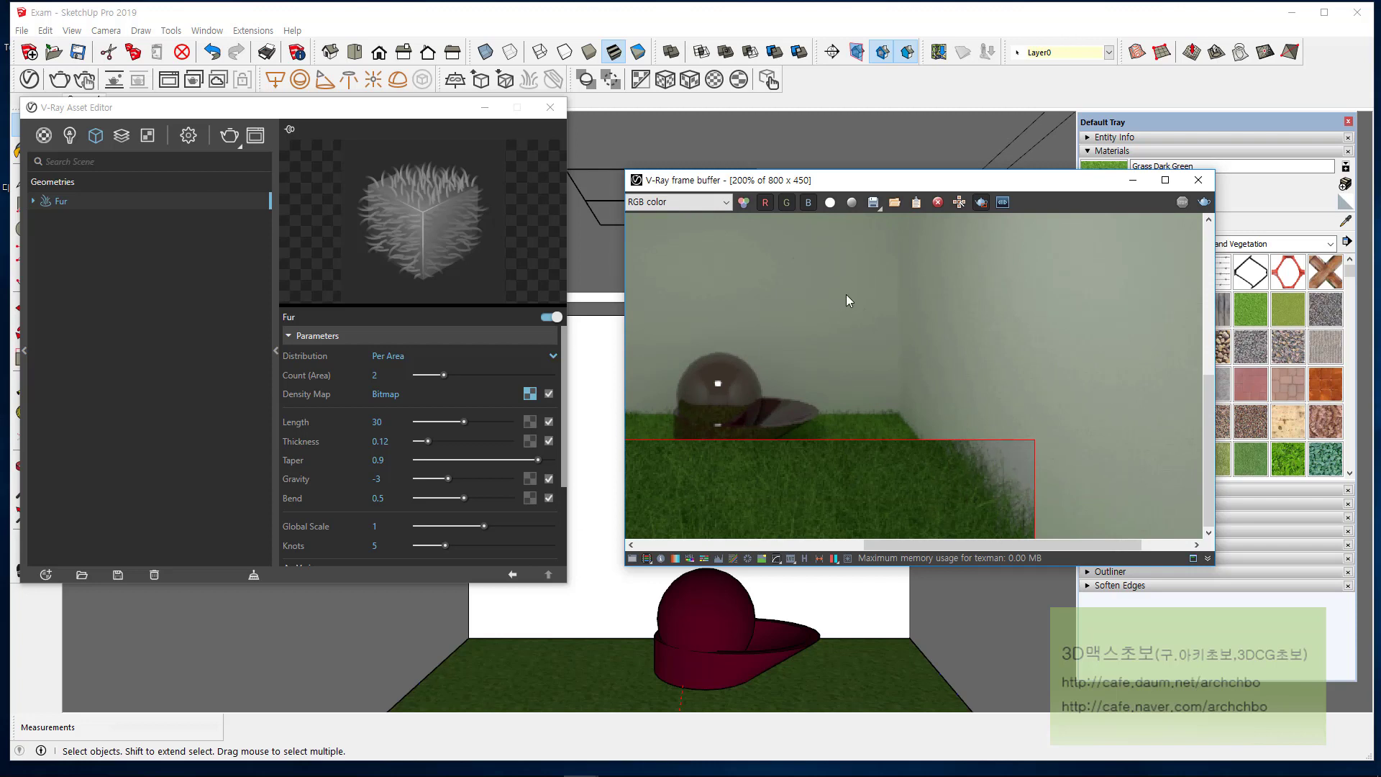
# Step: Turn off region rendering, render the whole frame and inspect the grass around the sphere
pyautogui.scroll(-1, 946, 361)
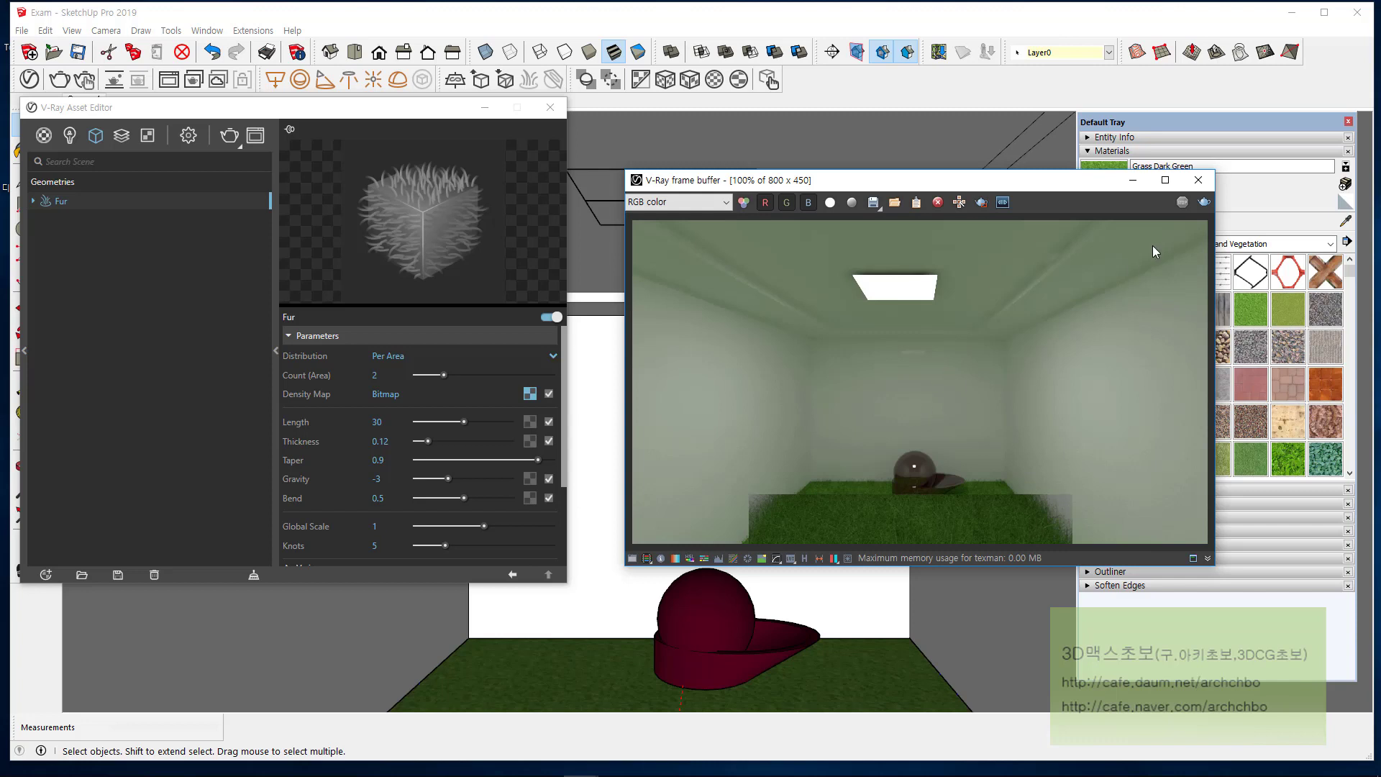
pyautogui.moveTo(588, 744)
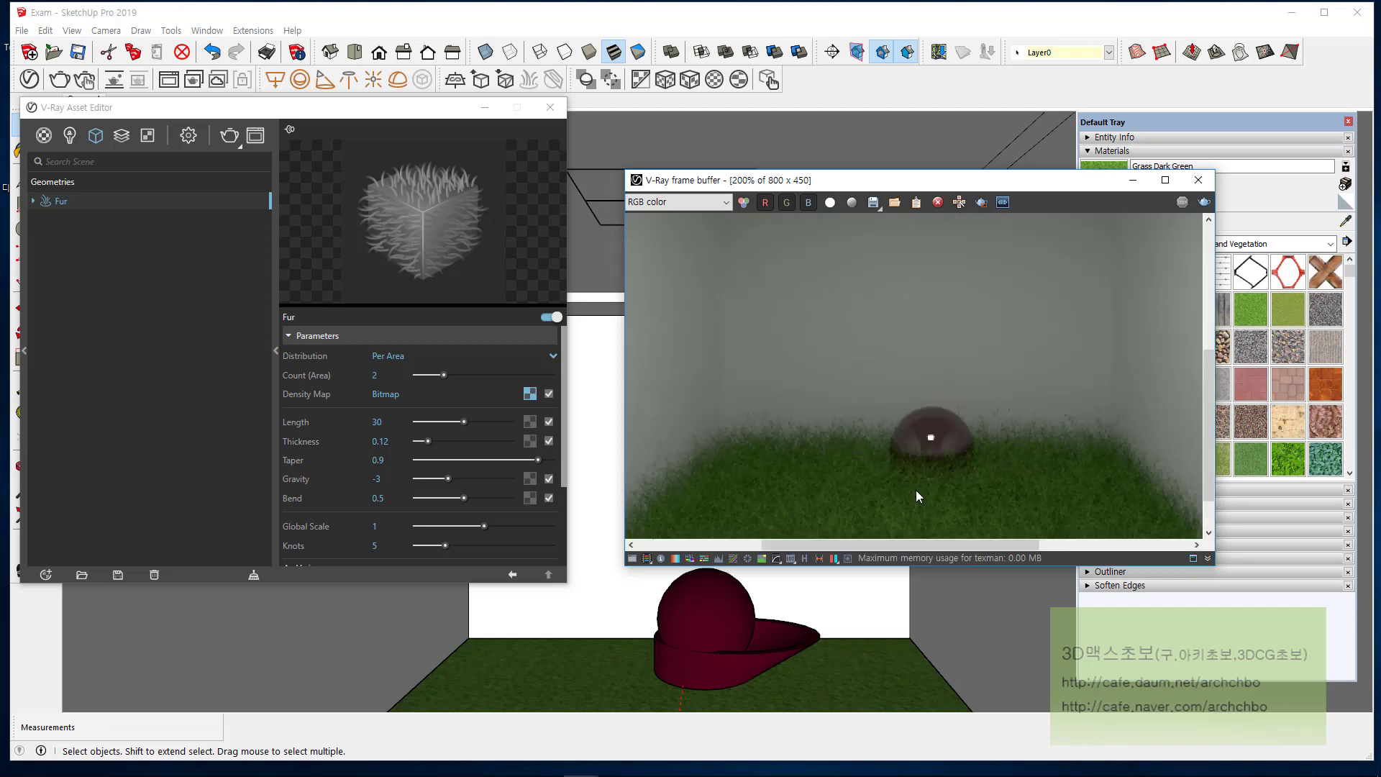
pyautogui.scroll(2, 917, 490)
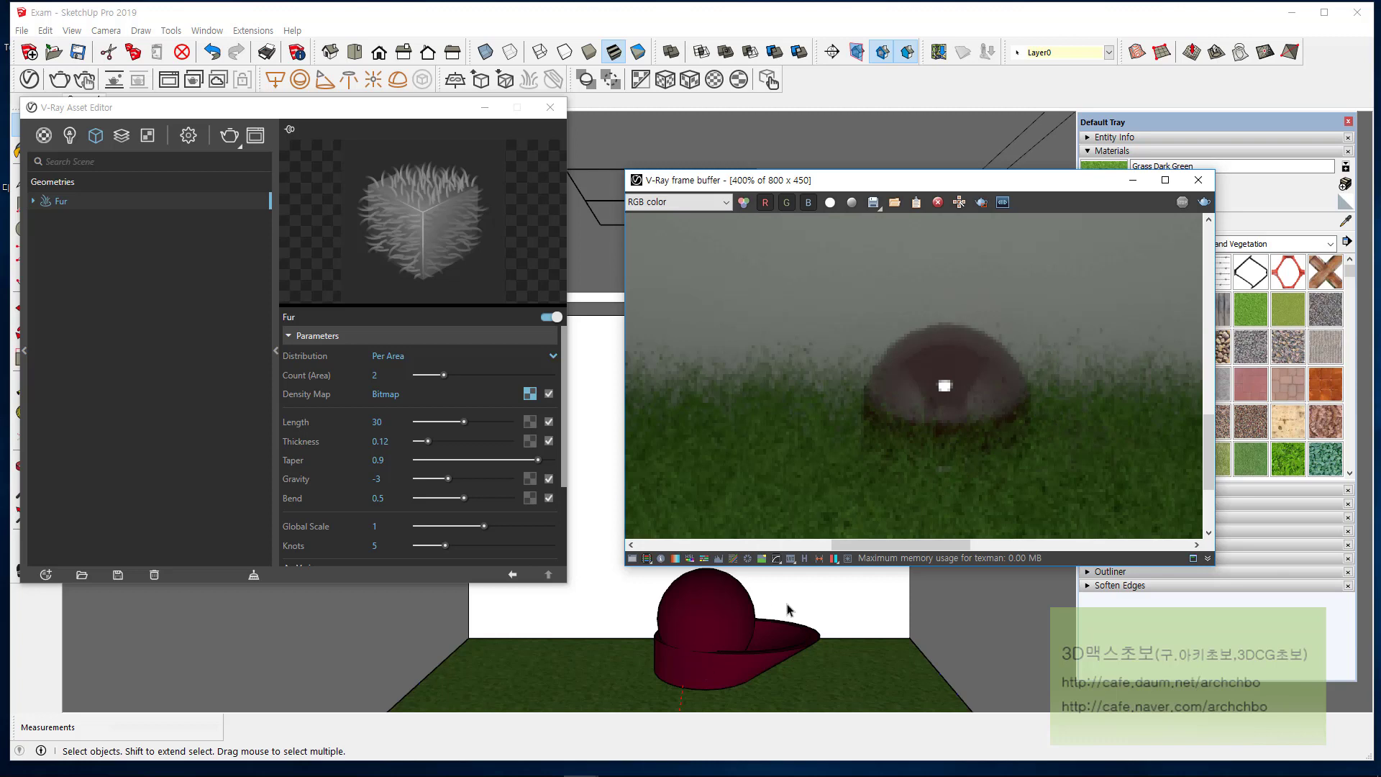
pyautogui.scroll(-2, 904, 465)
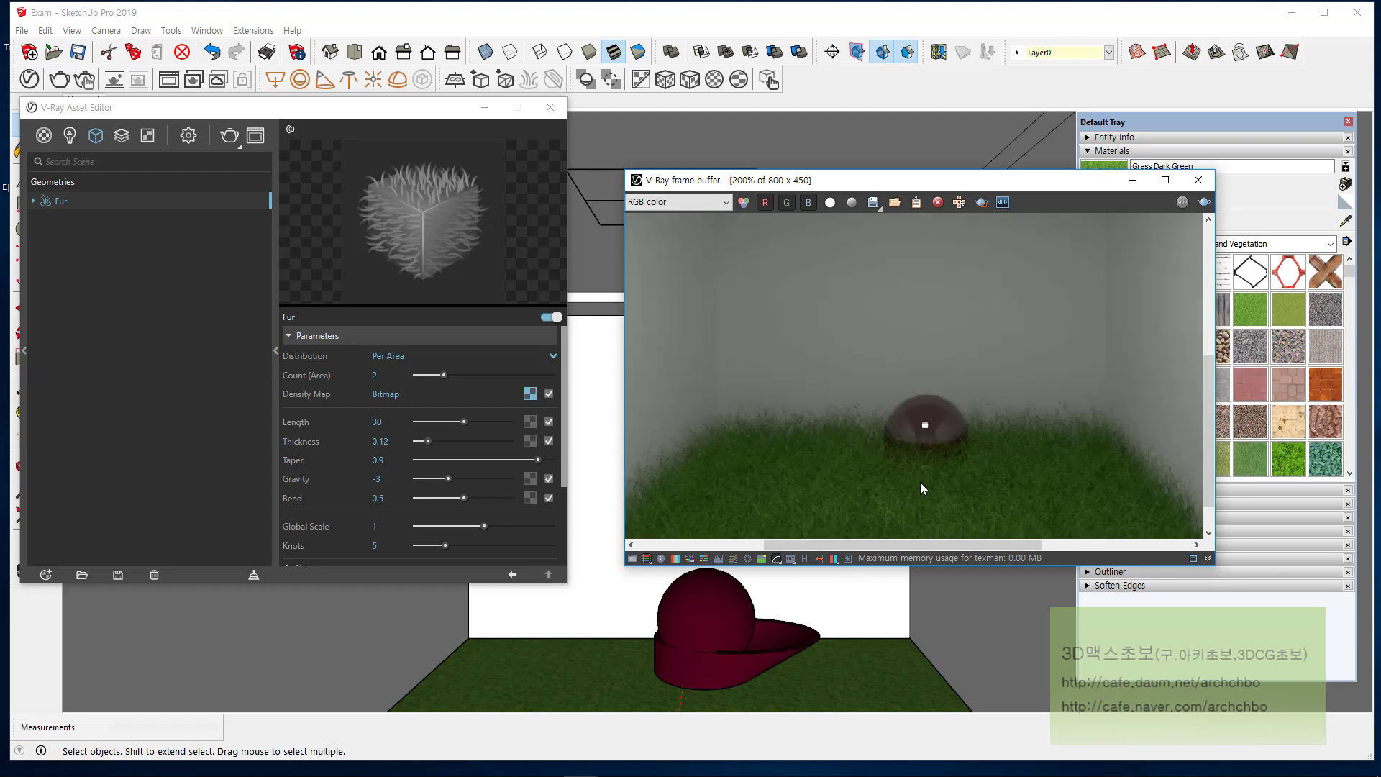
# Step: Set the fur's Length back to 10
pyautogui.click(404, 420)
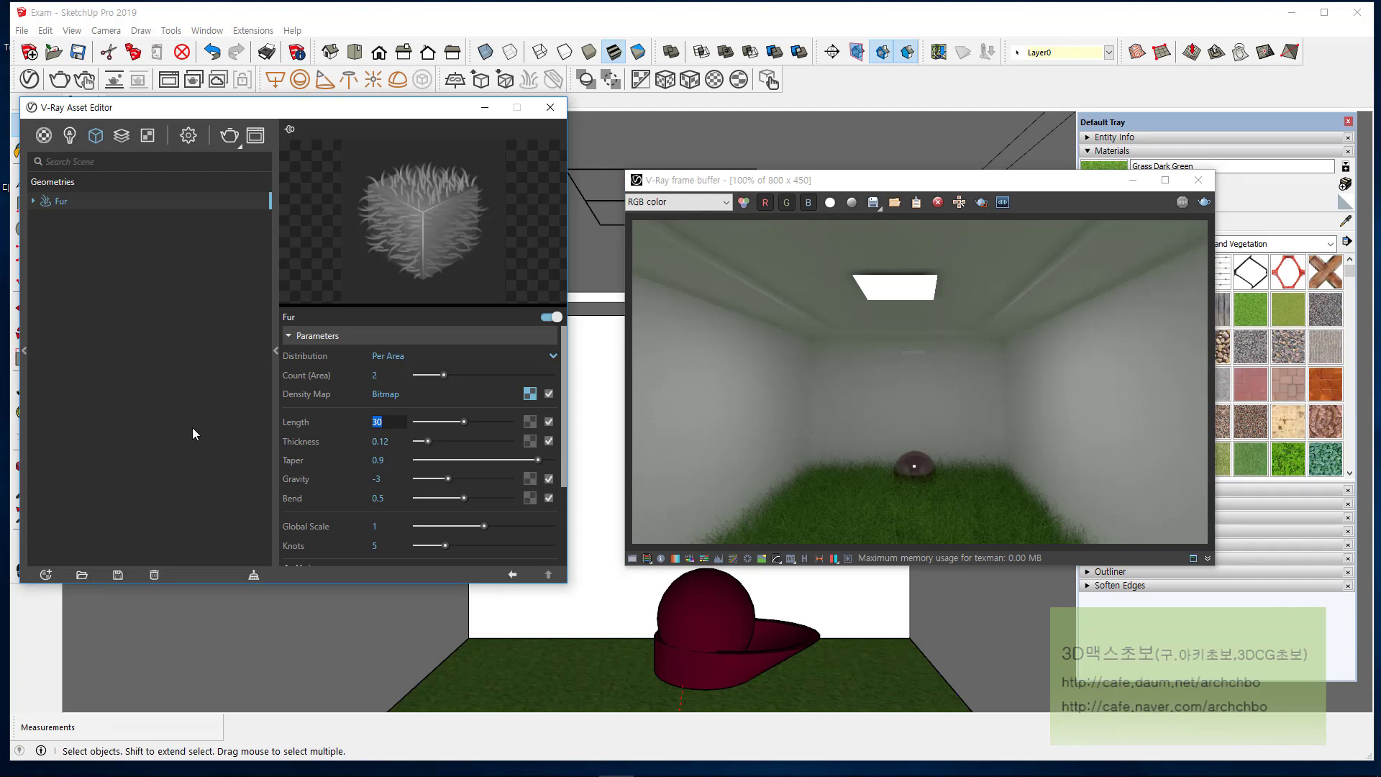
pyautogui.write('10')
pyautogui.press('Return')
pyautogui.click(1180, 331)
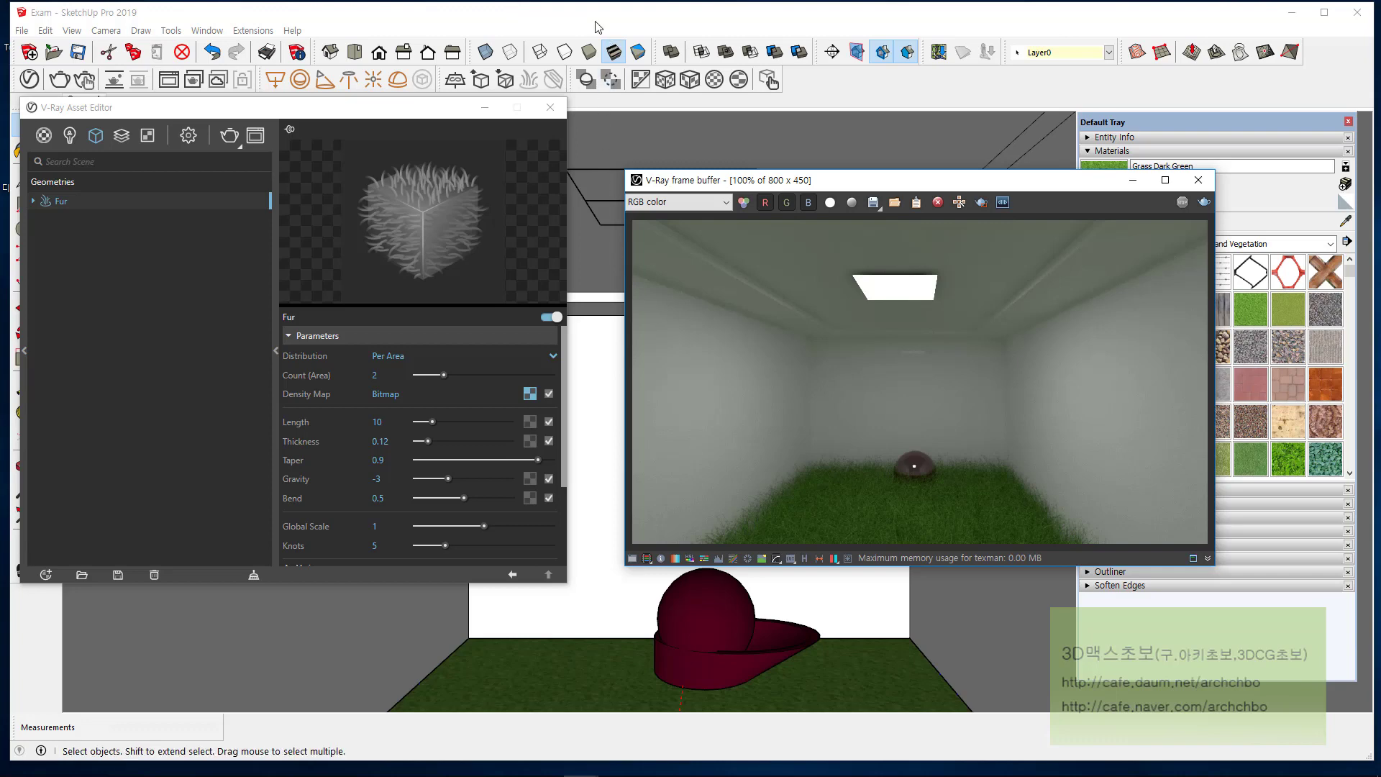
# Step: Minimize SketchUp to reach the desktop's annotation tools, restore the SketchUp window and activate the annotation Pen
pyautogui.click(1291, 13)
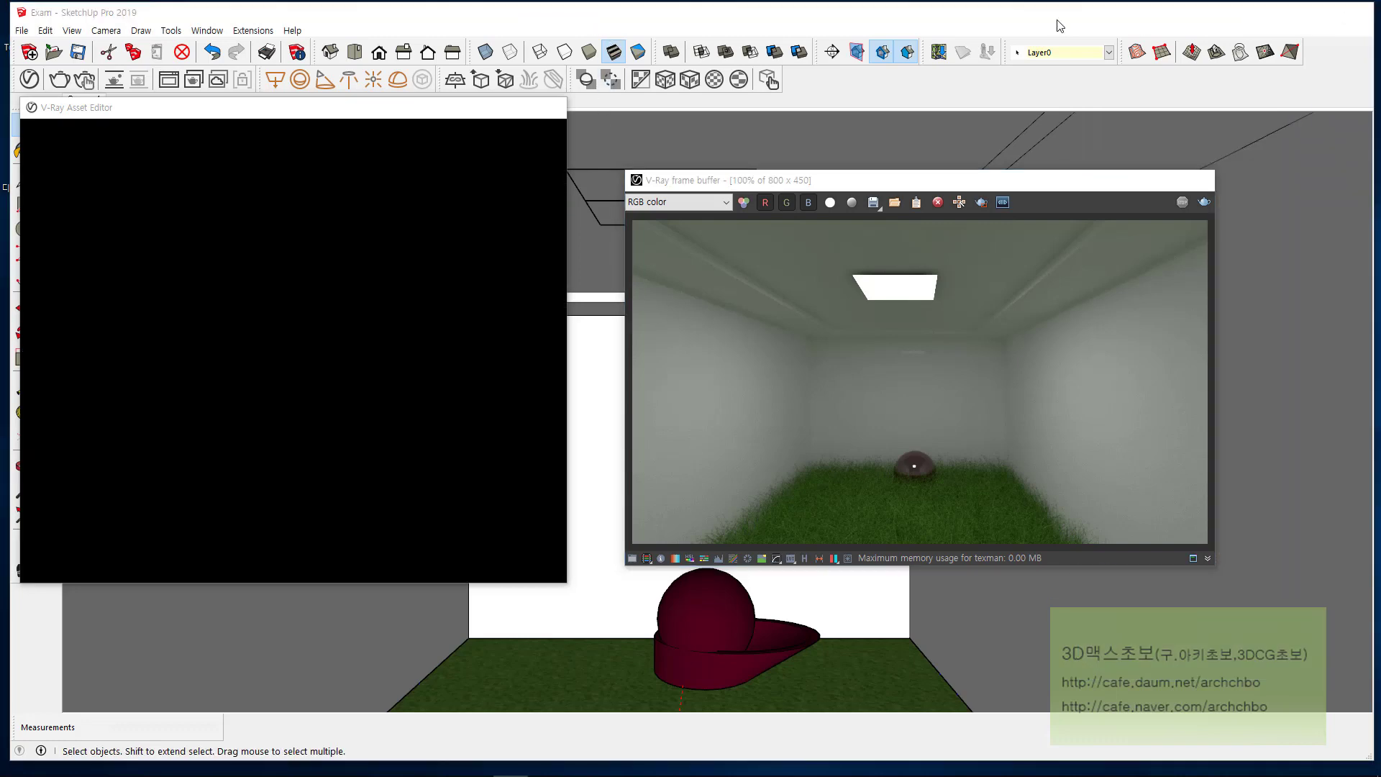
pyautogui.doubleClick(748, 25)
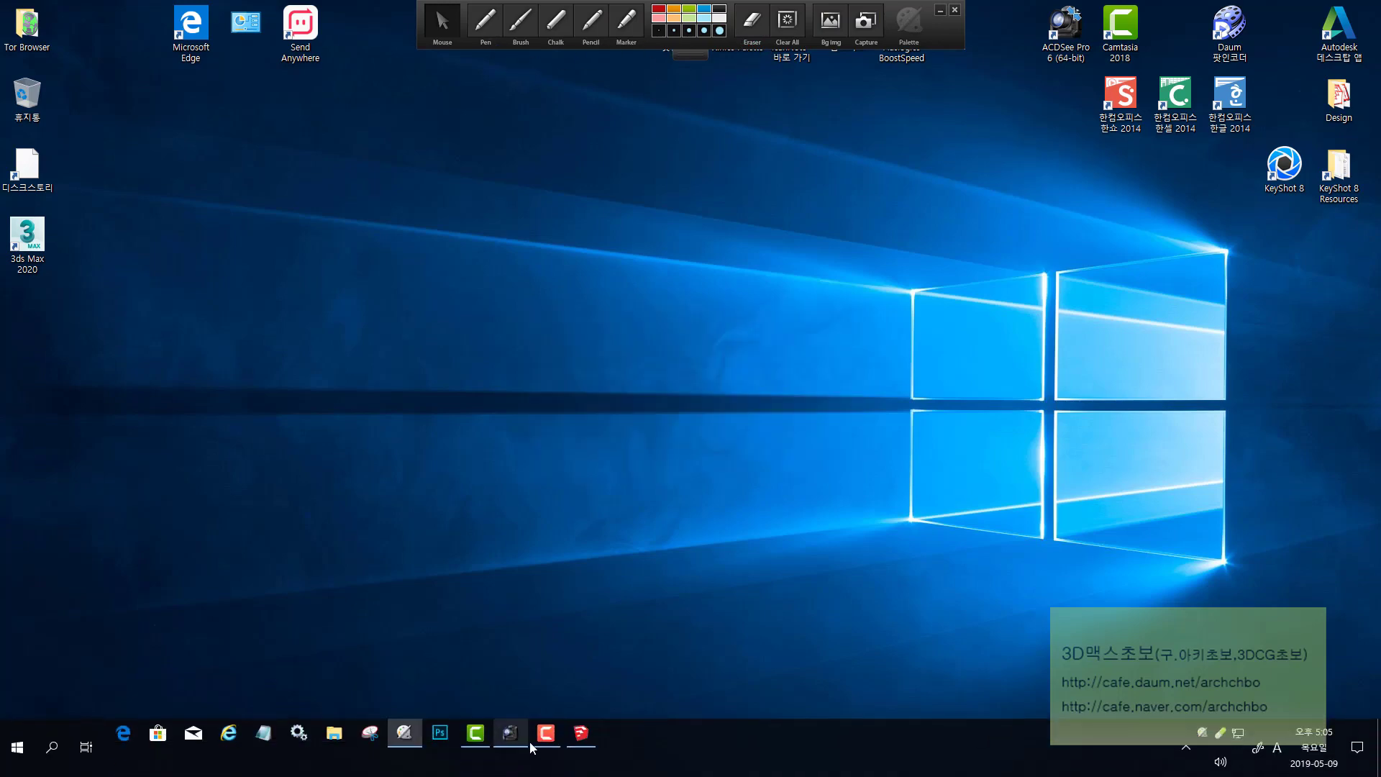
pyautogui.click(581, 768)
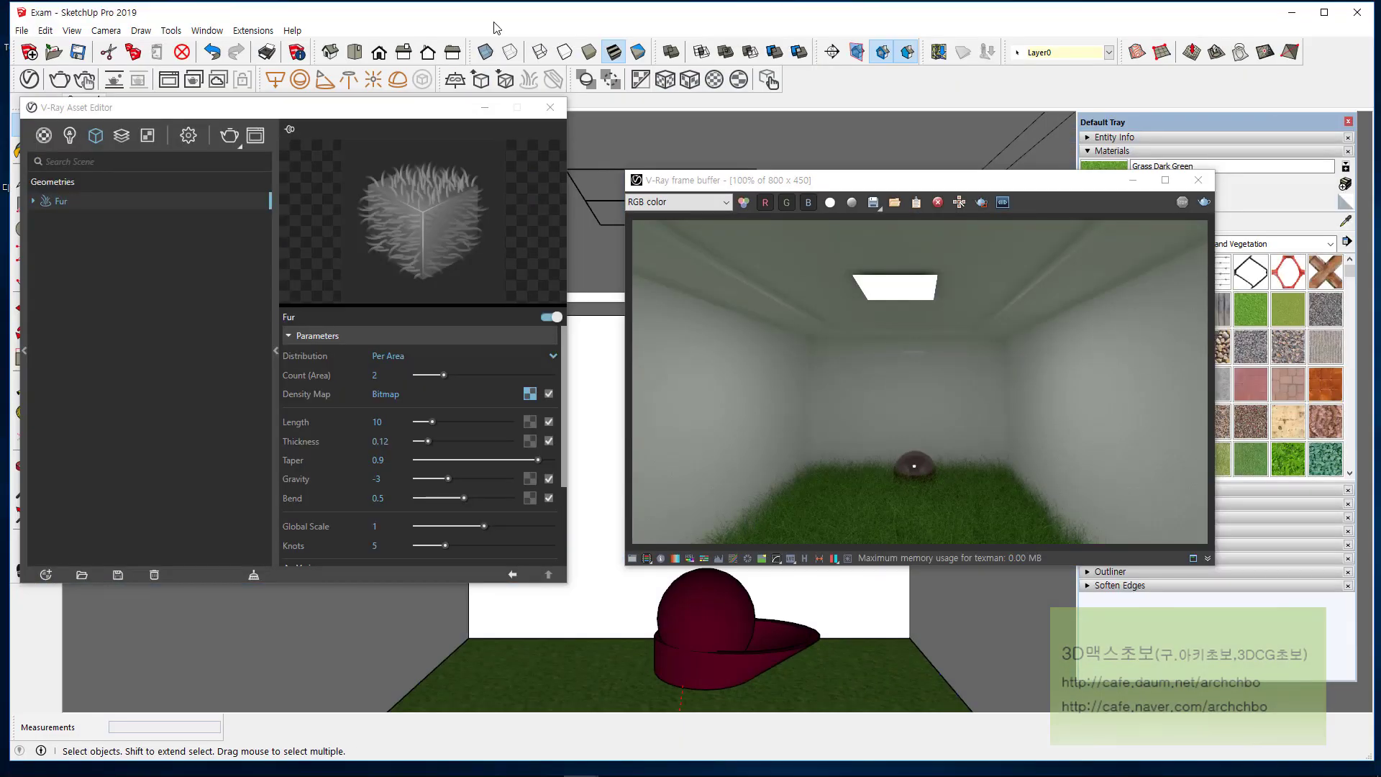
pyautogui.click(486, 22)
# Step: Sketch a straight and a tapered fur strand with a handwritten label over the render, and mark the Thickness and Taper parameters
pyautogui.moveTo(1050, 251); pyautogui.dragTo(1012, 305)
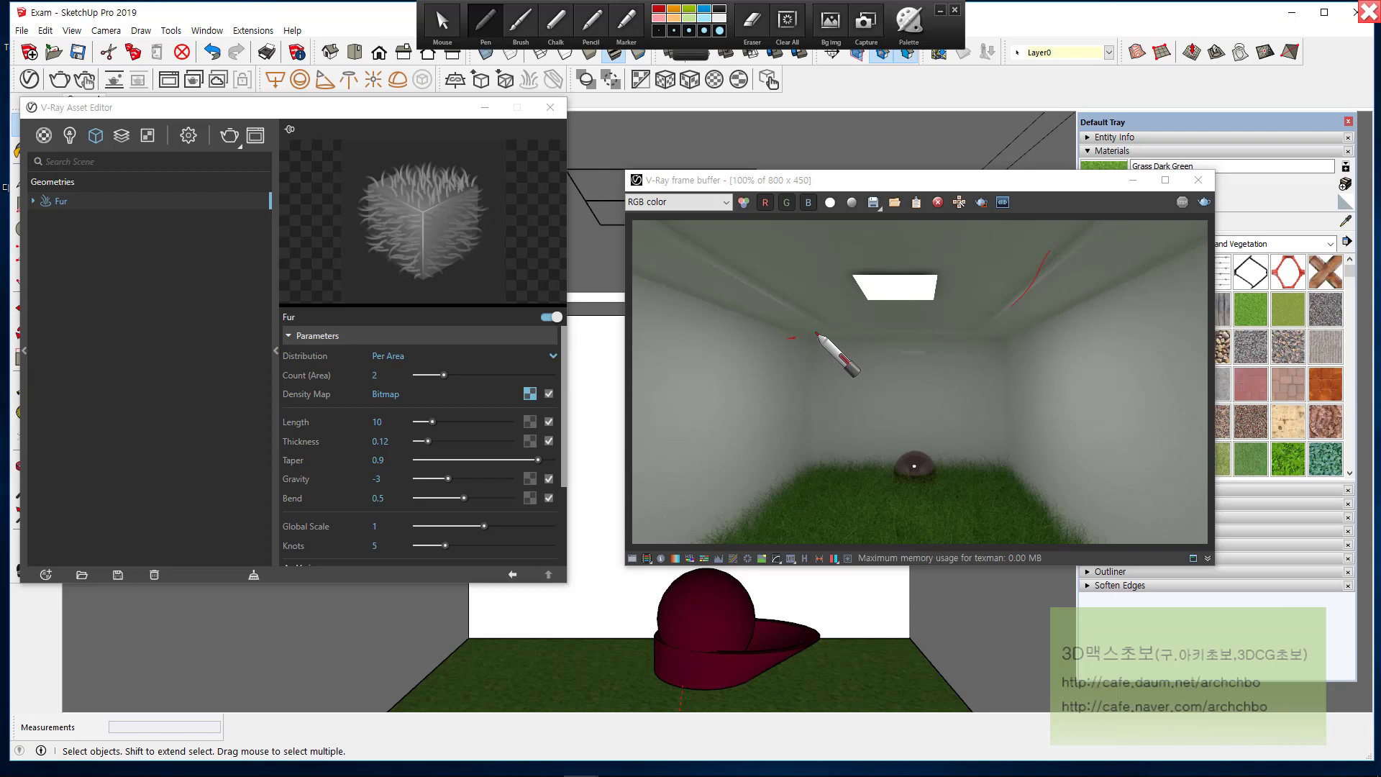
pyautogui.moveTo(832, 328)
pyautogui.mouseDown()
pyautogui.moveTo(788, 338)
pyautogui.moveTo(794, 448)
pyautogui.moveTo(811, 400)
pyautogui.moveTo(798, 349)
pyautogui.moveTo(814, 423)
pyautogui.mouseUp()
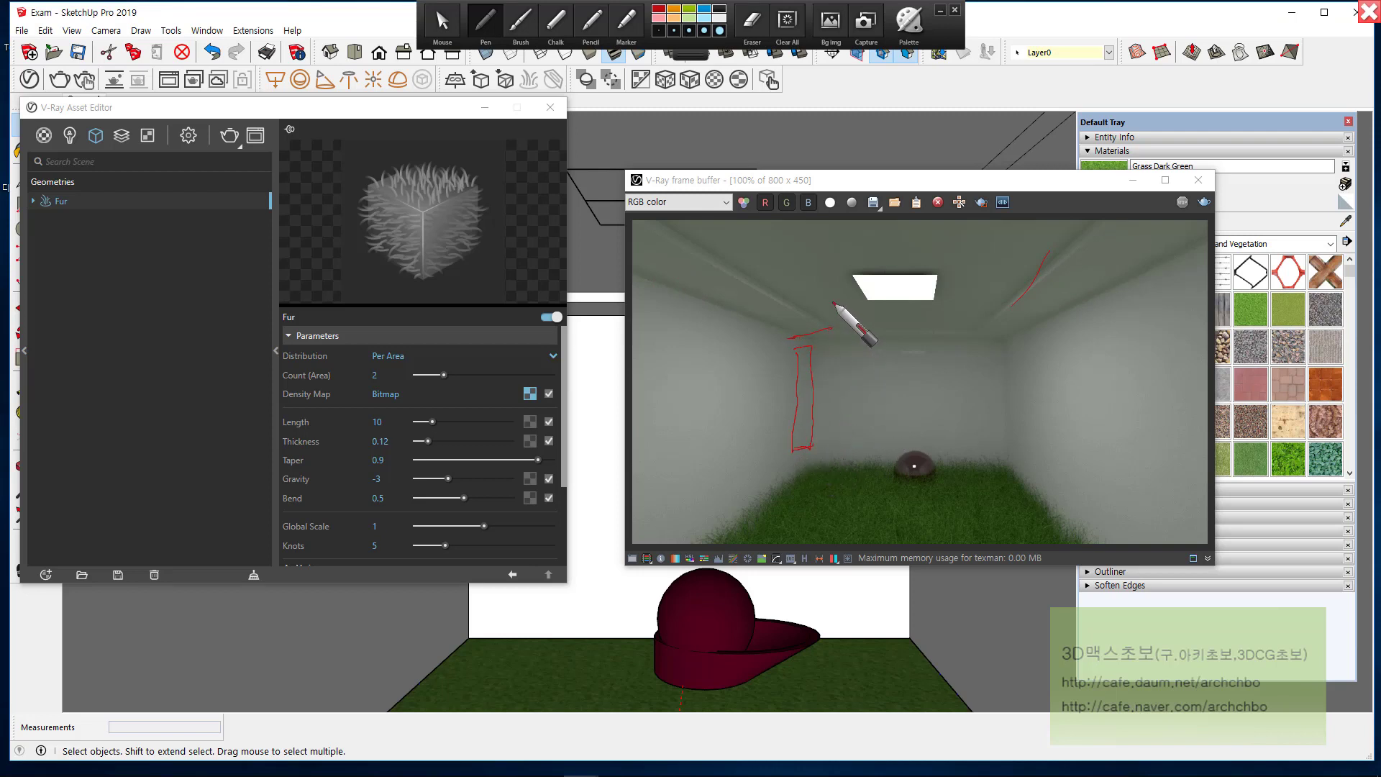
pyautogui.moveTo(331, 455)
pyautogui.mouseDown()
pyautogui.moveTo(310, 461)
pyautogui.moveTo(335, 461)
pyautogui.moveTo(295, 440)
pyautogui.mouseUp()
pyautogui.moveTo(858, 350)
pyautogui.mouseDown()
pyautogui.moveTo(843, 438)
pyautogui.moveTo(866, 442)
pyautogui.mouseUp()
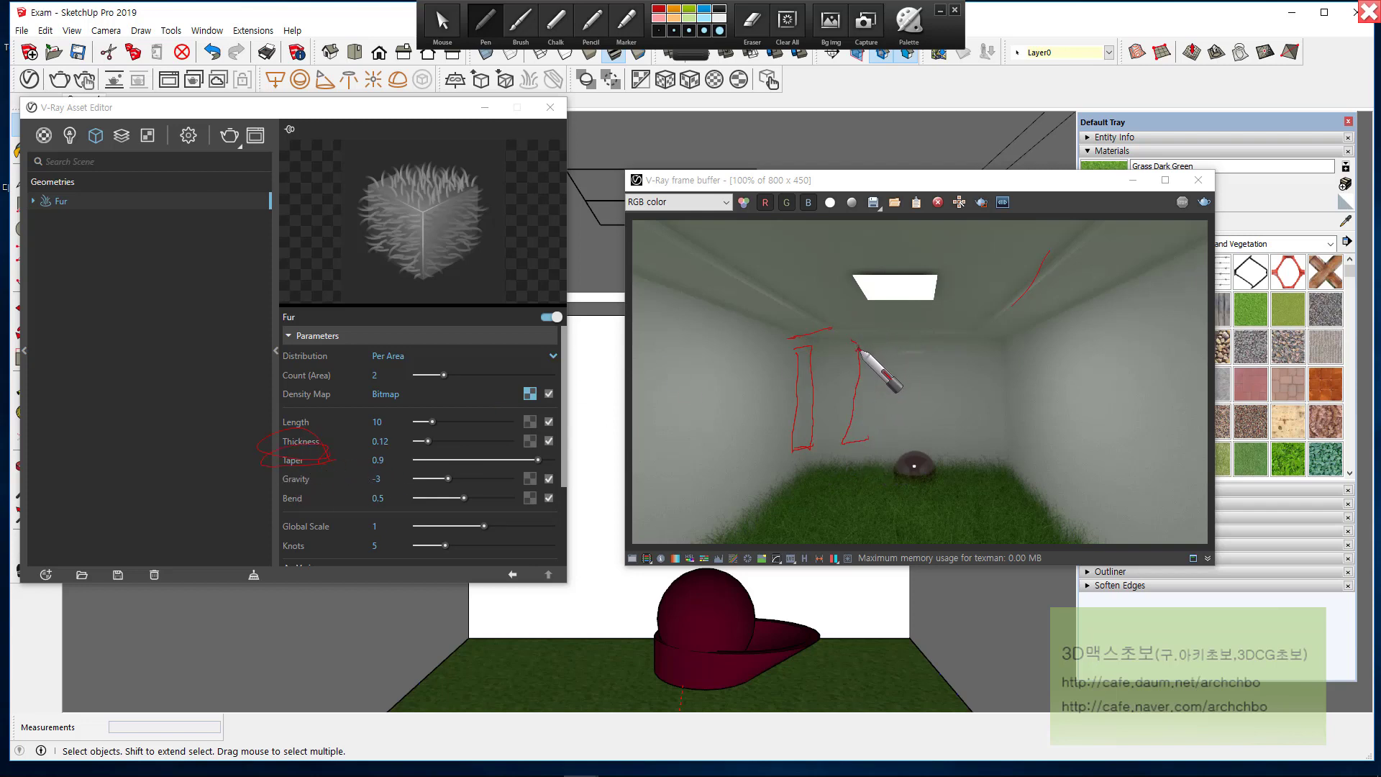
pyautogui.moveTo(855, 343)
pyautogui.mouseDown()
pyautogui.moveTo(872, 439)
pyautogui.moveTo(899, 386)
pyautogui.moveTo(922, 379)
pyautogui.moveTo(1025, 357)
pyautogui.moveTo(1045, 388)
pyautogui.mouseUp()
pyautogui.moveTo(1063, 385); pyautogui.dragTo(1069, 387)
pyautogui.moveTo(330, 459); pyautogui.dragTo(419, 473)
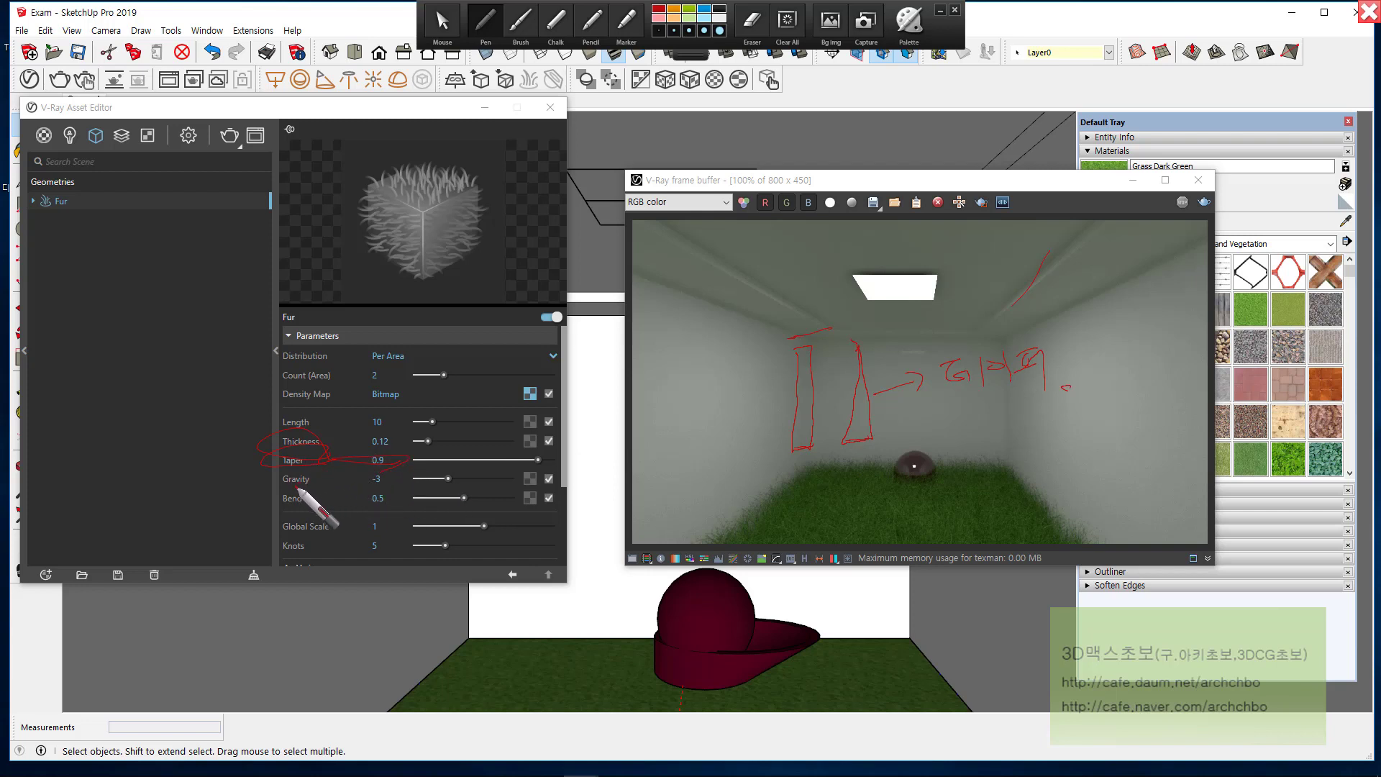
# Step: Underline the Gravity parameter, write a gravity note on the render, and sketch an upright strand with a downward arrow and drooping tip
pyautogui.moveTo(297, 490); pyautogui.dragTo(374, 499)
pyautogui.moveTo(650, 411)
pyautogui.mouseDown()
pyautogui.moveTo(671, 401)
pyautogui.moveTo(678, 453)
pyautogui.moveTo(703, 419)
pyautogui.moveTo(734, 445)
pyautogui.mouseUp()
pyautogui.click(760, 445)
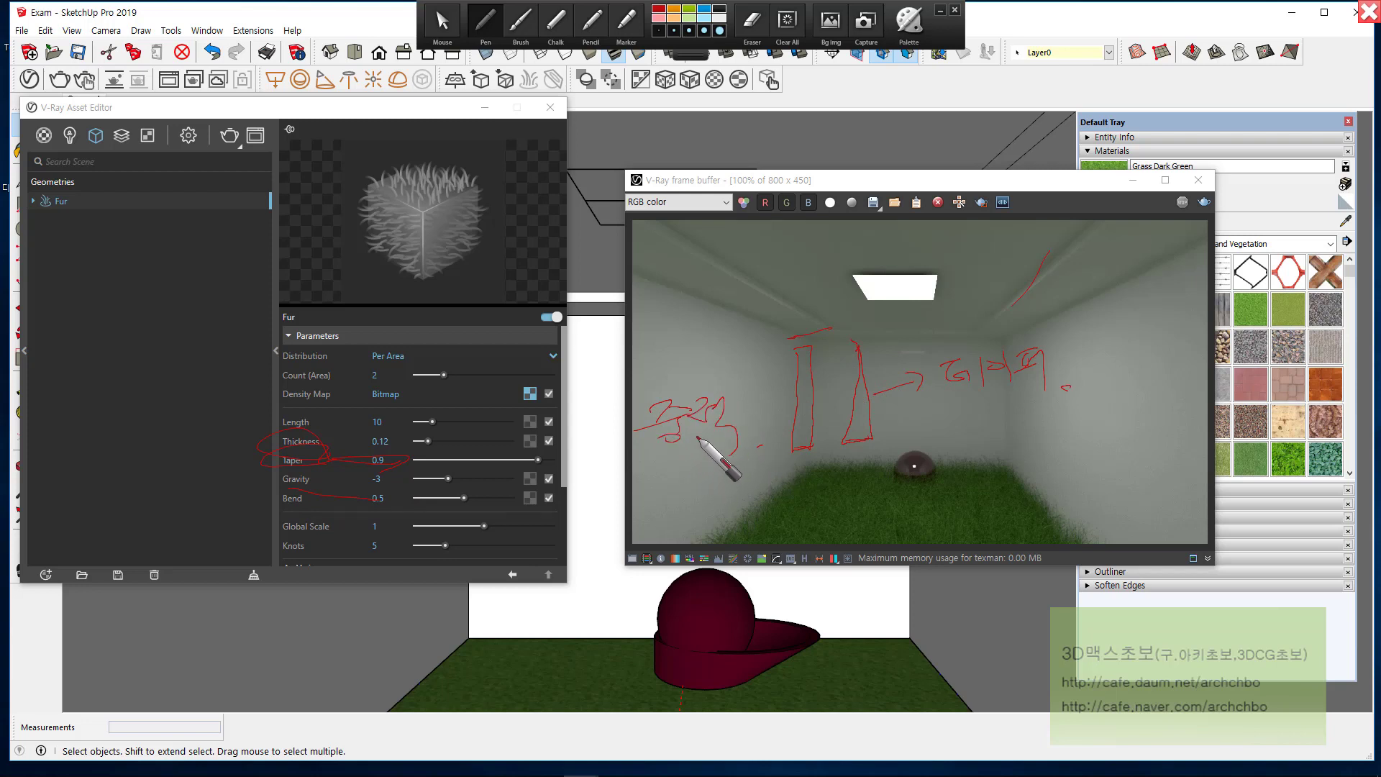
pyautogui.moveTo(1064, 387)
pyautogui.mouseDown()
pyautogui.moveTo(1072, 494)
pyautogui.moveTo(1088, 491)
pyautogui.moveTo(1082, 389)
pyautogui.moveTo(1083, 491)
pyautogui.moveTo(1056, 504)
pyautogui.mouseUp()
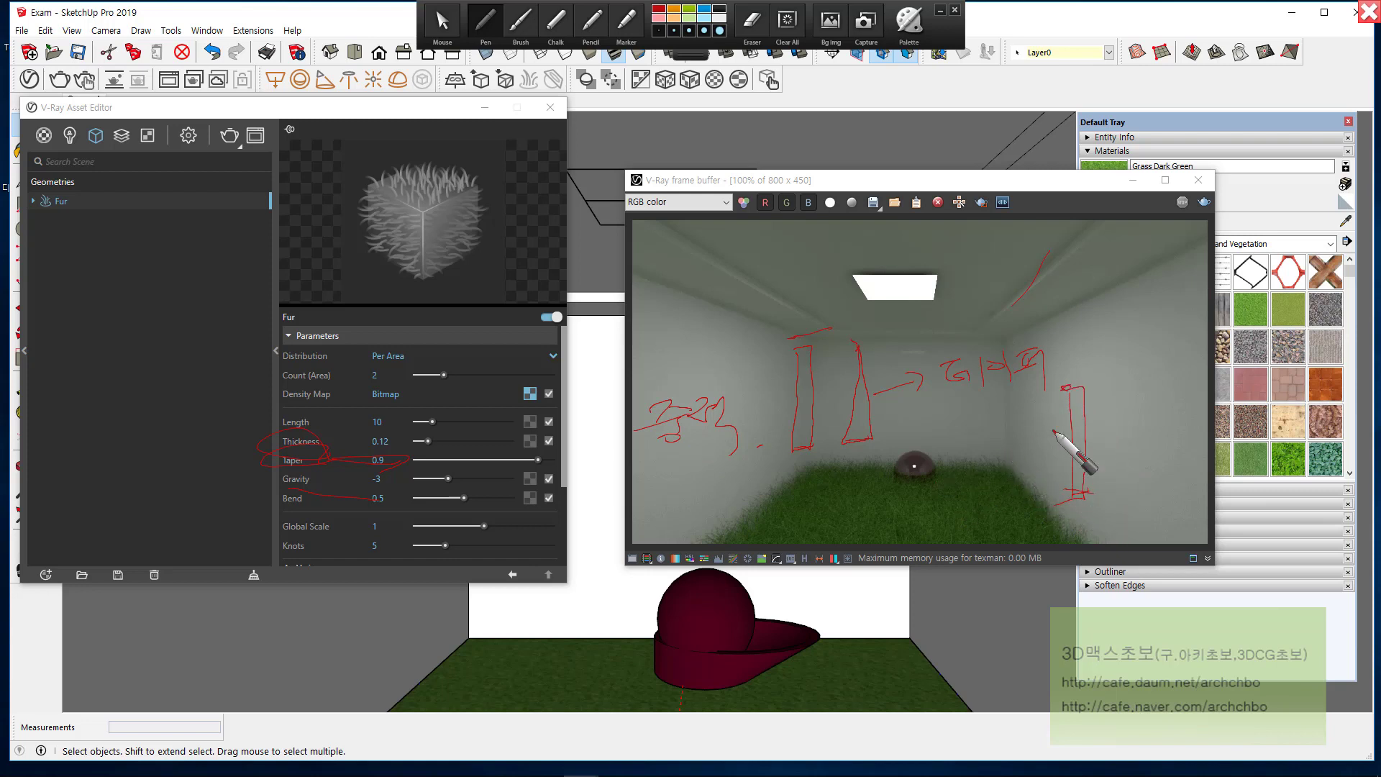
pyautogui.moveTo(1065, 387); pyautogui.dragTo(1066, 302)
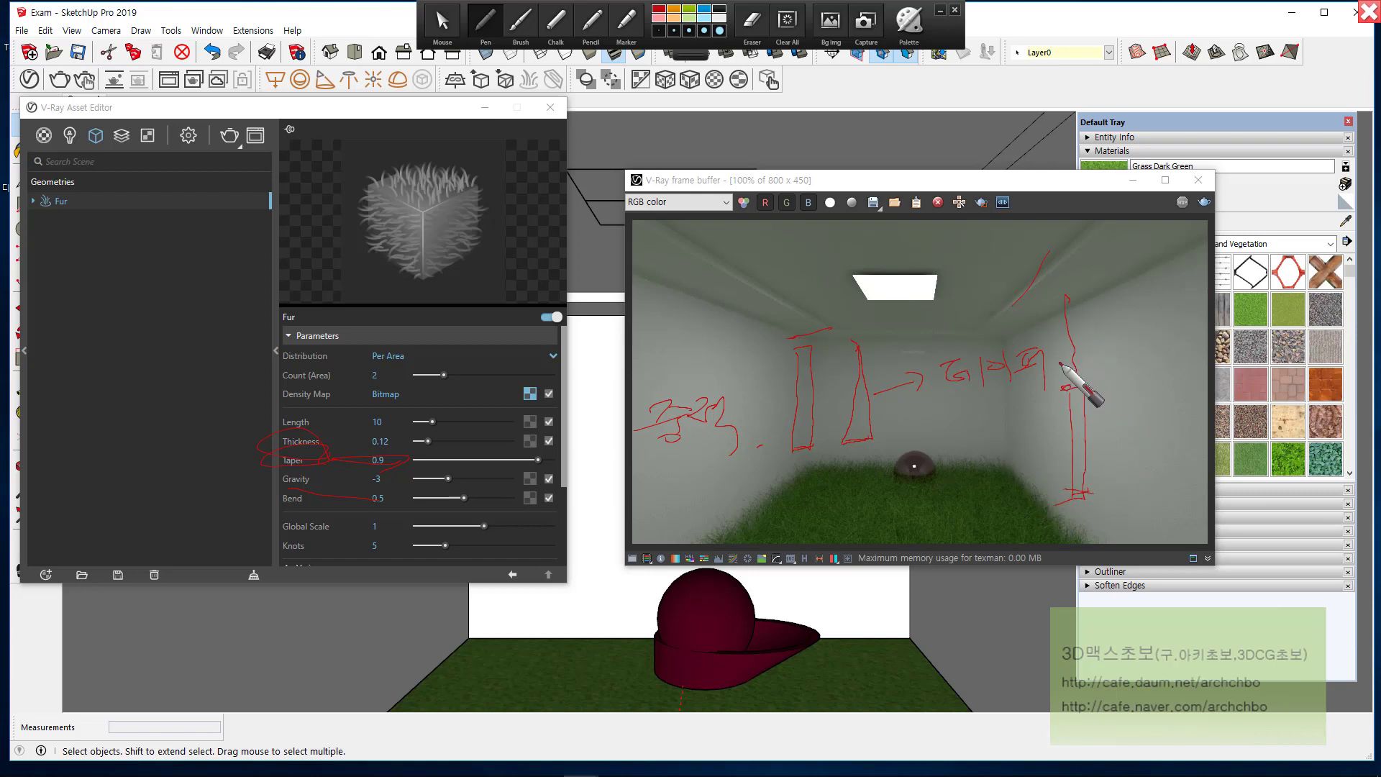
pyautogui.moveTo(1061, 363)
pyautogui.mouseDown()
pyautogui.moveTo(1102, 371)
pyautogui.moveTo(1127, 395)
pyautogui.mouseUp()
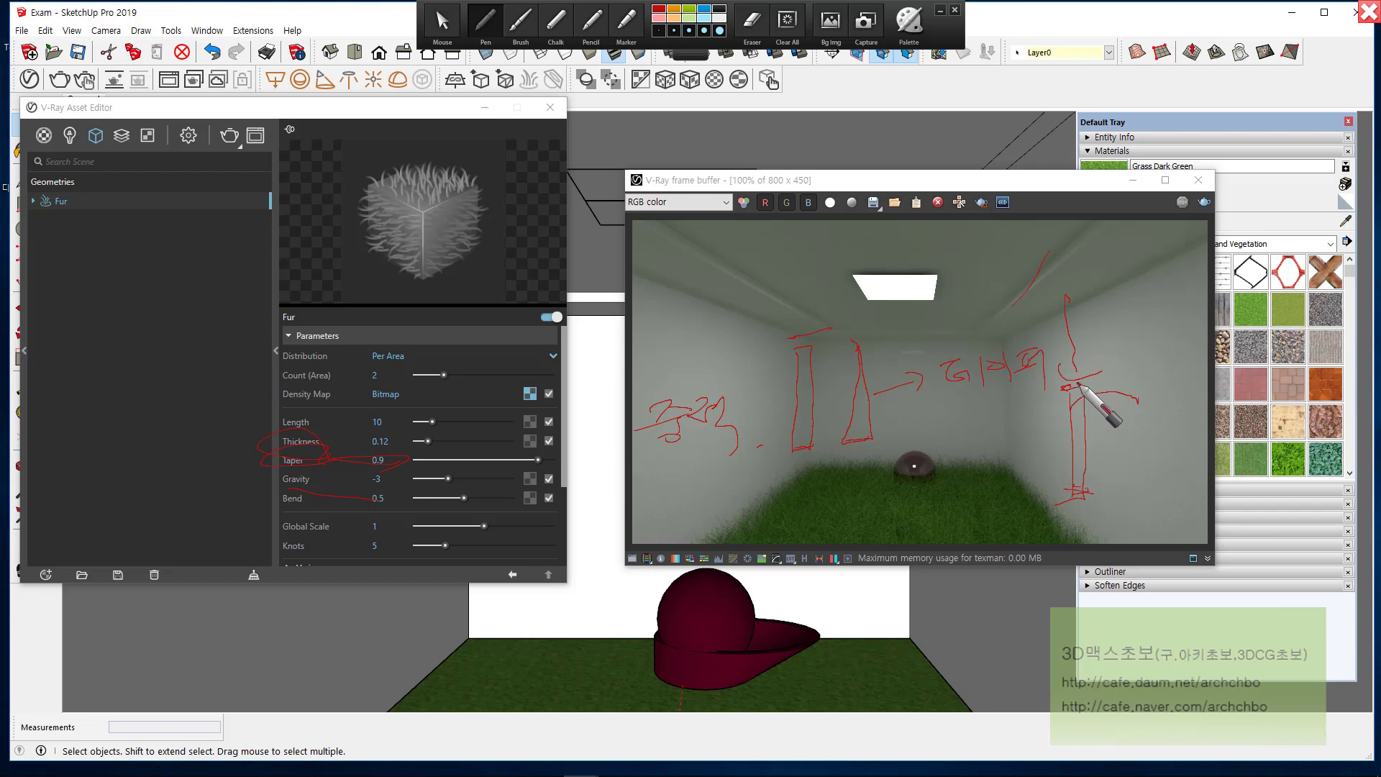
# Step: Sketch a small and a large bent strand on the render, with a downward arrow at the large strand's tip
pyautogui.moveTo(1117, 452); pyautogui.dragTo(1116, 515)
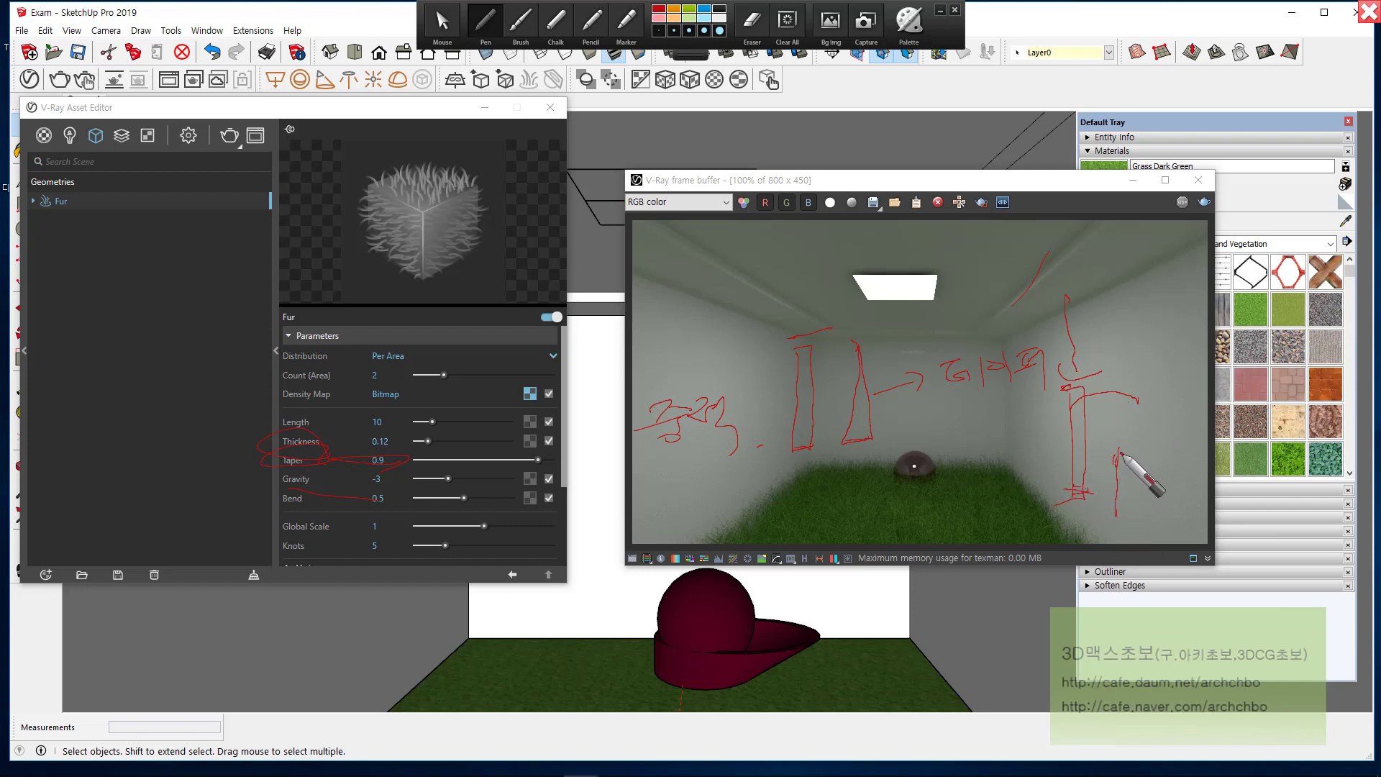
pyautogui.moveTo(1159, 444)
pyautogui.mouseDown()
pyautogui.moveTo(1125, 468)
pyautogui.moveTo(1119, 516)
pyautogui.mouseUp()
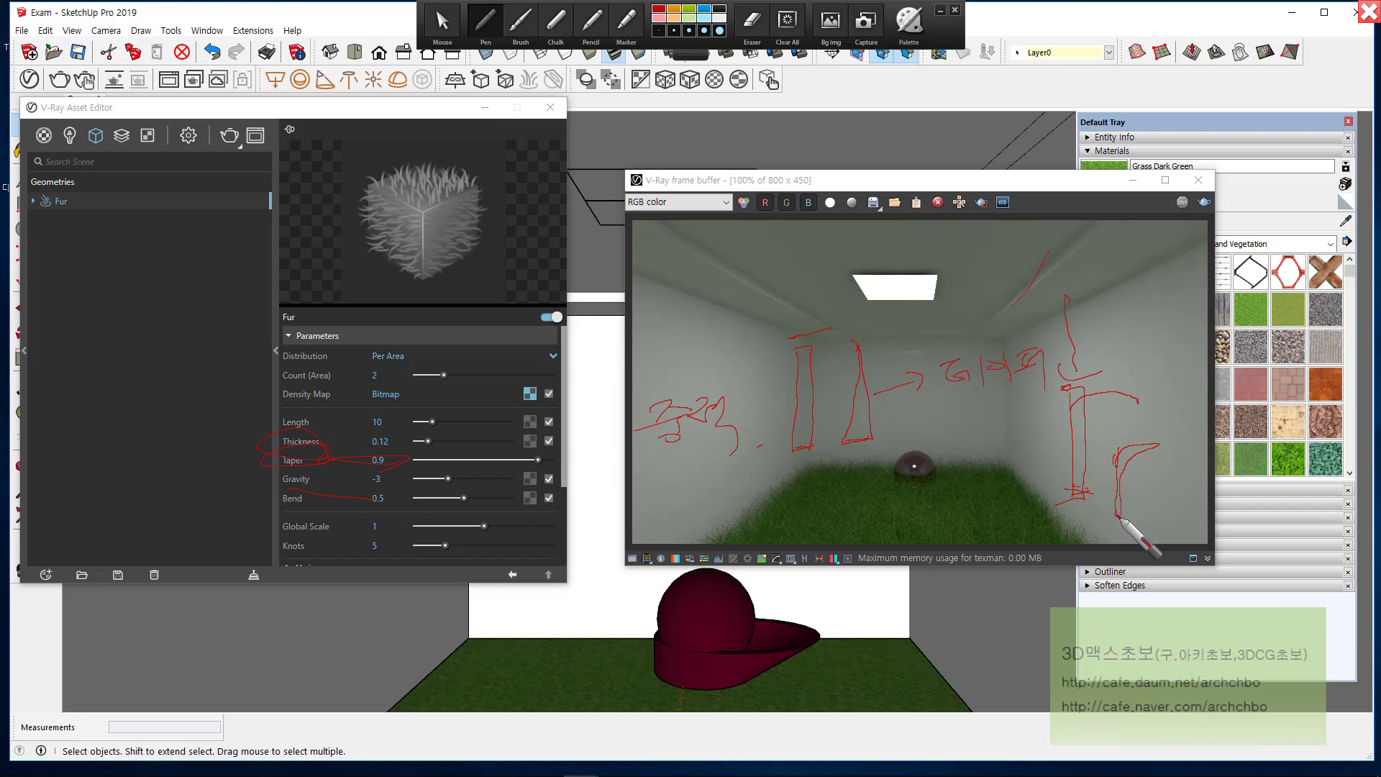
pyautogui.moveTo(962, 505)
pyautogui.mouseDown()
pyautogui.moveTo(1052, 416)
pyautogui.moveTo(1072, 413)
pyautogui.mouseUp()
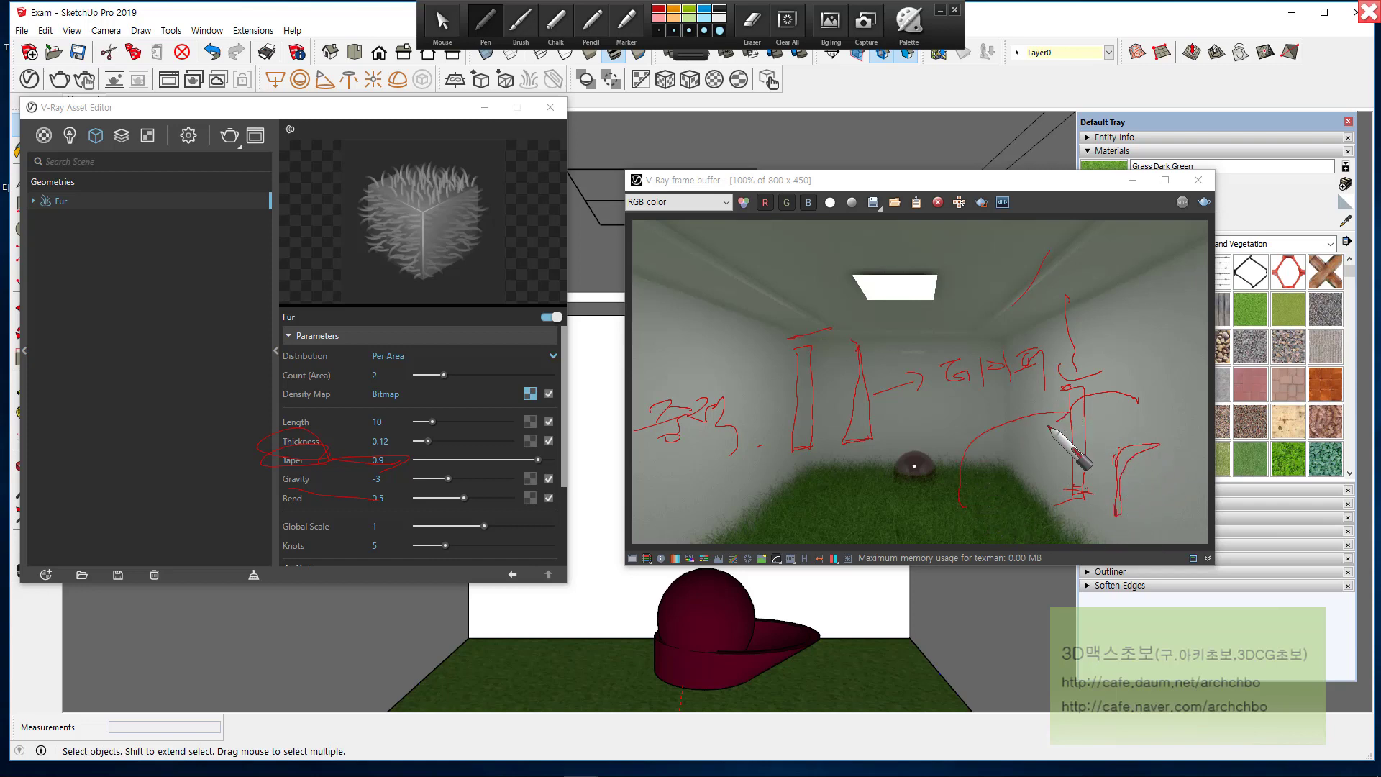
pyautogui.moveTo(966, 515)
pyautogui.mouseDown()
pyautogui.moveTo(997, 435)
pyautogui.moveTo(1026, 406)
pyautogui.mouseUp()
pyautogui.moveTo(1011, 306)
pyautogui.mouseDown()
pyautogui.moveTo(1019, 416)
pyautogui.moveTo(1061, 430)
pyautogui.moveTo(1061, 403)
pyautogui.moveTo(1070, 426)
pyautogui.mouseUp()
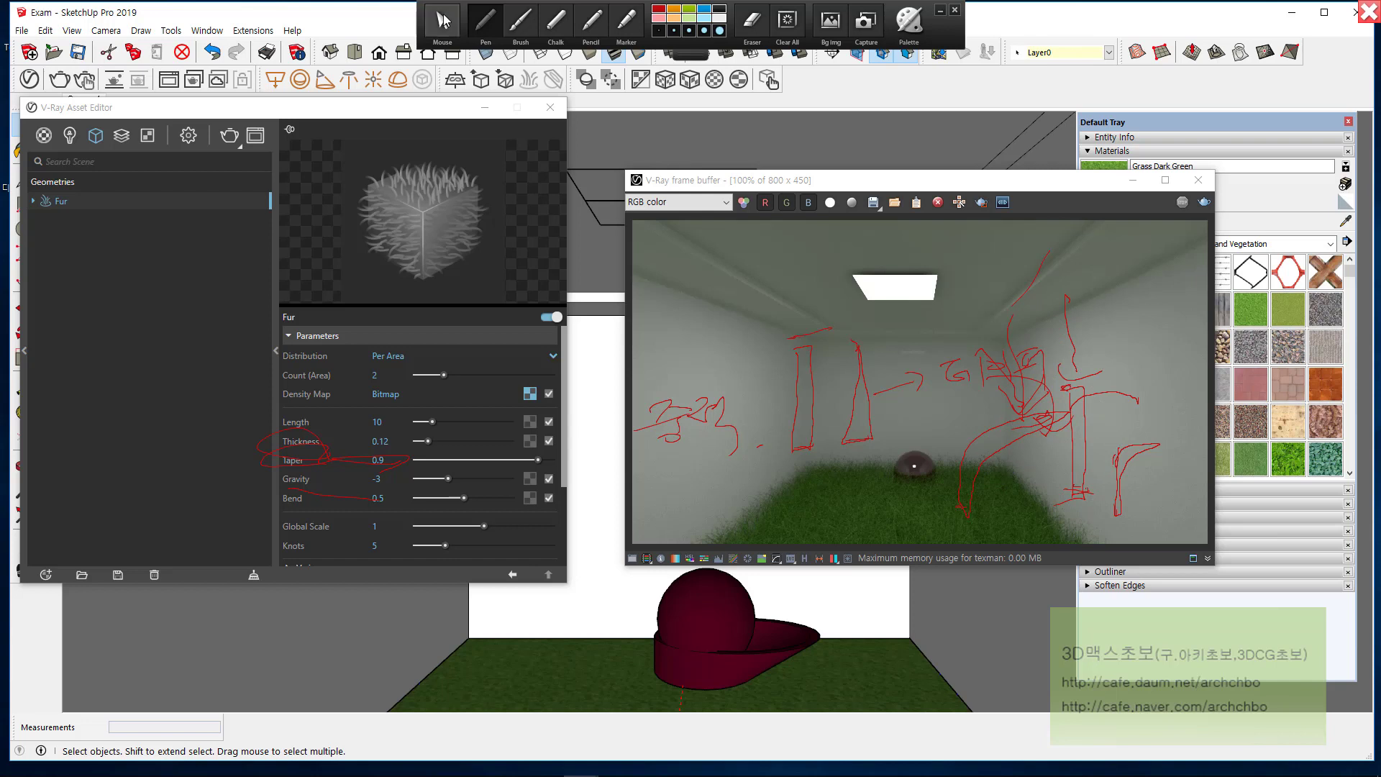
# Step: Clear the pen annotations and scribble a new Pen mark around the fur parameters from Length to Bend
pyautogui.click(442, 22)
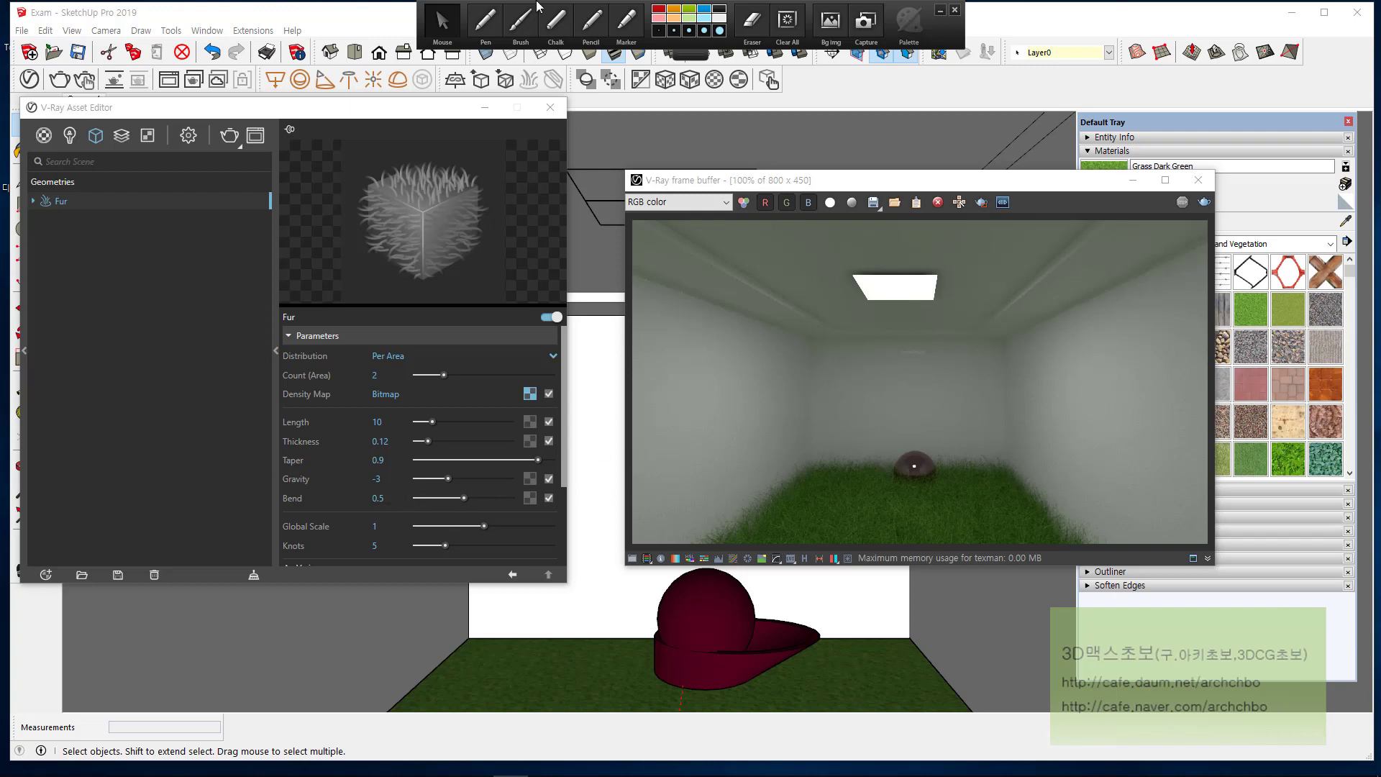
pyautogui.click(486, 20)
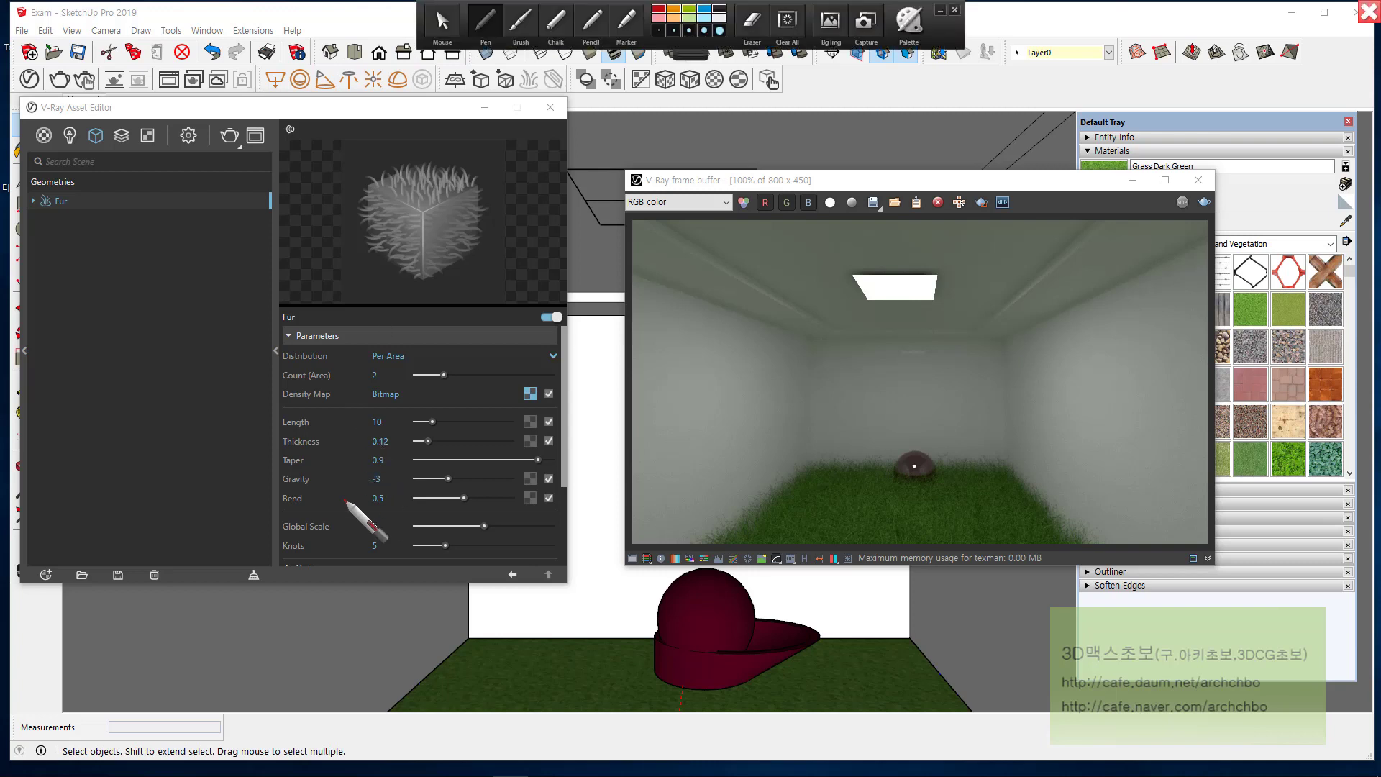
pyautogui.moveTo(302, 419)
pyautogui.mouseDown()
pyautogui.moveTo(255, 436)
pyautogui.moveTo(308, 464)
pyautogui.moveTo(246, 472)
pyautogui.moveTo(345, 509)
pyautogui.moveTo(316, 508)
pyautogui.mouseUp()
# Step: Handwrite a Korean note on the render's back wall and add the word "Stand" beside it
pyautogui.click(741, 343)
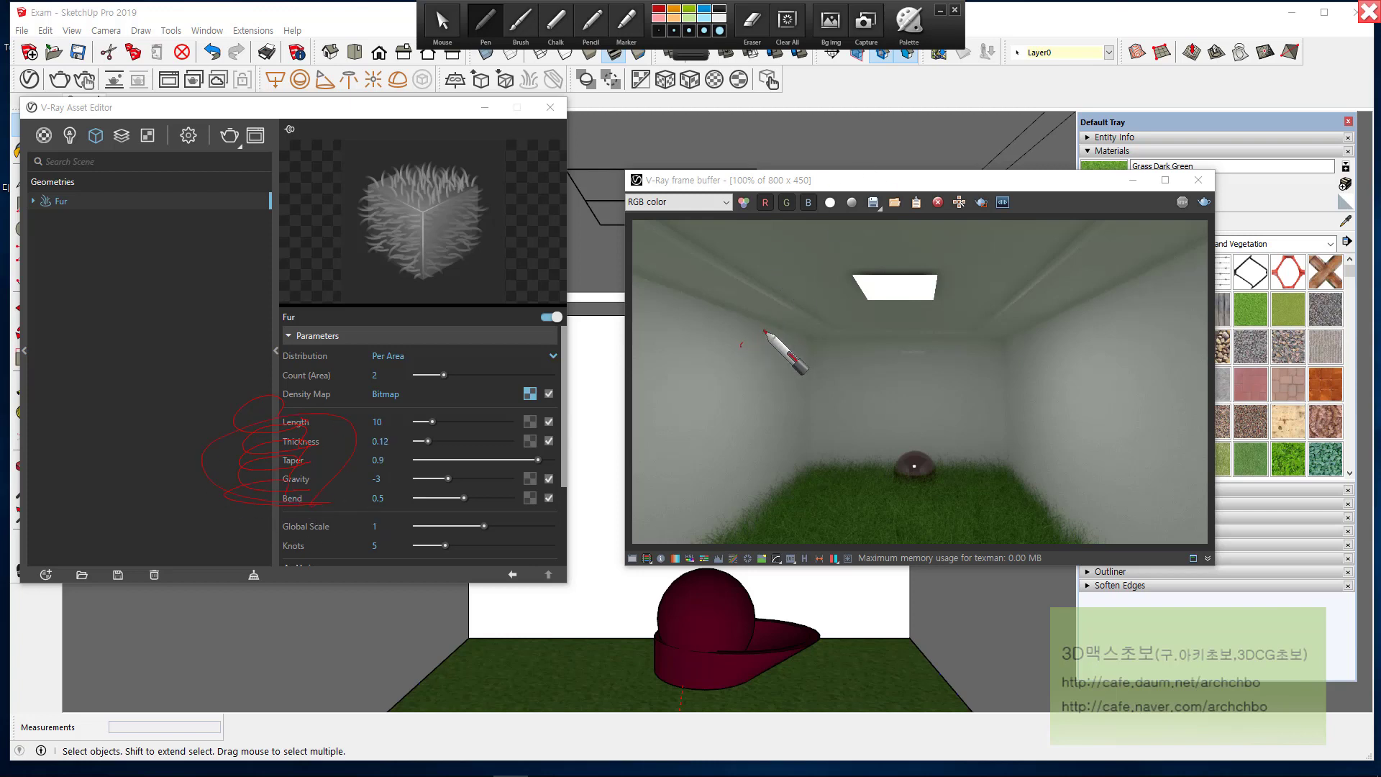
pyautogui.moveTo(765, 332)
pyautogui.mouseDown()
pyautogui.moveTo(786, 352)
pyautogui.moveTo(840, 331)
pyautogui.moveTo(876, 336)
pyautogui.moveTo(816, 324)
pyautogui.moveTo(863, 325)
pyautogui.moveTo(863, 357)
pyautogui.mouseUp()
pyautogui.click(864, 329)
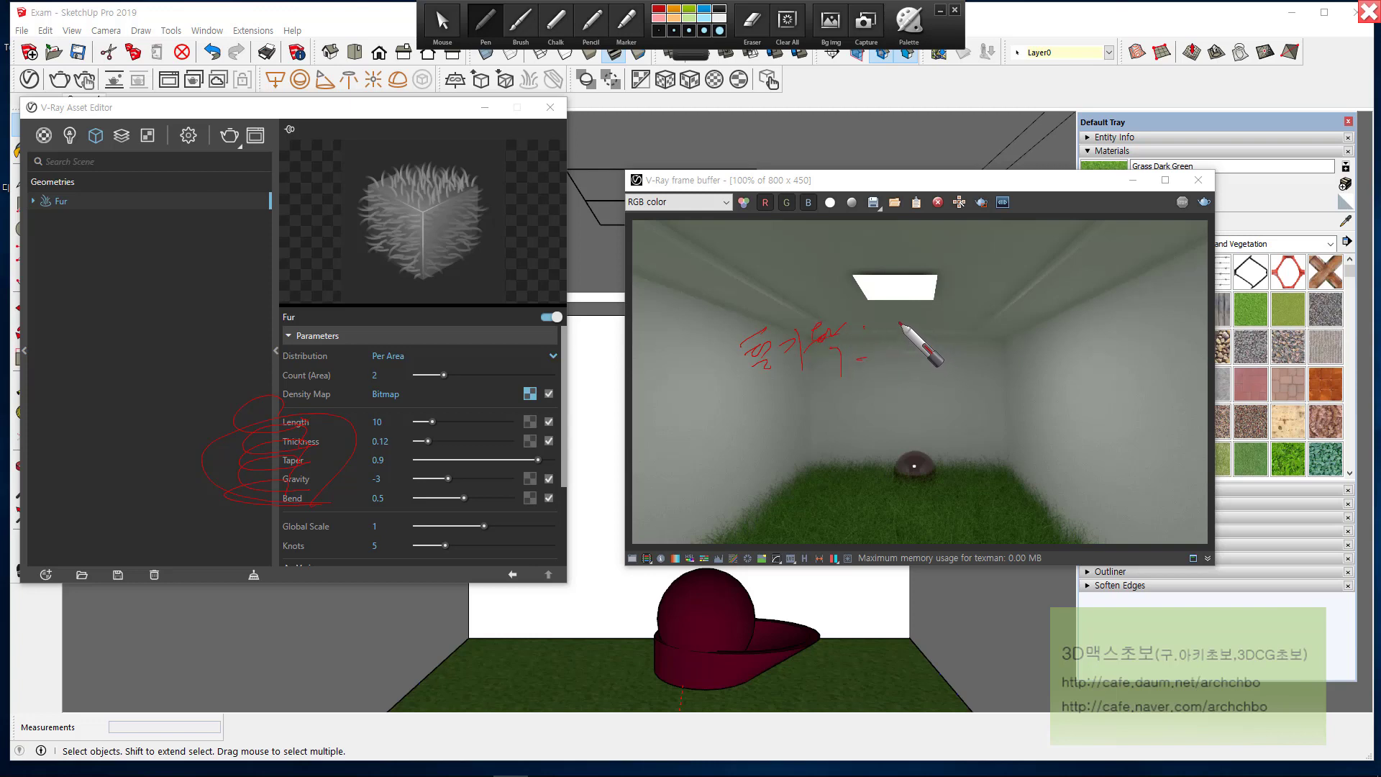
pyautogui.moveTo(892, 363); pyautogui.dragTo(876, 399)
pyautogui.moveTo(901, 363); pyautogui.dragTo(899, 393)
pyautogui.moveTo(897, 376)
pyautogui.mouseDown()
pyautogui.moveTo(939, 382)
pyautogui.moveTo(980, 339)
pyautogui.moveTo(826, 456)
pyautogui.mouseUp()
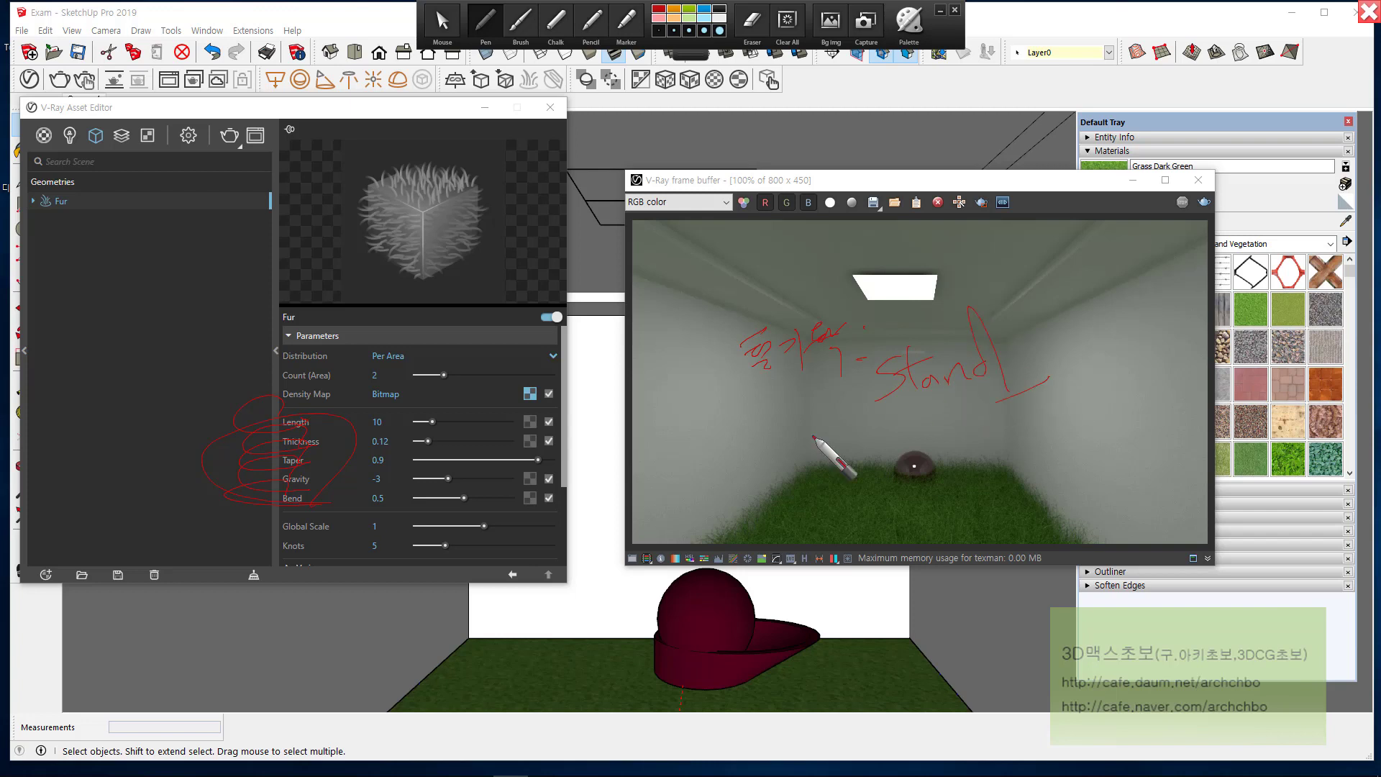
# Step: Circle the word "Stand", sketch an upright strand on a ground line beneath it, and clear the annotations
pyautogui.moveTo(1004, 450)
pyautogui.mouseDown()
pyautogui.moveTo(1050, 378)
pyautogui.moveTo(1060, 428)
pyautogui.mouseUp()
pyautogui.moveTo(720, 480)
pyautogui.mouseDown()
pyautogui.moveTo(706, 398)
pyautogui.moveTo(741, 481)
pyautogui.moveTo(719, 479)
pyautogui.moveTo(784, 470)
pyautogui.moveTo(735, 496)
pyautogui.moveTo(832, 521)
pyautogui.mouseUp()
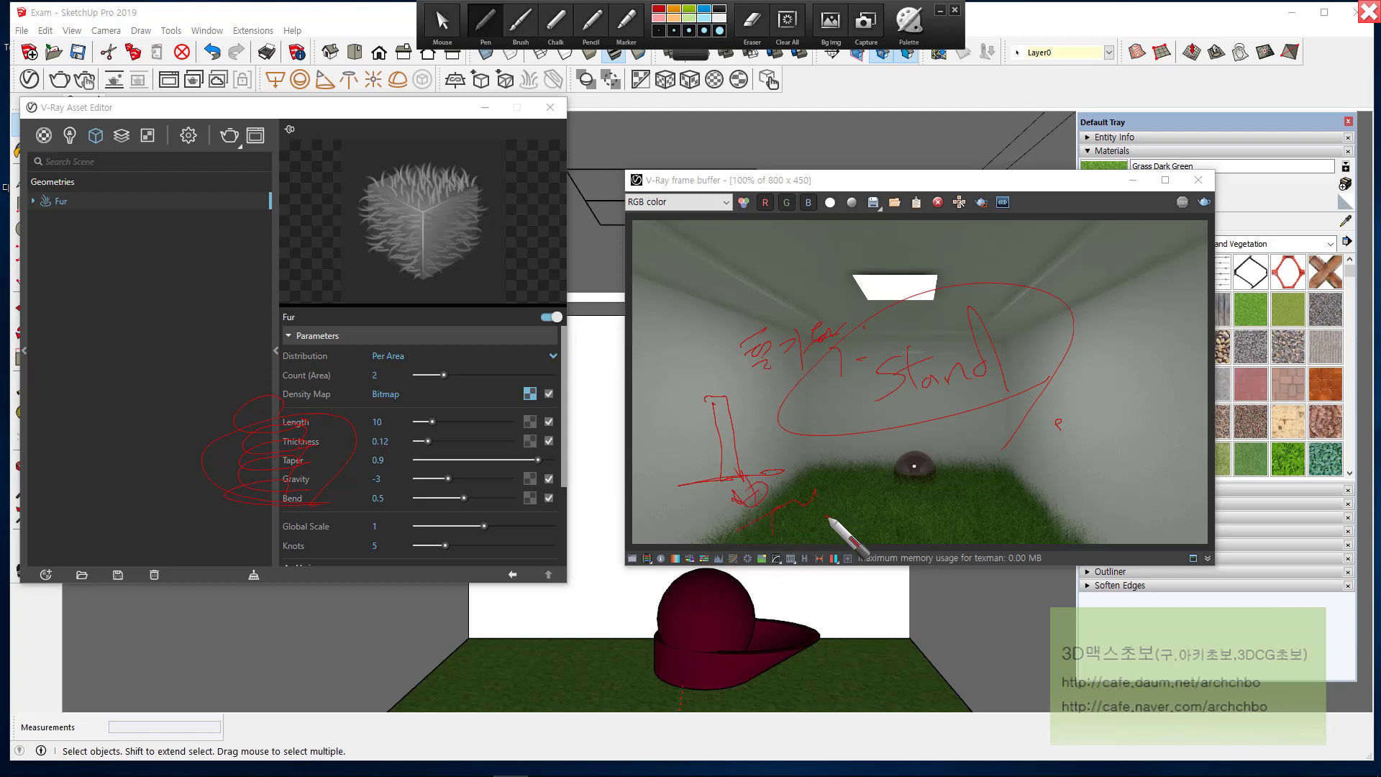
pyautogui.moveTo(725, 398)
pyautogui.mouseDown()
pyautogui.moveTo(712, 396)
pyautogui.moveTo(728, 487)
pyautogui.mouseUp()
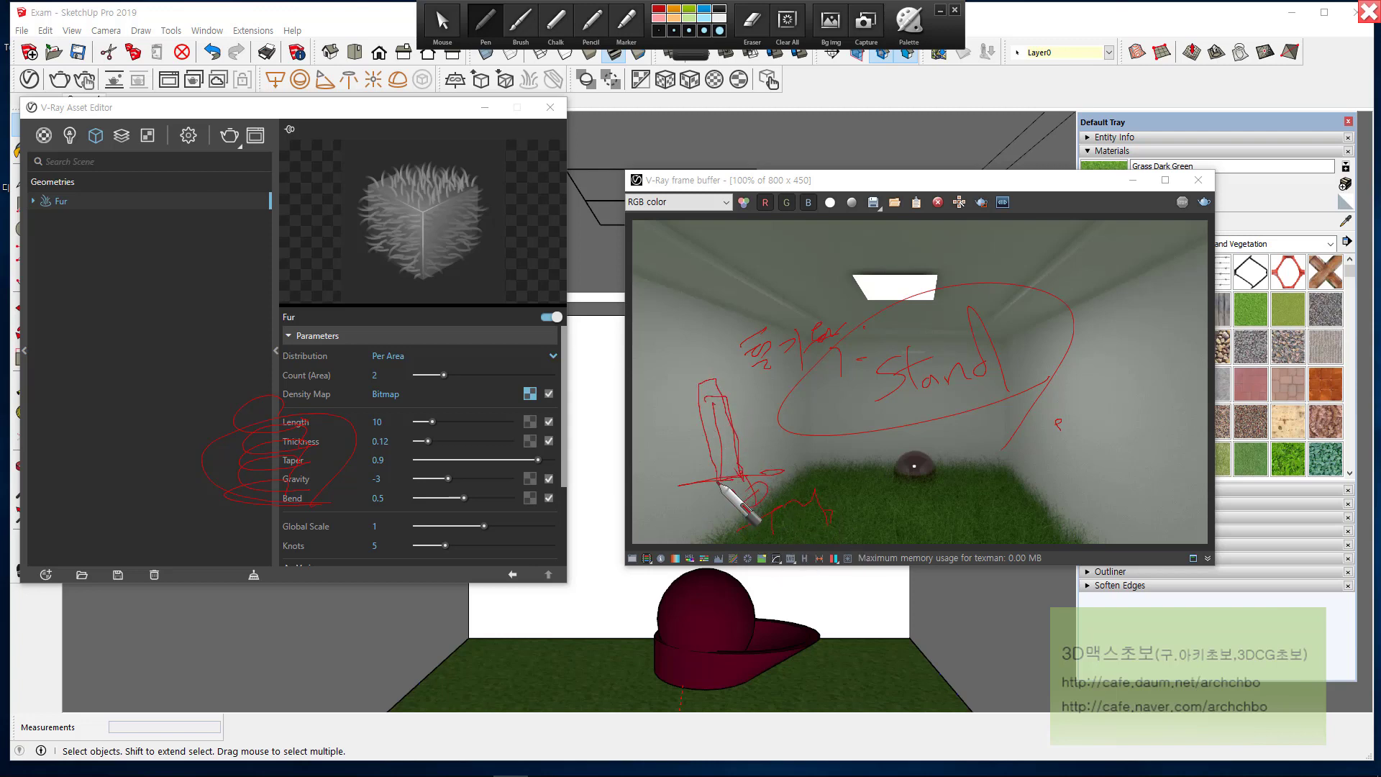
pyautogui.moveTo(762, 413)
pyautogui.mouseDown()
pyautogui.moveTo(796, 400)
pyautogui.moveTo(706, 428)
pyautogui.mouseUp()
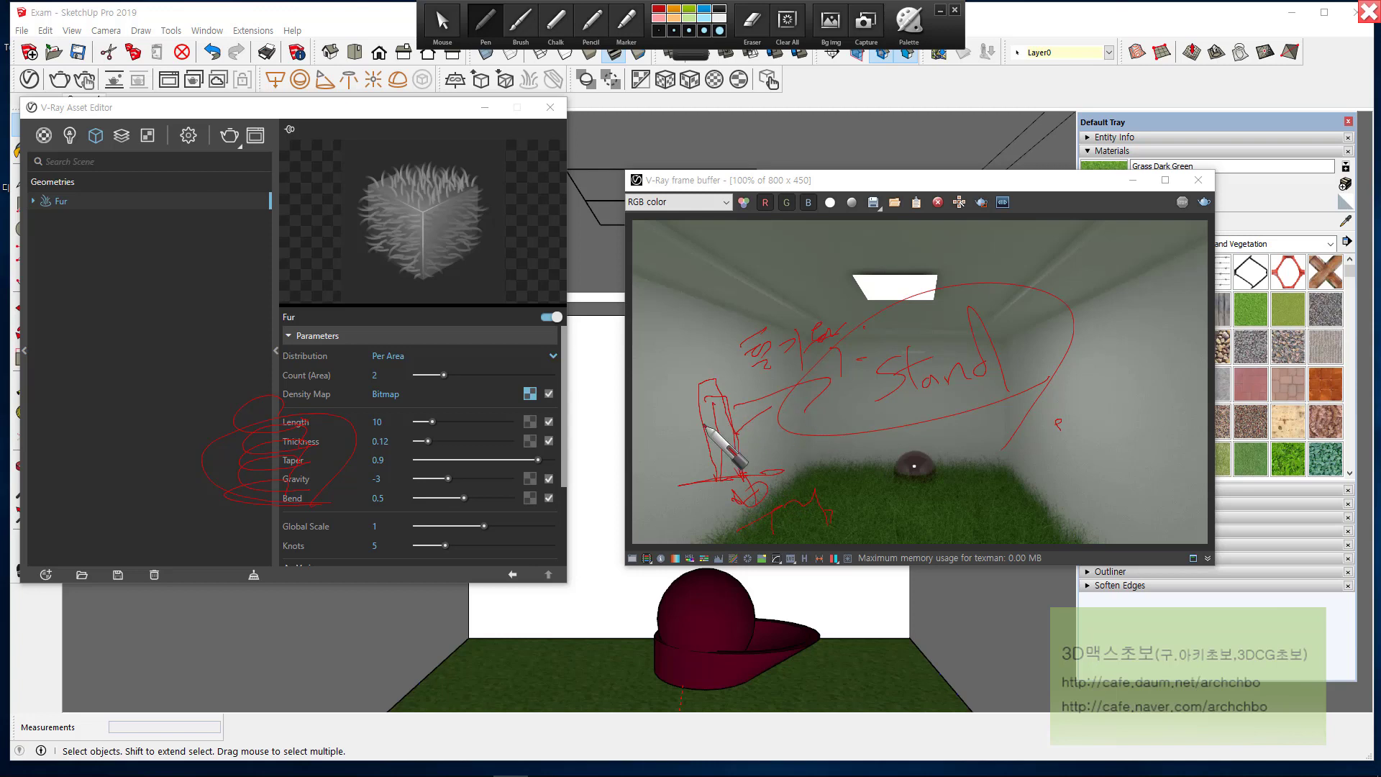
pyautogui.moveTo(441, 469); pyautogui.dragTo(342, 494)
pyautogui.click(442, 27)
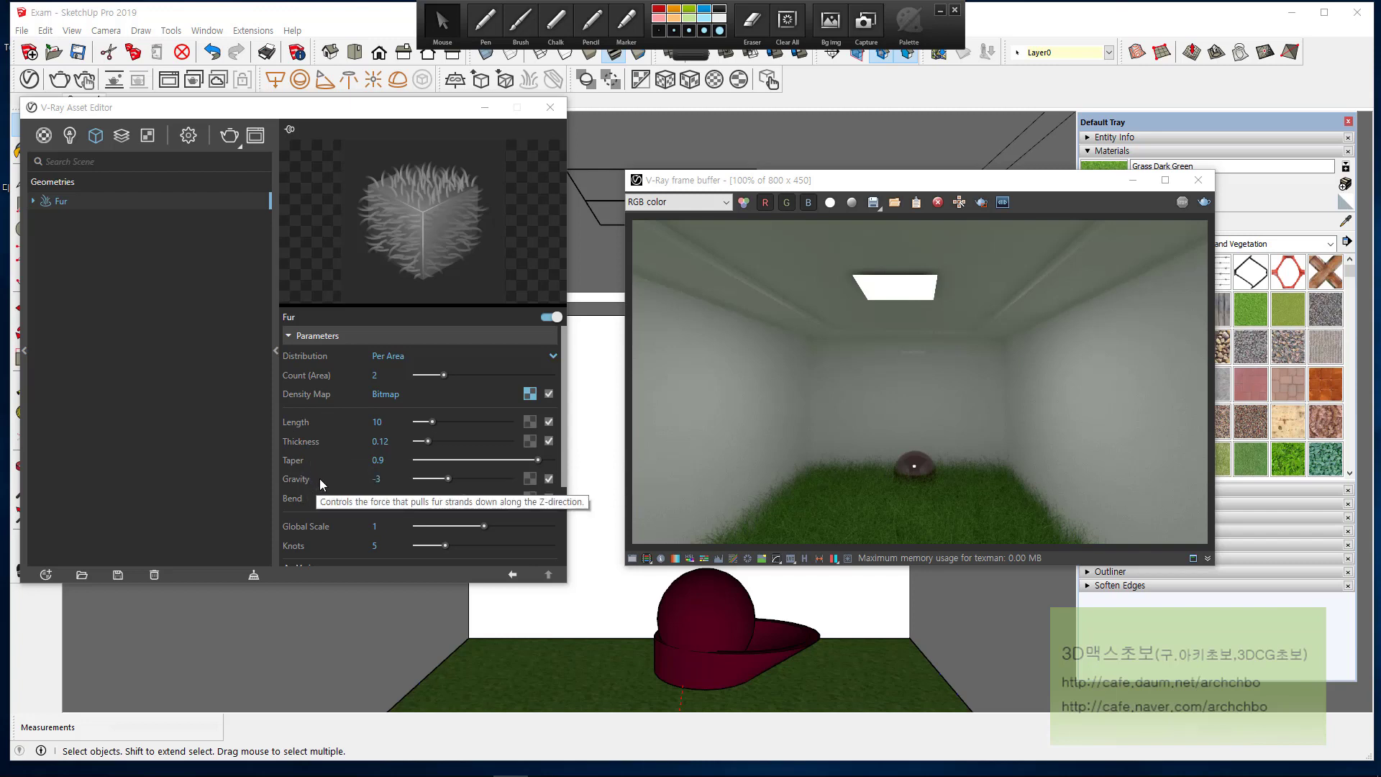
# Step: Review the fur's Gravity, Bend, Global Scale and Knots parameters
pyautogui.scroll(-1, 321, 500)
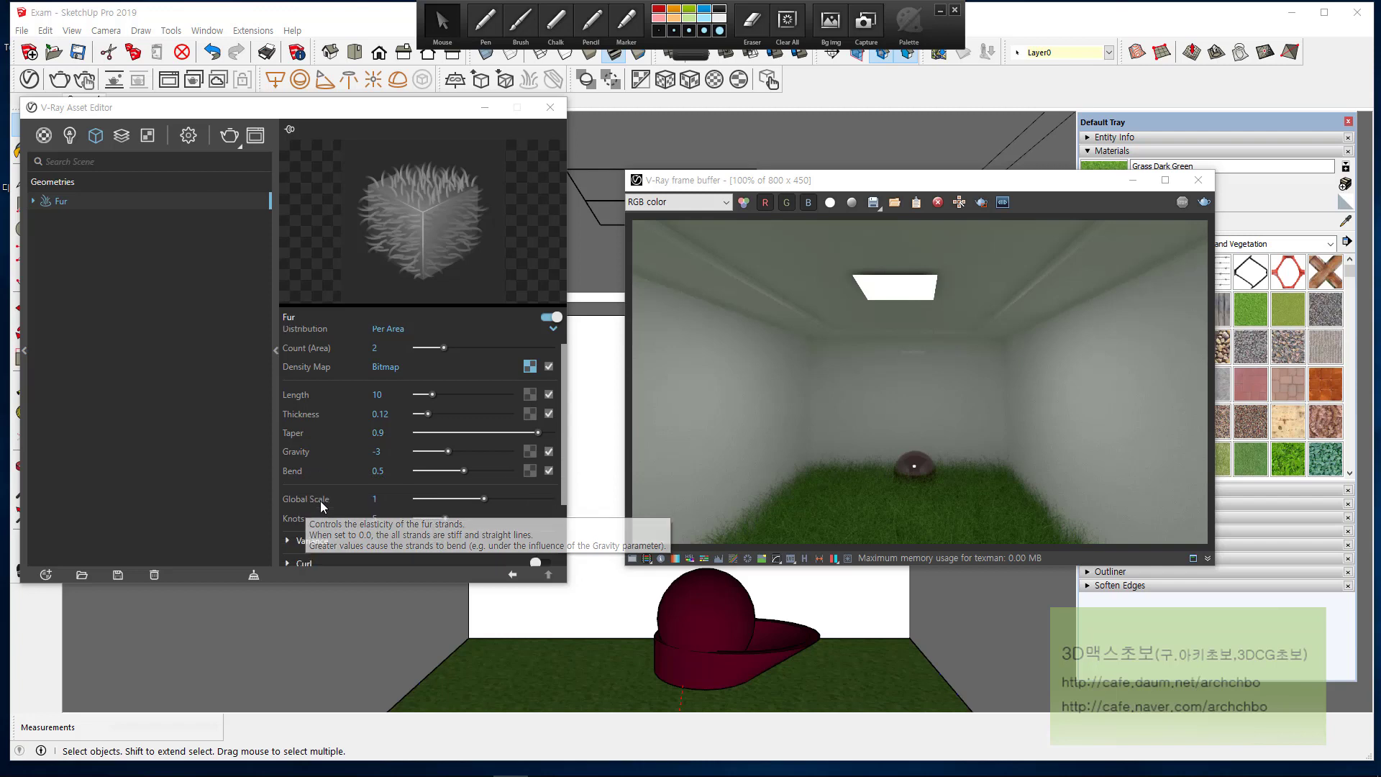
pyautogui.scroll(-3, 321, 501)
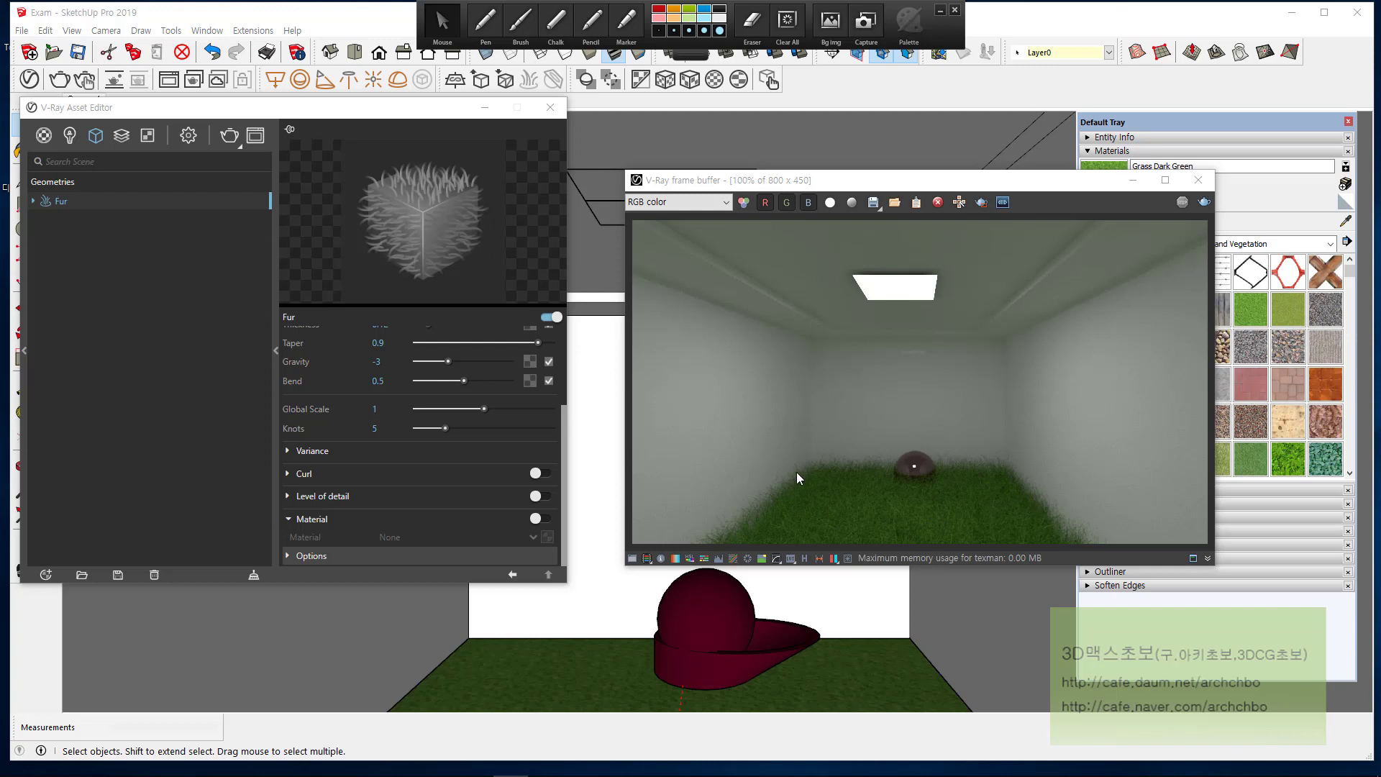
pyautogui.doubleClick(377, 408)
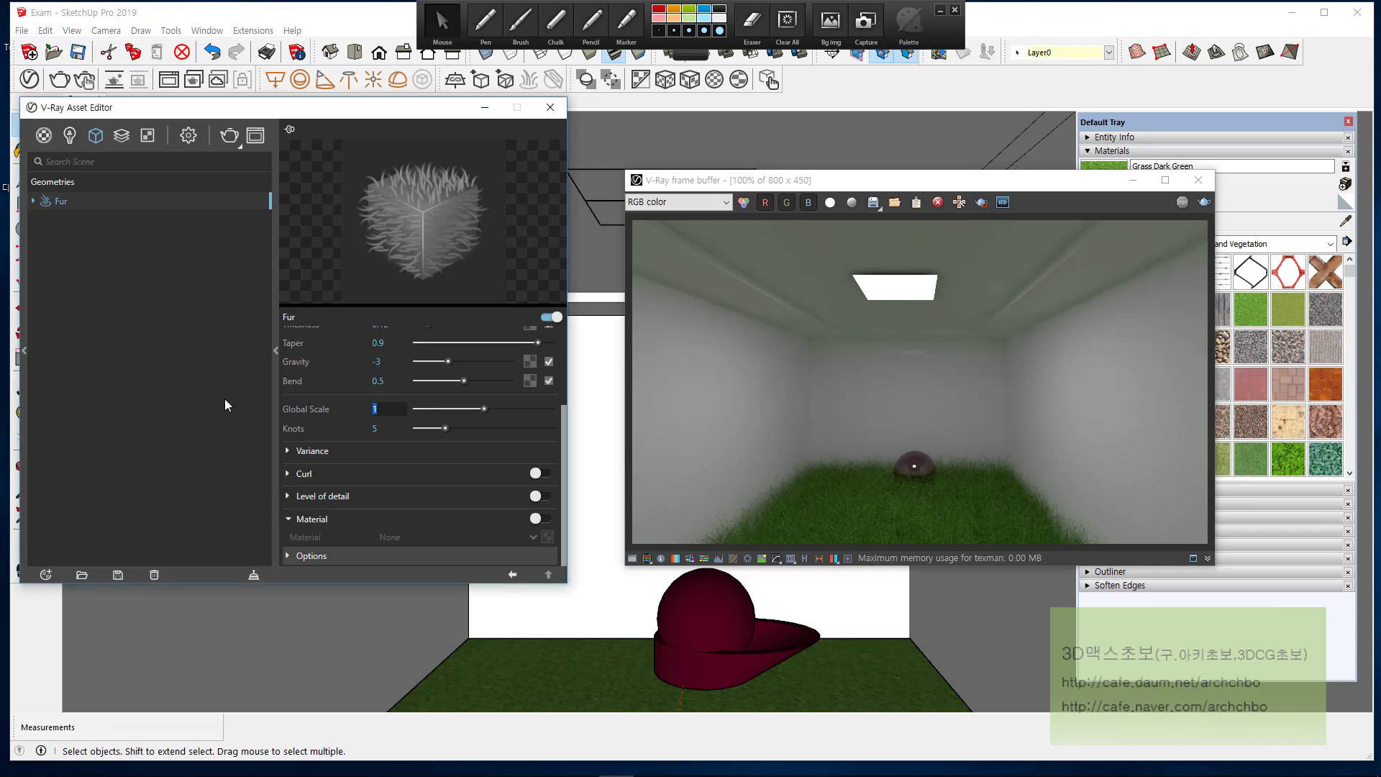
pyautogui.scroll(3, 383, 404)
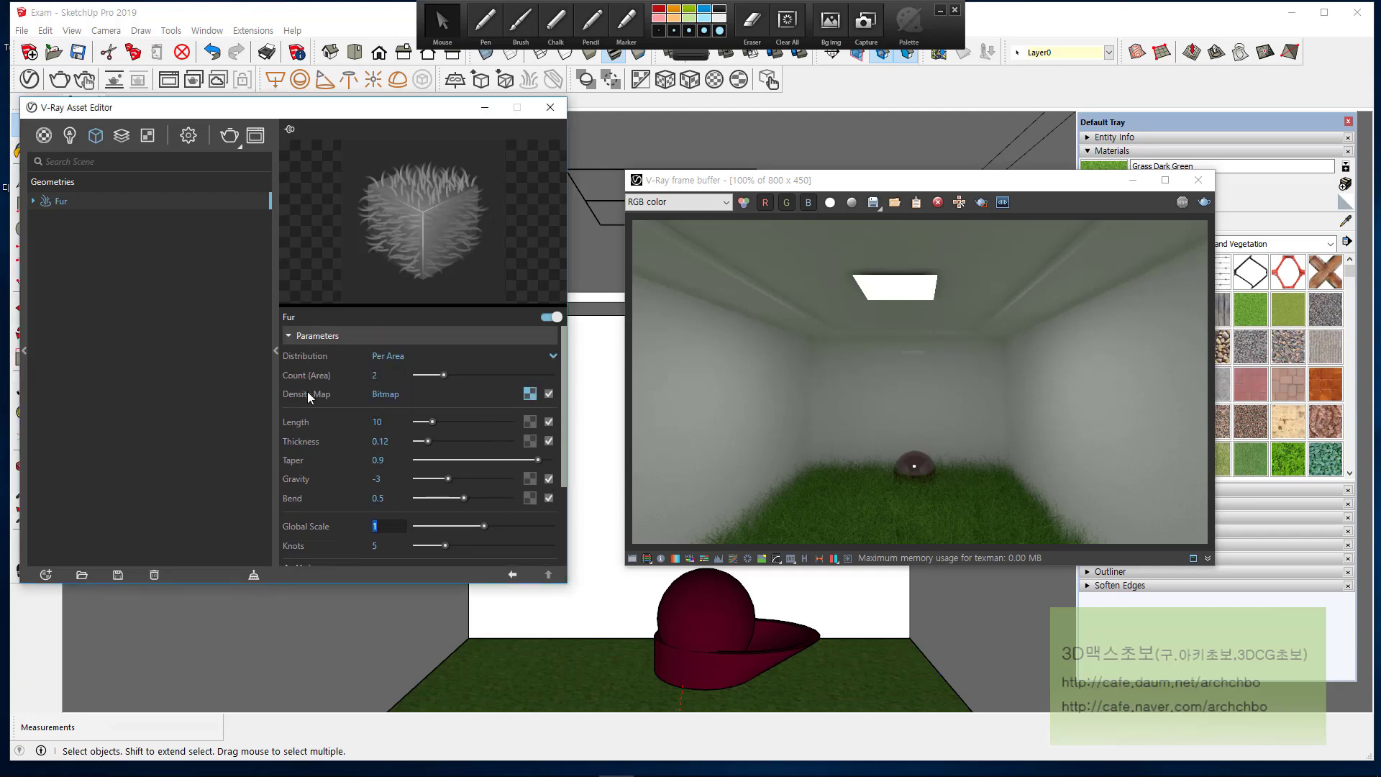
pyautogui.click(494, 528)
pyautogui.click(377, 480)
# Step: Sketch a straight strand with an arrow and the labels "Taper", "Gravity" and "Bend", and circle the Taper parameter
pyautogui.click(486, 22)
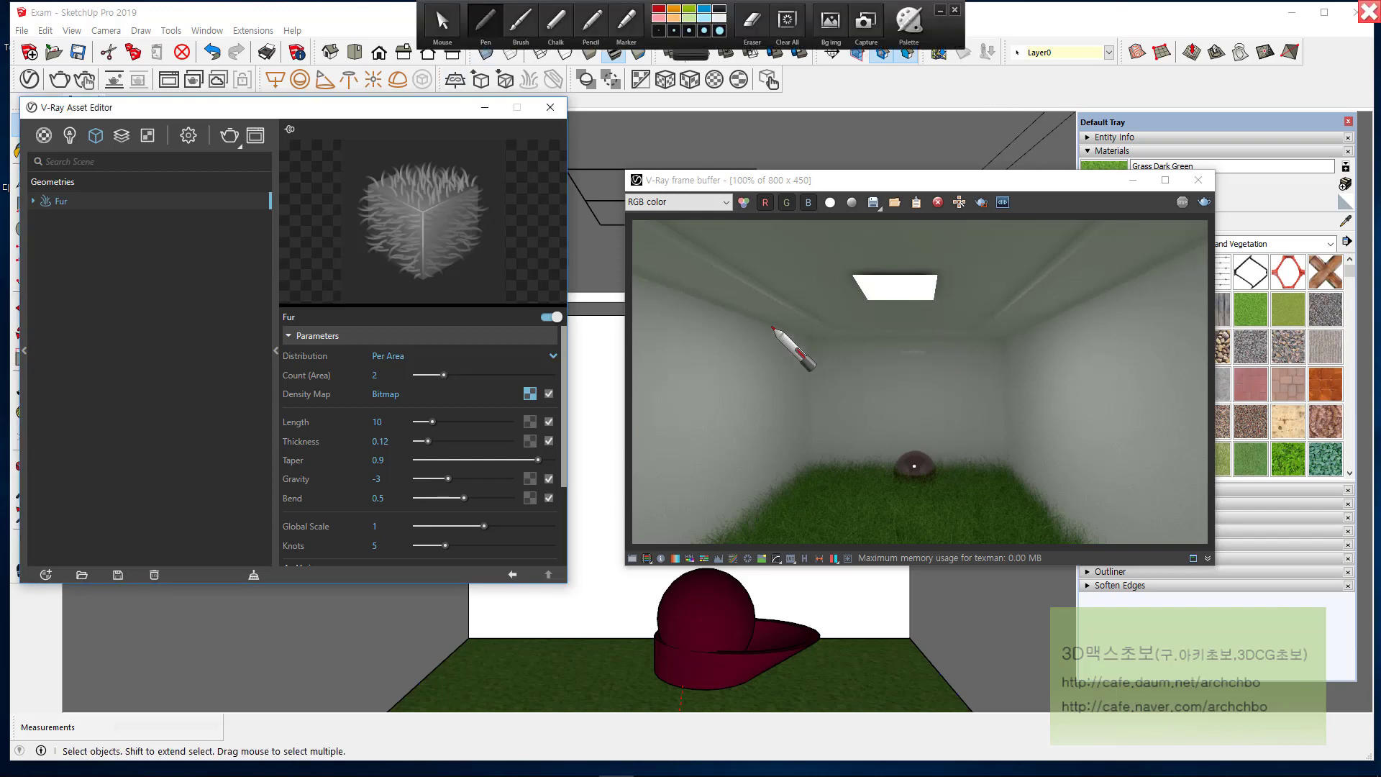
pyautogui.moveTo(772, 328)
pyautogui.mouseDown()
pyautogui.moveTo(786, 426)
pyautogui.moveTo(807, 424)
pyautogui.moveTo(778, 319)
pyautogui.moveTo(807, 427)
pyautogui.mouseUp()
pyautogui.moveTo(647, 392)
pyautogui.mouseDown()
pyautogui.moveTo(759, 363)
pyautogui.moveTo(727, 402)
pyautogui.moveTo(684, 412)
pyautogui.mouseUp()
pyautogui.moveTo(675, 419)
pyautogui.mouseDown()
pyautogui.moveTo(680, 442)
pyautogui.moveTo(709, 442)
pyautogui.moveTo(733, 416)
pyautogui.mouseUp()
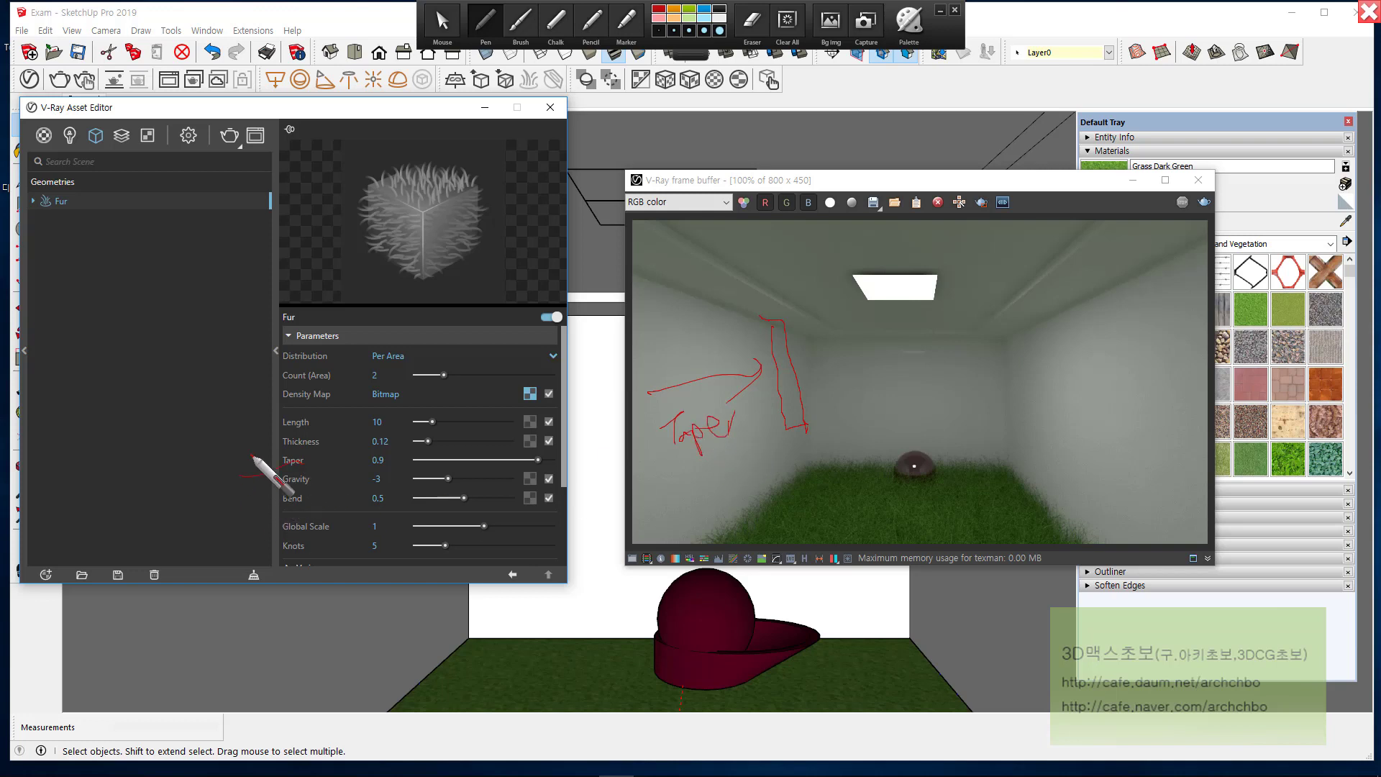
pyautogui.moveTo(251, 455); pyautogui.dragTo(302, 457)
pyautogui.moveTo(691, 472)
pyautogui.mouseDown()
pyautogui.moveTo(666, 487)
pyautogui.moveTo(696, 507)
pyautogui.moveTo(777, 464)
pyautogui.moveTo(788, 502)
pyautogui.moveTo(774, 537)
pyautogui.moveTo(815, 483)
pyautogui.moveTo(851, 521)
pyautogui.mouseUp()
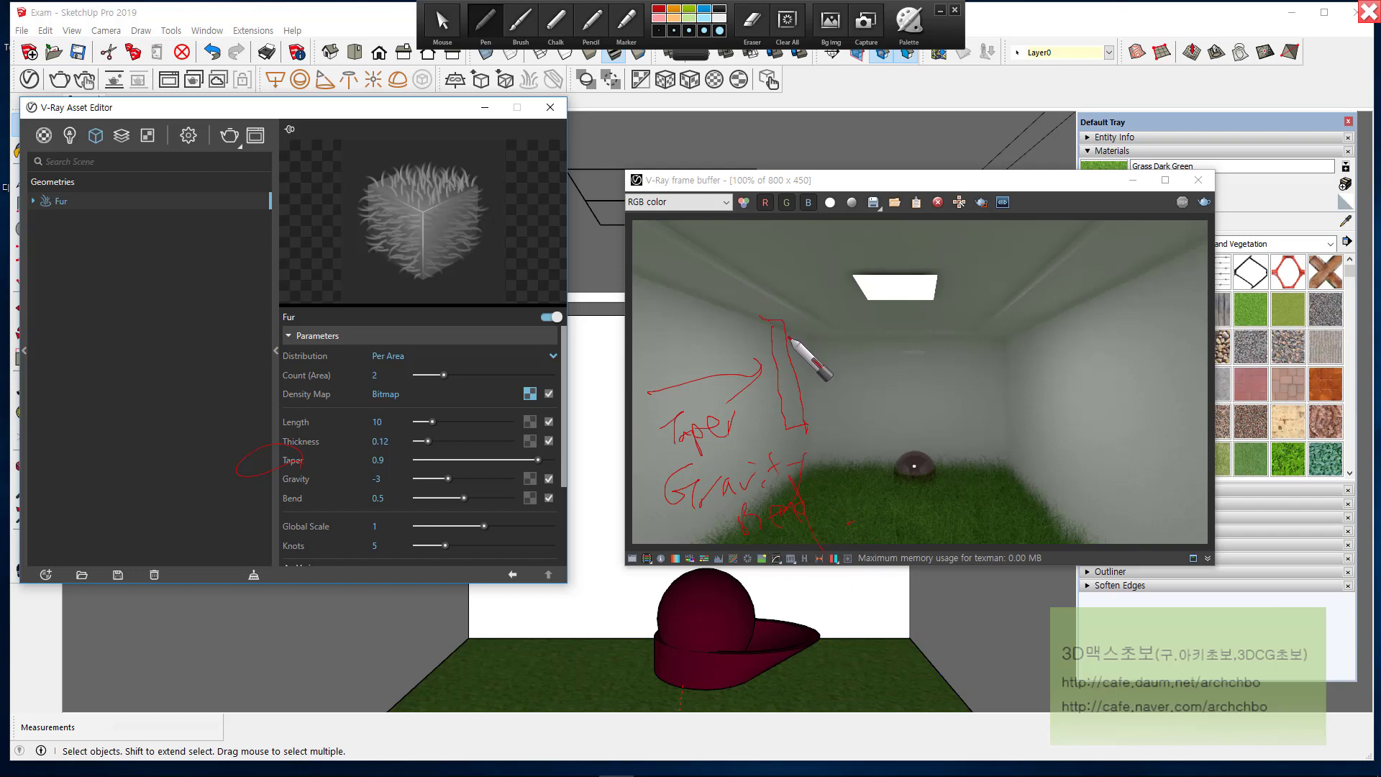
# Step: Tick off segments along the straight strand, emphasize the handwritten labels, and sketch a bent strand in the middle of the render
pyautogui.moveTo(789, 339); pyautogui.dragTo(806, 427)
pyautogui.moveTo(779, 351)
pyautogui.mouseDown()
pyautogui.moveTo(776, 396)
pyautogui.moveTo(712, 452)
pyautogui.moveTo(744, 428)
pyautogui.mouseUp()
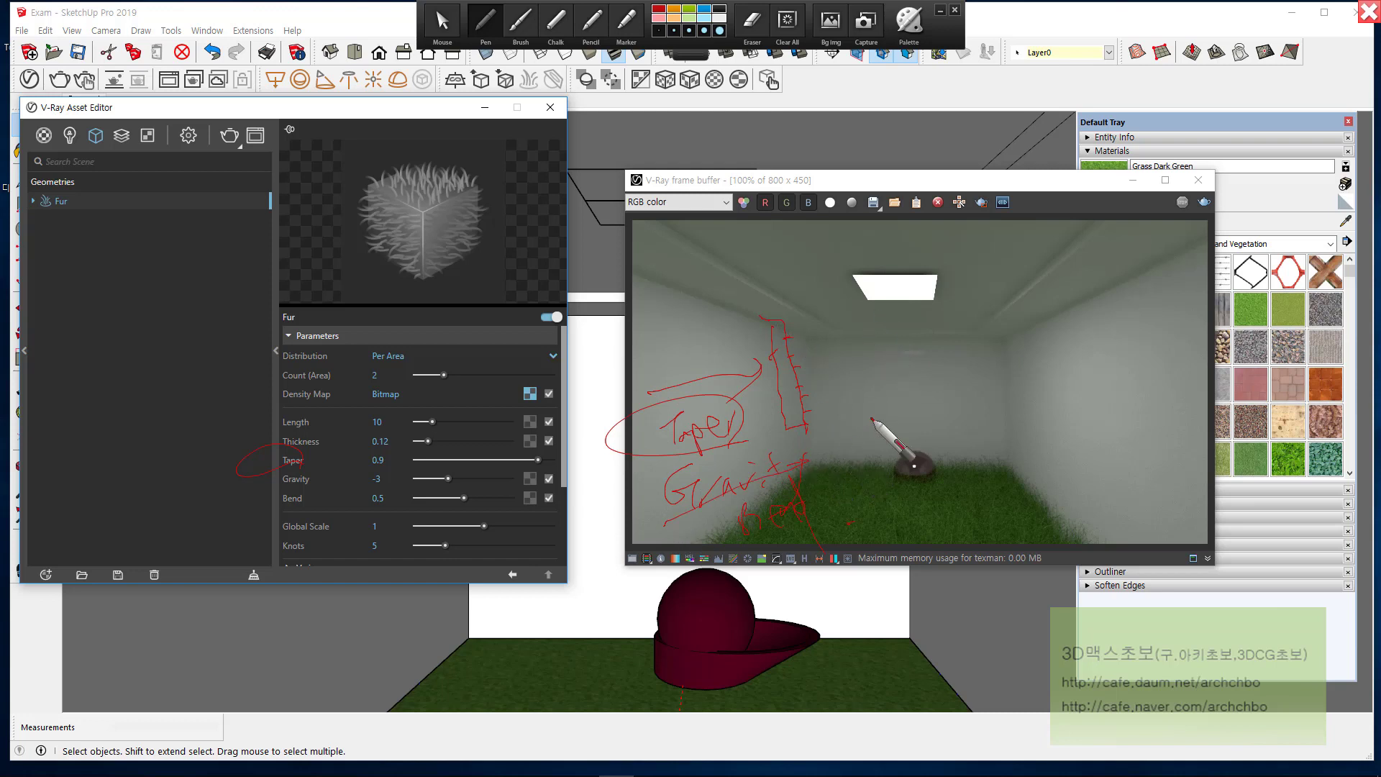
pyautogui.moveTo(877, 410)
pyautogui.mouseDown()
pyautogui.moveTo(868, 336)
pyautogui.moveTo(935, 300)
pyautogui.mouseUp()
pyautogui.moveTo(893, 402); pyautogui.dragTo(904, 304)
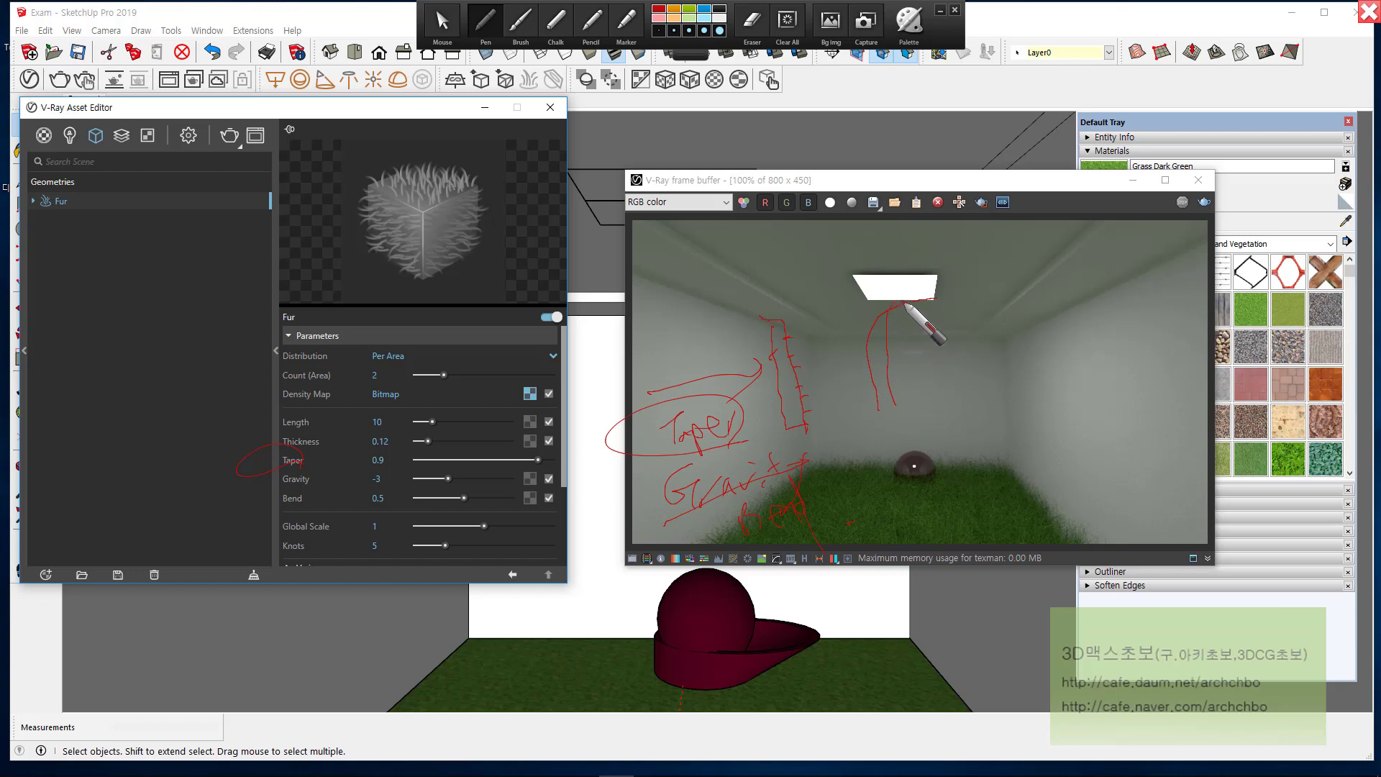
pyautogui.moveTo(886, 394)
pyautogui.mouseDown()
pyautogui.moveTo(934, 297)
pyautogui.moveTo(956, 290)
pyautogui.moveTo(927, 295)
pyautogui.moveTo(965, 282)
pyautogui.mouseUp()
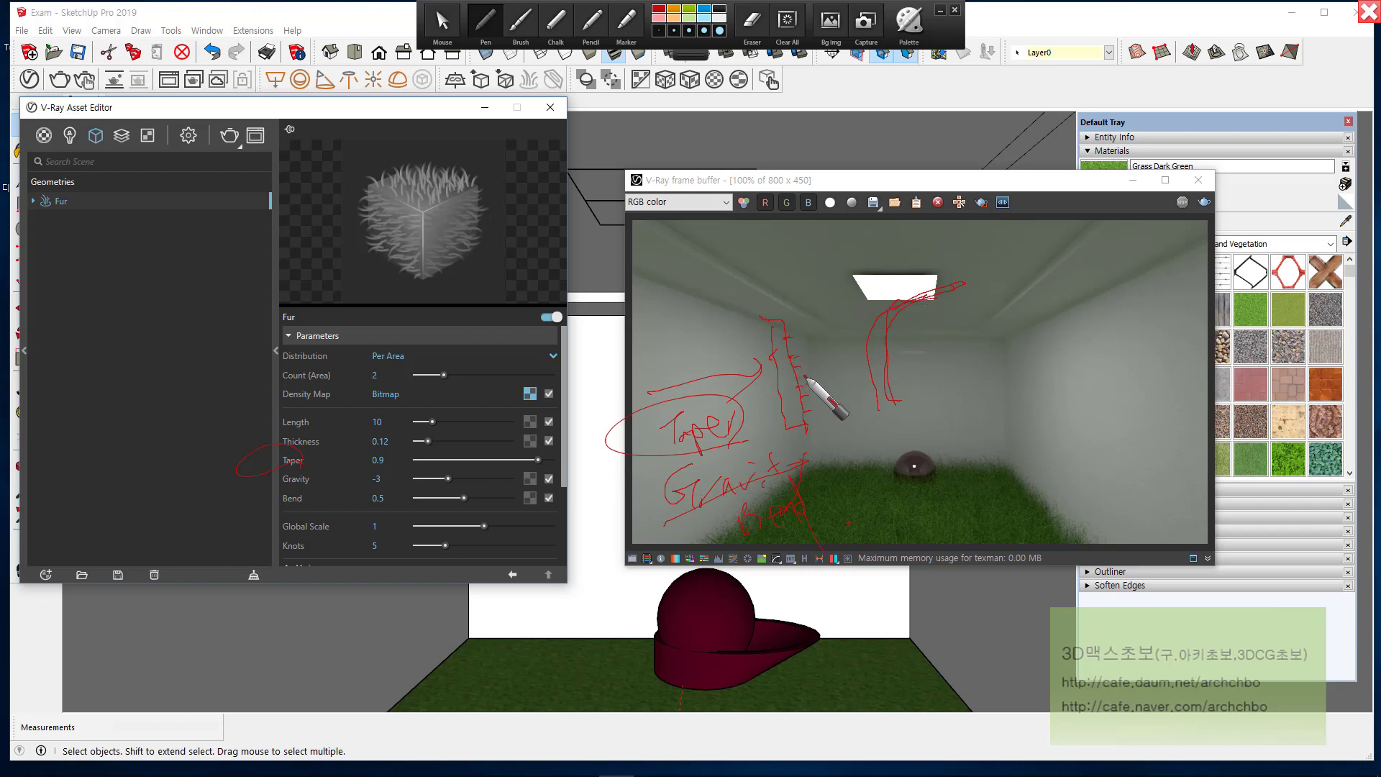
pyautogui.moveTo(900, 299)
pyautogui.mouseDown()
pyautogui.moveTo(974, 283)
pyautogui.moveTo(886, 293)
pyautogui.mouseUp()
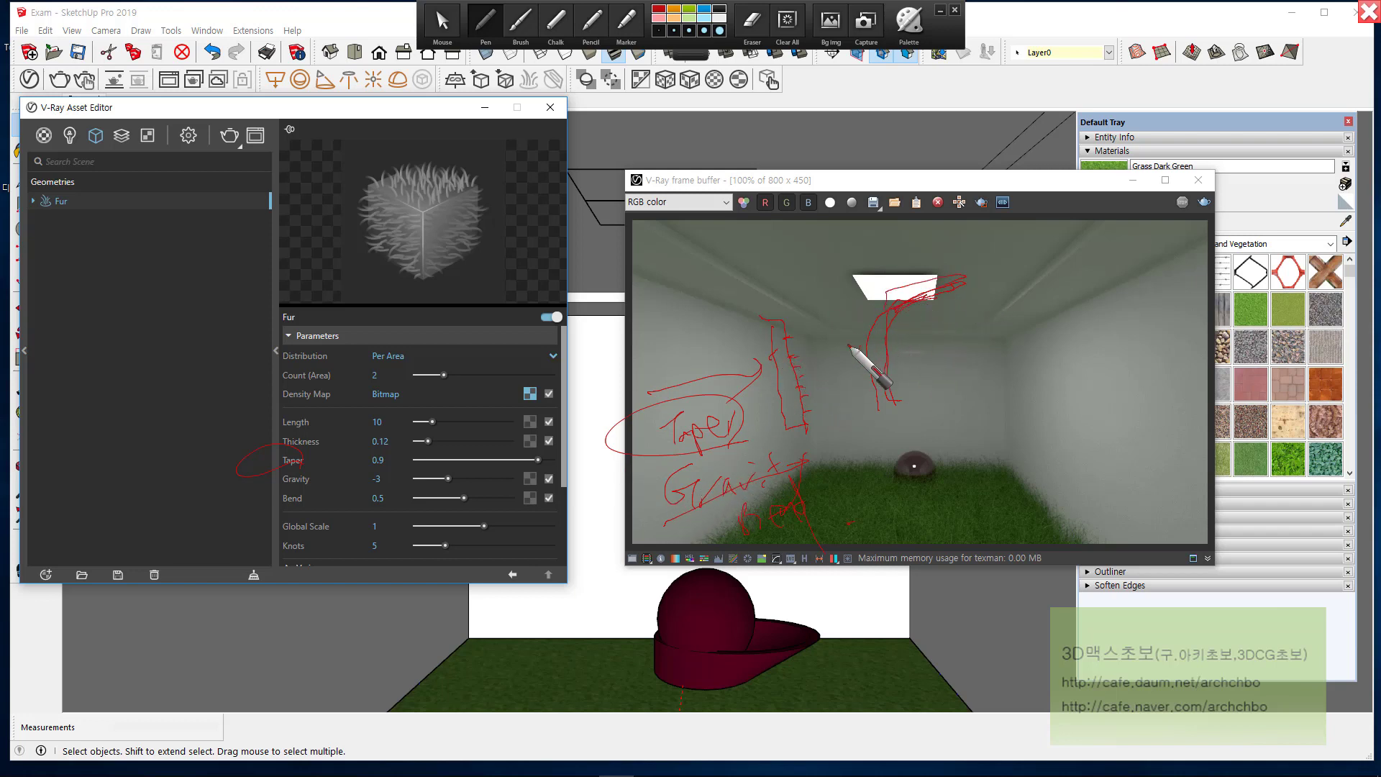
# Step: Mark the Knots parameter, sketch two segmented strands along the render's right side, and clear the annotations
pyautogui.moveTo(327, 531)
pyautogui.mouseDown()
pyautogui.moveTo(297, 561)
pyautogui.moveTo(328, 551)
pyautogui.mouseUp()
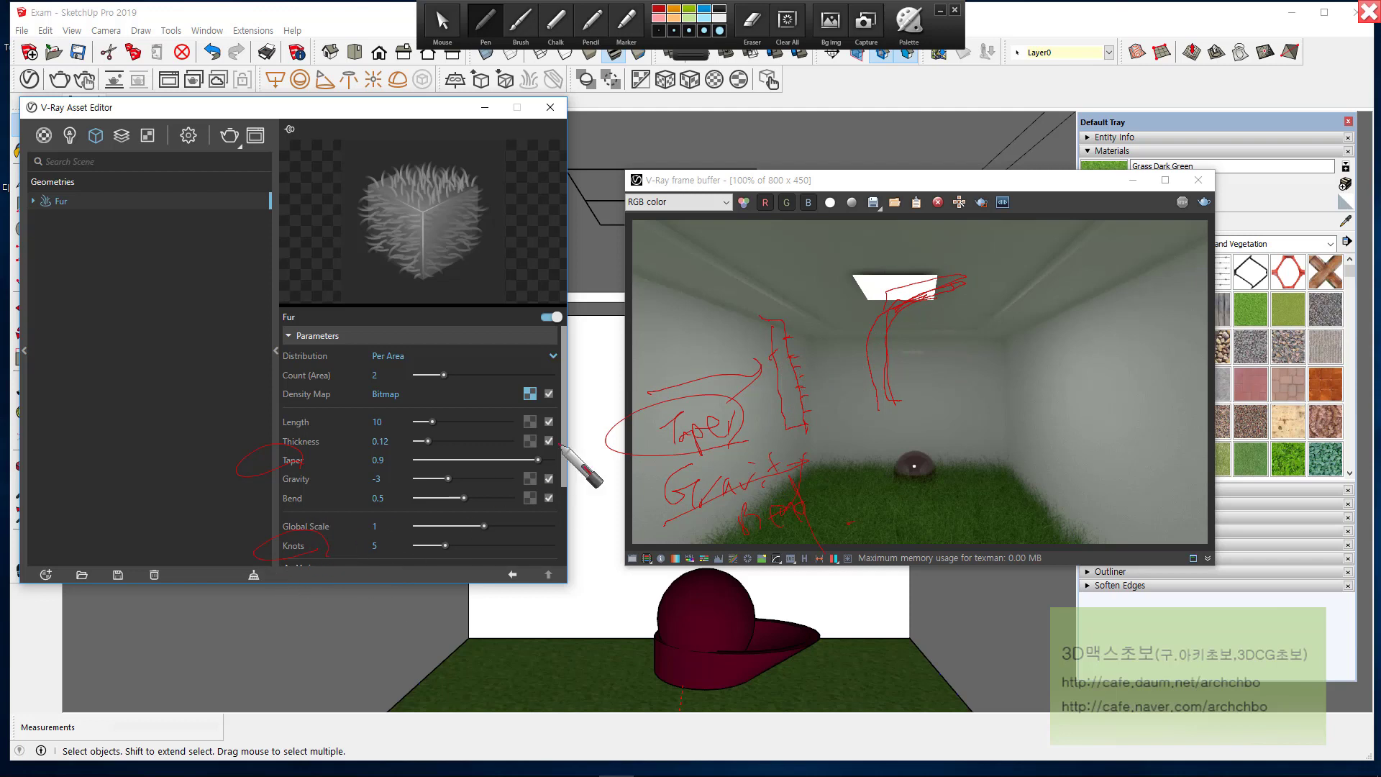
pyautogui.moveTo(980, 336); pyautogui.dragTo(980, 438)
pyautogui.moveTo(978, 333)
pyautogui.mouseDown()
pyautogui.moveTo(1014, 435)
pyautogui.moveTo(985, 344)
pyautogui.moveTo(966, 353)
pyautogui.mouseUp()
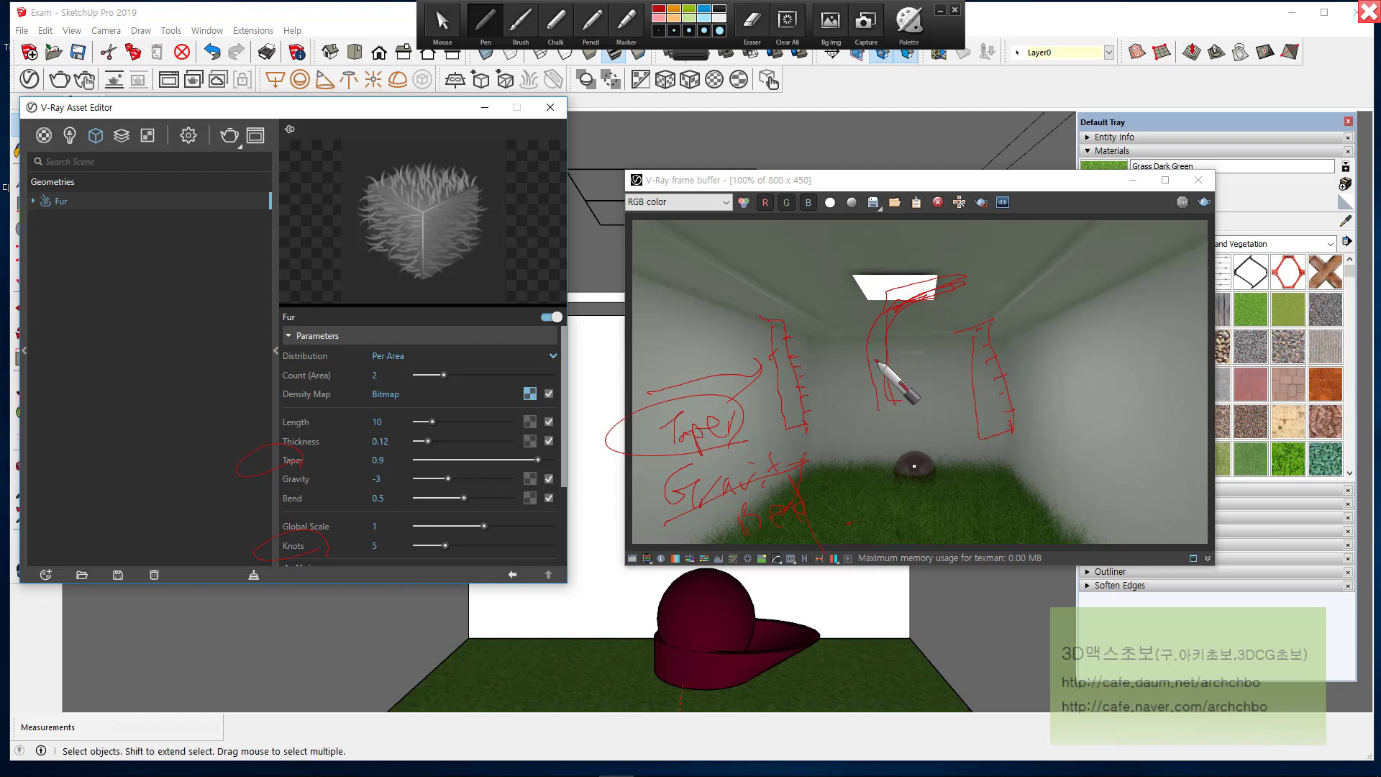
pyautogui.moveTo(339, 555); pyautogui.dragTo(364, 552)
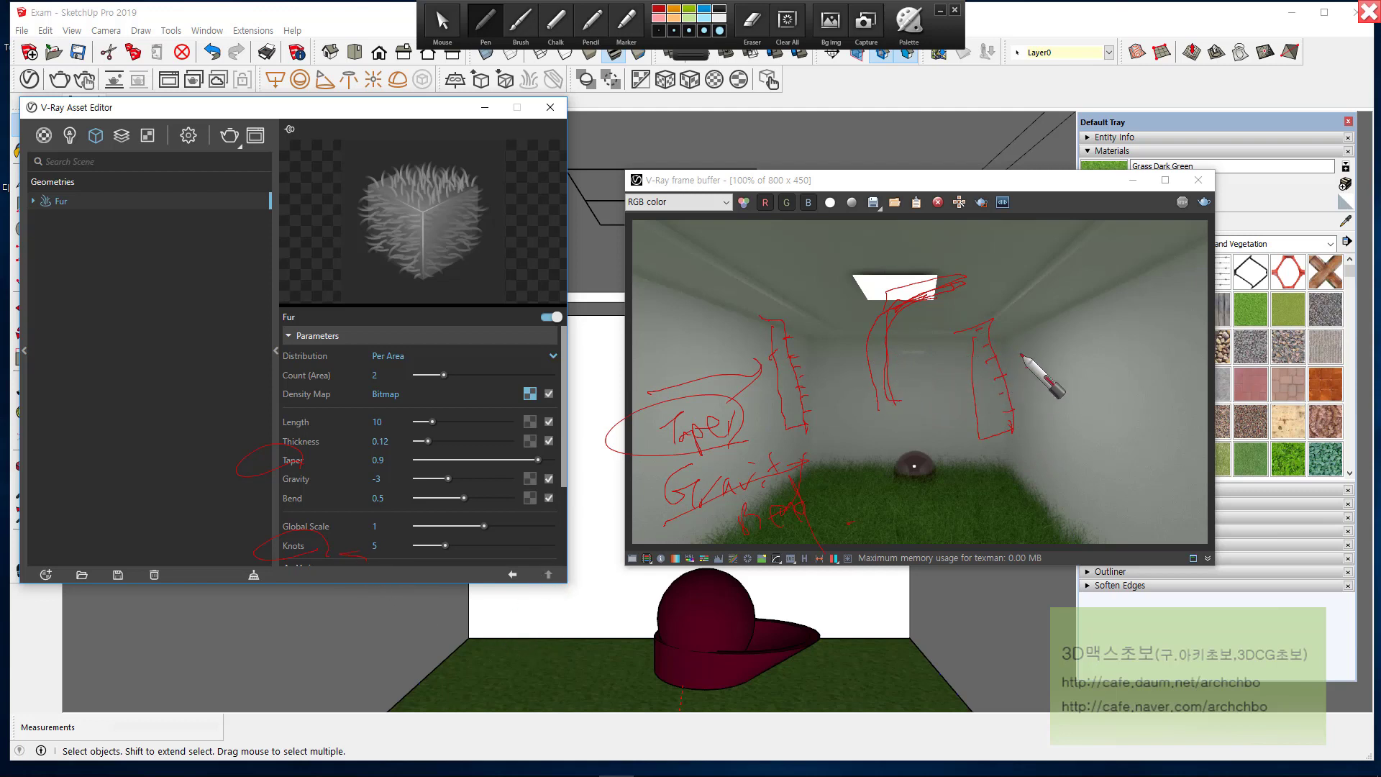
pyautogui.moveTo(1022, 354)
pyautogui.mouseDown()
pyautogui.moveTo(1086, 494)
pyautogui.moveTo(1113, 451)
pyautogui.moveTo(1073, 373)
pyautogui.mouseUp()
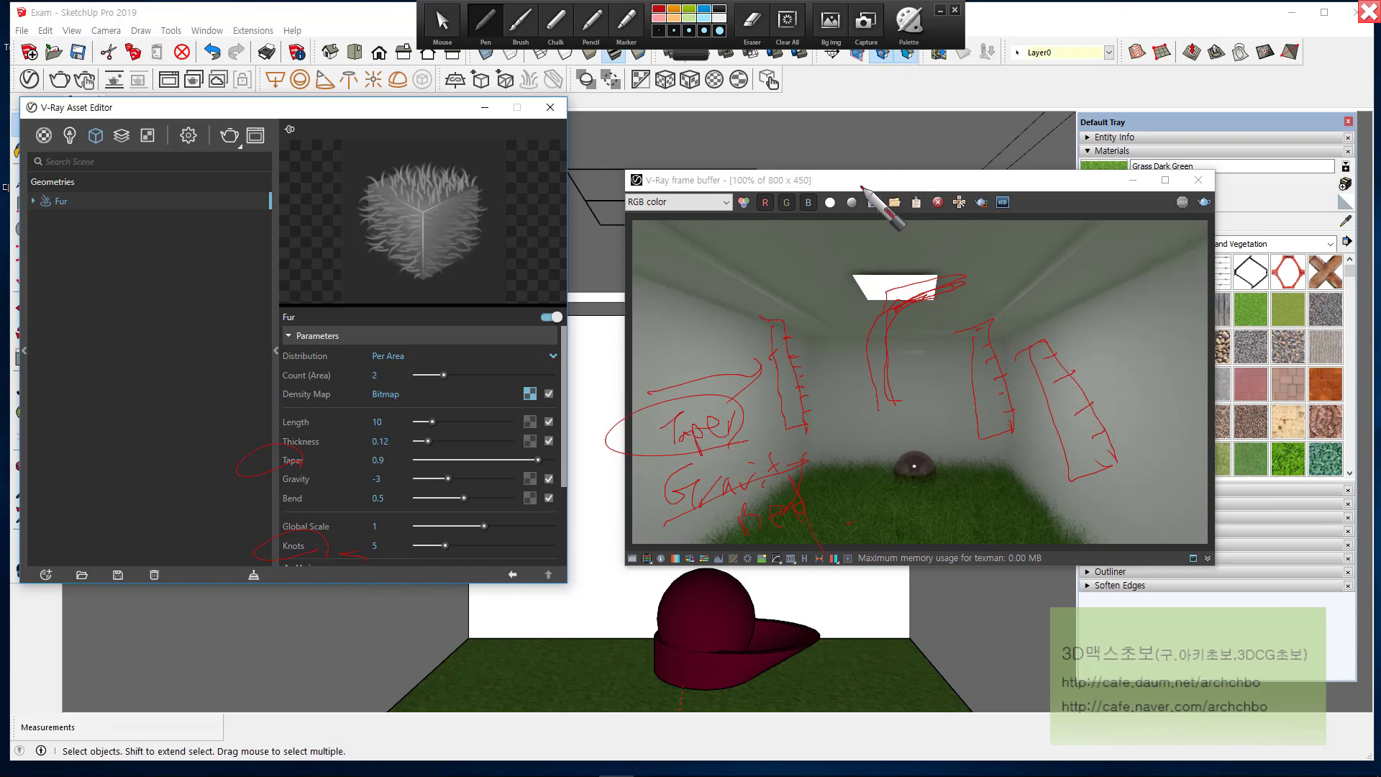
pyautogui.click(442, 25)
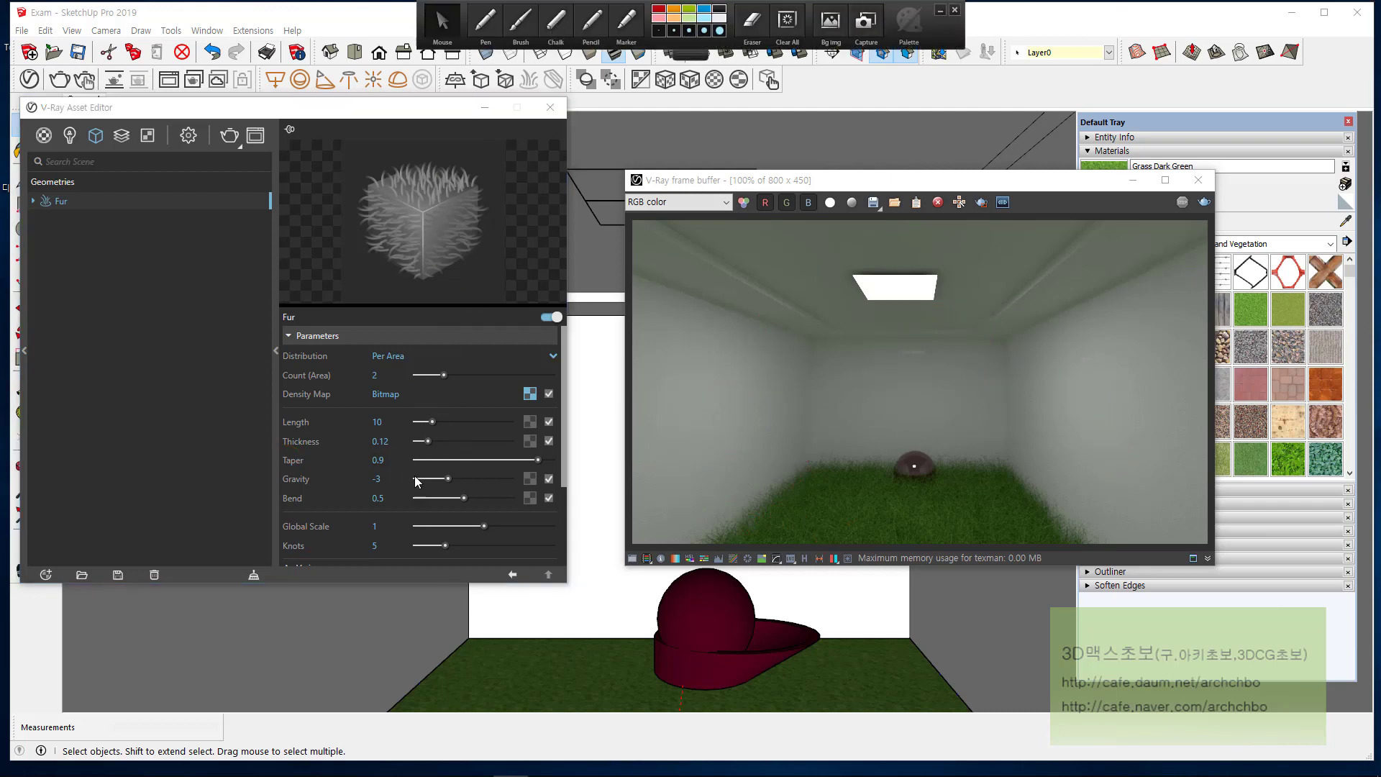
# Step: Expand the fur's Variance settings and bring the Direction, Length, Thickness and Gravity variance values into view
pyautogui.scroll(-3, 427, 506)
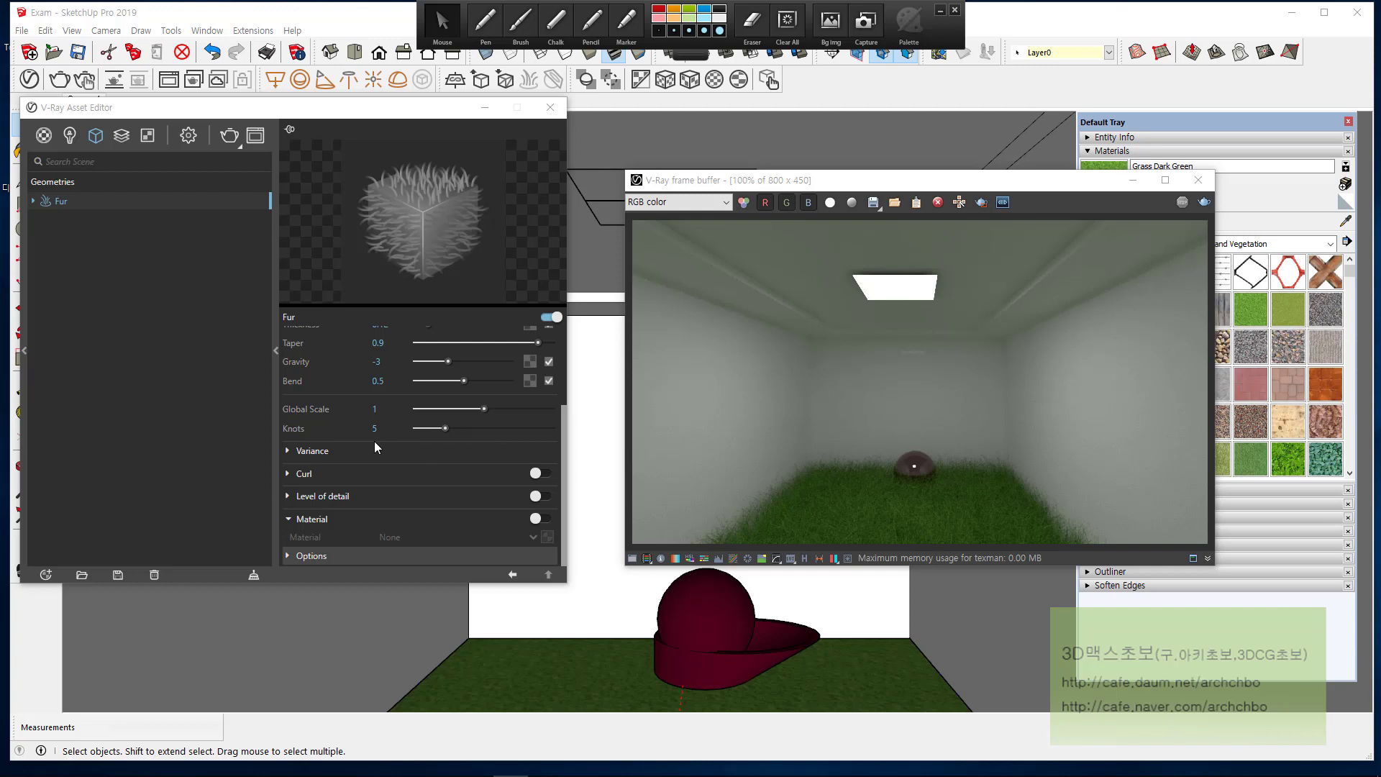
pyautogui.click(316, 451)
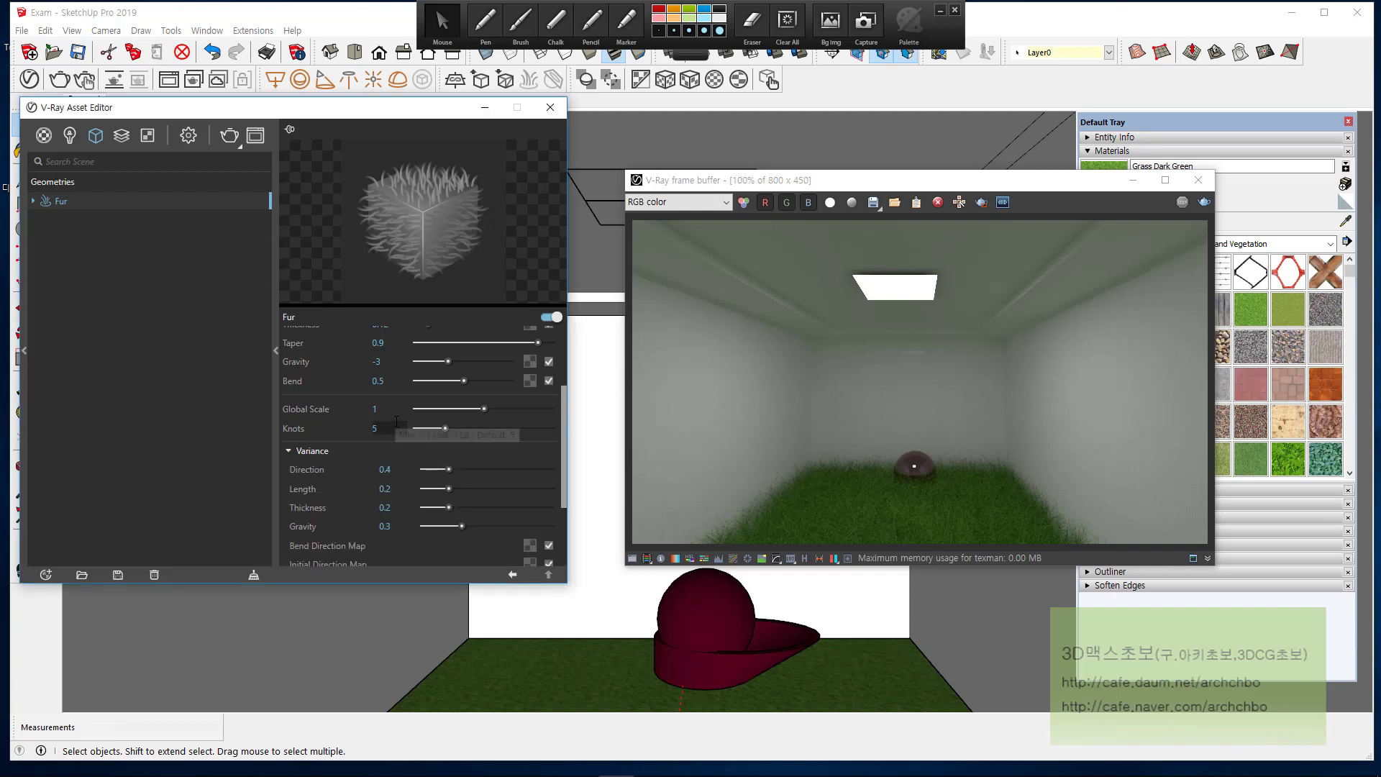
pyautogui.scroll(-2, 345, 399)
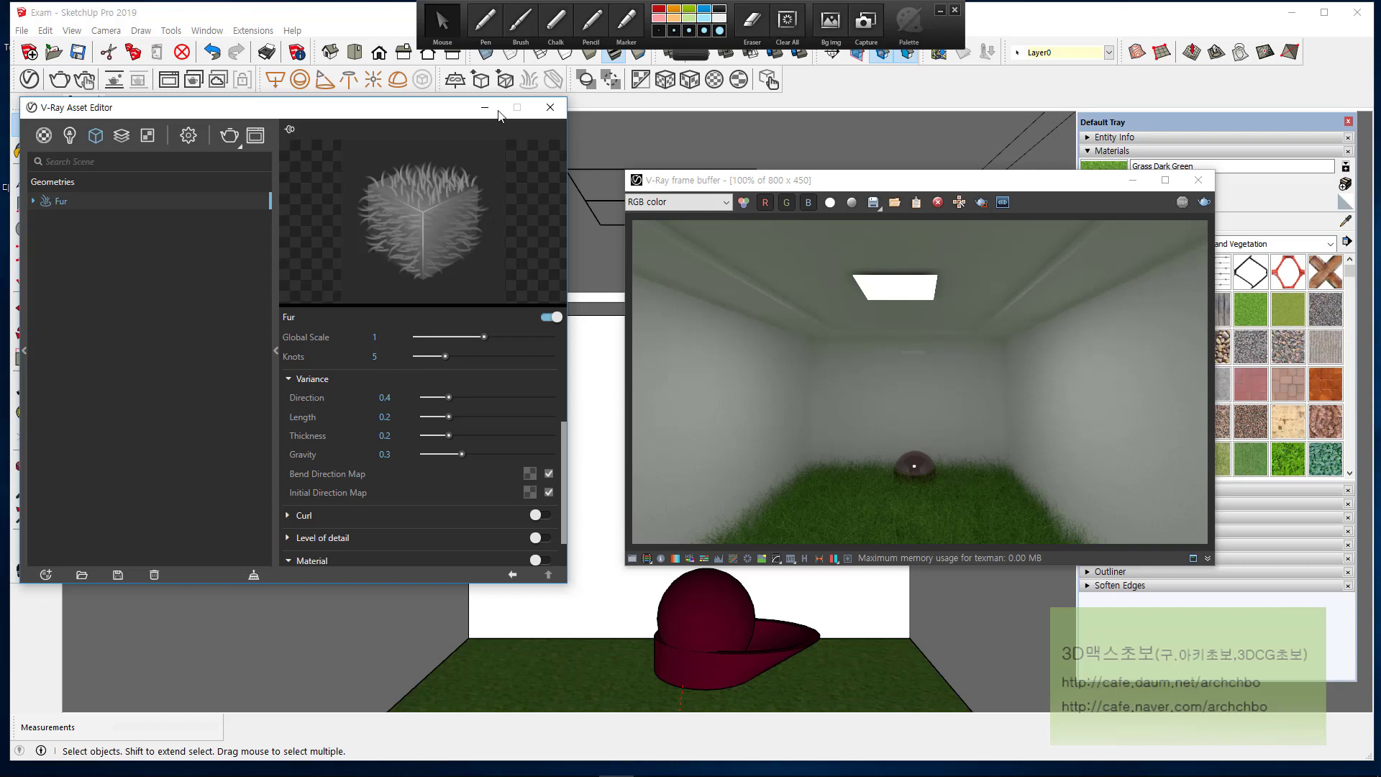
# Step: Handwrite the notes "변동성" and "가변성" on the render, star the second one, and underline the Direction variance parameter
pyautogui.click(477, 36)
pyautogui.moveTo(744, 314)
pyautogui.mouseDown()
pyautogui.moveTo(748, 333)
pyautogui.moveTo(790, 295)
pyautogui.moveTo(802, 336)
pyautogui.moveTo(833, 319)
pyautogui.moveTo(832, 377)
pyautogui.moveTo(751, 407)
pyautogui.moveTo(817, 379)
pyautogui.moveTo(835, 383)
pyautogui.moveTo(827, 394)
pyautogui.mouseUp()
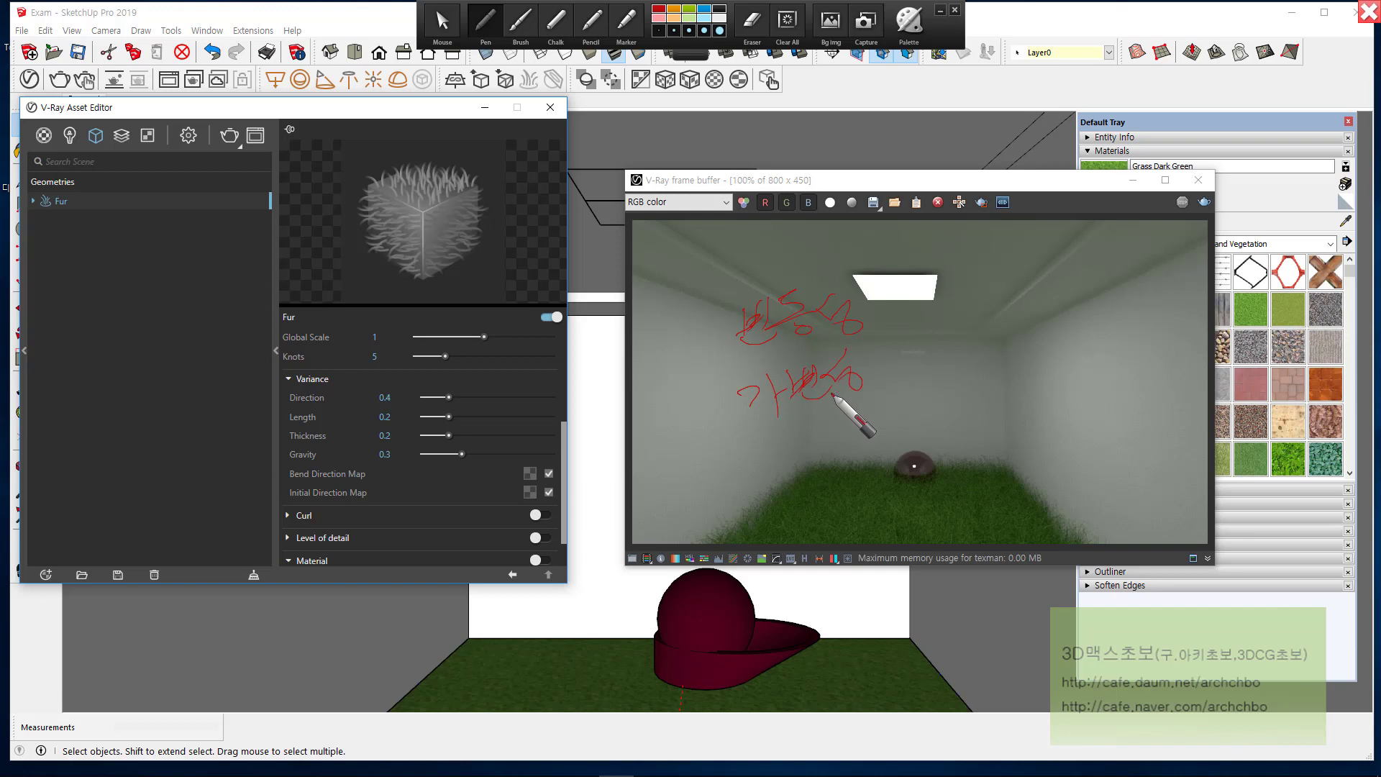
pyautogui.moveTo(719, 368); pyautogui.dragTo(719, 395)
pyautogui.moveTo(776, 435)
pyautogui.mouseDown()
pyautogui.moveTo(839, 439)
pyautogui.moveTo(884, 399)
pyautogui.moveTo(925, 386)
pyautogui.moveTo(977, 410)
pyautogui.moveTo(833, 447)
pyautogui.moveTo(874, 350)
pyautogui.mouseUp()
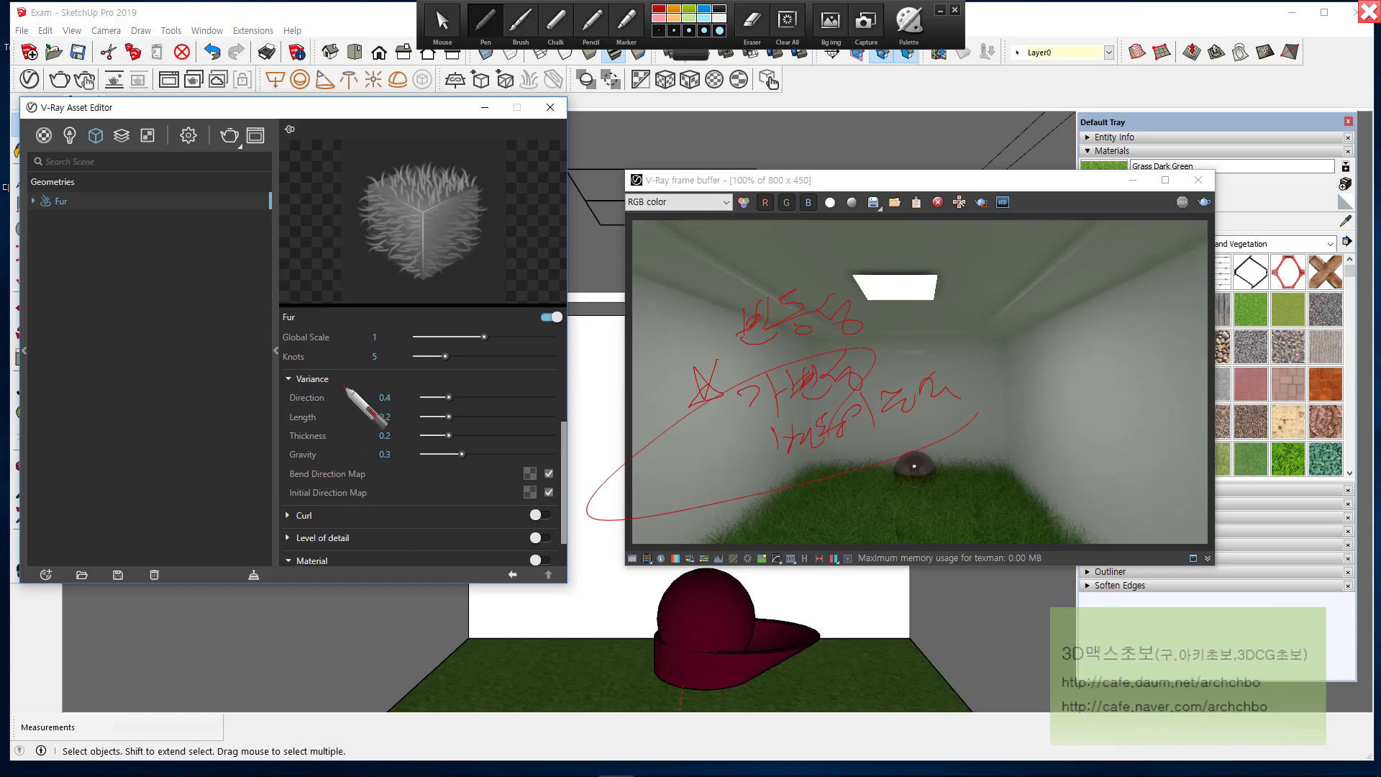
pyautogui.moveTo(280, 401); pyautogui.dragTo(352, 396)
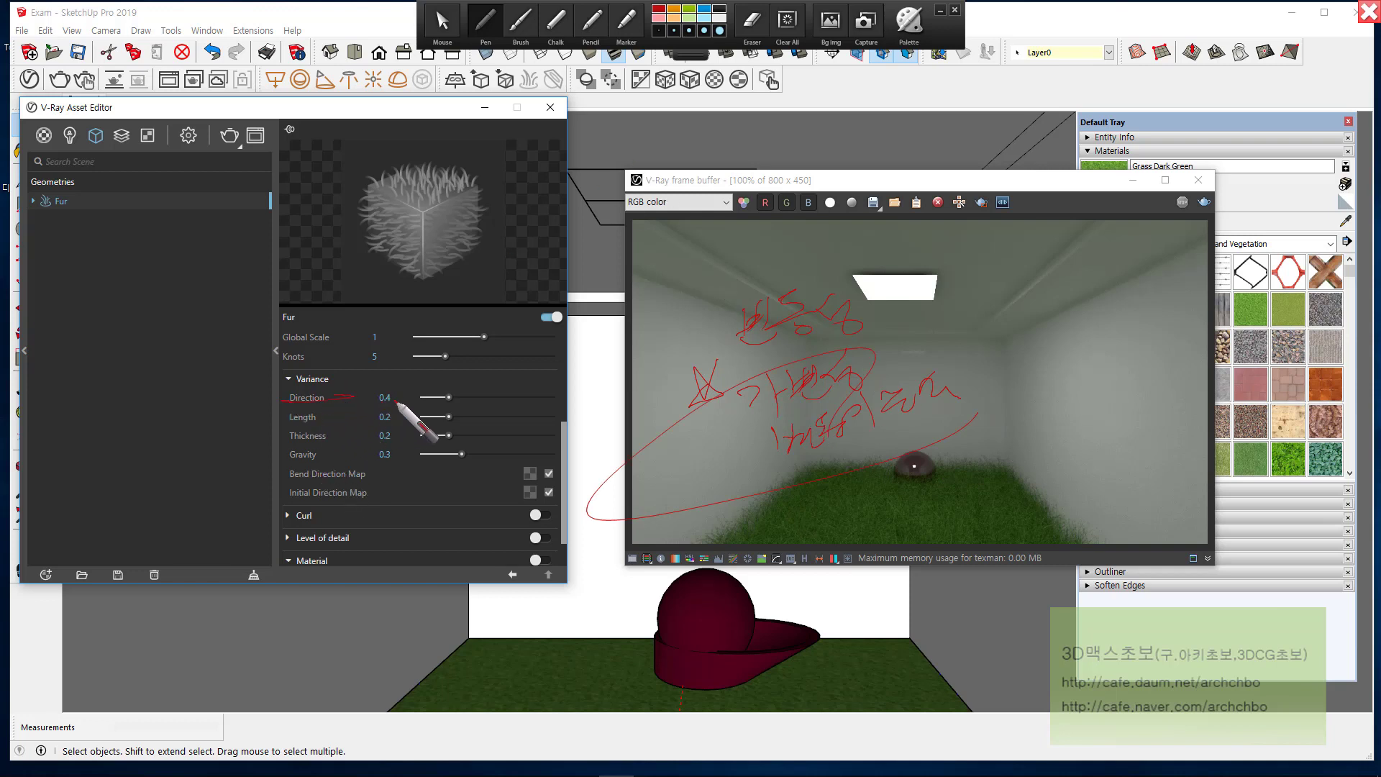
# Step: Sketch an upright strand and a tuft of strands fanning out in different directions over the render, and clear the annotations
pyautogui.moveTo(1027, 345)
pyautogui.mouseDown()
pyautogui.moveTo(1032, 434)
pyautogui.moveTo(1034, 330)
pyautogui.mouseUp()
pyautogui.moveTo(940, 463); pyautogui.dragTo(1081, 531)
pyautogui.moveTo(1050, 434)
pyautogui.mouseDown()
pyautogui.moveTo(1104, 516)
pyautogui.moveTo(1094, 547)
pyautogui.moveTo(1036, 431)
pyautogui.moveTo(1156, 330)
pyautogui.mouseUp()
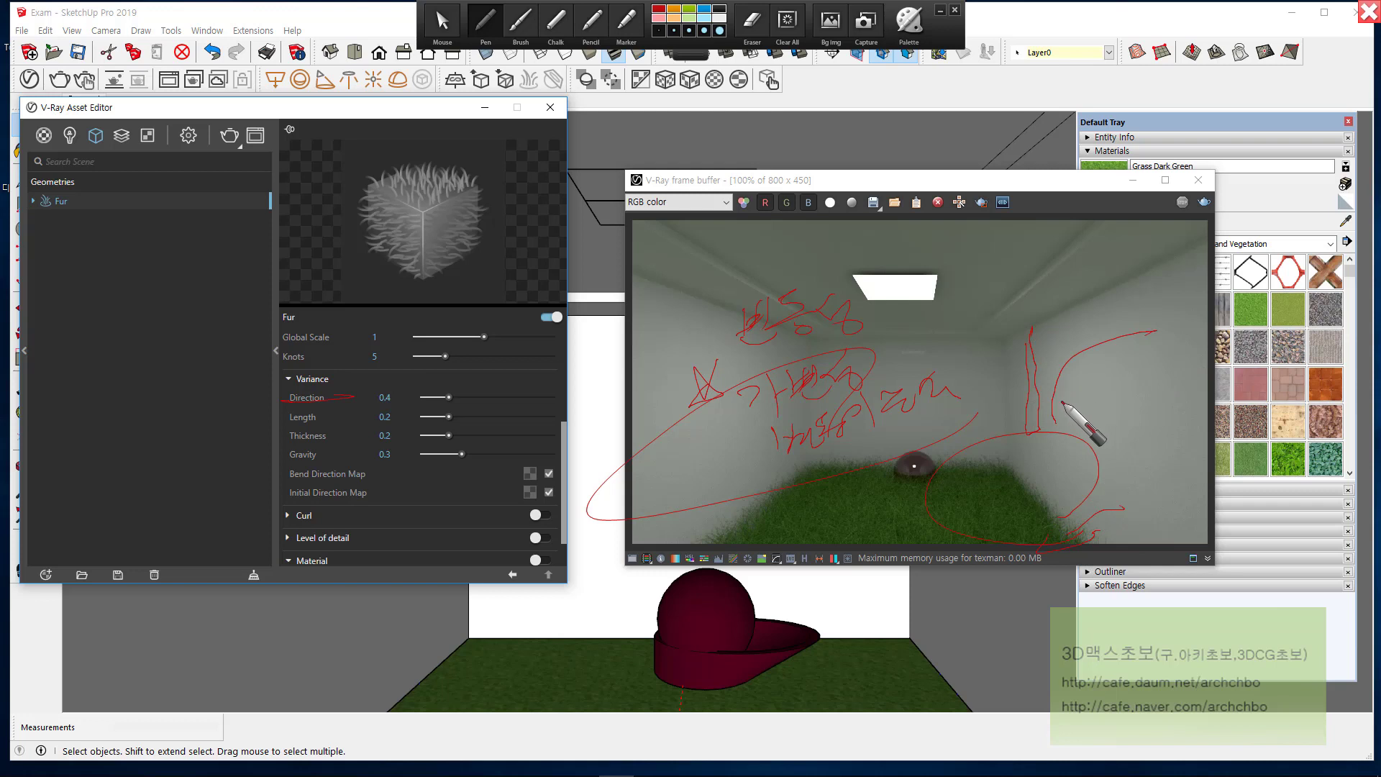
pyautogui.moveTo(1065, 399); pyautogui.dragTo(1127, 289)
pyautogui.moveTo(1068, 396)
pyautogui.mouseDown()
pyautogui.moveTo(1120, 335)
pyautogui.moveTo(1176, 348)
pyautogui.mouseUp()
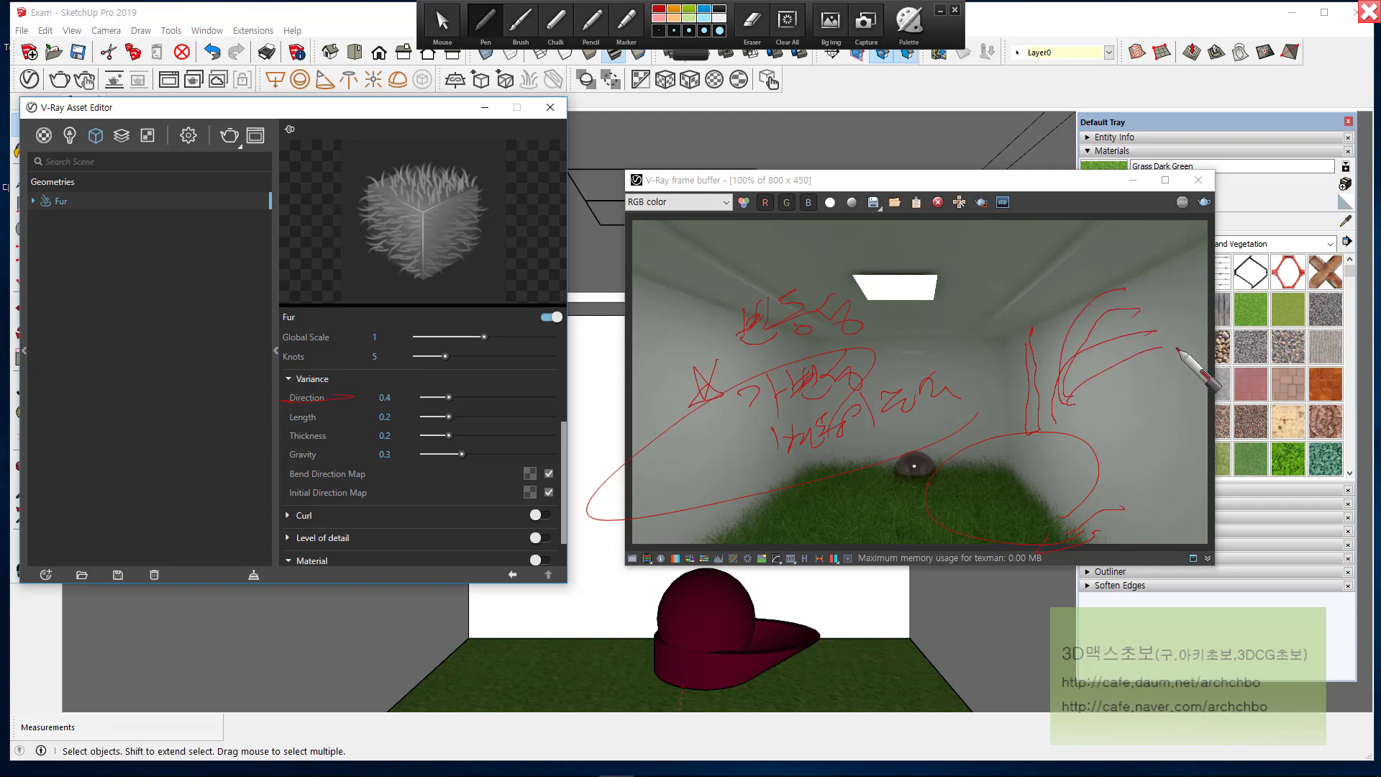
pyautogui.moveTo(923, 302)
pyautogui.mouseDown()
pyautogui.moveTo(1036, 338)
pyautogui.moveTo(1043, 425)
pyautogui.mouseUp()
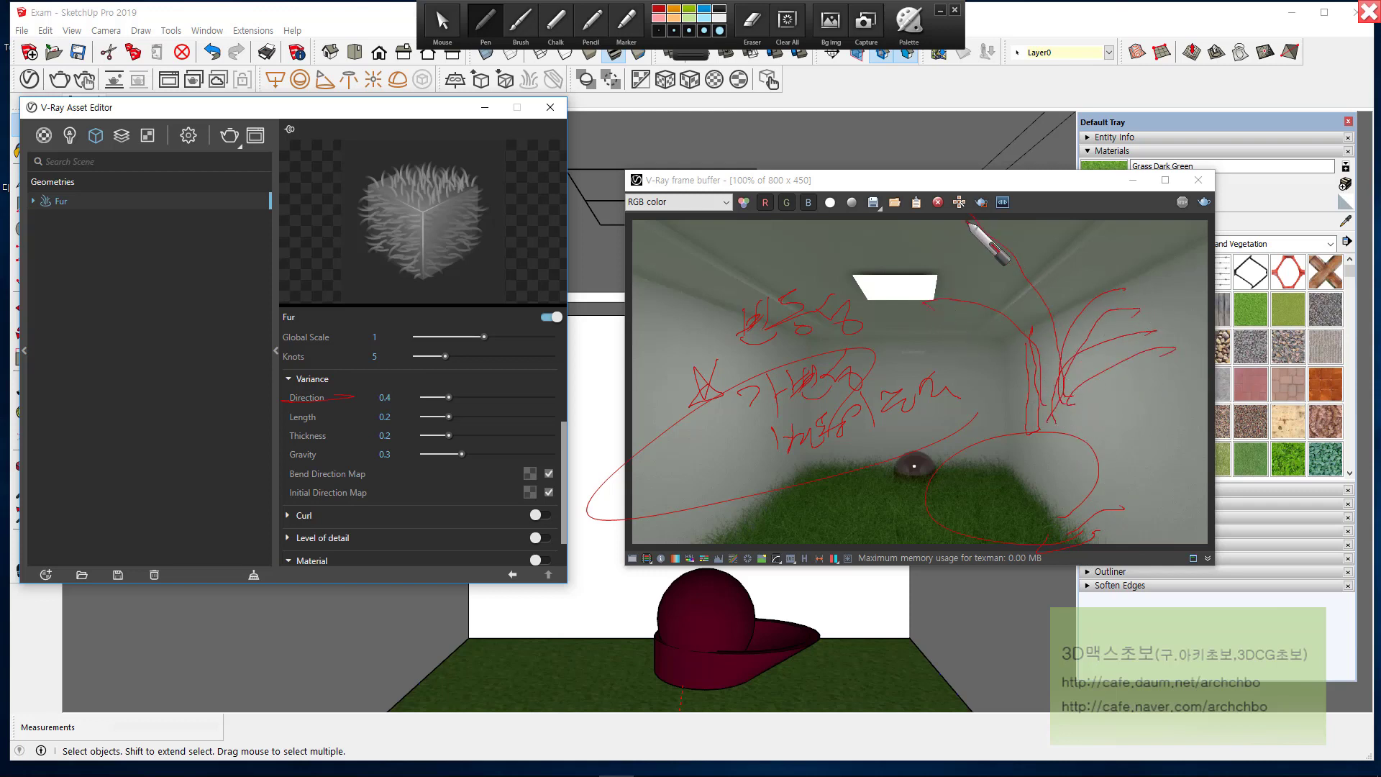
pyautogui.moveTo(980, 231); pyautogui.dragTo(1043, 424)
pyautogui.moveTo(1068, 399); pyautogui.dragTo(1094, 364)
pyautogui.moveTo(1058, 435)
pyautogui.mouseDown()
pyautogui.moveTo(1099, 358)
pyautogui.moveTo(1143, 433)
pyautogui.mouseUp()
pyautogui.click(442, 23)
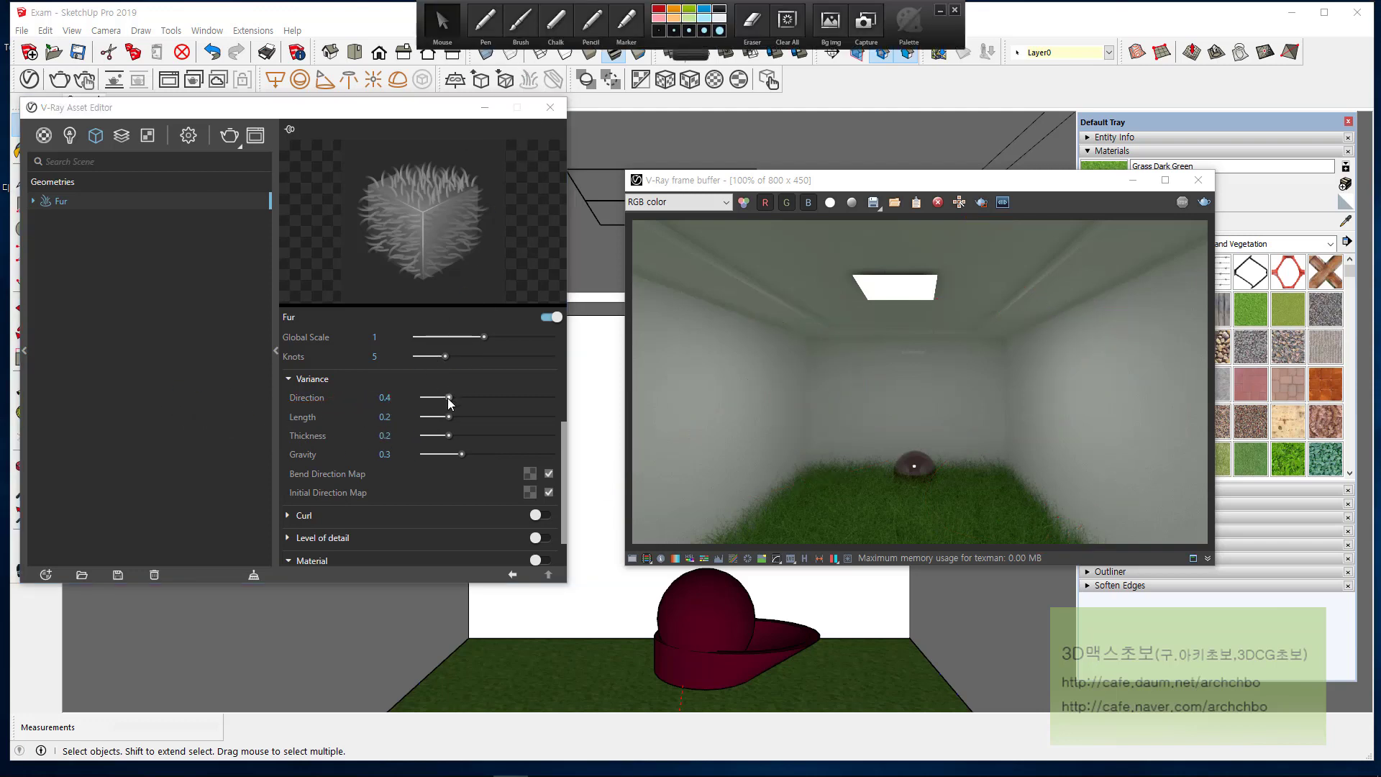
# Step: Try a Direction variance of 0 on the fur, then restore it to 0.4
pyautogui.click(447, 399)
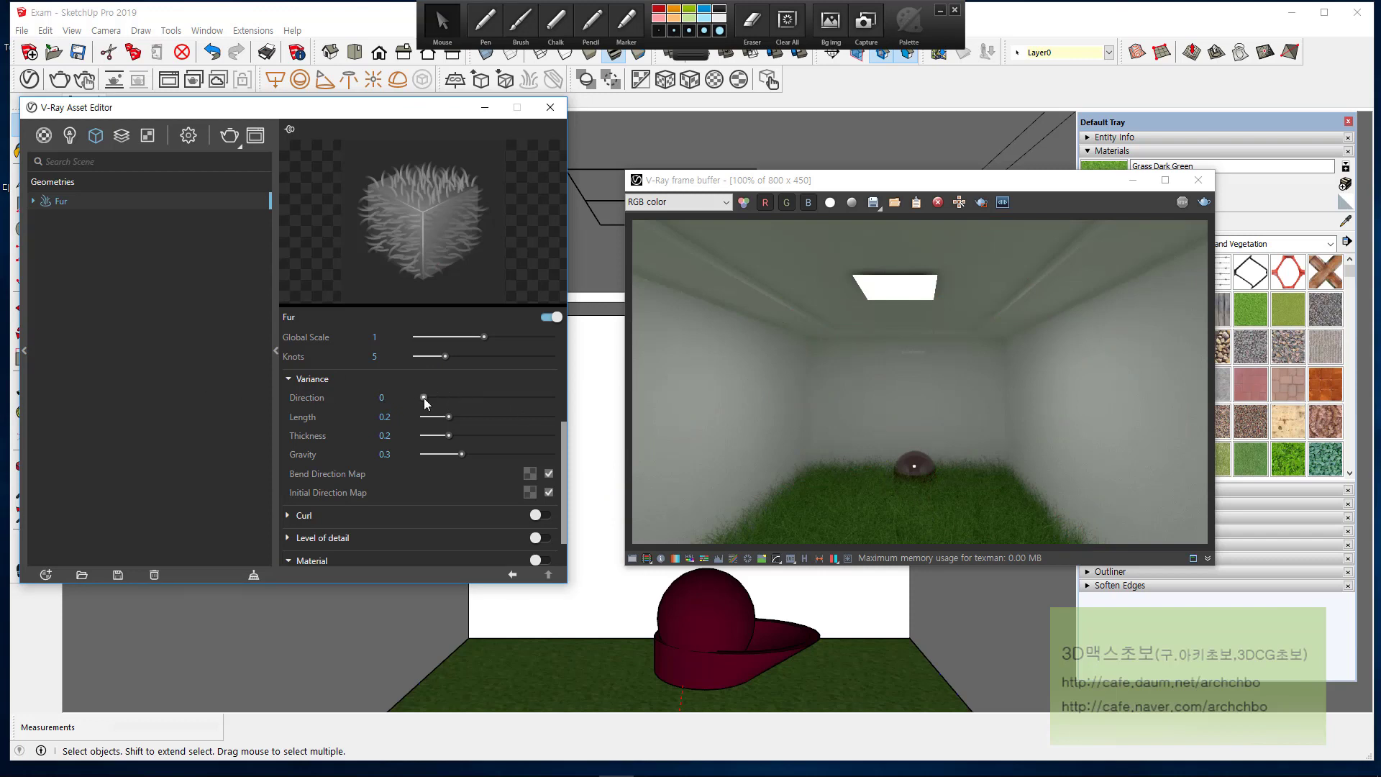
pyautogui.moveTo(424, 397); pyautogui.dragTo(505, 403)
pyautogui.write('0.4')
pyautogui.press('Return')
# Step: Review the fur's main and Variance parameters and read the description of Bend Direction Map
pyautogui.scroll(3, 346, 417)
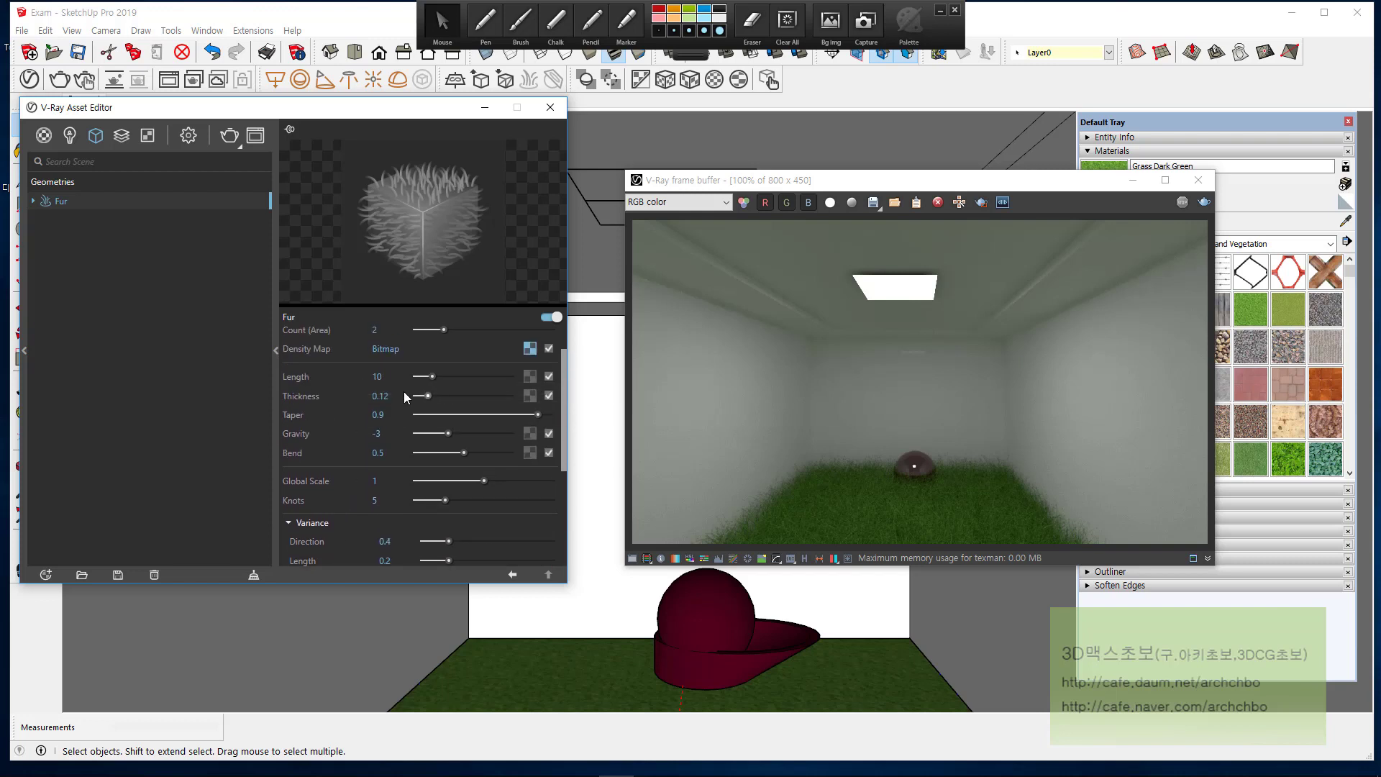
pyautogui.scroll(-2, 387, 423)
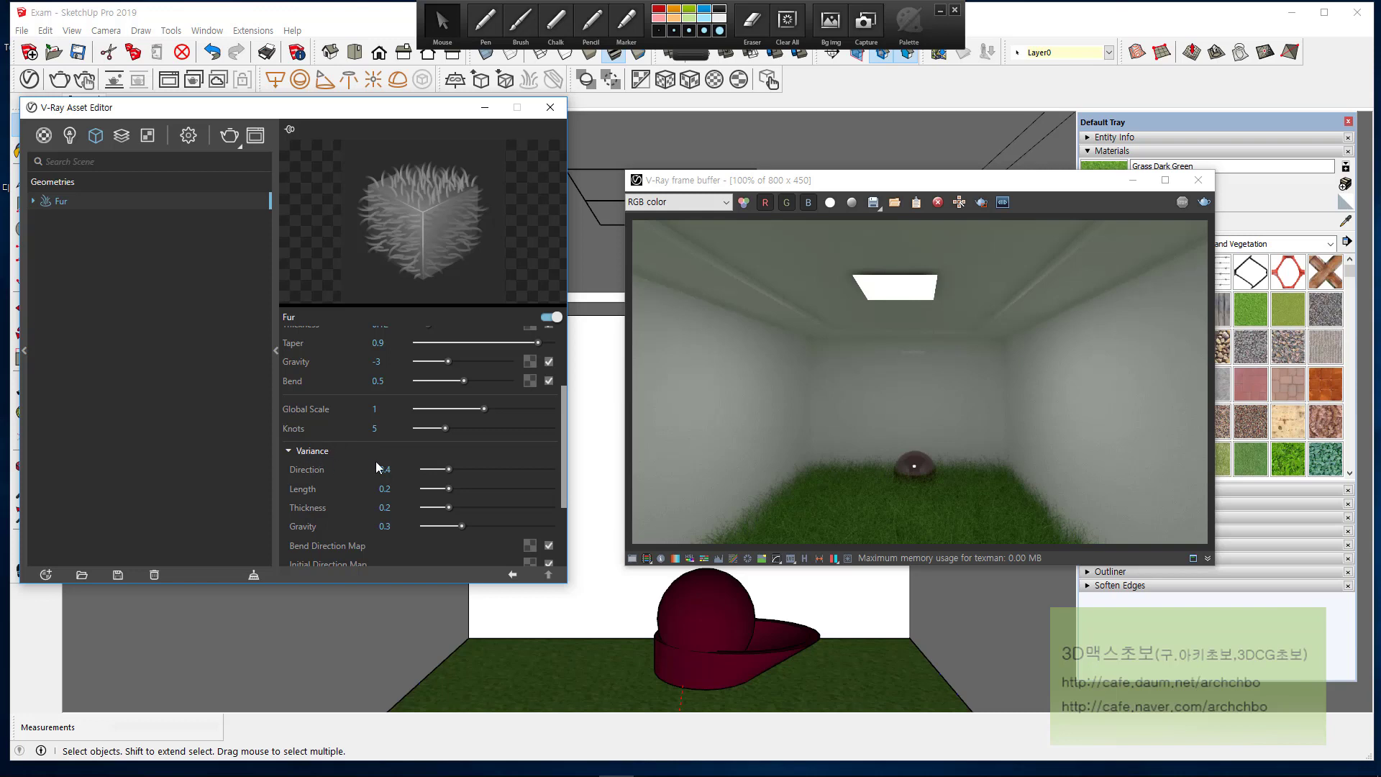
pyautogui.scroll(-2, 377, 468)
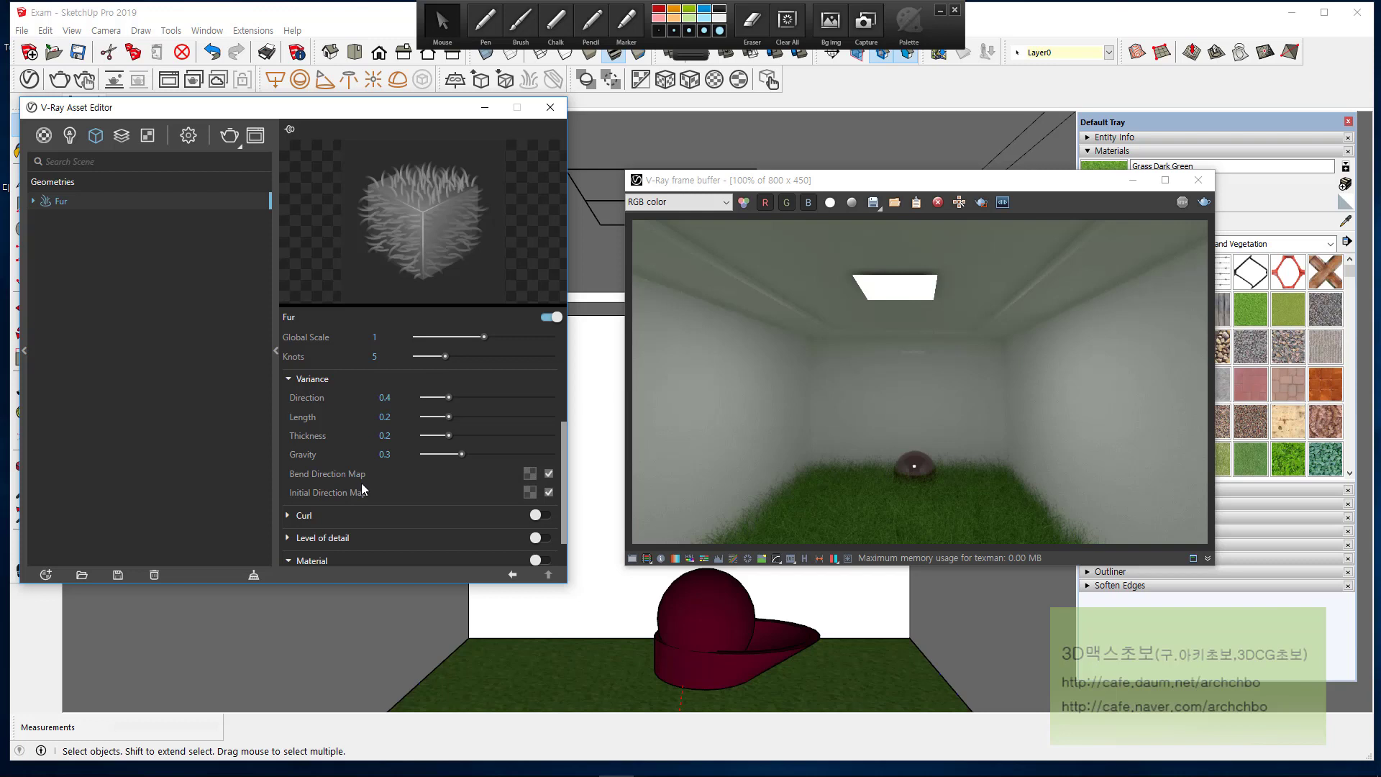
pyautogui.moveTo(365, 471)
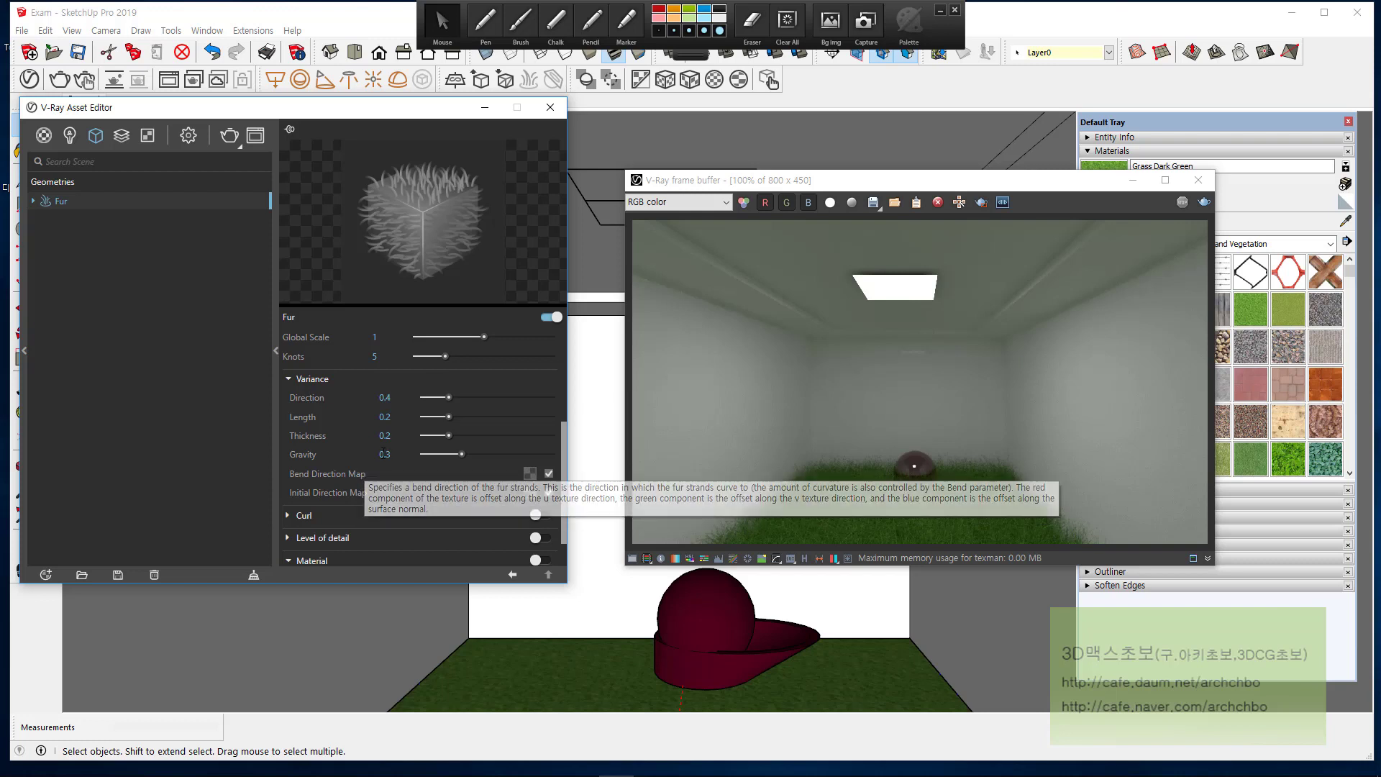
pyautogui.scroll(2, 381, 451)
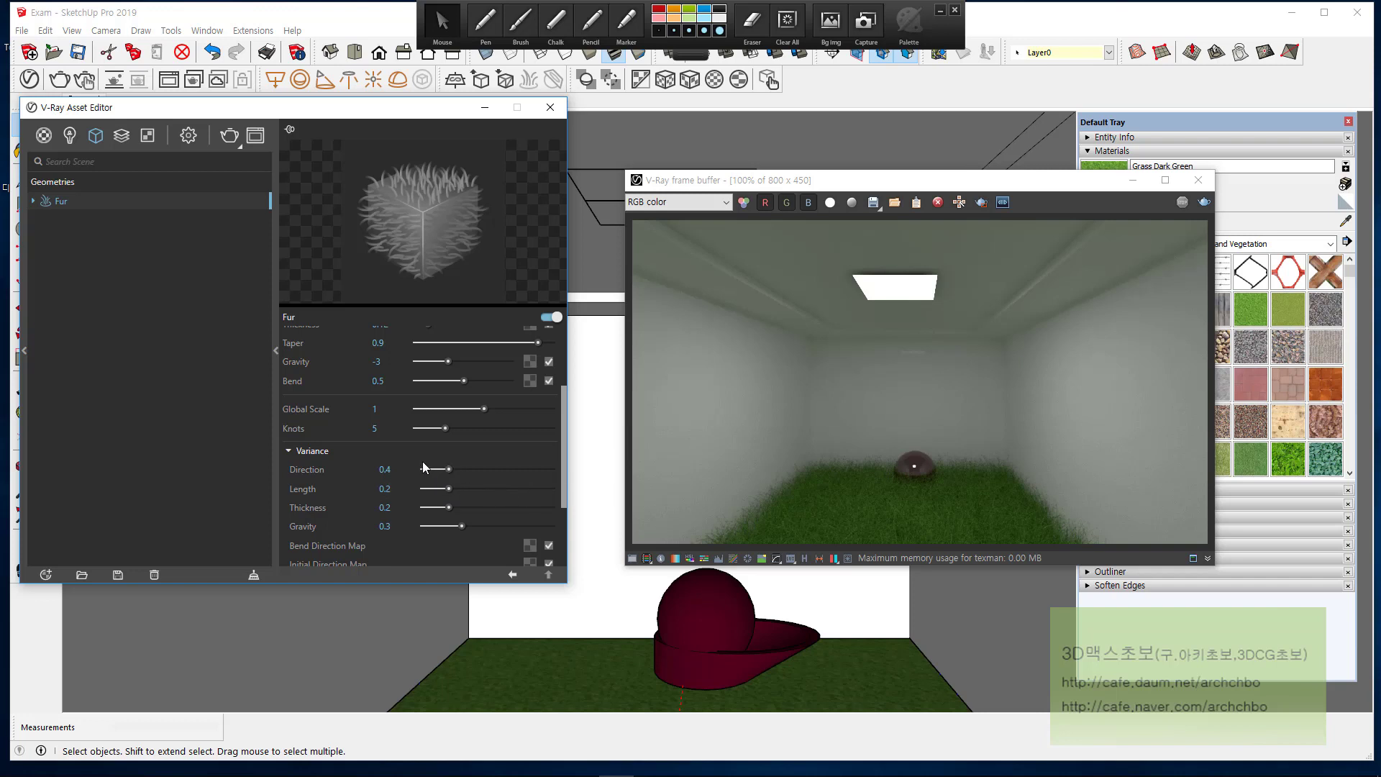
# Step: Collapse the fur's Variance settings and expand its Curl settings
pyautogui.scroll(-2, 518, 489)
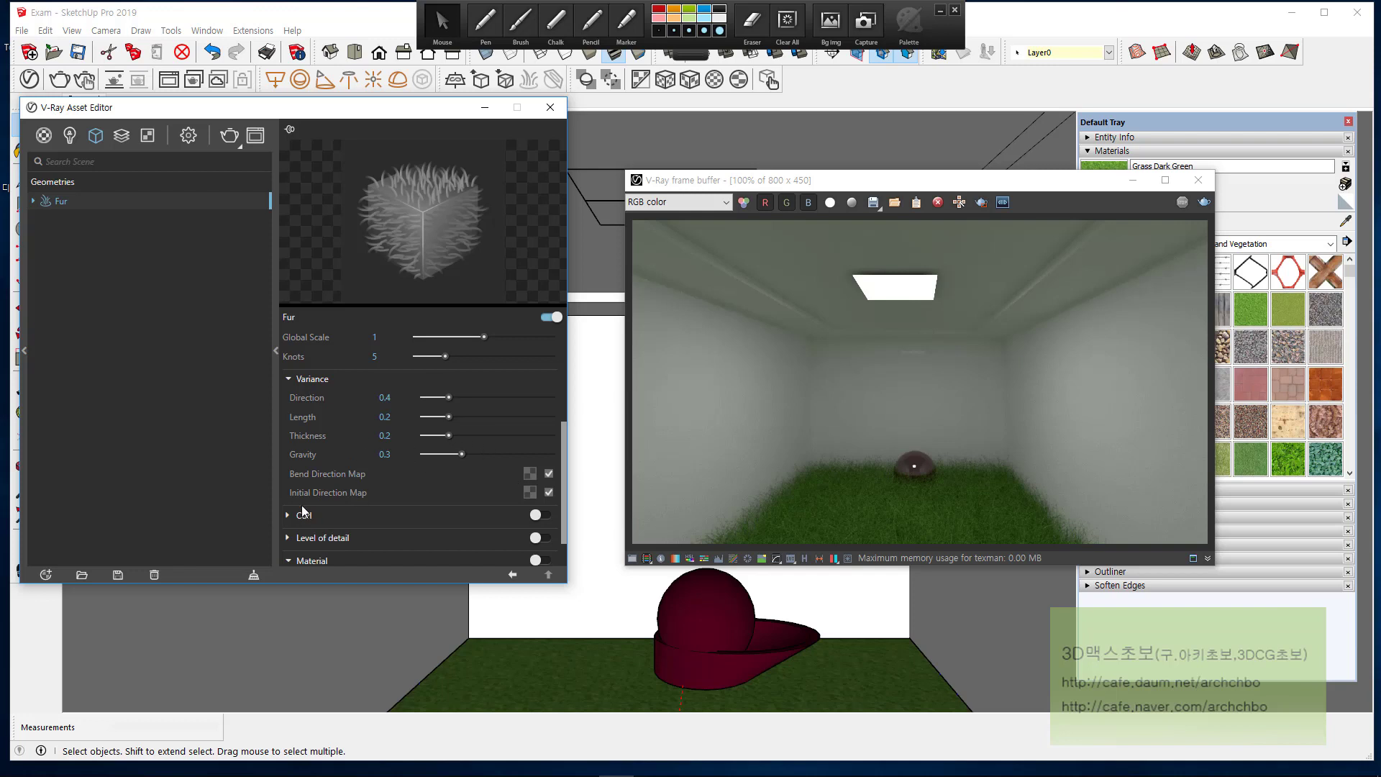
pyautogui.click(288, 378)
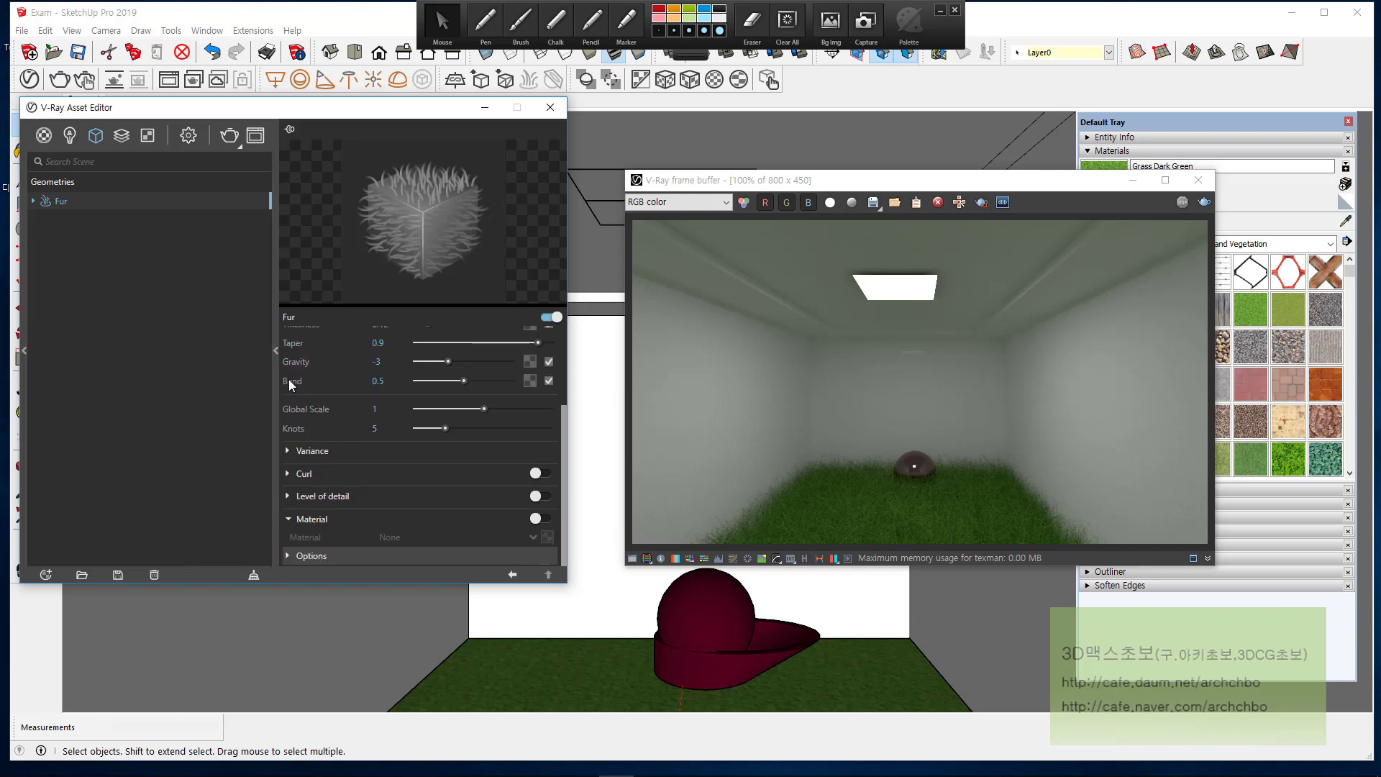
pyautogui.click(359, 476)
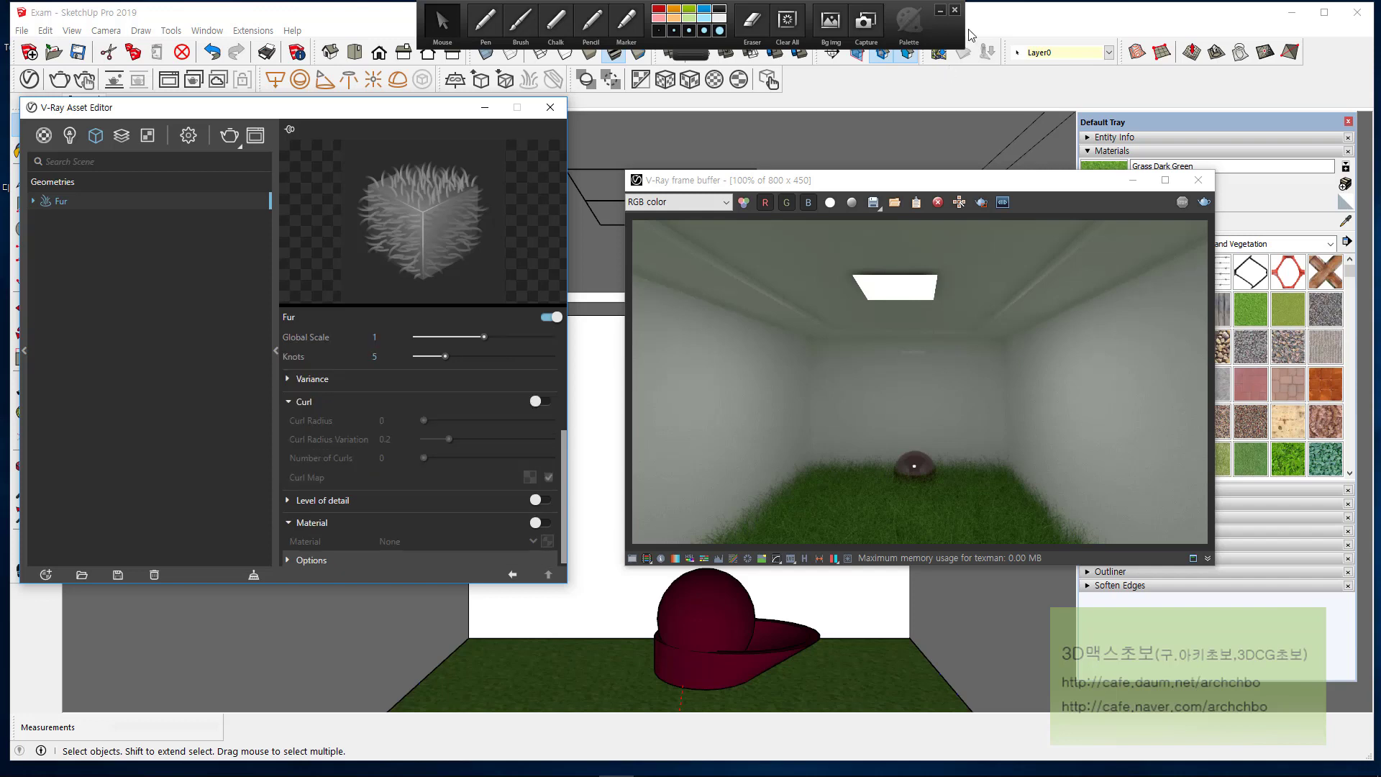
# Step: Handwrite a note headed "Curl" over the render, mark the Curl heading and Curl Radius Variation, and clear the annotations
pyautogui.click(486, 21)
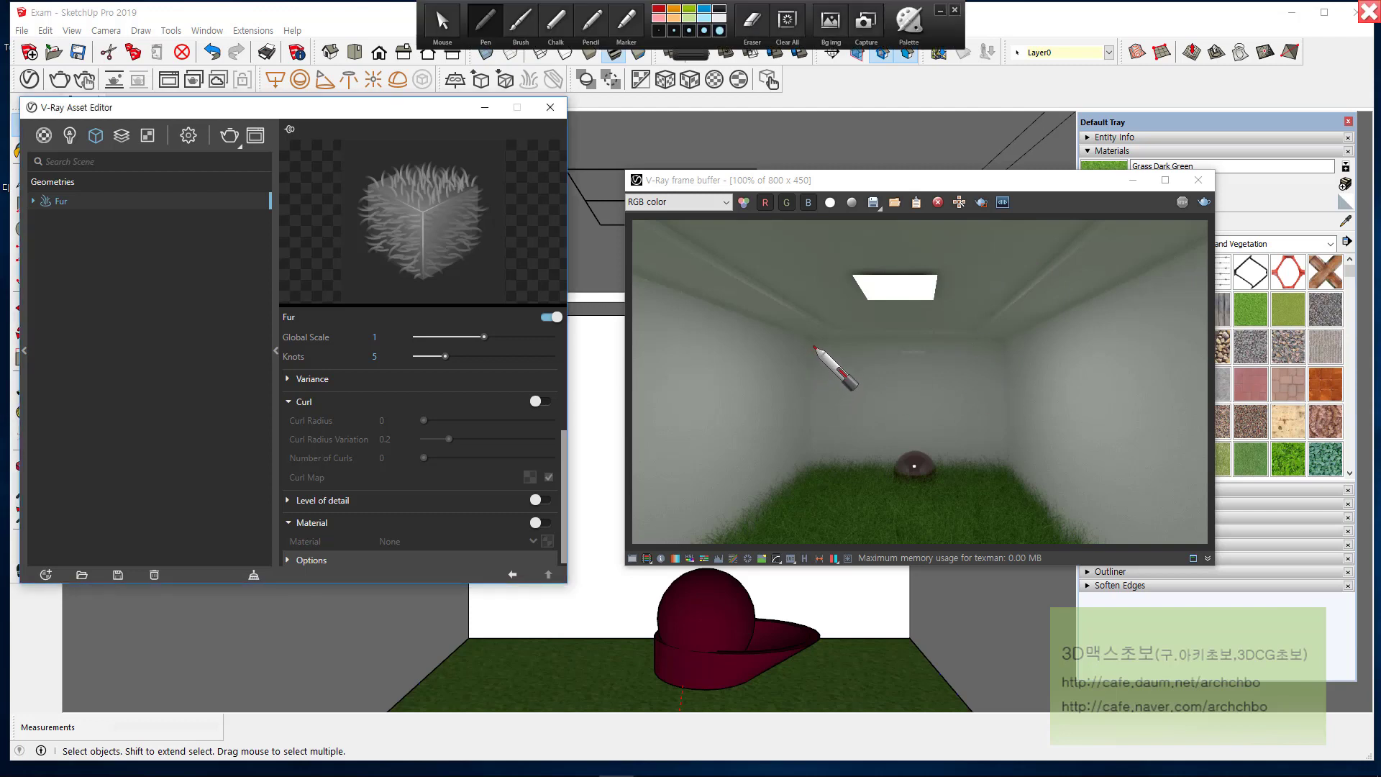
pyautogui.moveTo(811, 345)
pyautogui.mouseDown()
pyautogui.moveTo(816, 367)
pyautogui.moveTo(970, 345)
pyautogui.mouseUp()
pyautogui.click(890, 347)
pyautogui.click(891, 354)
pyautogui.click(881, 384)
pyautogui.click(877, 404)
pyautogui.moveTo(886, 379)
pyautogui.mouseDown()
pyautogui.moveTo(910, 393)
pyautogui.moveTo(899, 407)
pyautogui.moveTo(972, 374)
pyautogui.moveTo(985, 394)
pyautogui.moveTo(1046, 340)
pyautogui.moveTo(1068, 354)
pyautogui.moveTo(1182, 312)
pyautogui.mouseUp()
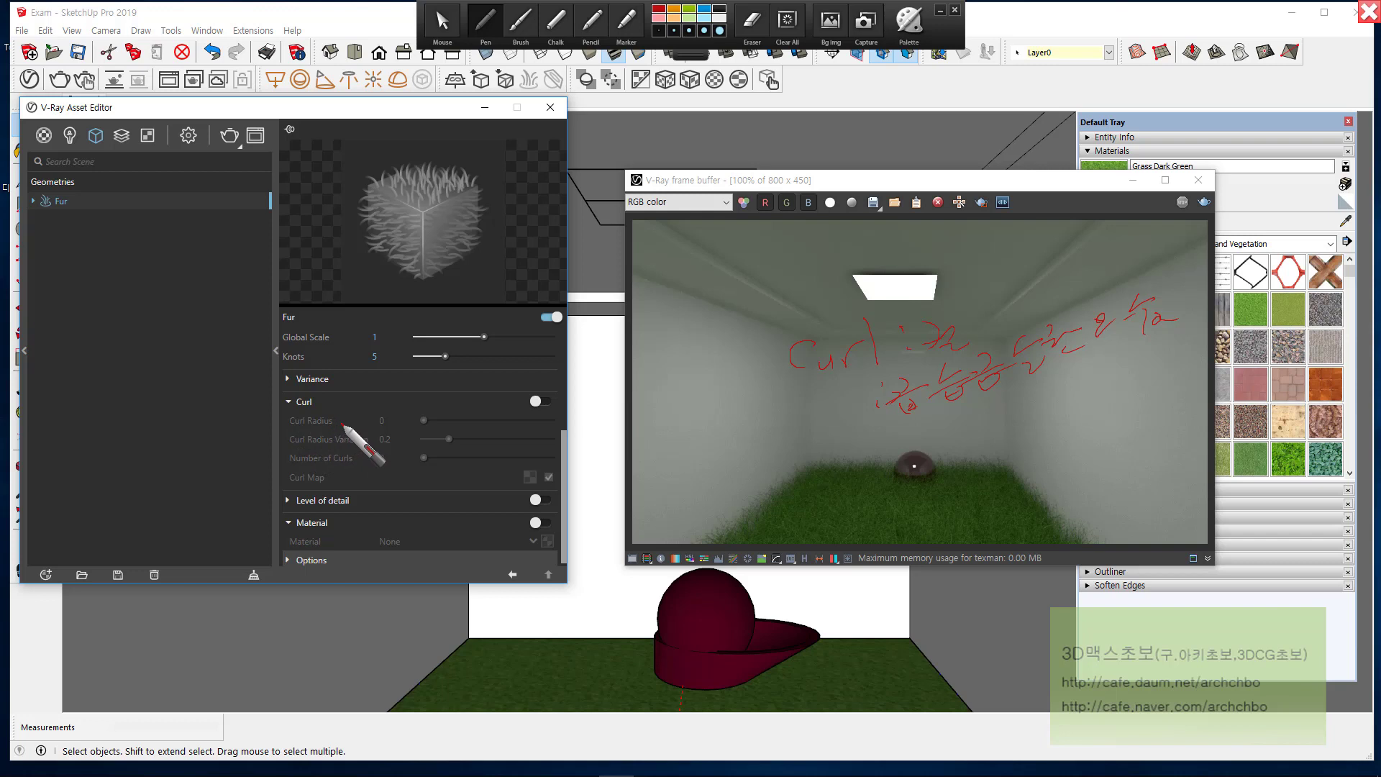
pyautogui.moveTo(351, 396)
pyautogui.mouseDown()
pyautogui.moveTo(330, 433)
pyautogui.moveTo(374, 447)
pyautogui.moveTo(314, 432)
pyautogui.mouseUp()
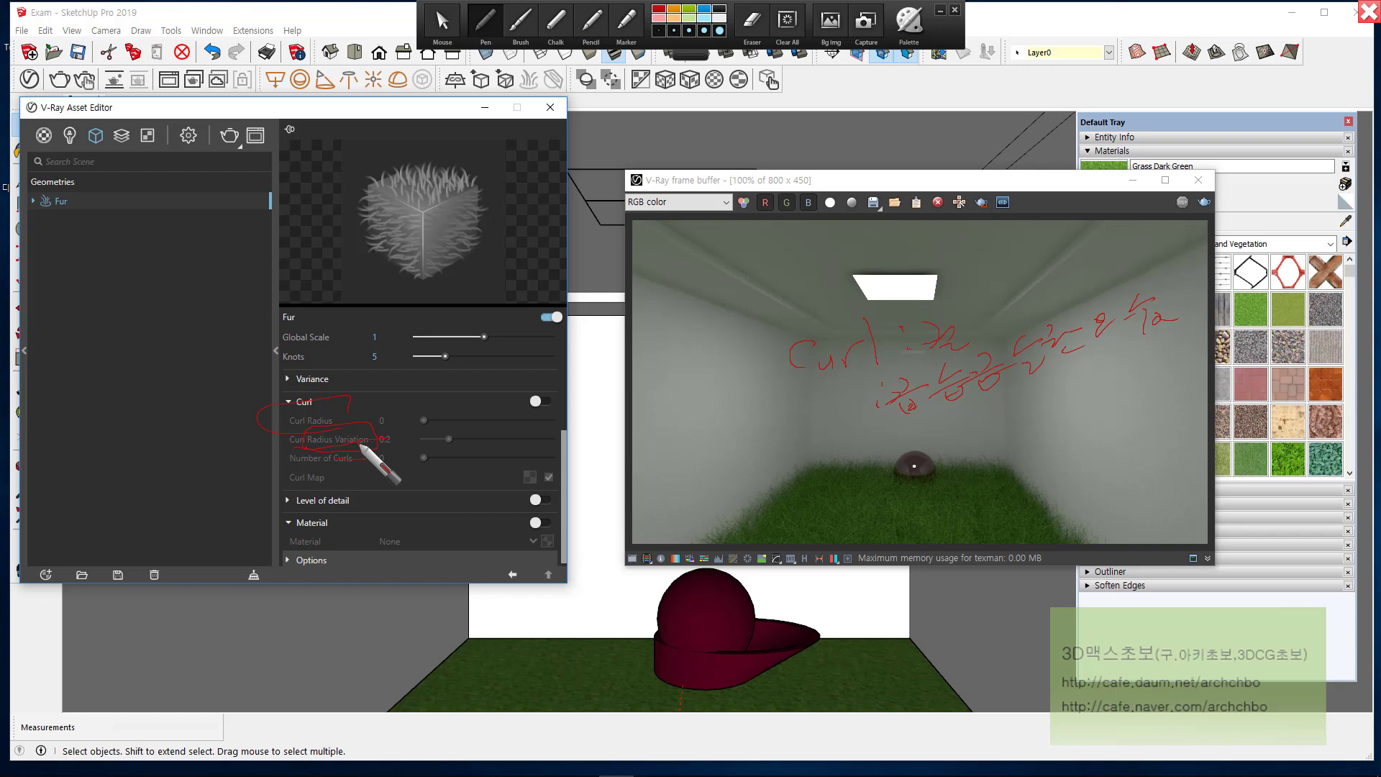
pyautogui.click(441, 23)
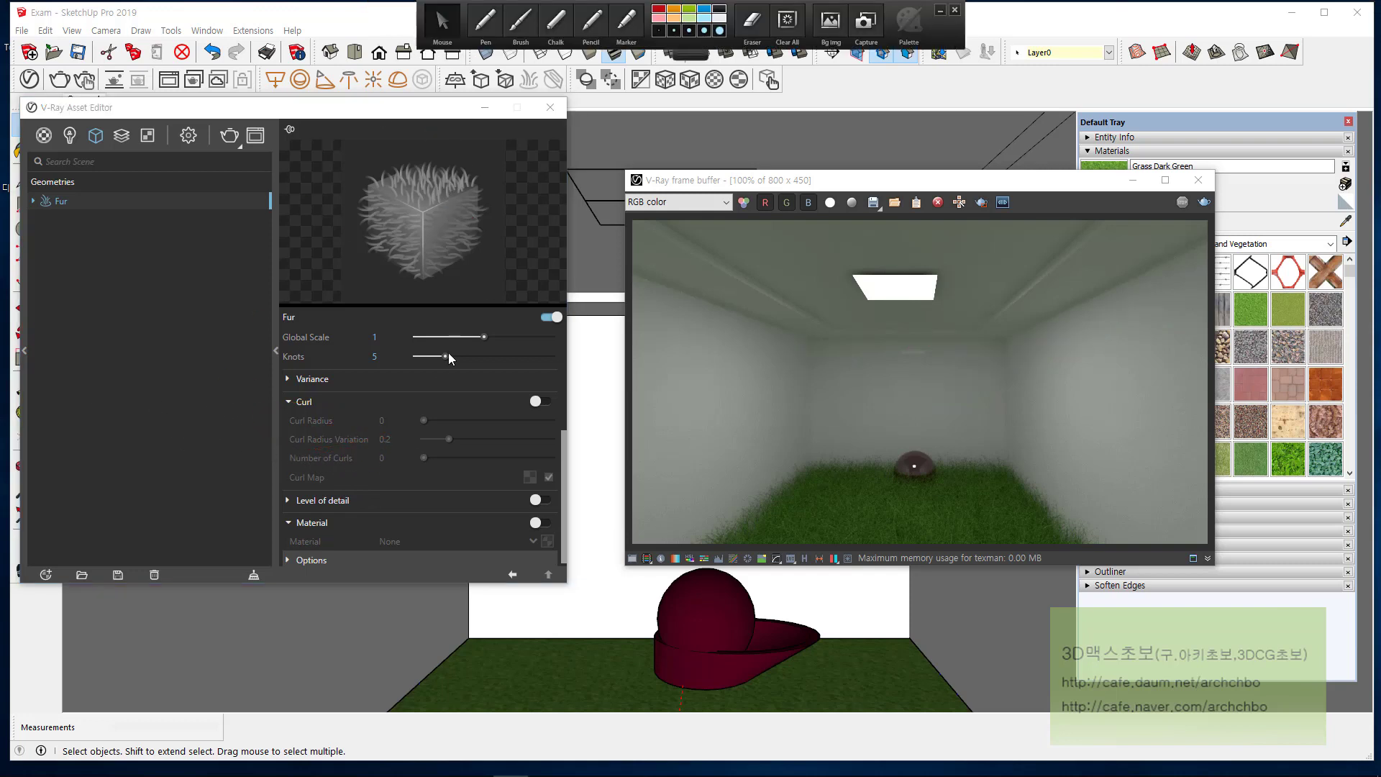
# Step: Enable Curl on the fur and define a render region over the floor grass beside the sphere
pyautogui.click(541, 401)
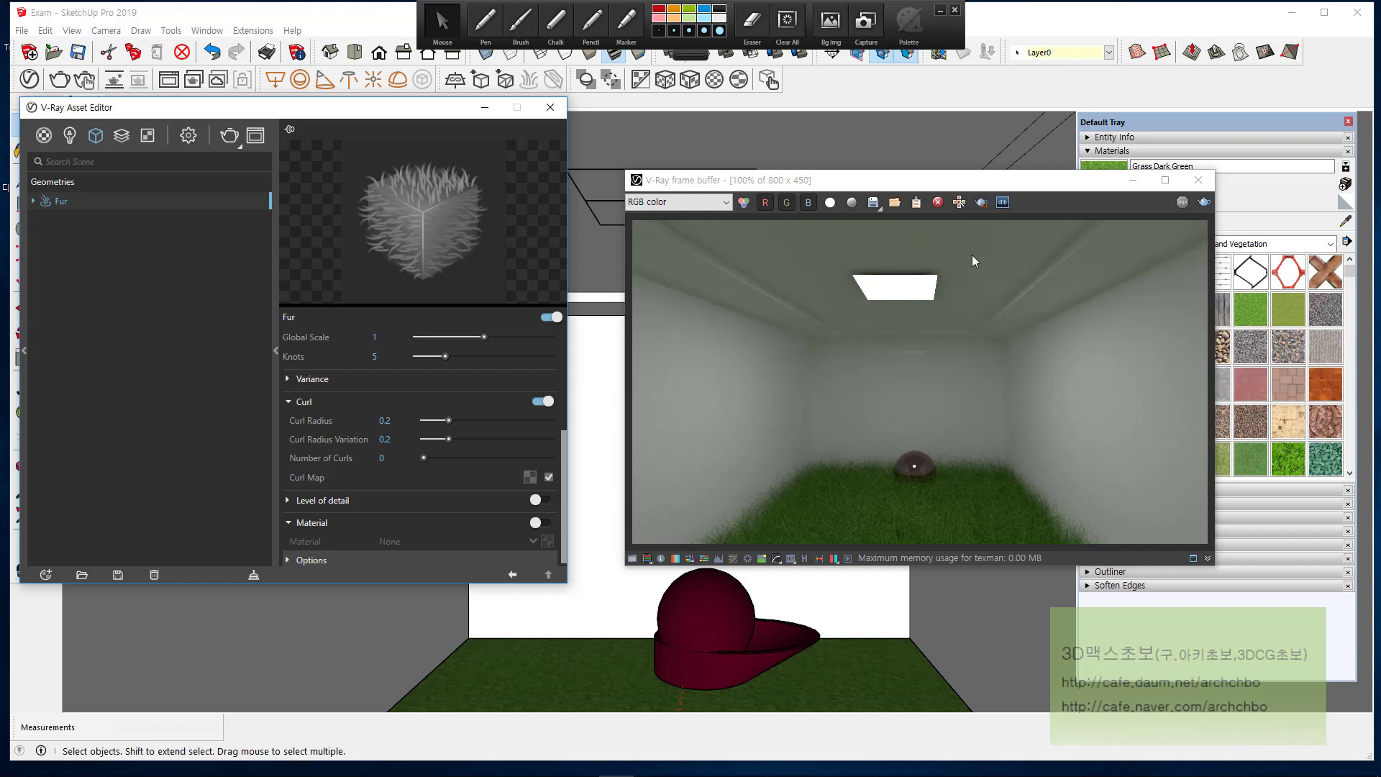
pyautogui.click(981, 202)
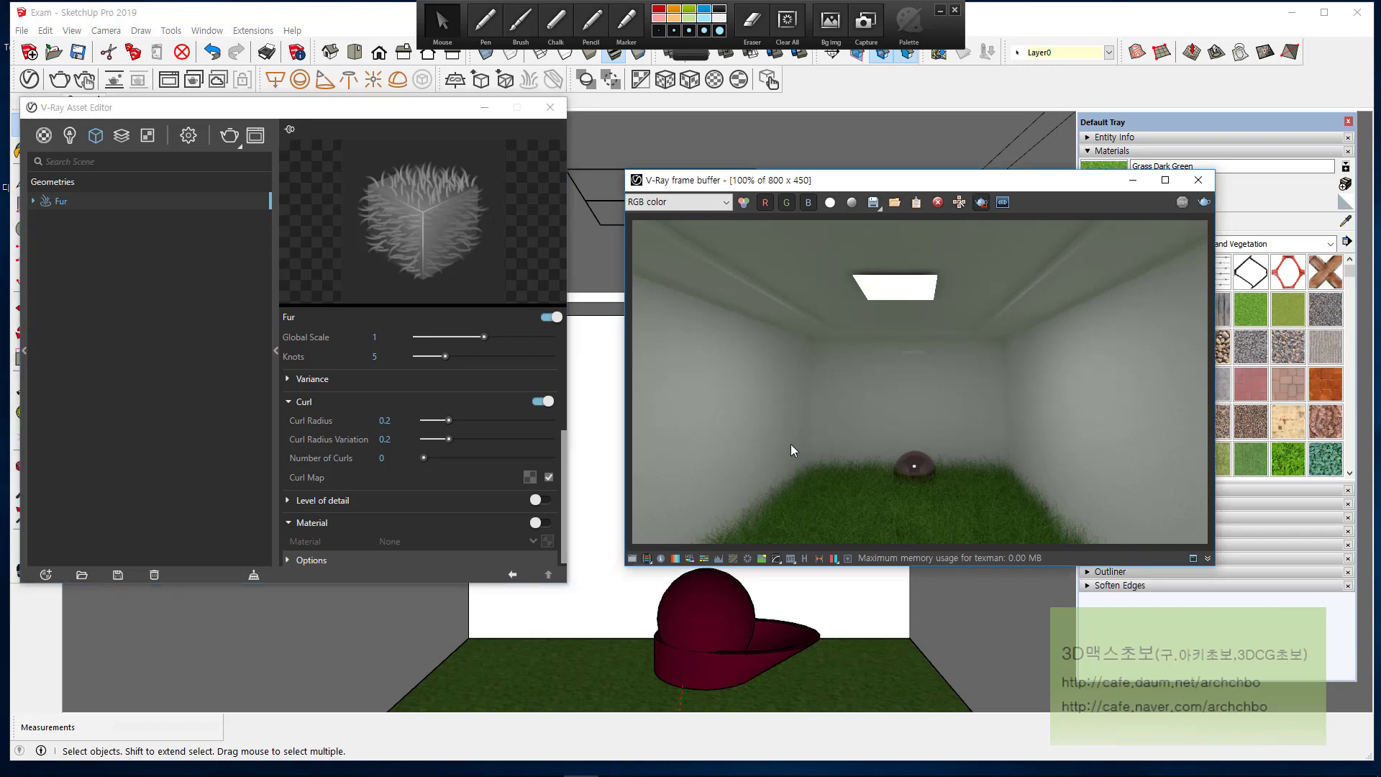
pyautogui.moveTo(792, 443); pyautogui.dragTo(892, 544)
pyautogui.moveTo(601, 736)
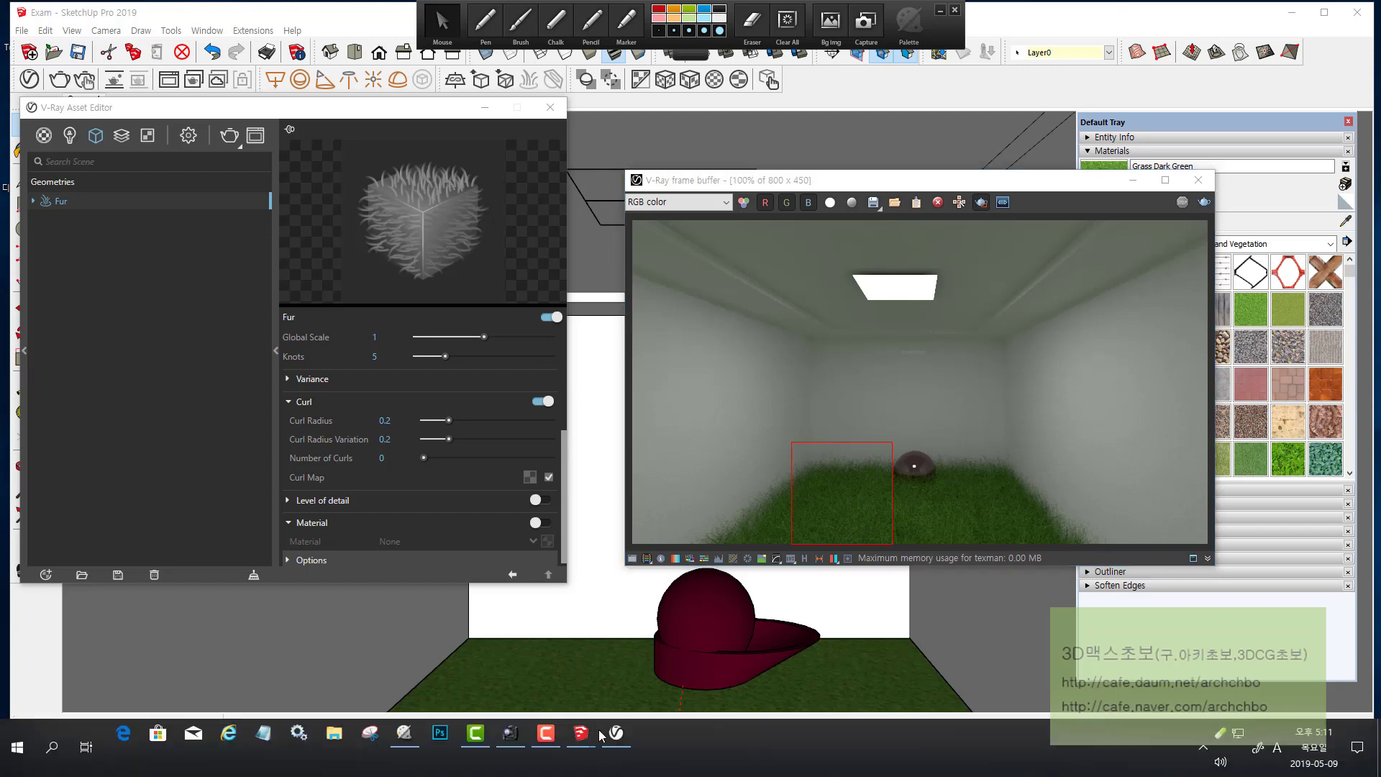
pyautogui.click(546, 733)
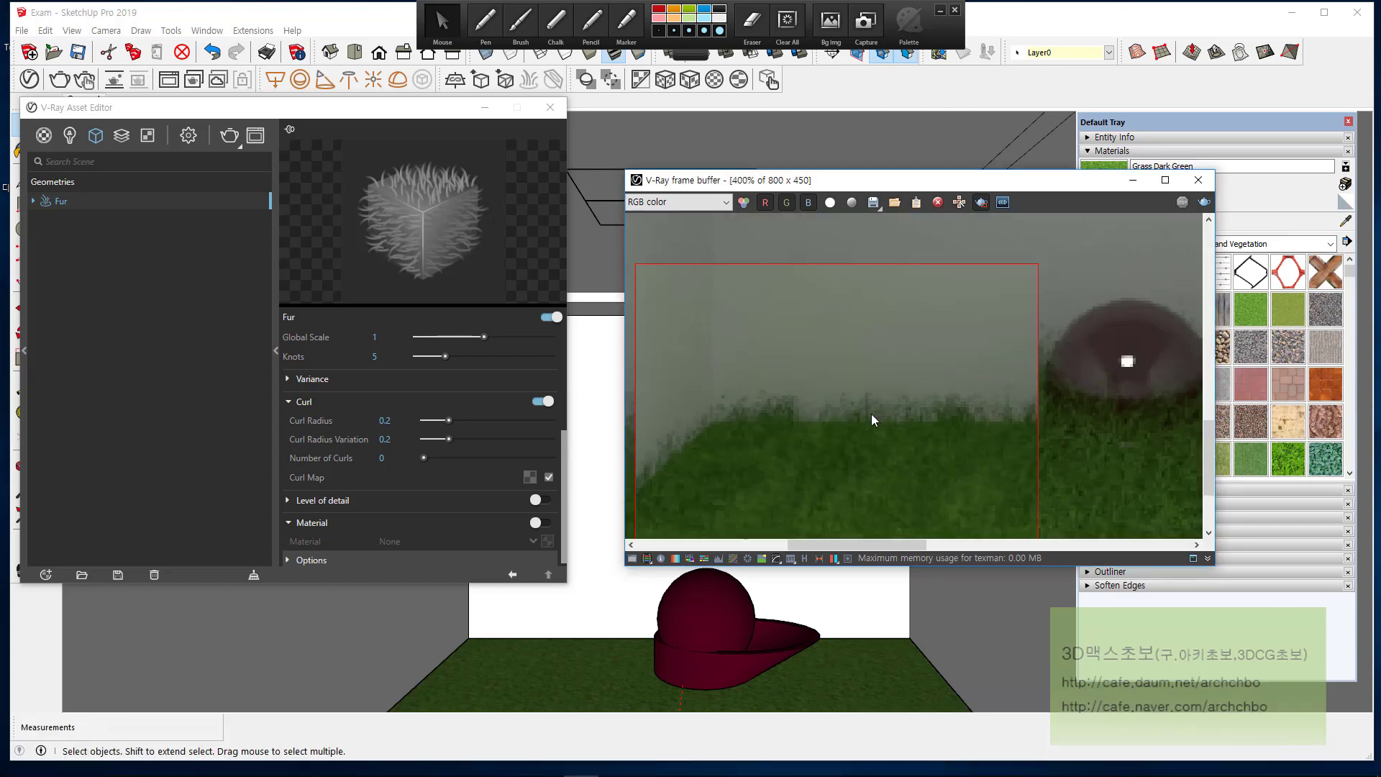
# Step: Inspect the curled grass in the render region close up and disable Curl on the fur
pyautogui.moveTo(871, 415); pyautogui.dragTo(881, 405, button='middle')
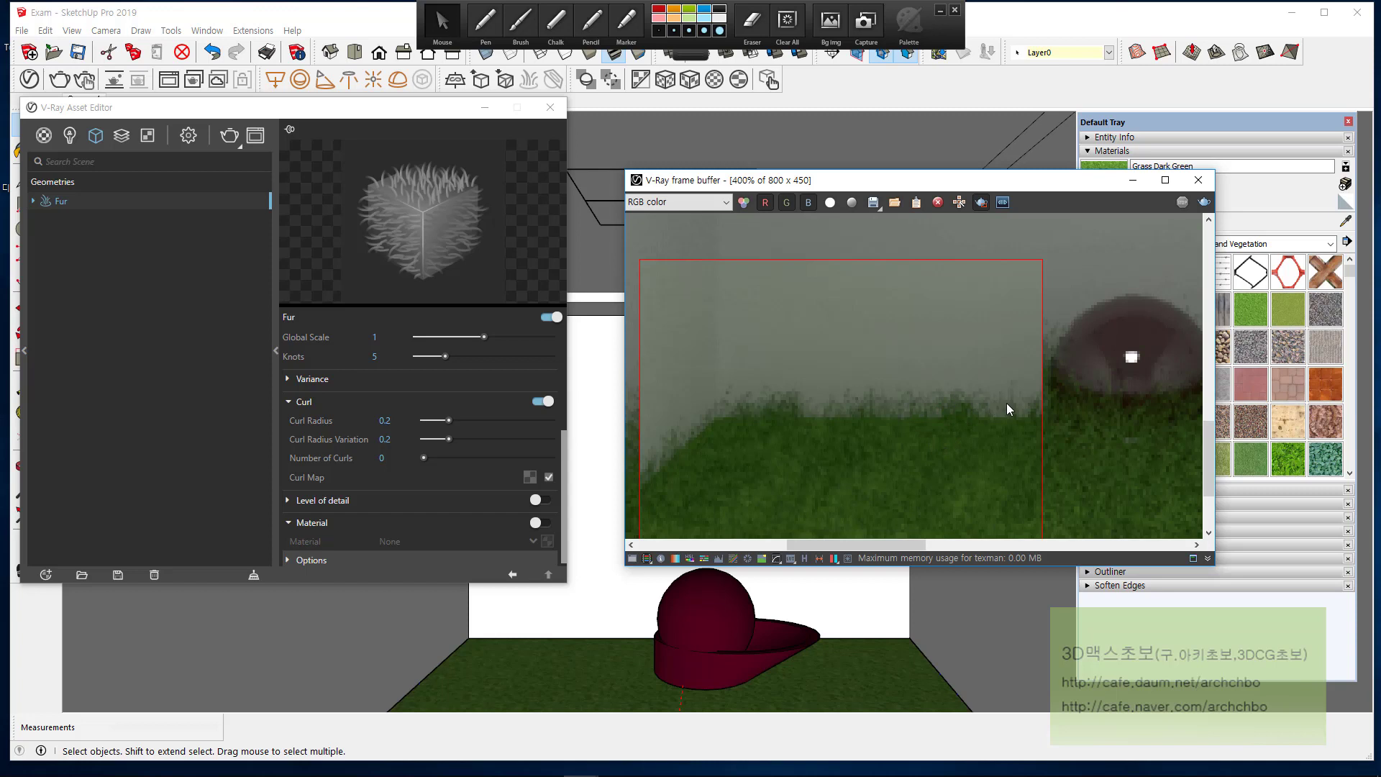
pyautogui.scroll(-1, 814, 445)
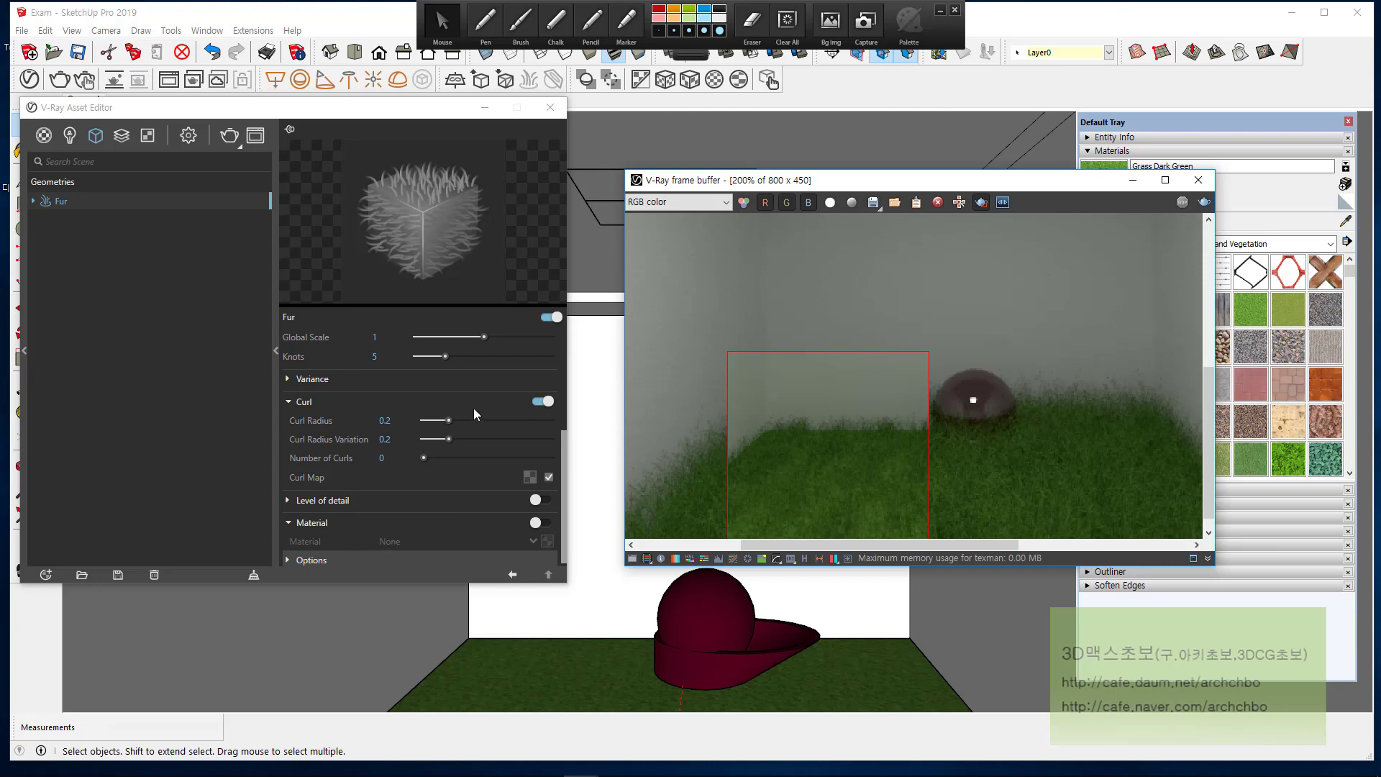
pyautogui.click(542, 401)
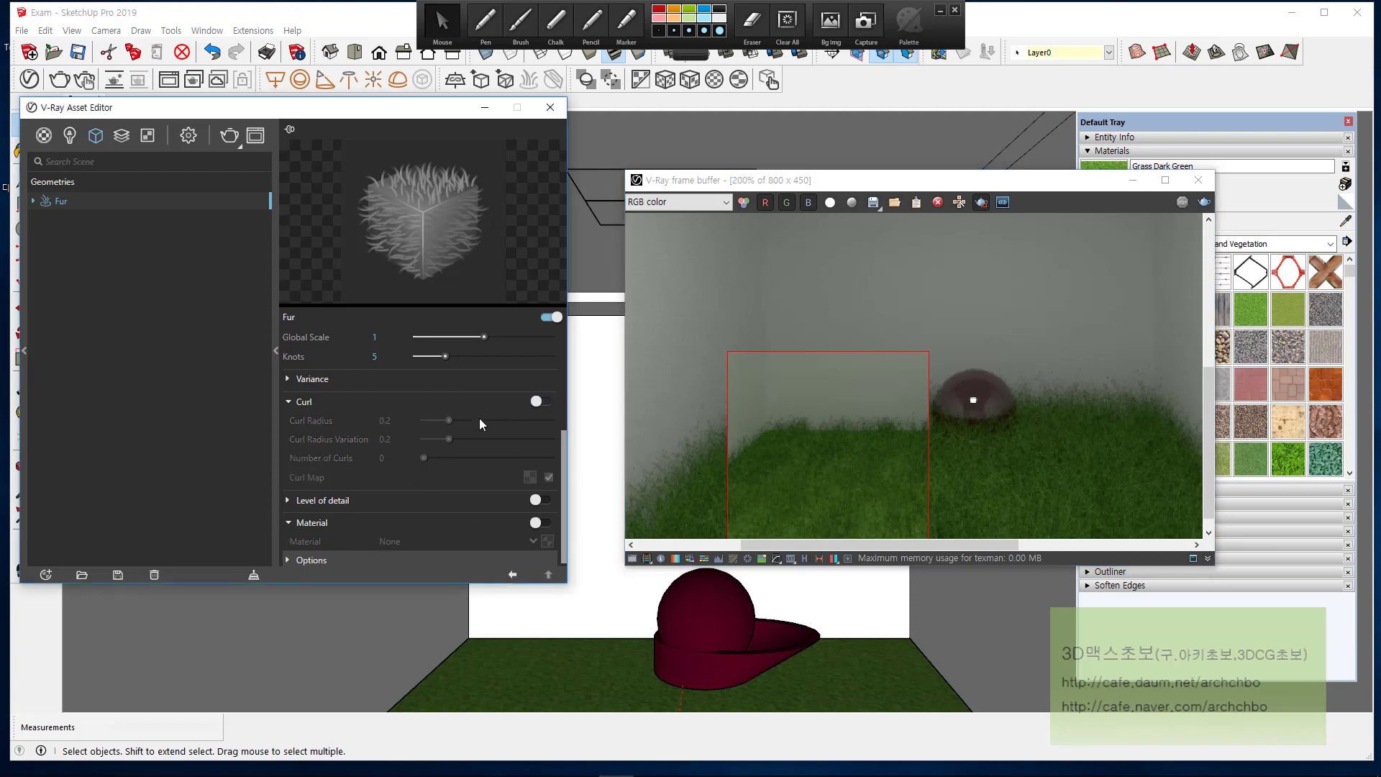
# Step: Expand and enable the fur's Level of detail settings and read the Start Distance description
pyautogui.click(313, 501)
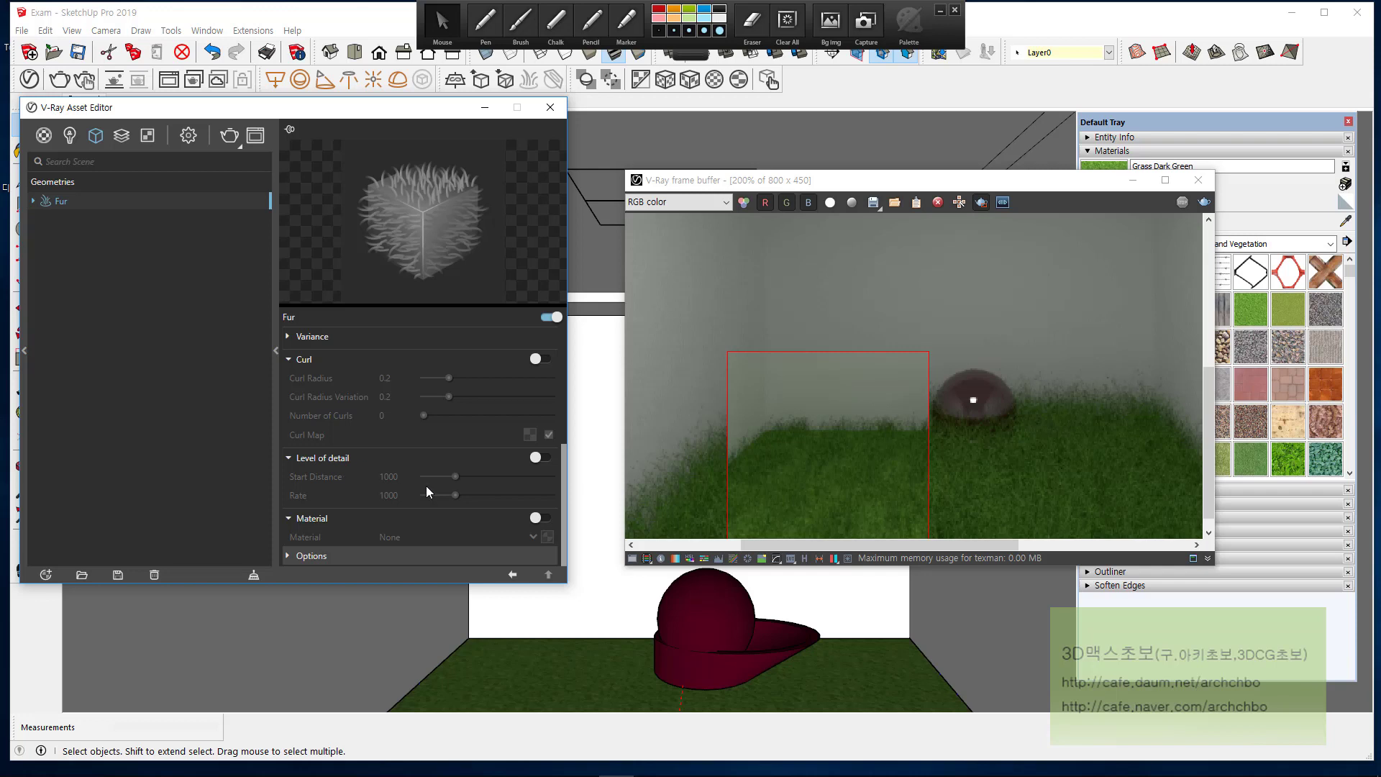
pyautogui.click(533, 458)
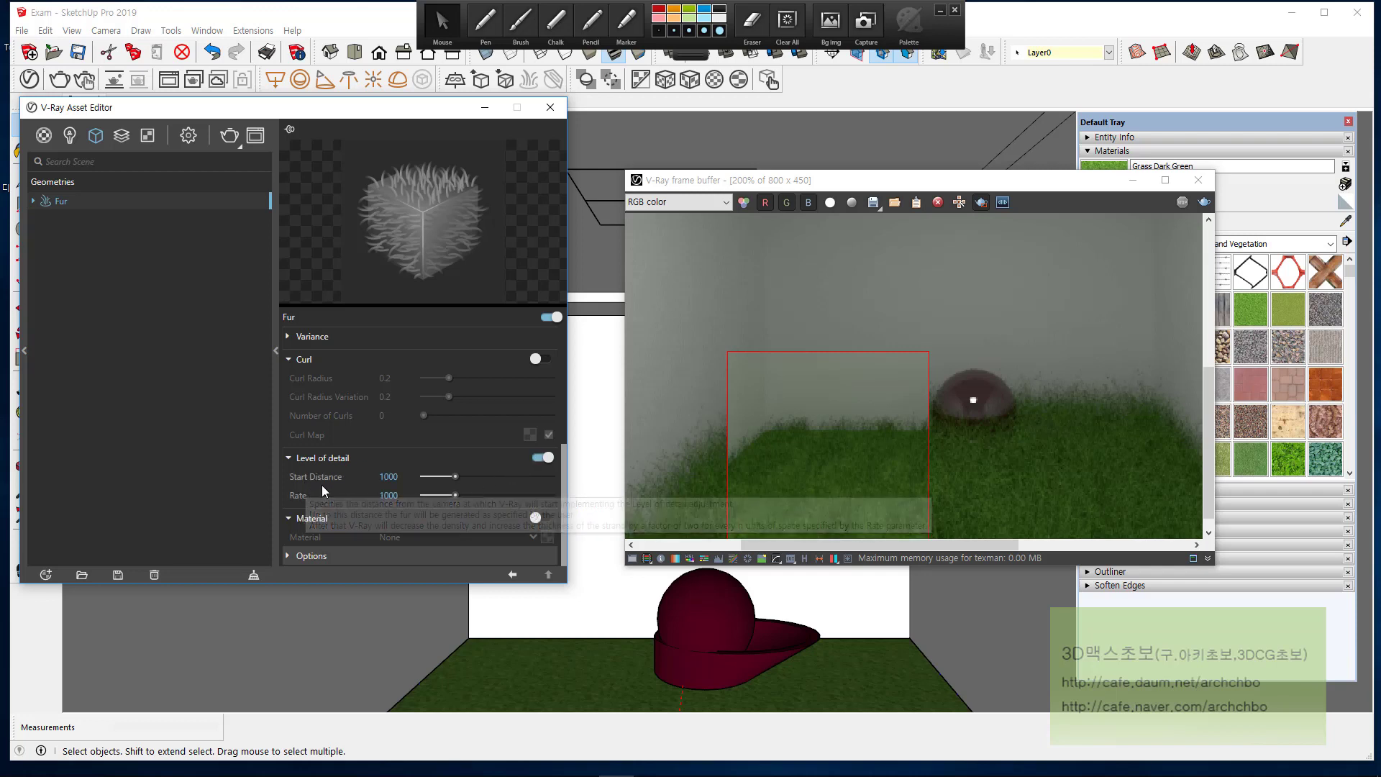
pyautogui.moveTo(359, 487)
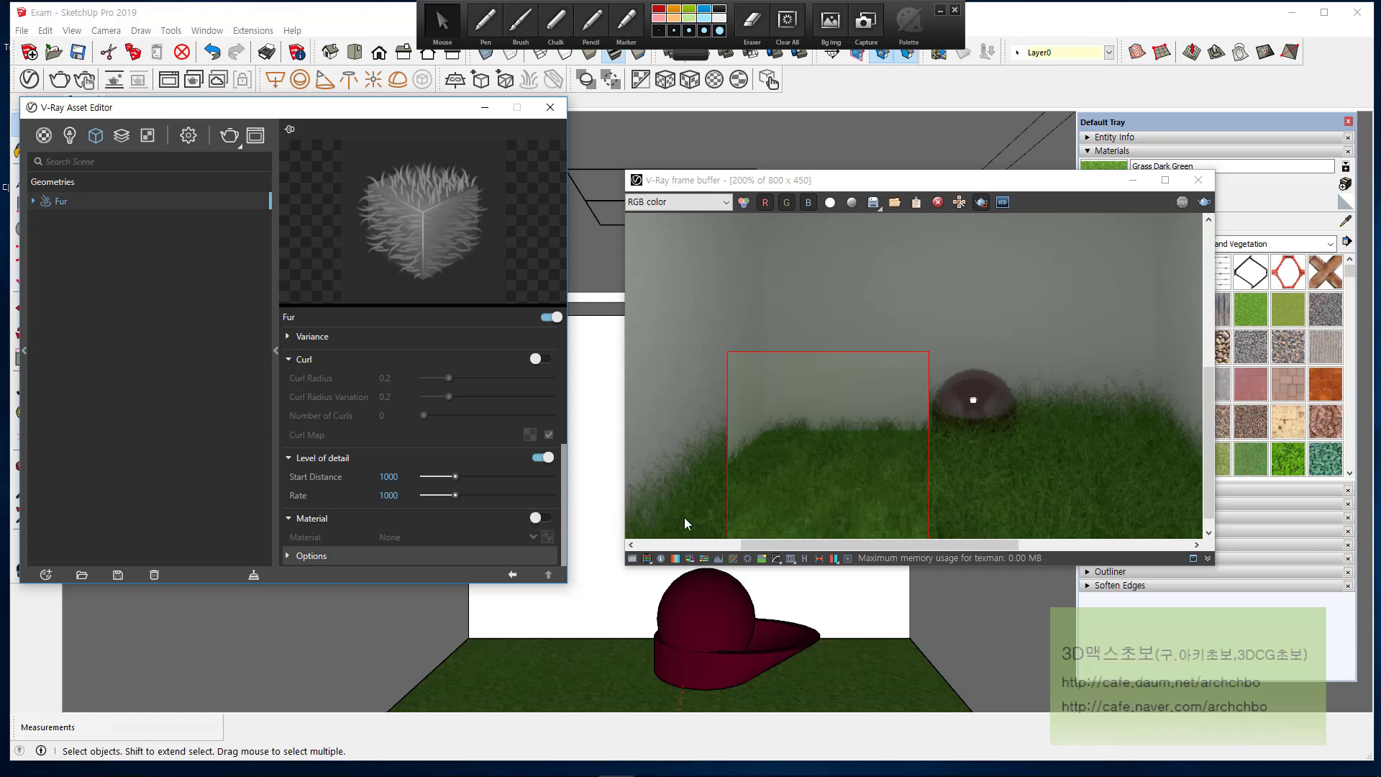
# Step: Sketch a depth arrow with a 1000 mm note over the full render, mark Level of detail and Start Distance, and clear the annotations
pyautogui.scroll(-2, 892, 458)
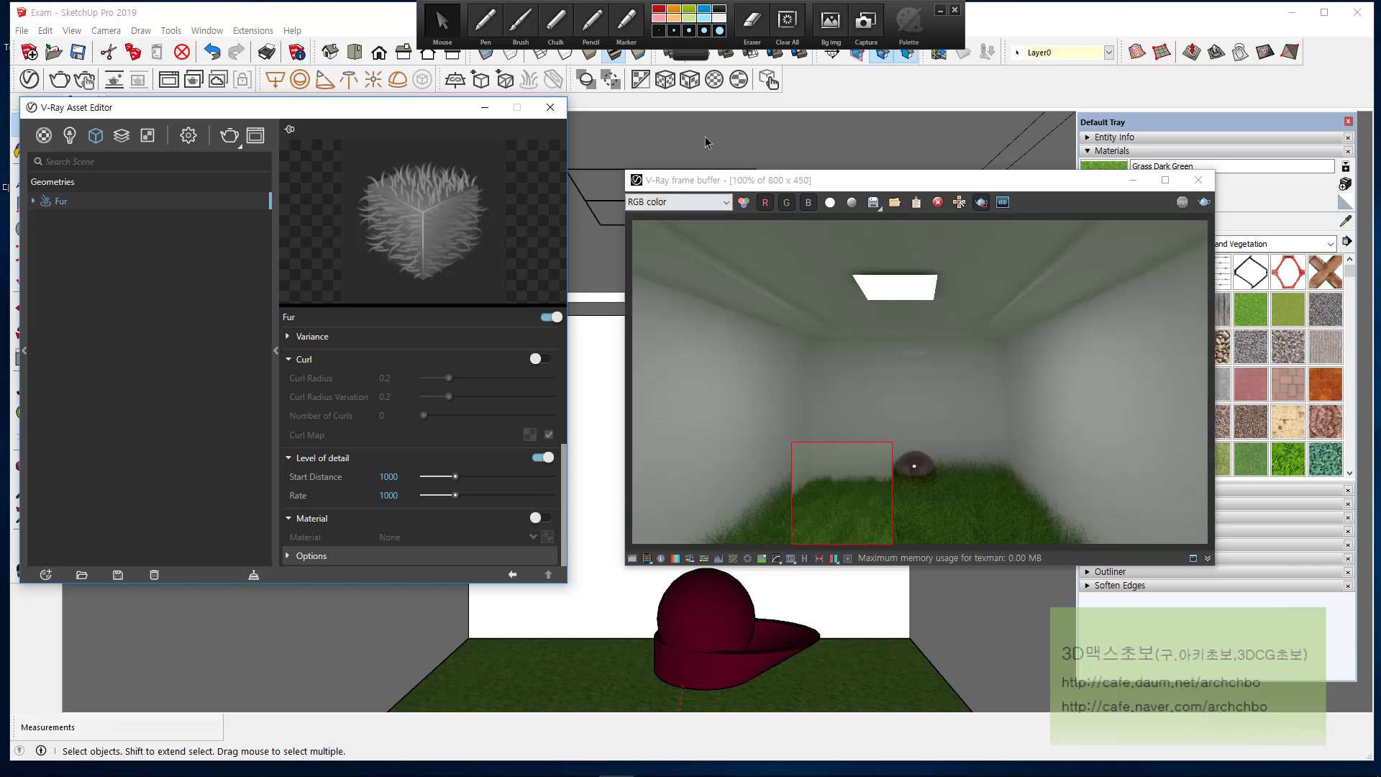
pyautogui.click(487, 29)
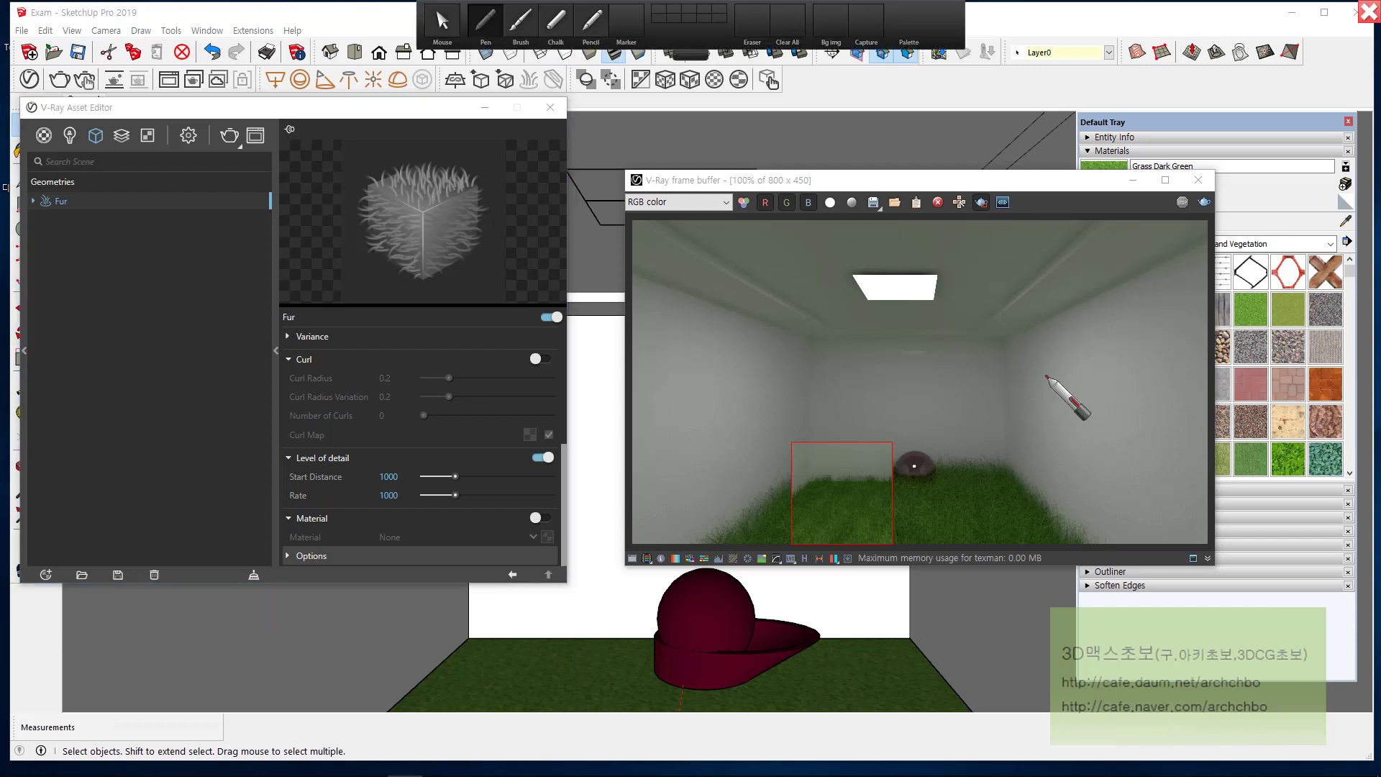
pyautogui.moveTo(931, 533)
pyautogui.mouseDown()
pyautogui.moveTo(1065, 531)
pyautogui.moveTo(953, 476)
pyautogui.moveTo(948, 459)
pyautogui.moveTo(912, 533)
pyautogui.moveTo(921, 503)
pyautogui.moveTo(1002, 475)
pyautogui.moveTo(1145, 476)
pyautogui.mouseUp()
pyautogui.moveTo(912, 462)
pyautogui.mouseDown()
pyautogui.moveTo(921, 358)
pyautogui.moveTo(891, 456)
pyautogui.moveTo(946, 428)
pyautogui.mouseUp()
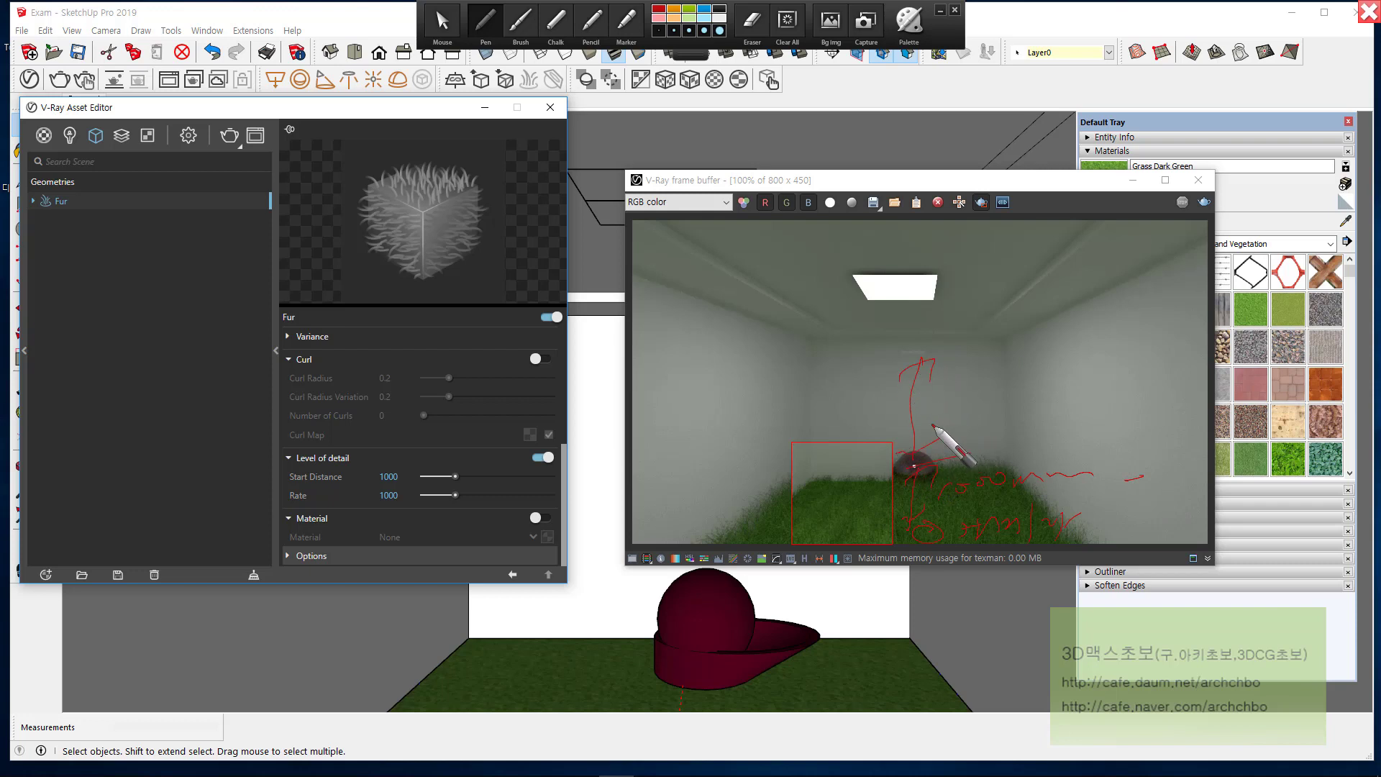
pyautogui.moveTo(344, 479); pyautogui.dragTo(384, 470)
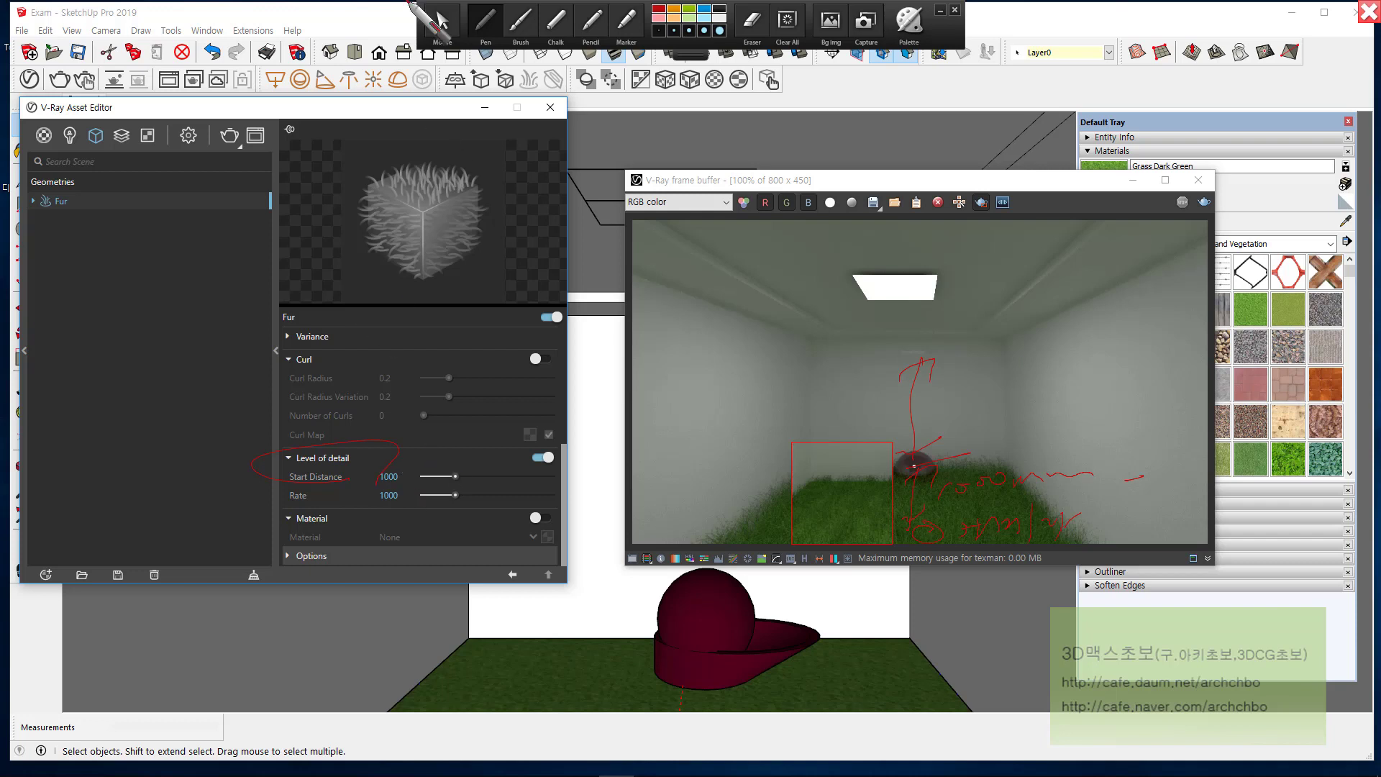
pyautogui.click(442, 21)
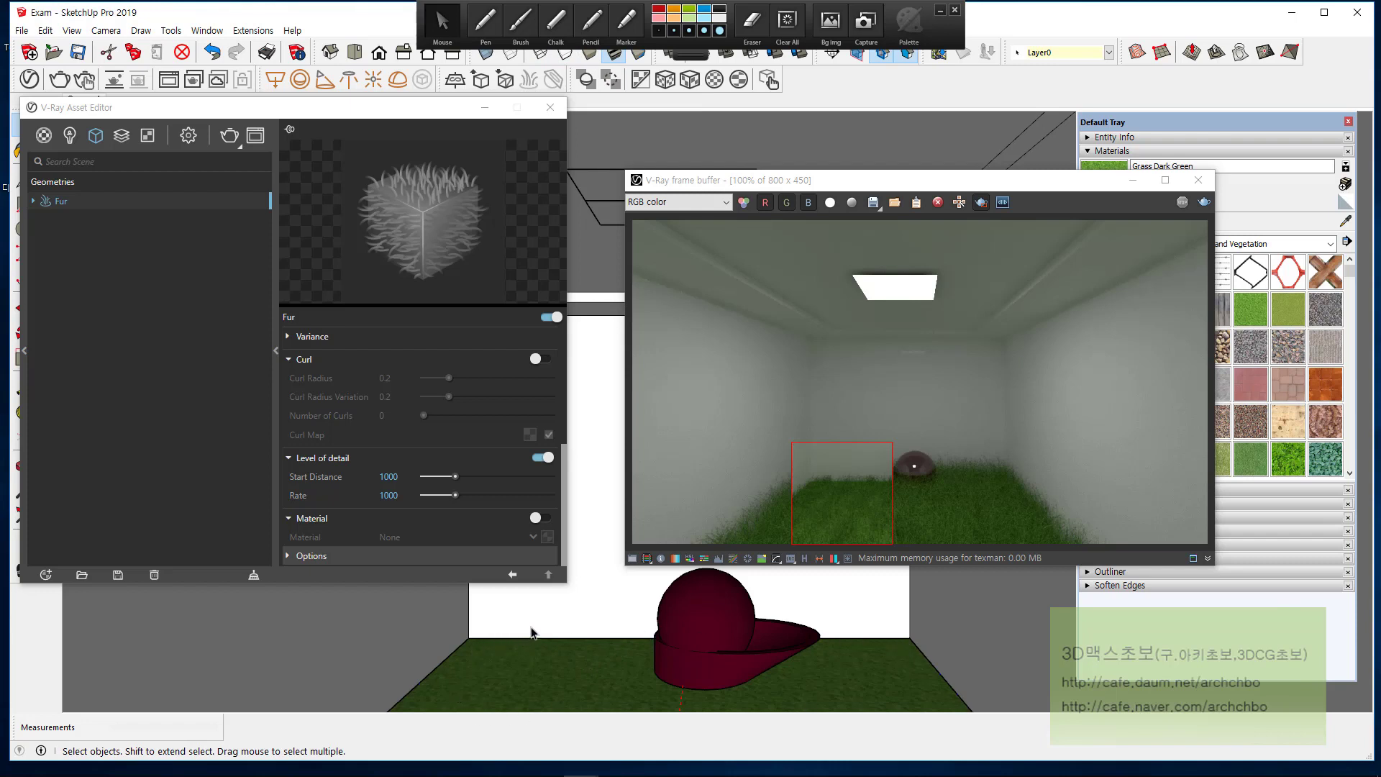
# Step: Enable the fur's Material option and list the materials available for it
pyautogui.click(540, 517)
pyautogui.click(541, 516)
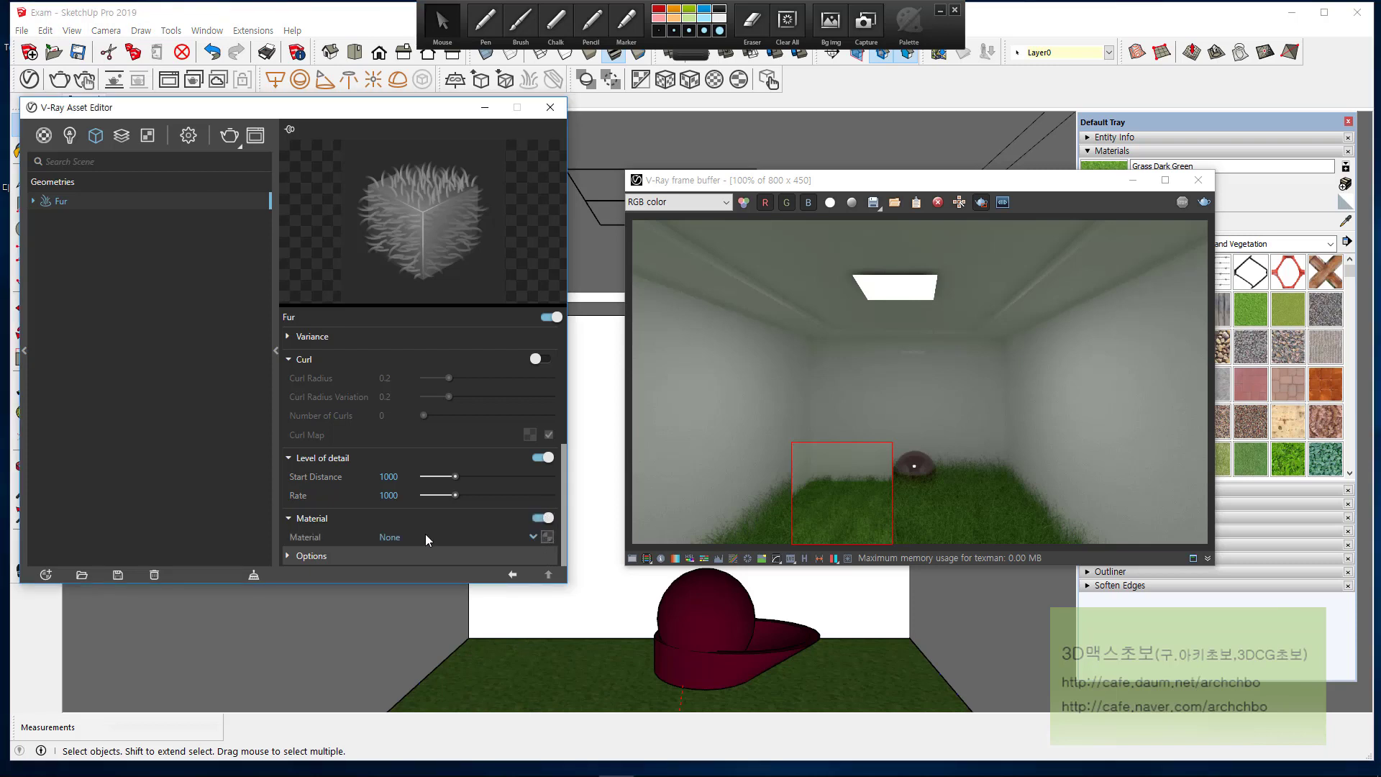
pyautogui.click(535, 537)
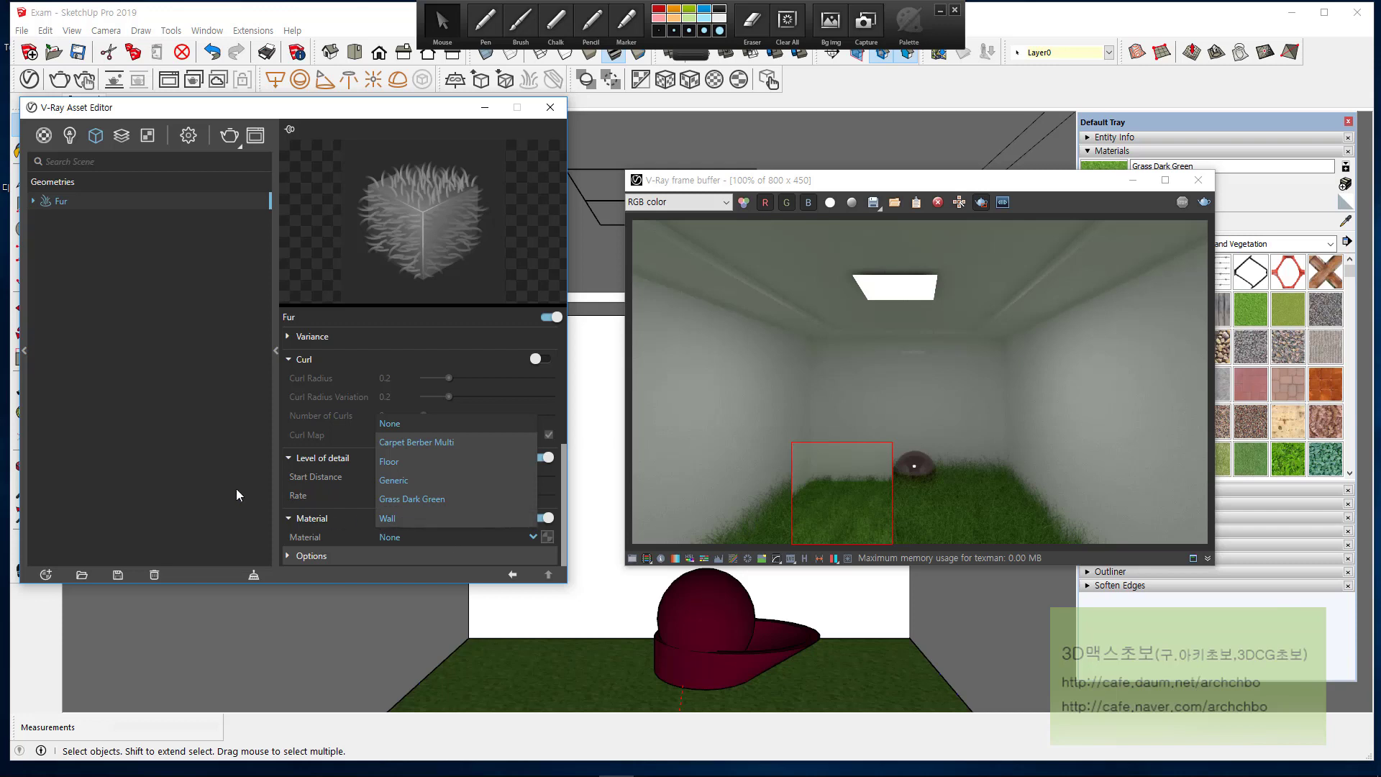
# Step: Switch to the scene's materials, check the fur's material choices again, and add a new Generic material
pyautogui.click(43, 135)
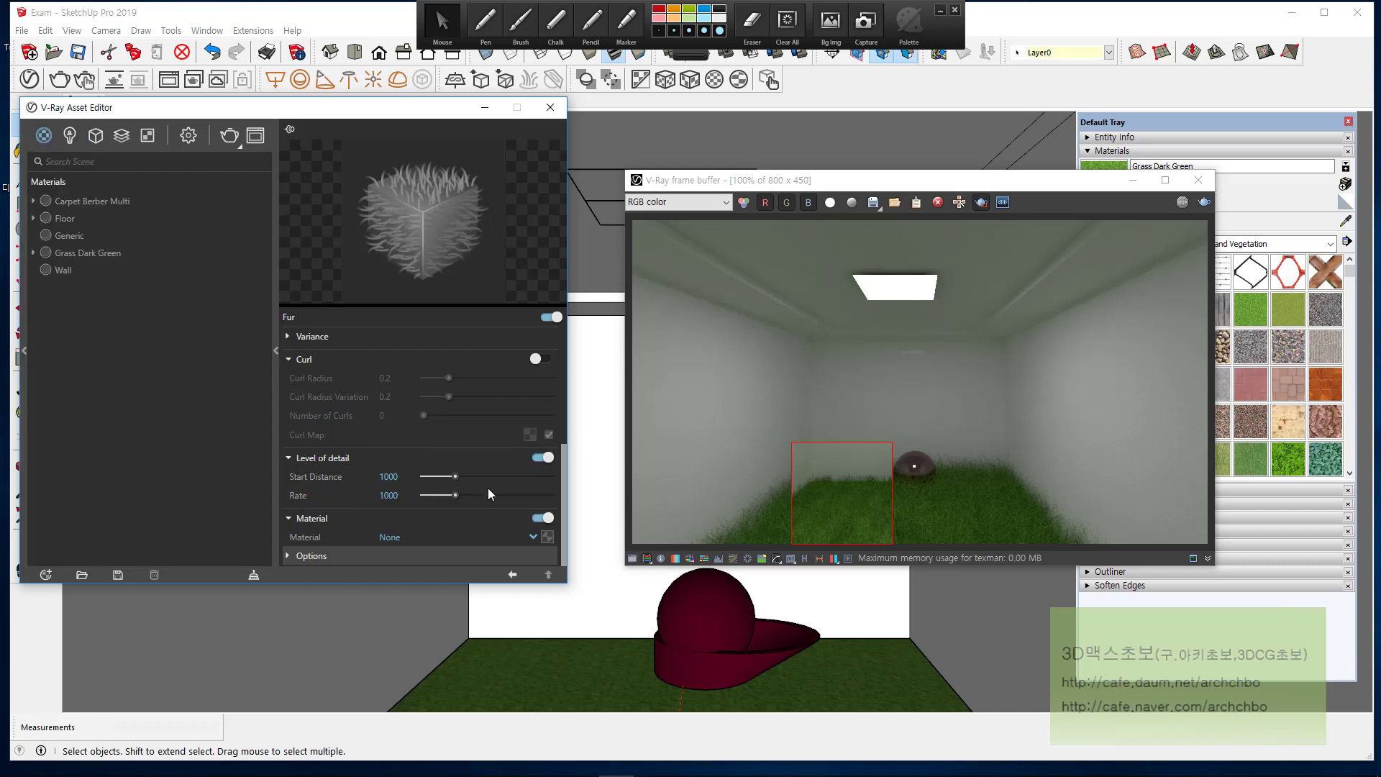
pyautogui.click(536, 538)
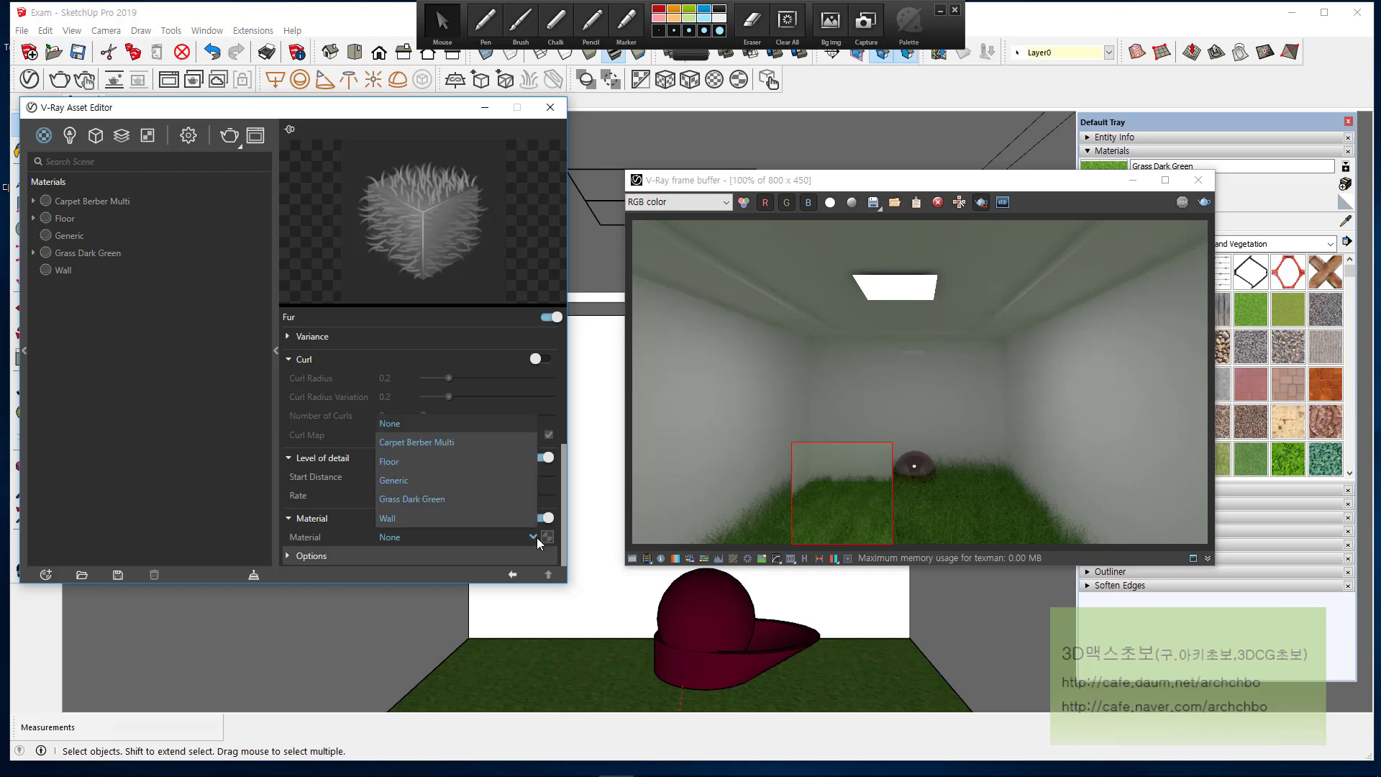
pyautogui.click(127, 418)
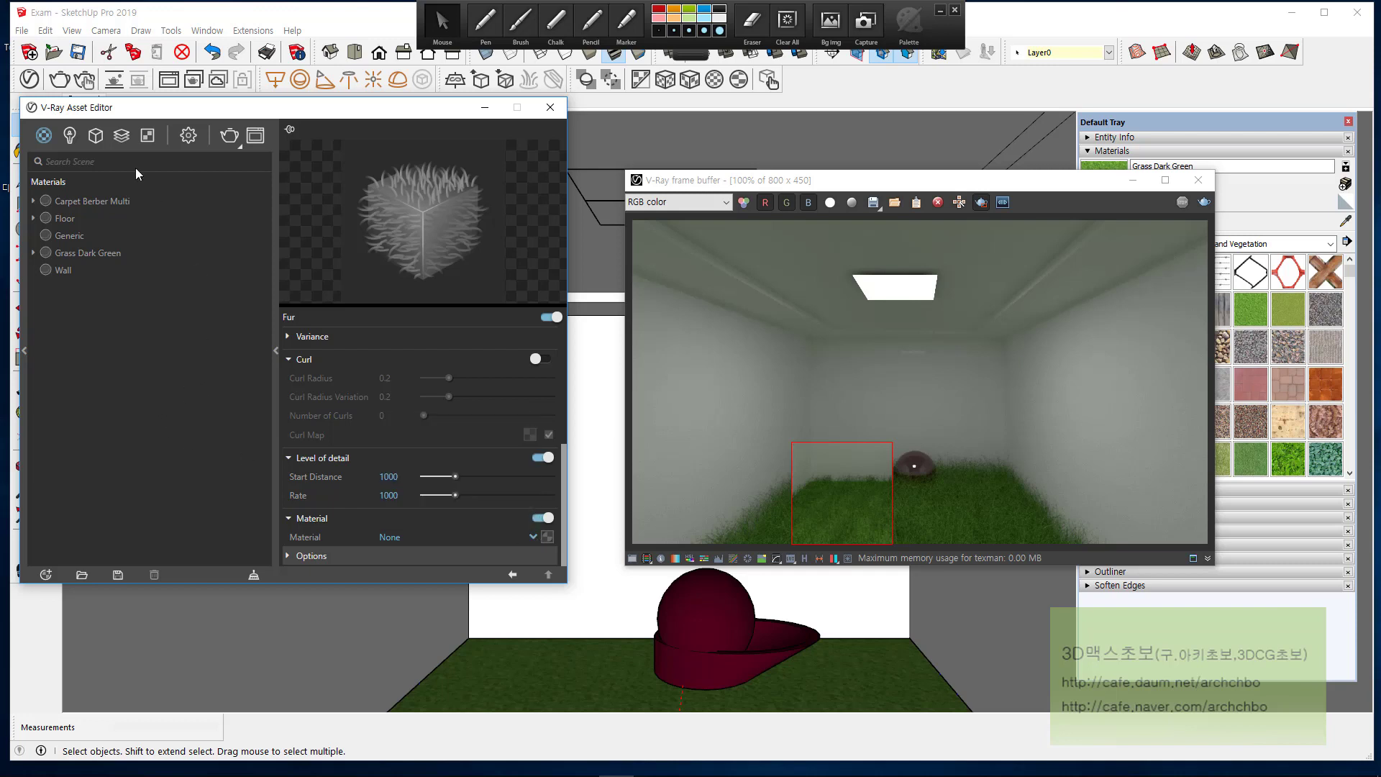
pyautogui.rightClick(48, 142)
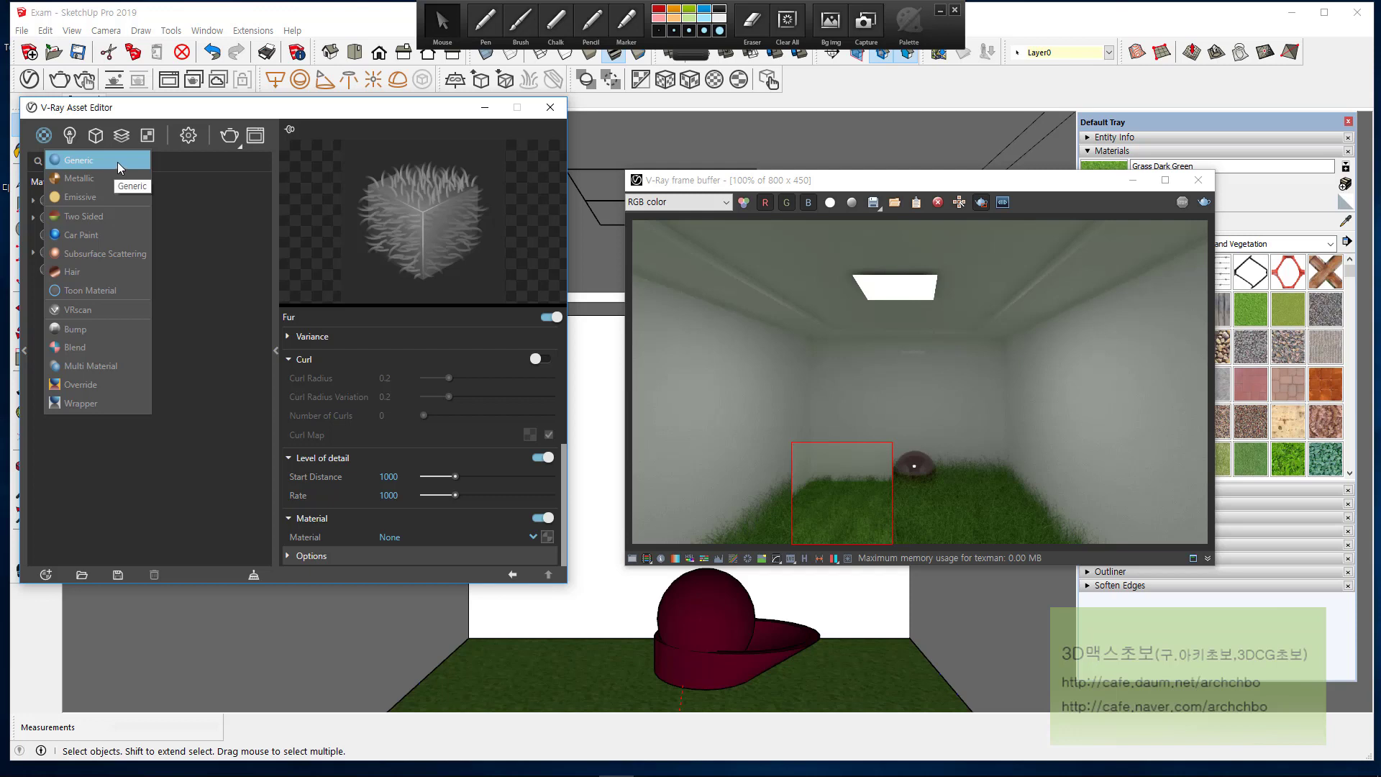
pyautogui.press('Escape')
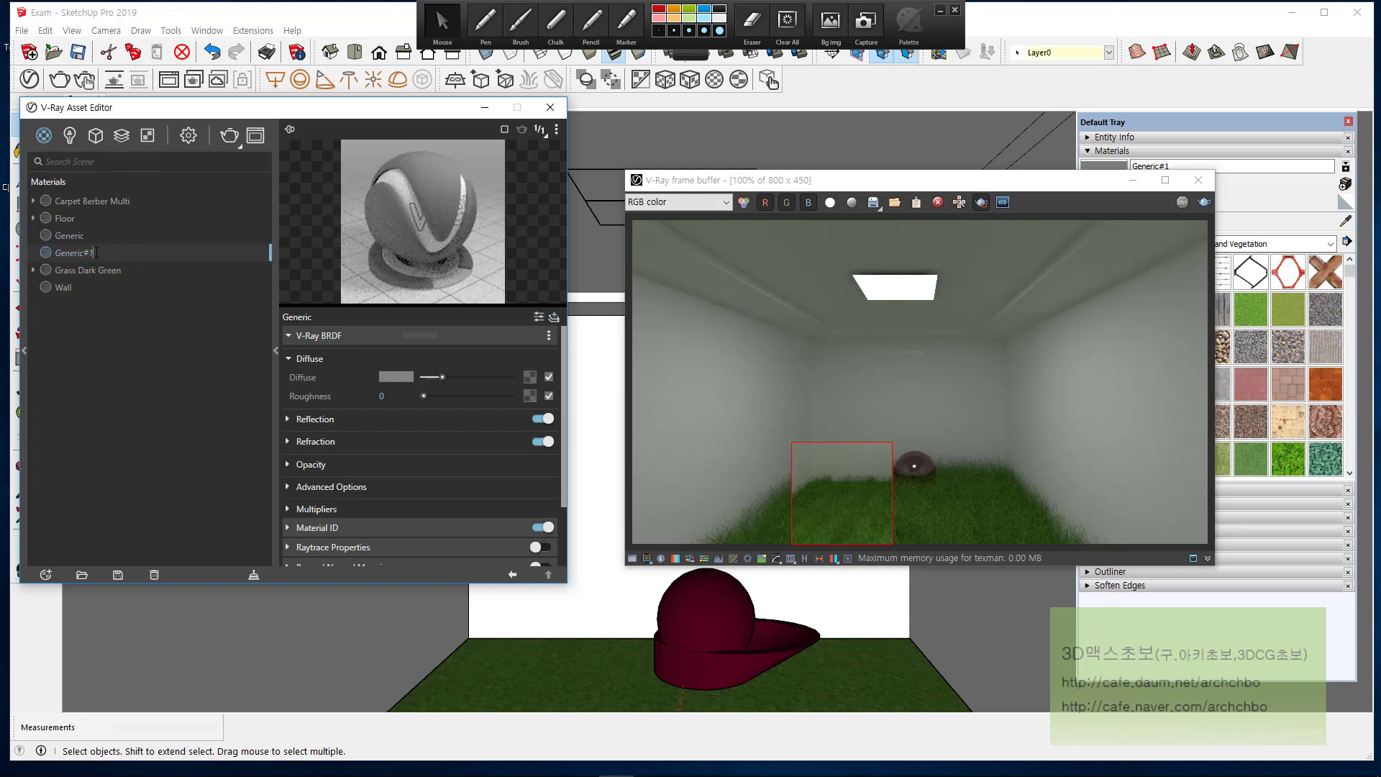
# Step: Rename the new Generic#1 material as carprt_Fur
pyautogui.moveTo(94, 252); pyautogui.dragTo(4, 239)
pyautogui.write('c')
pyautogui.write('arprt_Fur')
pyautogui.press('Return')
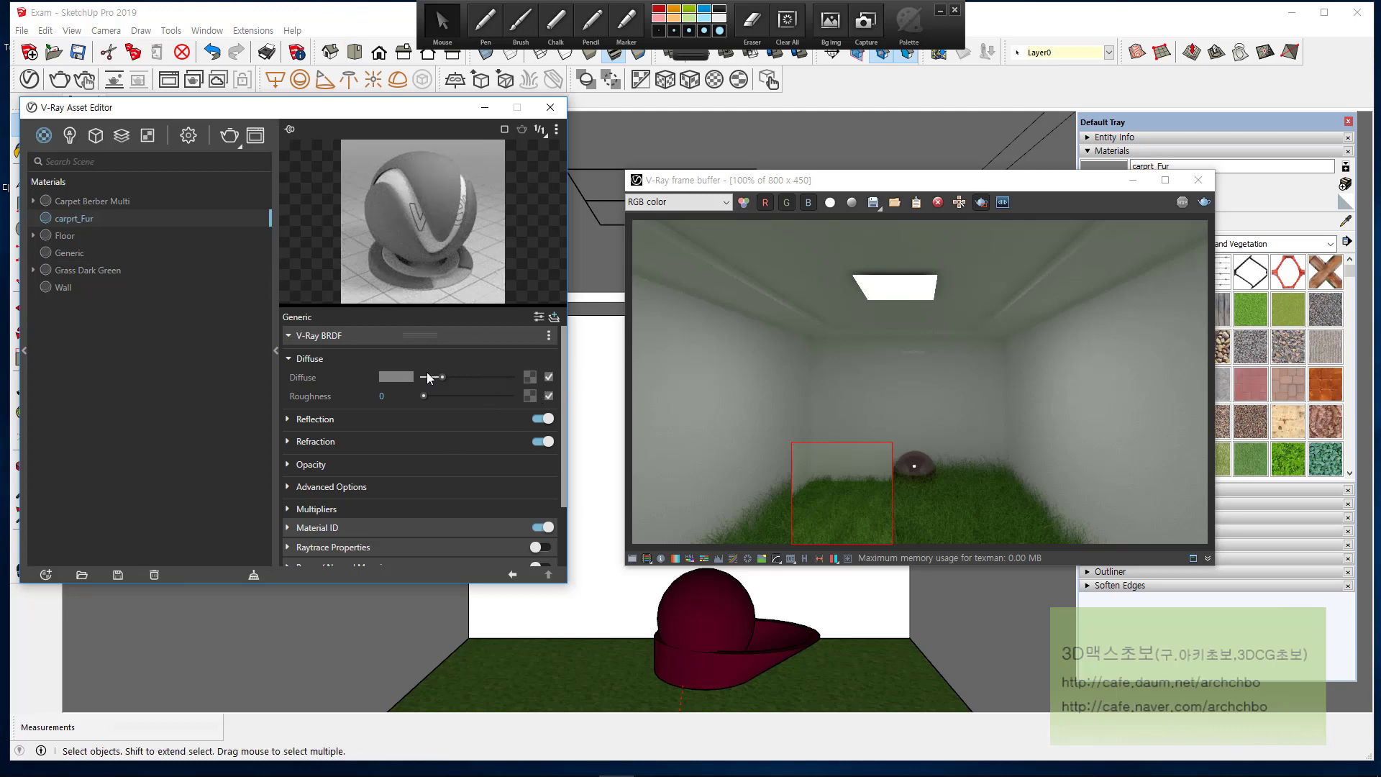
# Step: Assign the carprt_Fur material to the Fur geometry through its Material setting
pyautogui.click(105, 136)
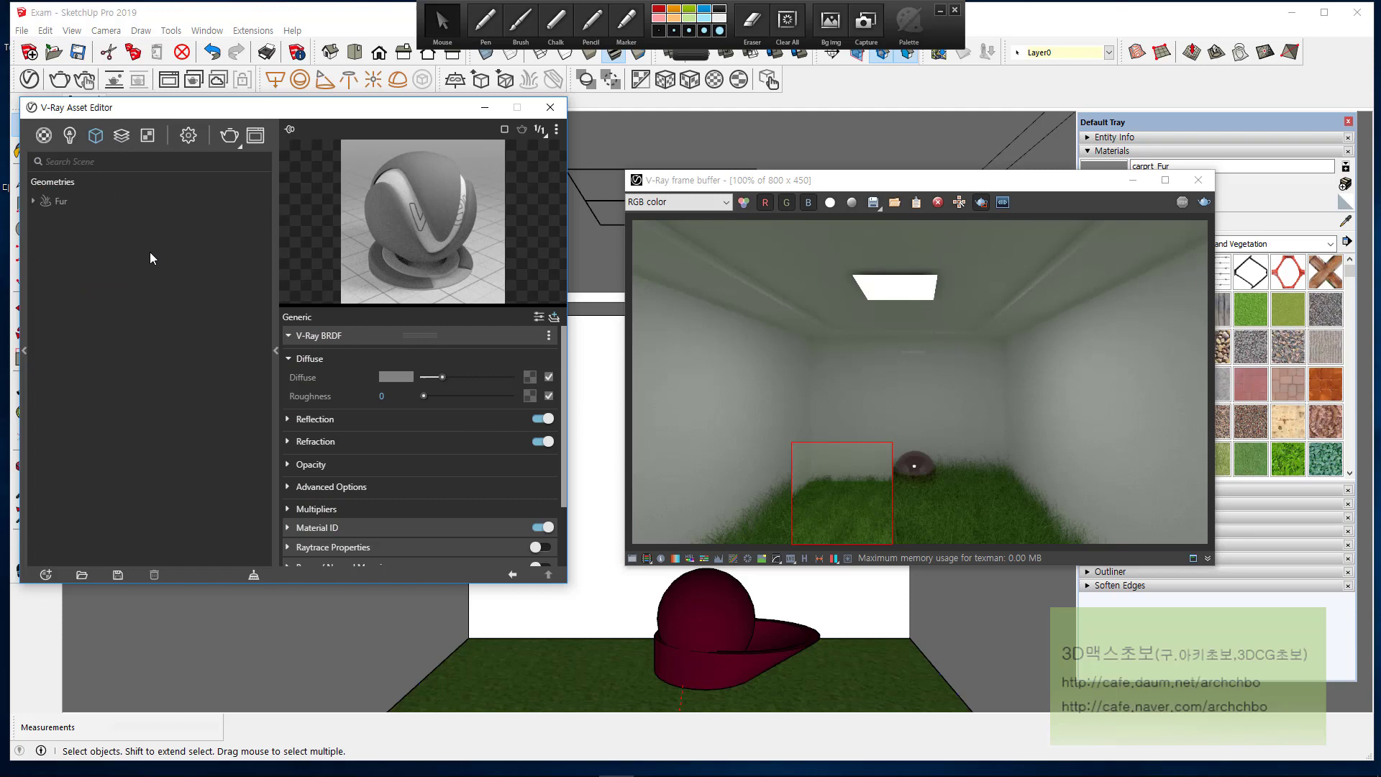
pyautogui.click(100, 200)
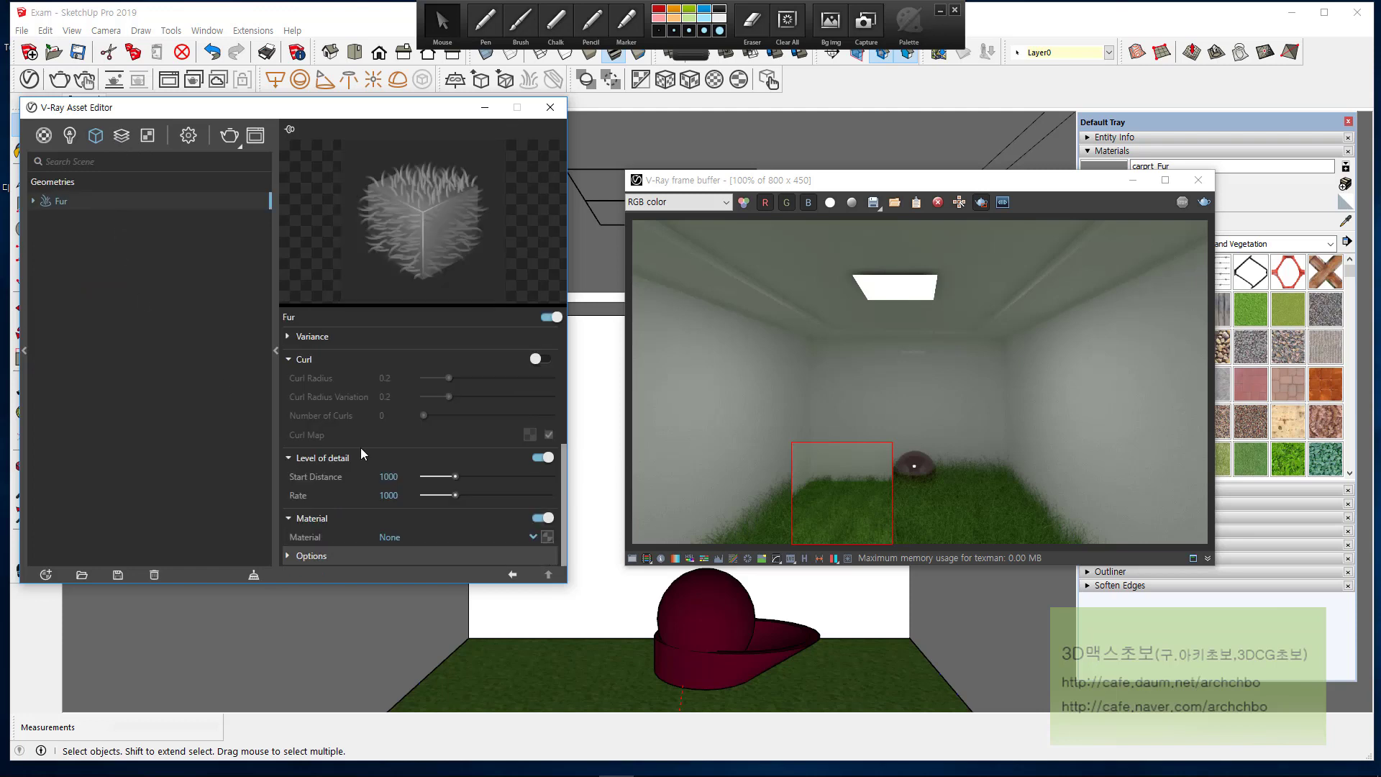
pyautogui.click(533, 537)
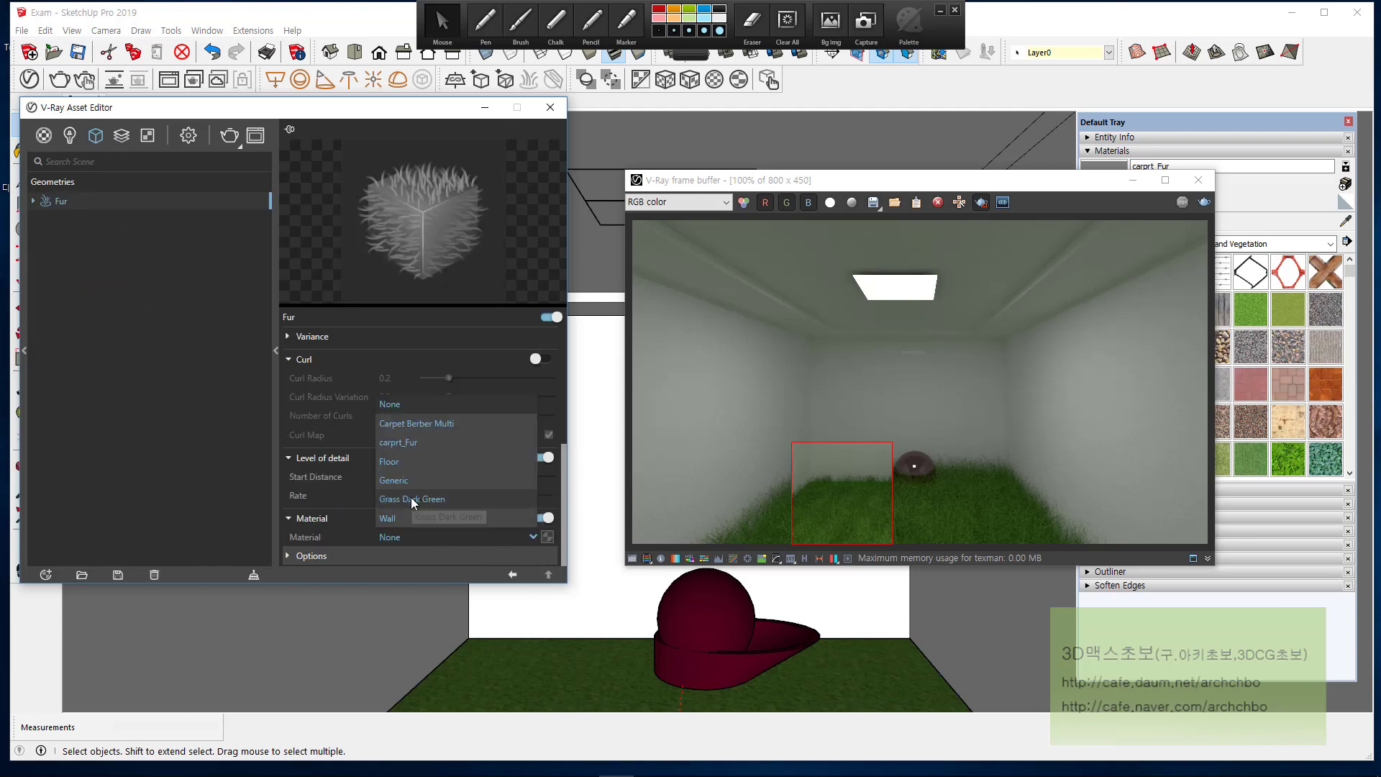
pyautogui.click(426, 444)
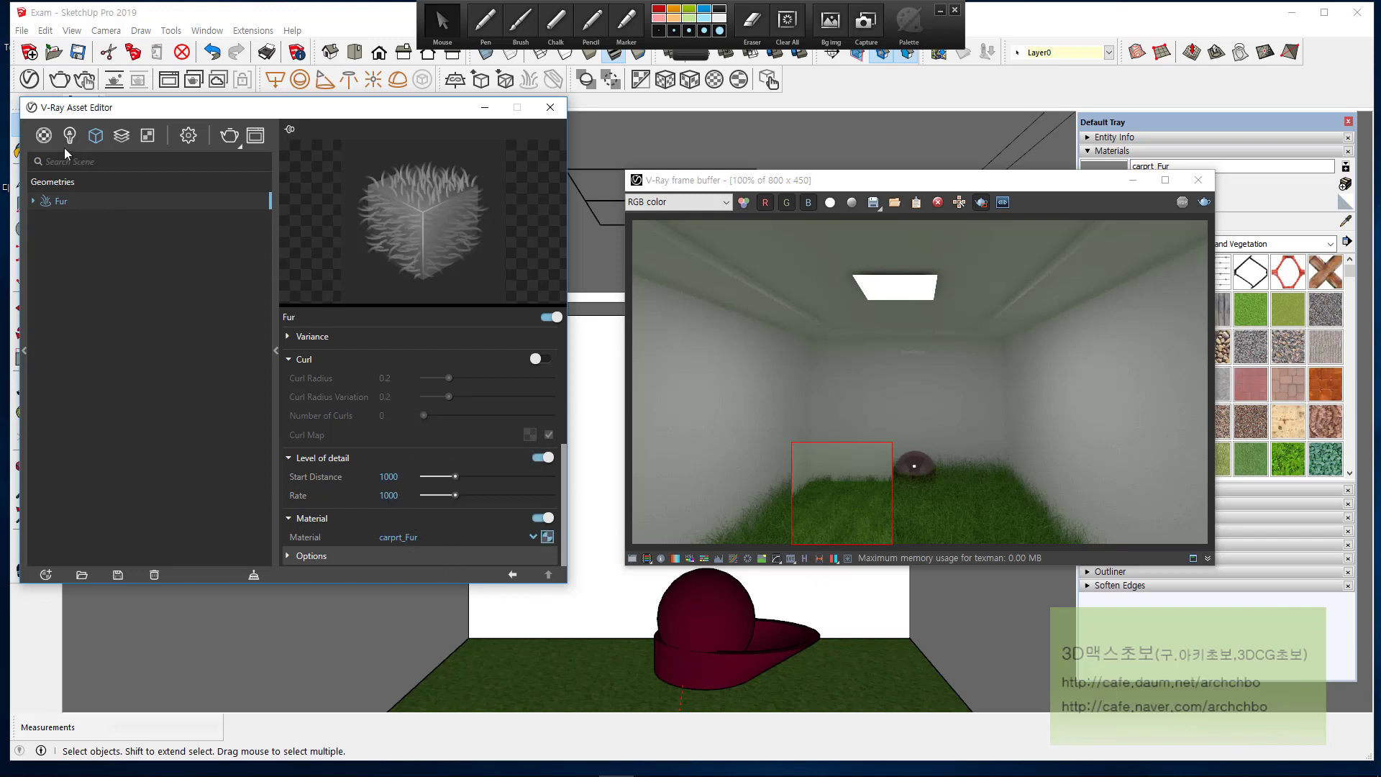
# Step: Review the scene's material list, return to the Fur geometry, and disable its Material option
pyautogui.click(44, 135)
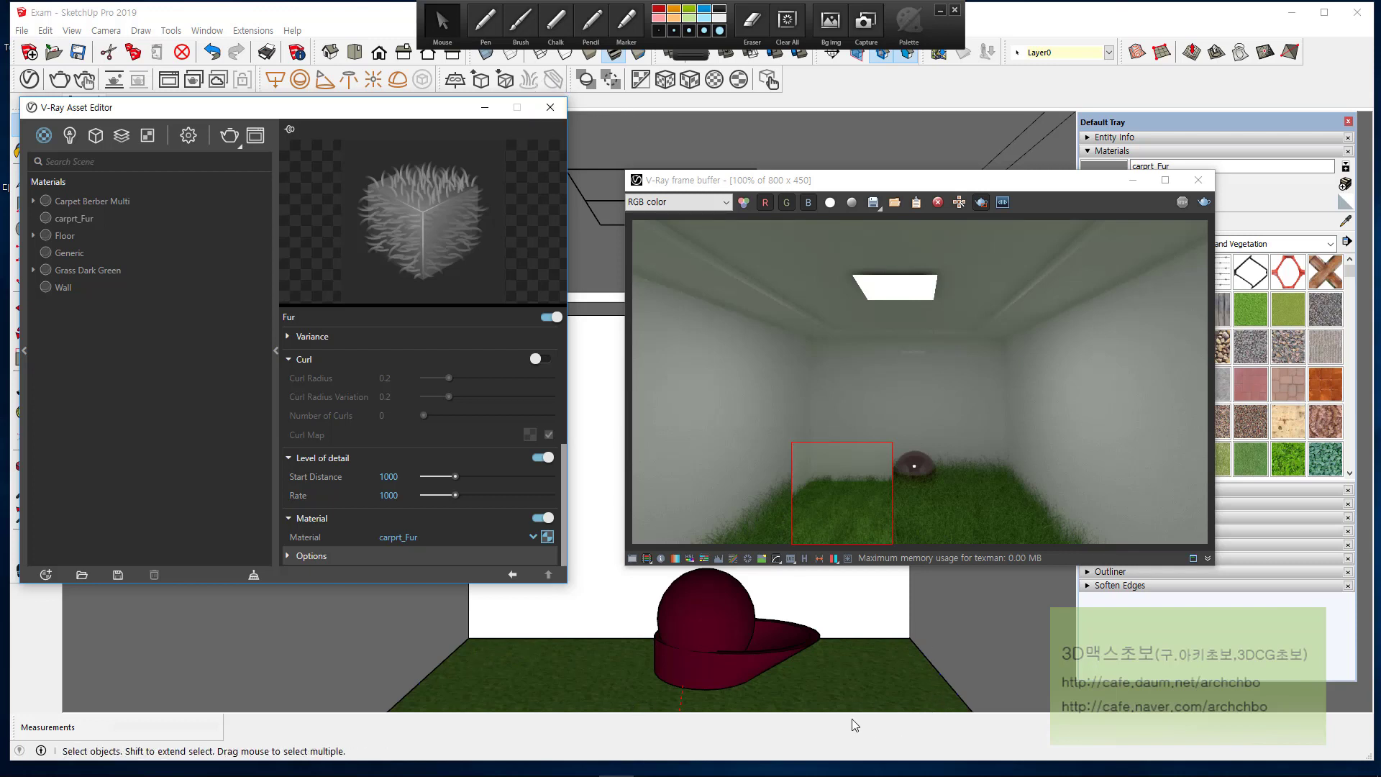
pyautogui.click(151, 141)
pyautogui.click(99, 139)
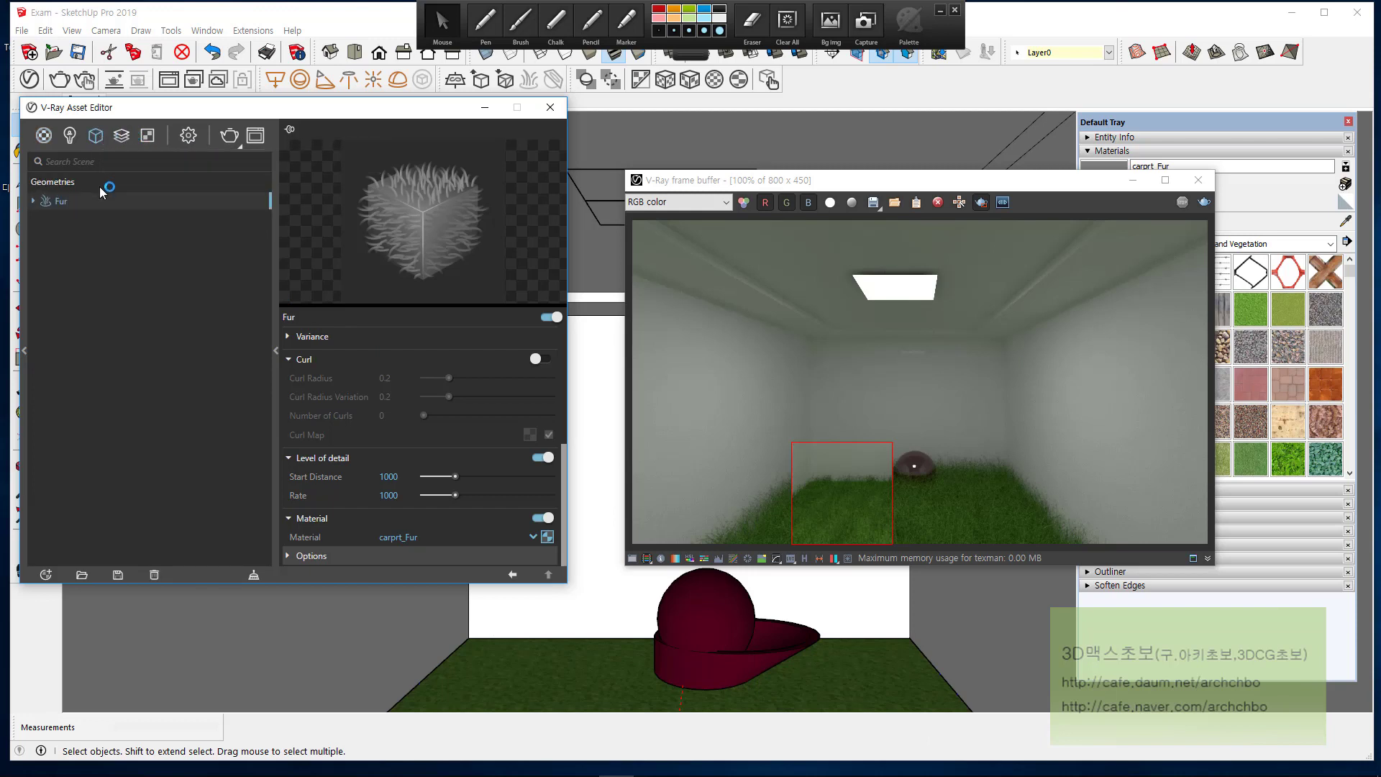
pyautogui.click(535, 518)
# Step: Expand the fur's Options, examine the three Gravity Direction components, and collapse the section again
pyautogui.click(353, 556)
pyautogui.scroll(-1, 399, 459)
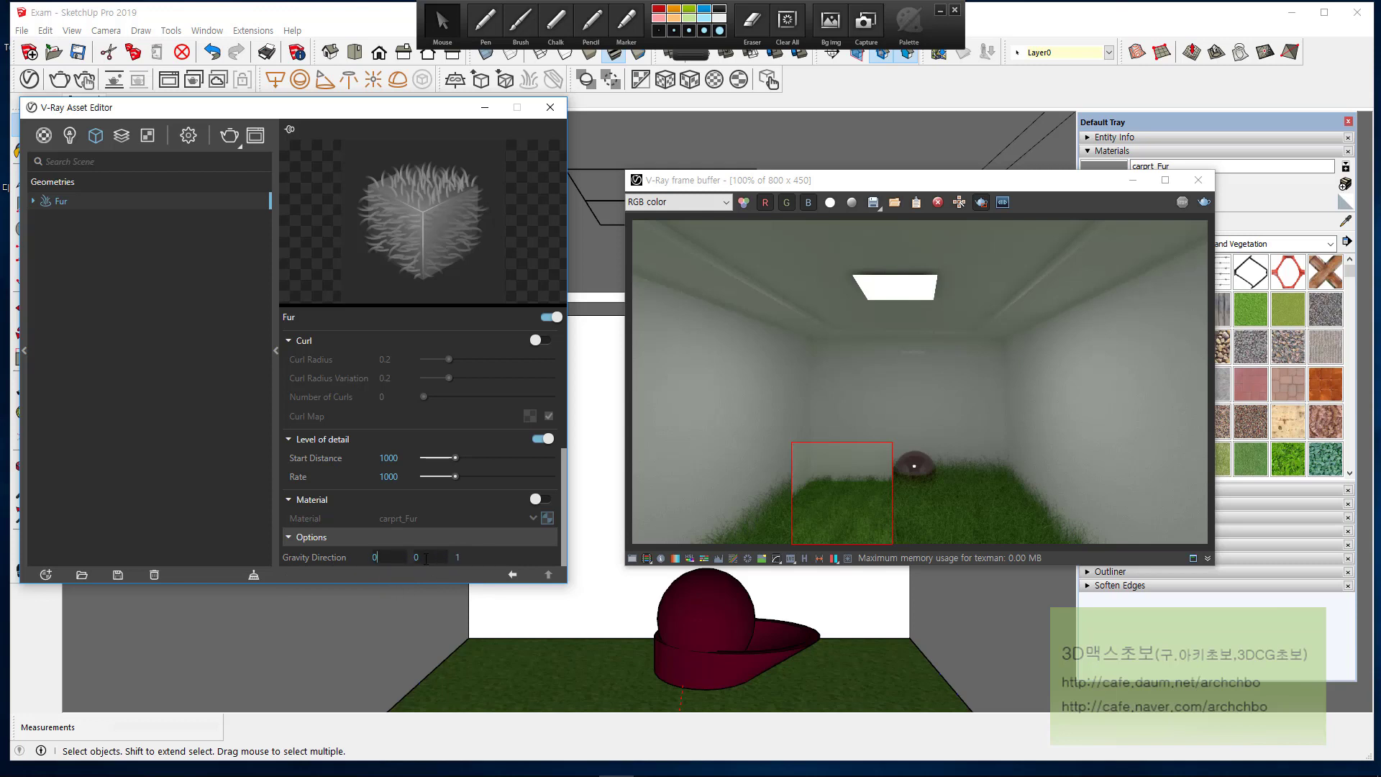
pyautogui.click(469, 559)
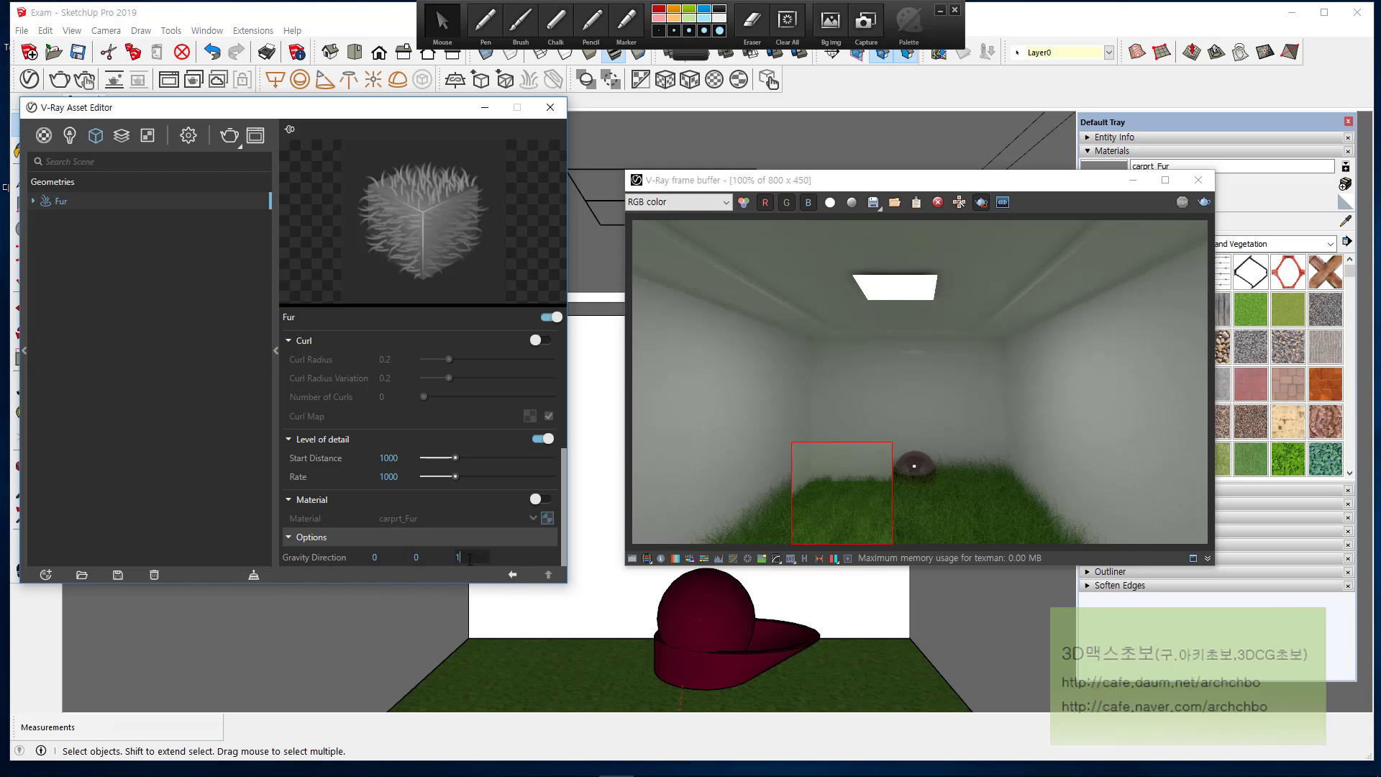
pyautogui.click(374, 559)
pyautogui.press('Tab')
pyautogui.click(473, 557)
pyautogui.click(282, 536)
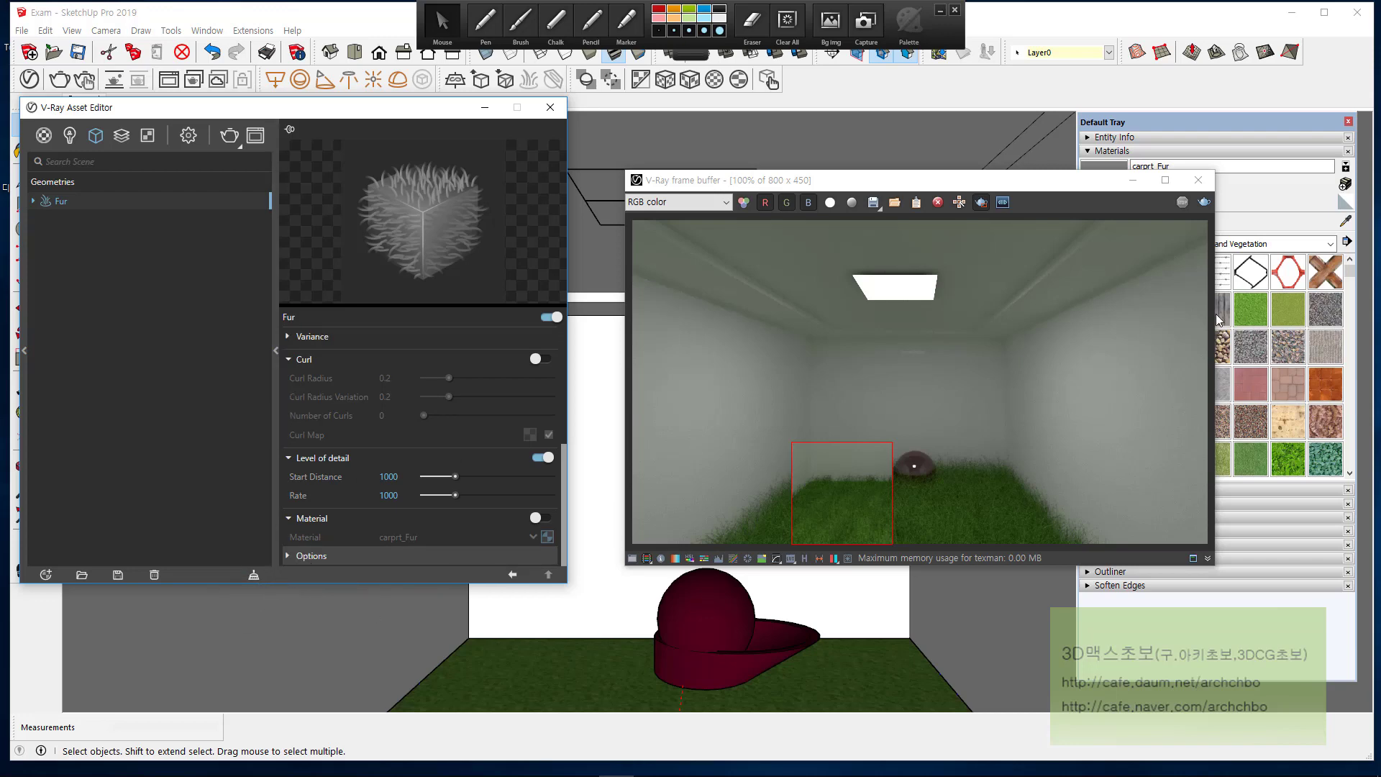
# Step: Close the V-Ray frame buffer window
pyautogui.click(1198, 180)
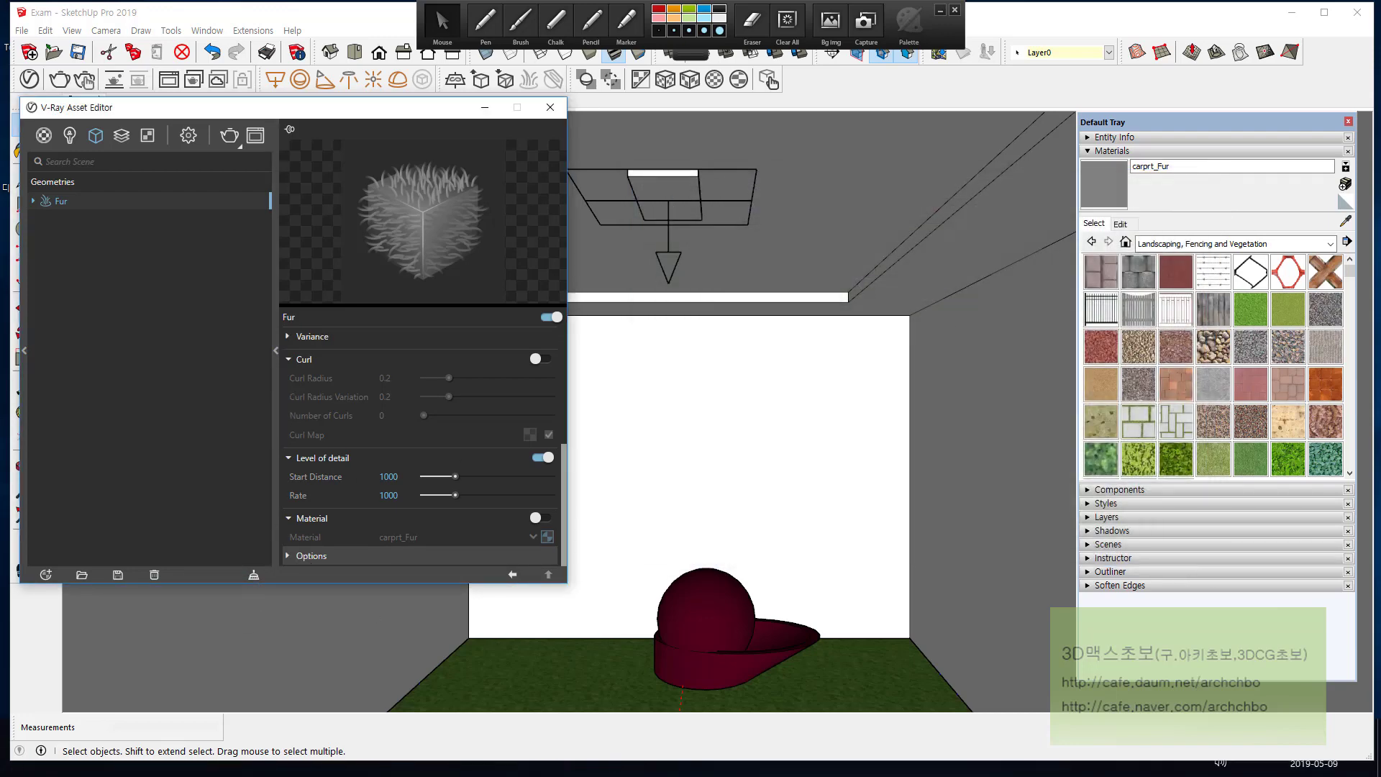
pyautogui.click(603, 737)
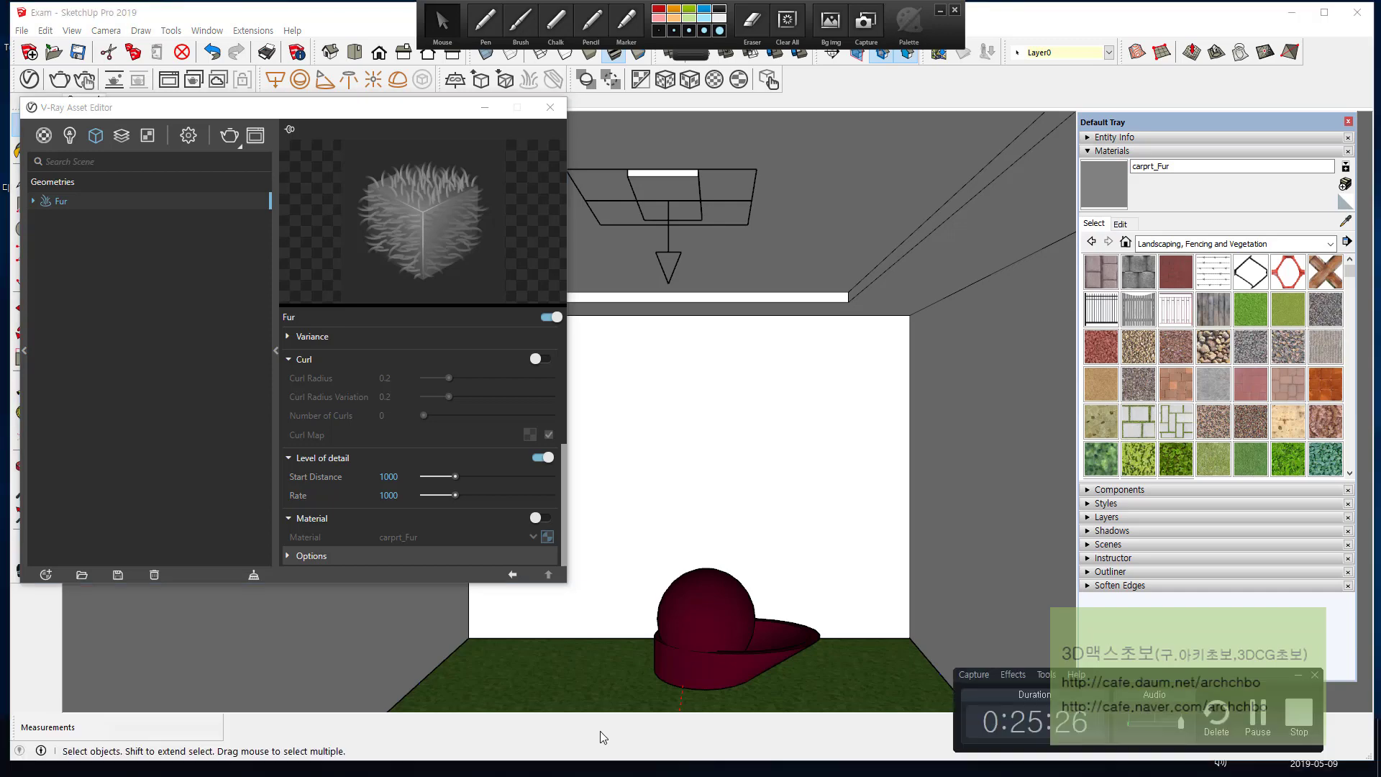